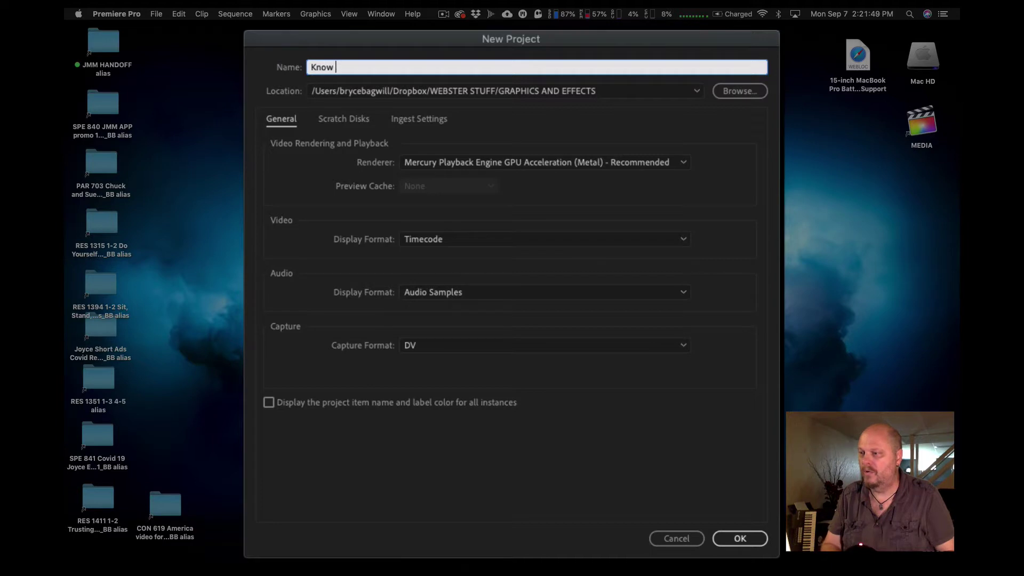
Step: Name the new project "Know the interface" and set its location to the NLE CLASSROOM EXAMPLES folder
key(BackSpace)
key(BackSpace)
text(he int)
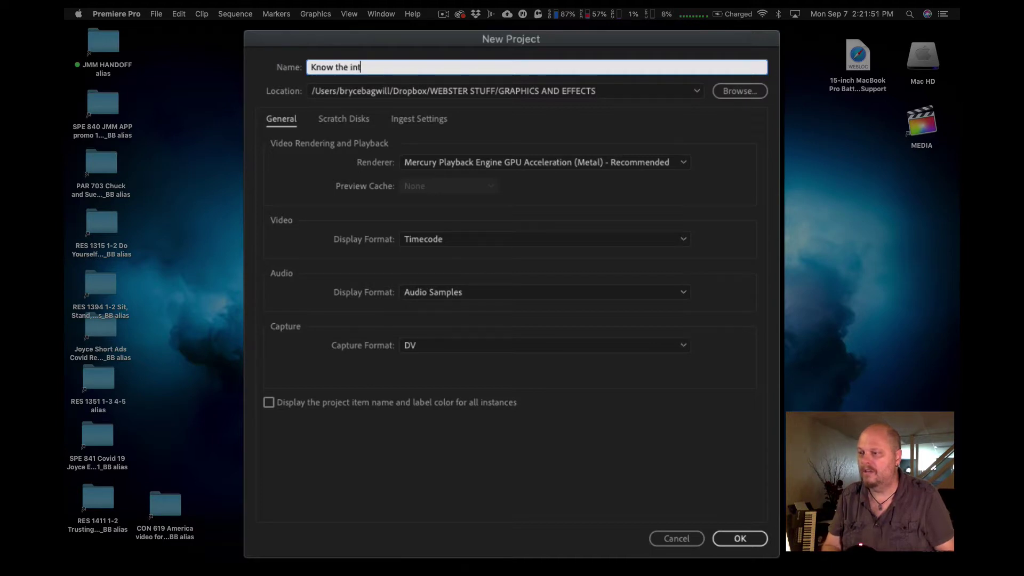
text(erv)
text(ace)
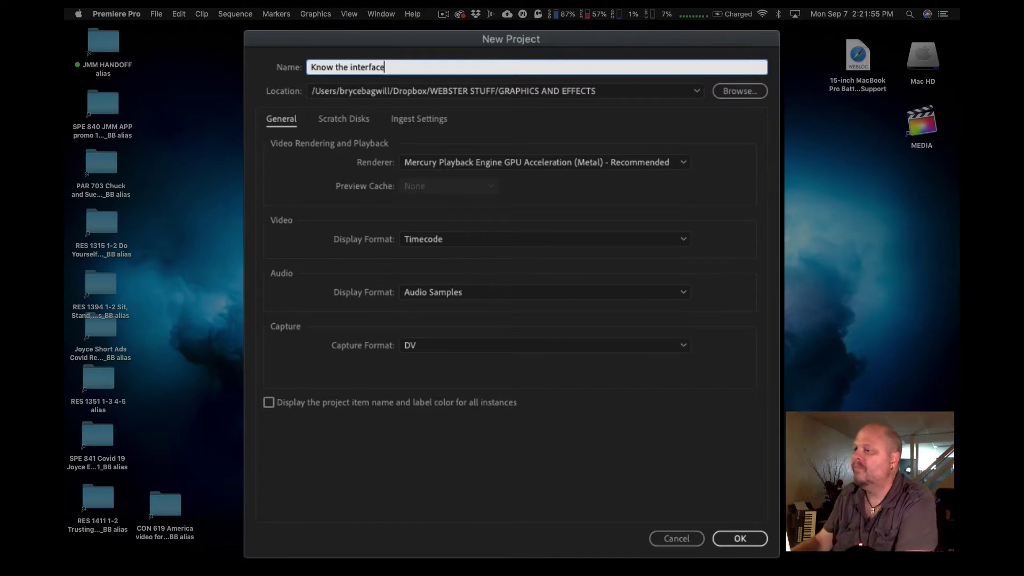
click(740, 92)
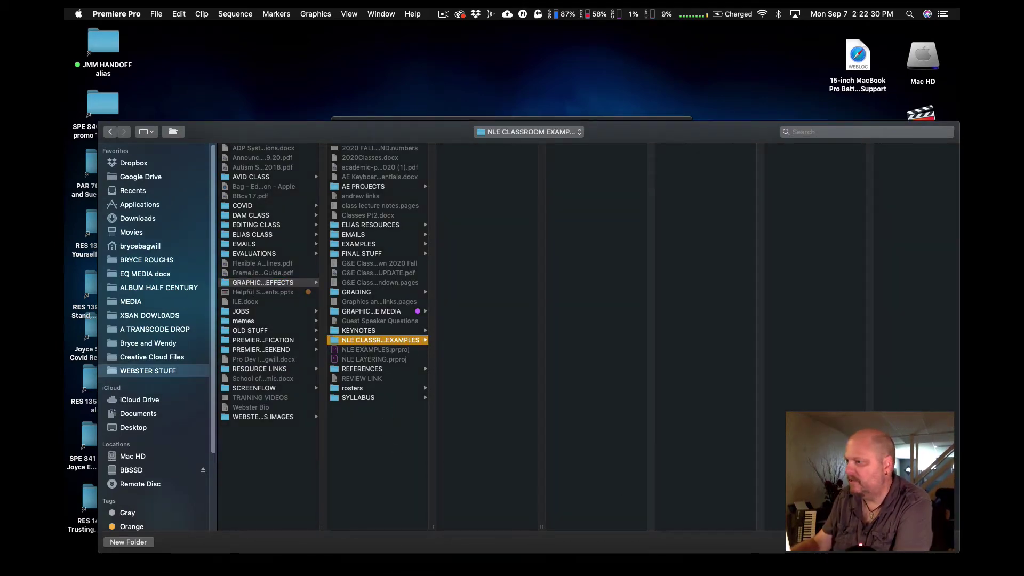
key(Return)
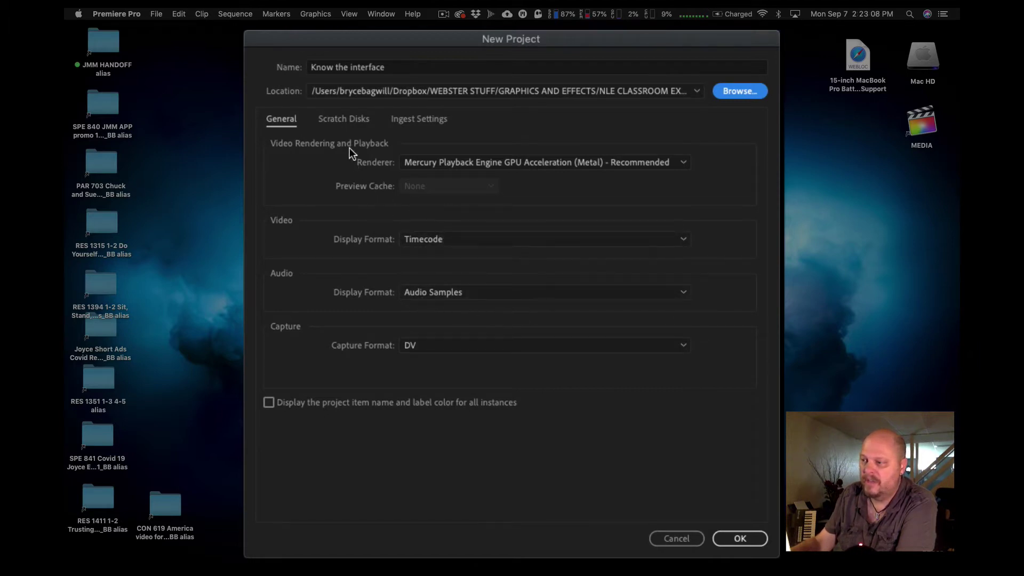
Step: Review the new project's scratch disk and ingest settings and create the project
click(340, 121)
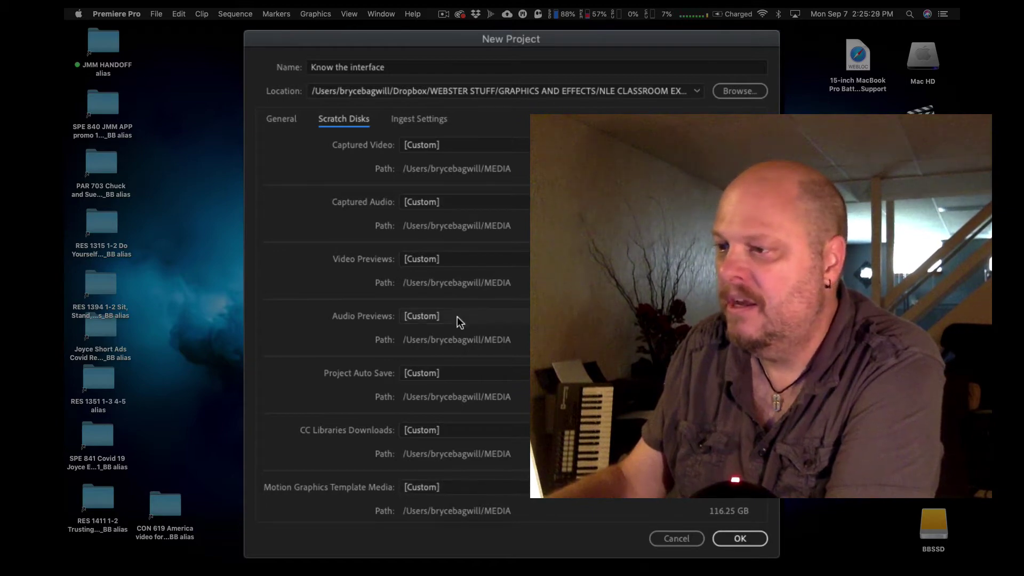
click(414, 117)
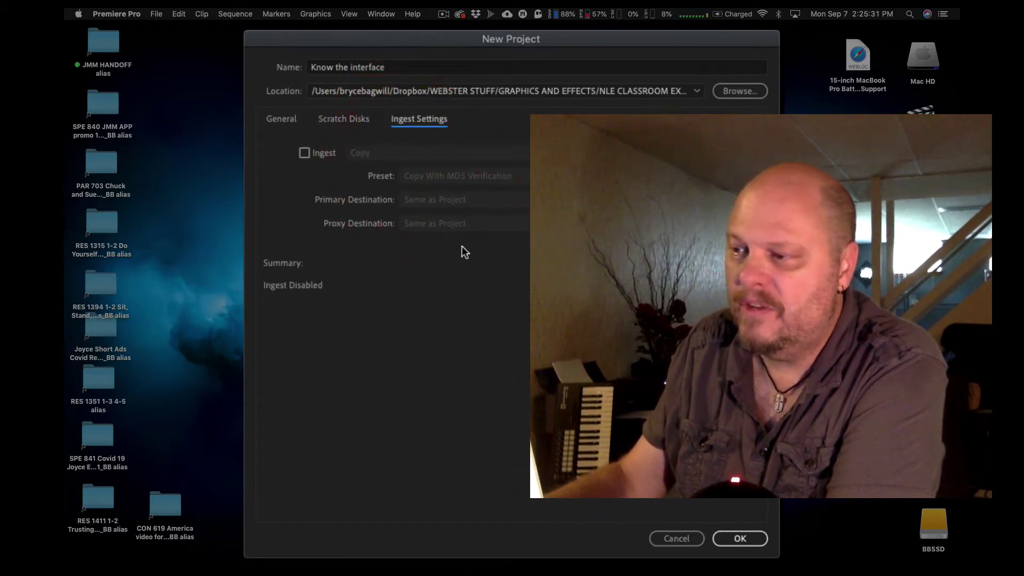
click(360, 120)
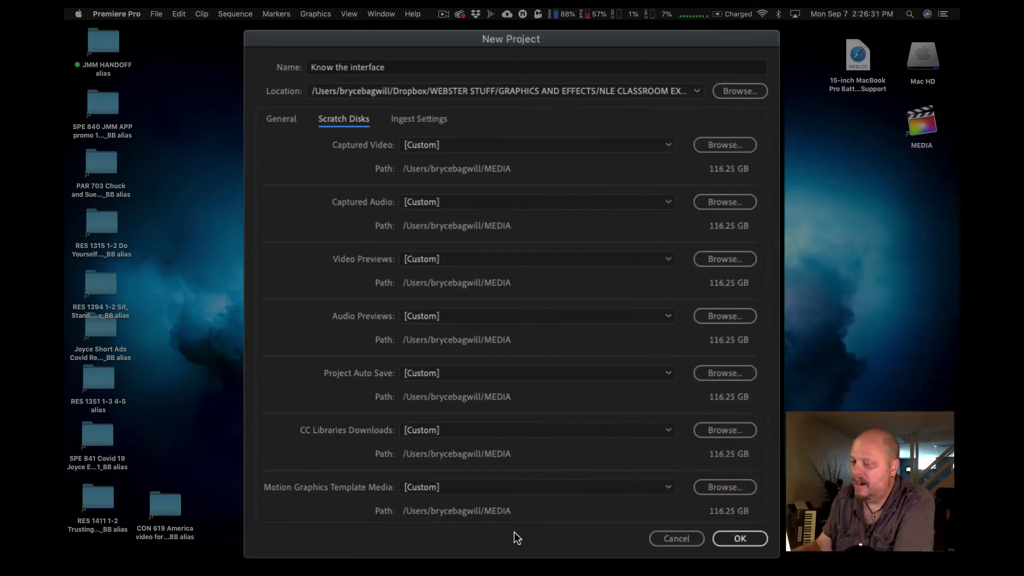
click(741, 539)
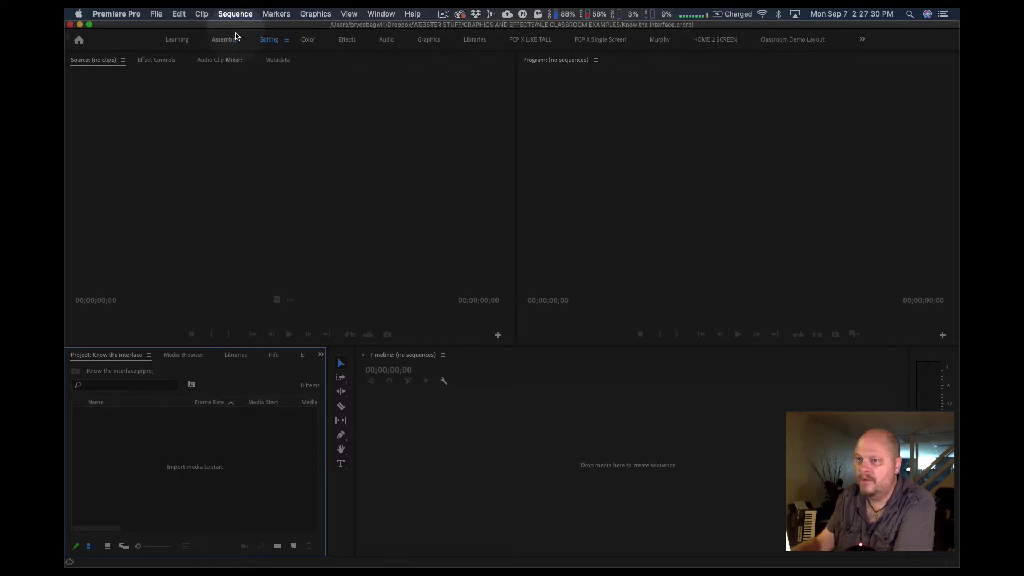
Step: Collapse the workspaces bar and restore it
click(130, 38)
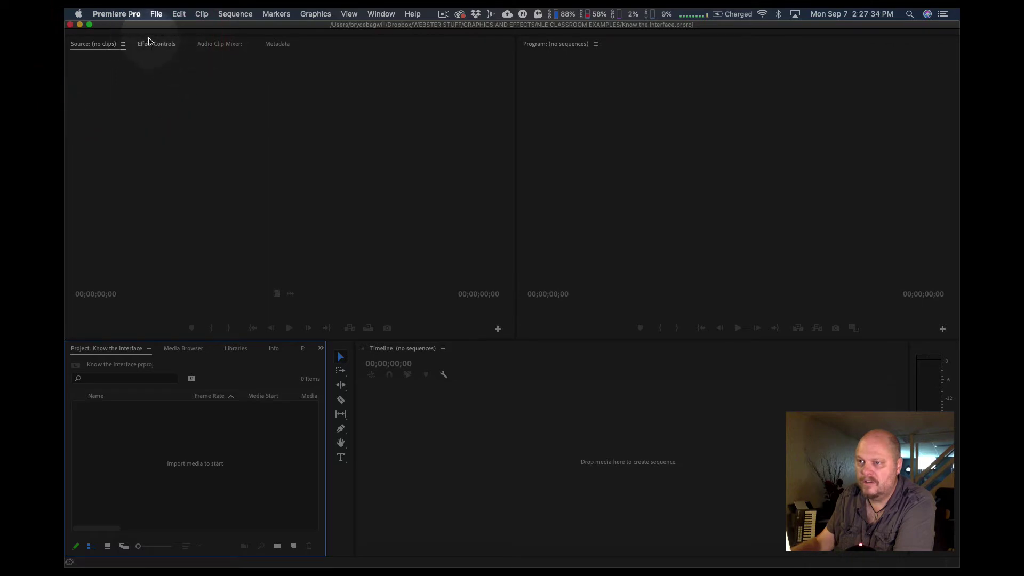
click(142, 34)
click(142, 34)
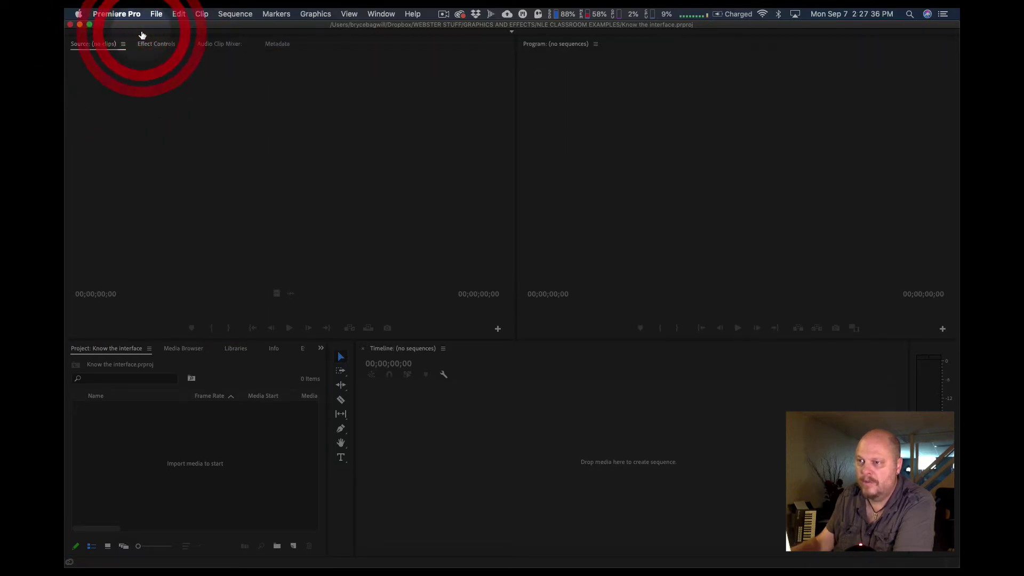
click(141, 34)
click(142, 34)
click(141, 34)
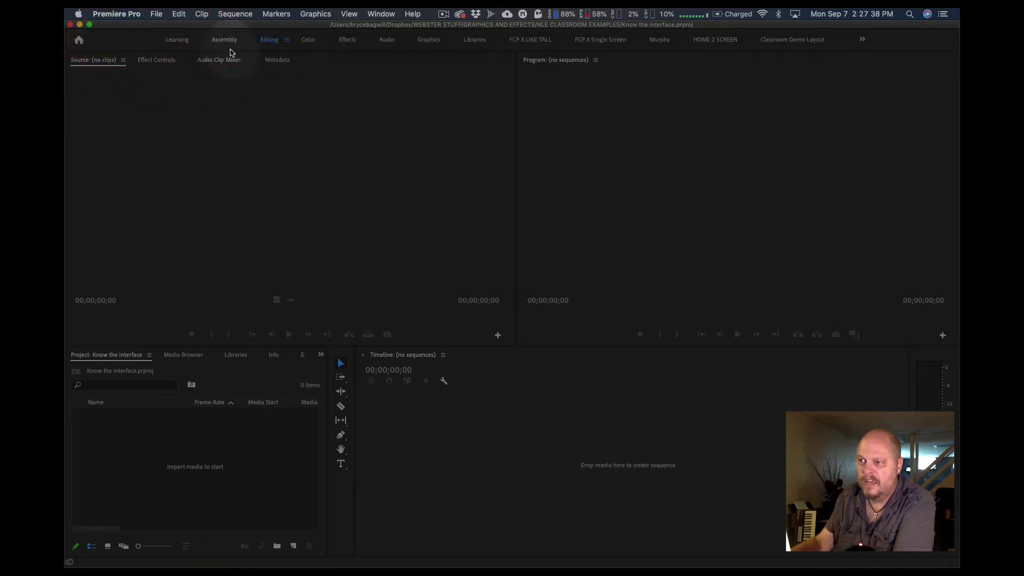
Step: Switch to the Learning workspace and close the floating Project window that covers it
click(179, 39)
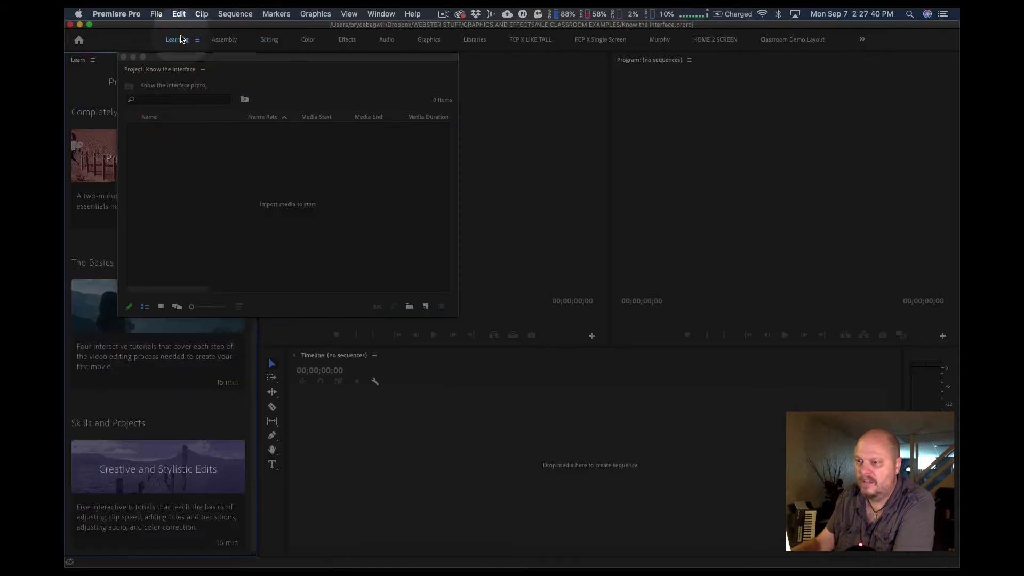
drag(220, 63, 400, 73)
click(389, 69)
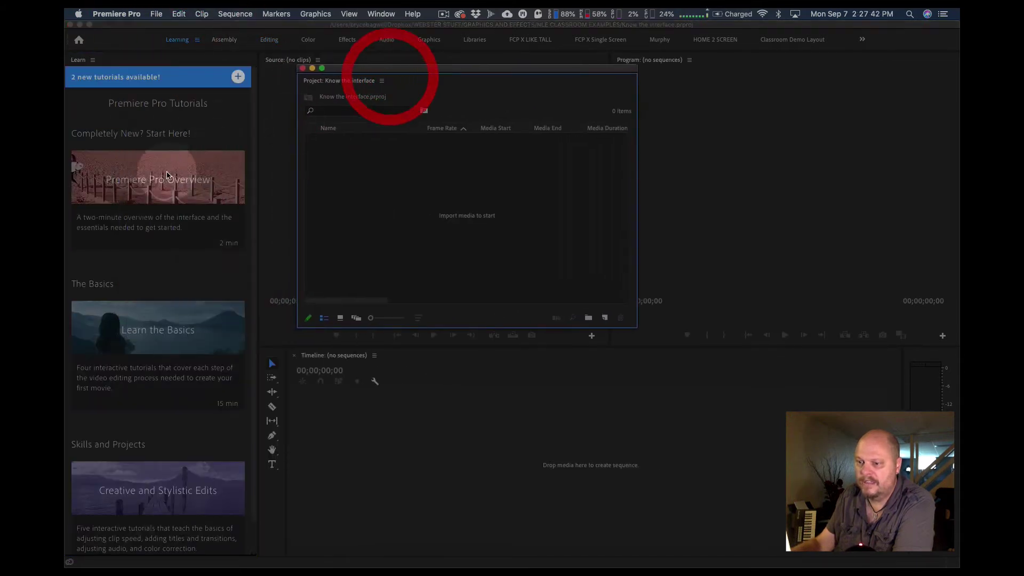
click(302, 69)
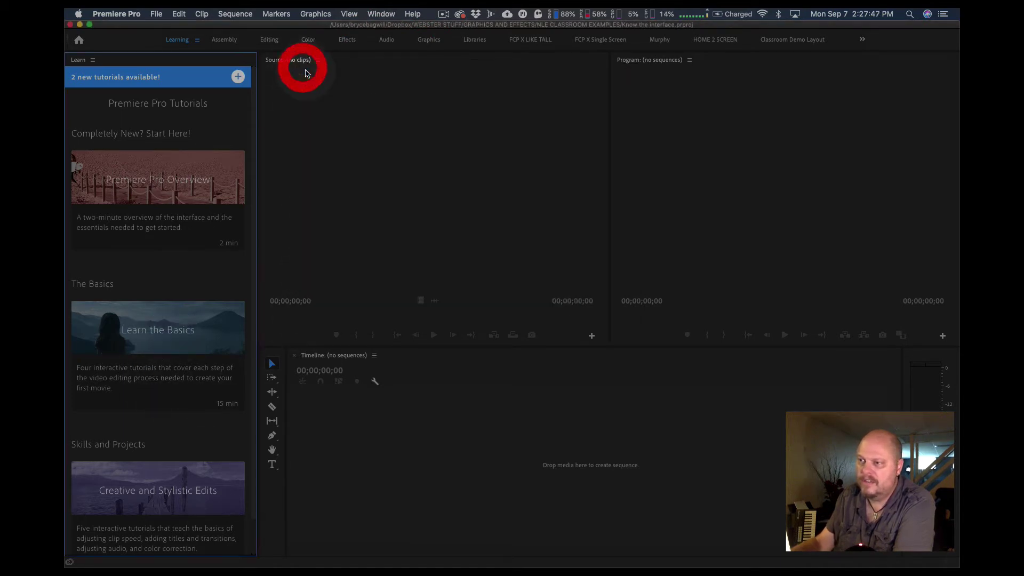
Step: Look through the Assembly, Color, Effects, Audio, Graphics and Libraries workspaces and return to the Editing workspace
click(224, 42)
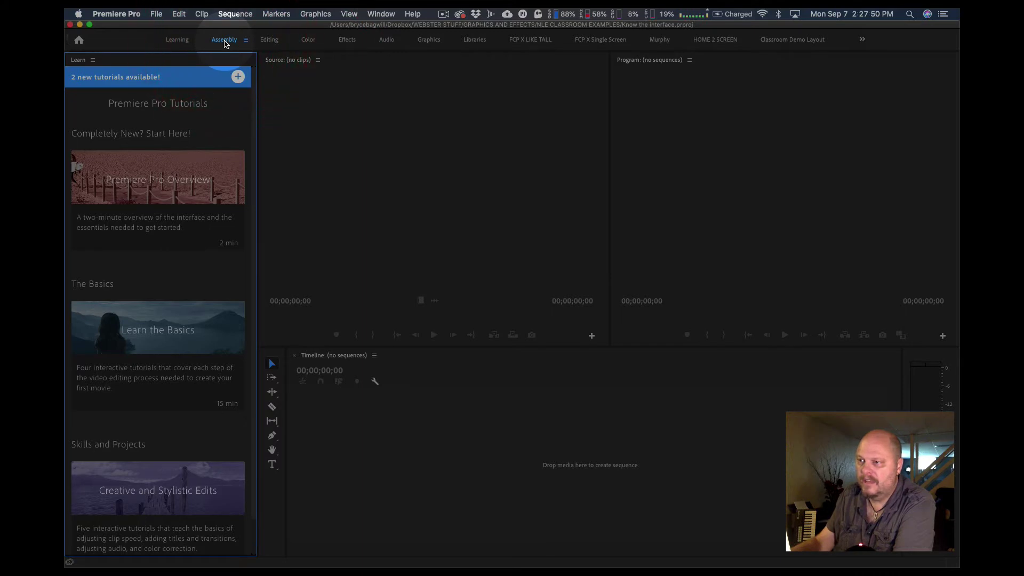
click(309, 42)
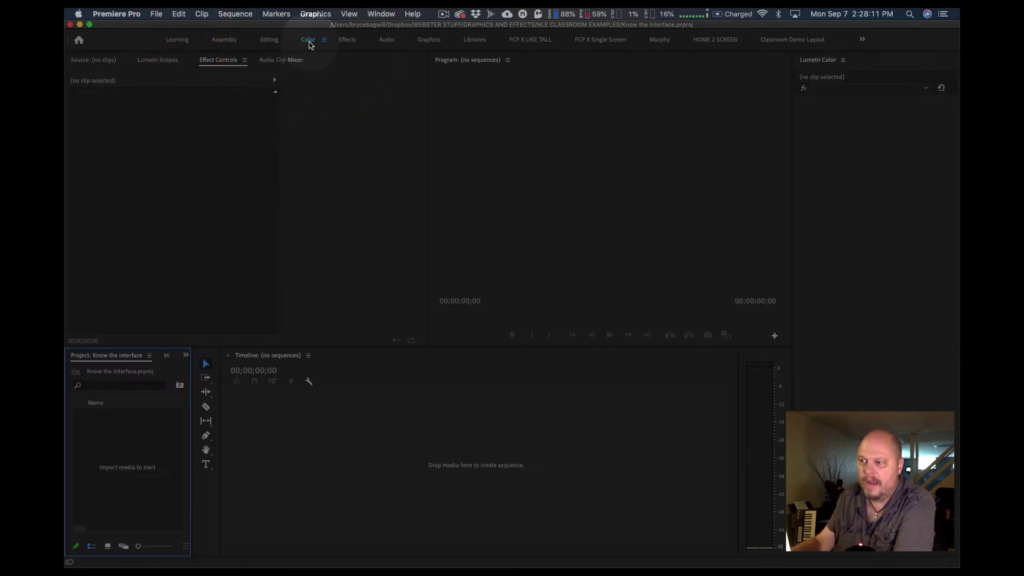
click(448, 121)
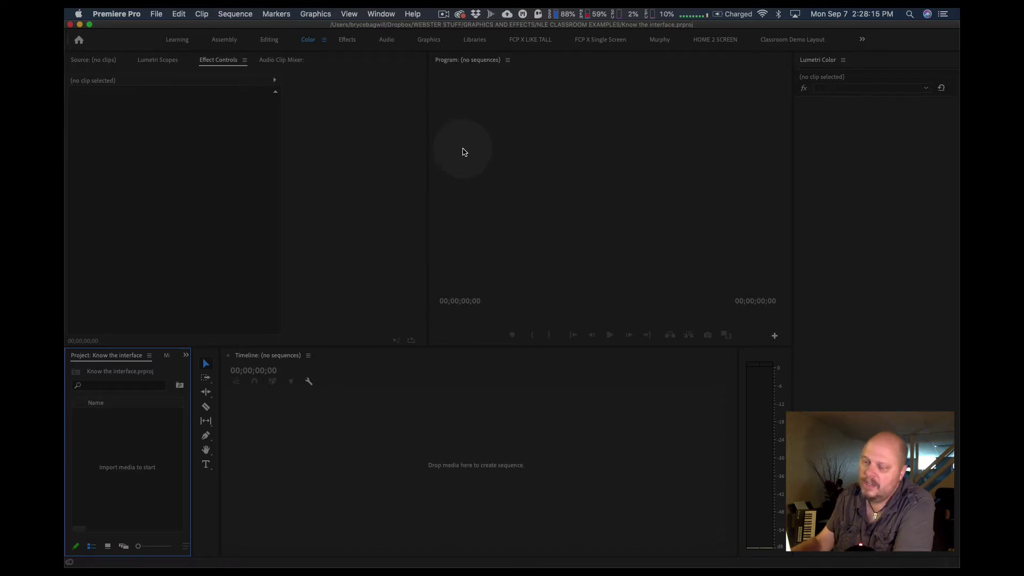
click(347, 41)
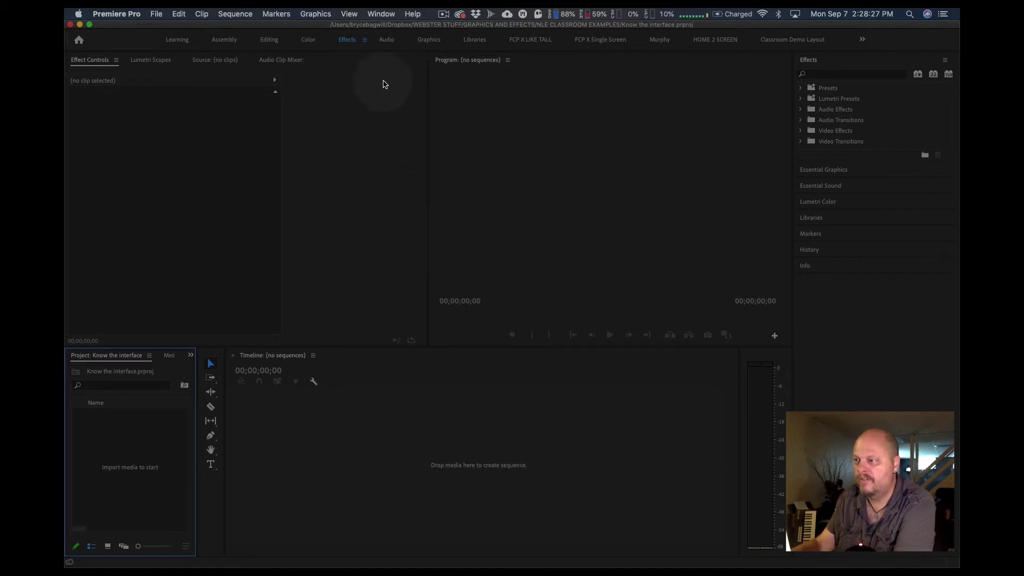
click(387, 40)
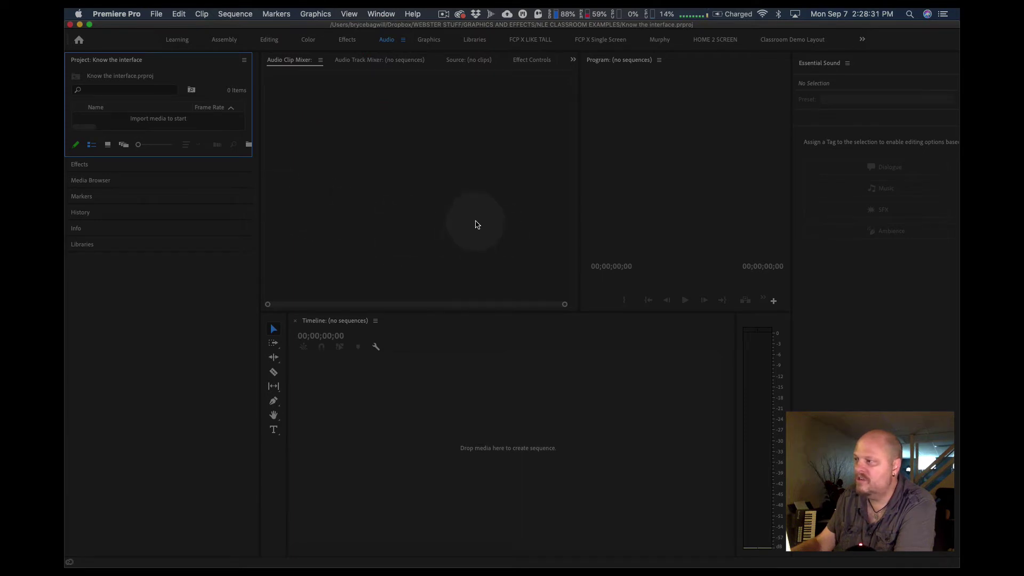
click(432, 42)
click(471, 39)
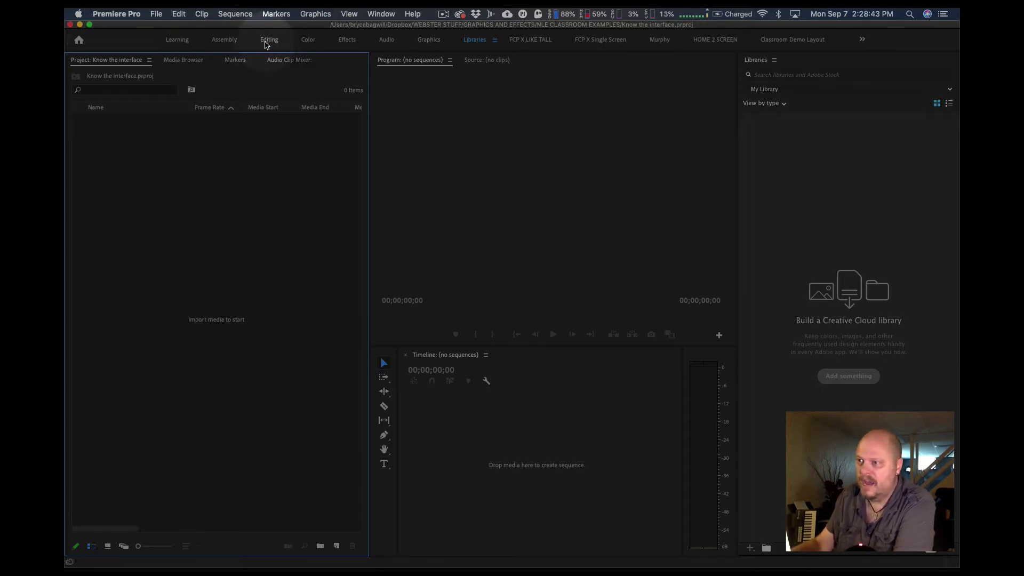
click(269, 41)
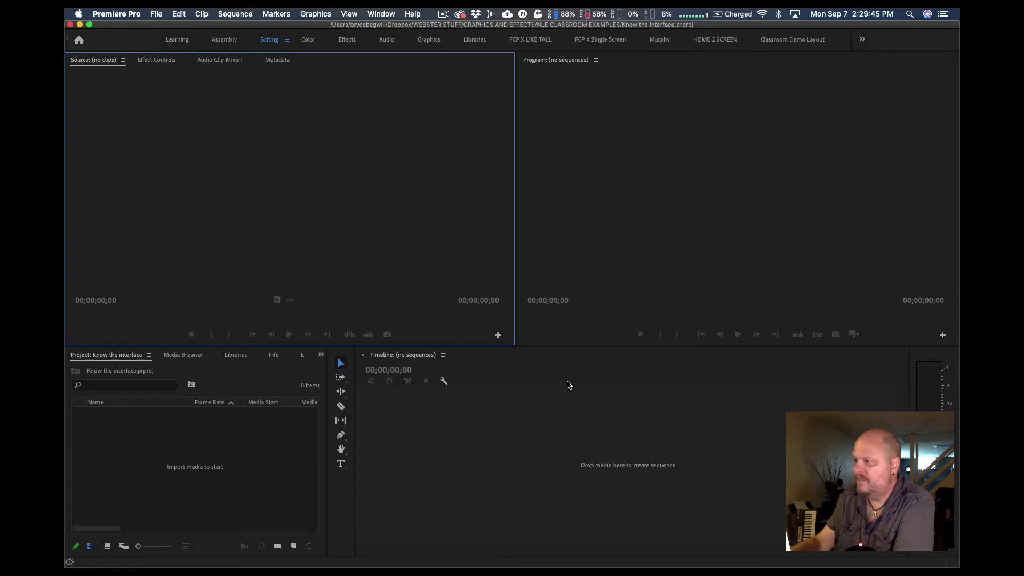
Step: View the Effect Controls, Audio Clip Mixer and Metadata panels in the source group and close Metadata
click(166, 63)
click(211, 62)
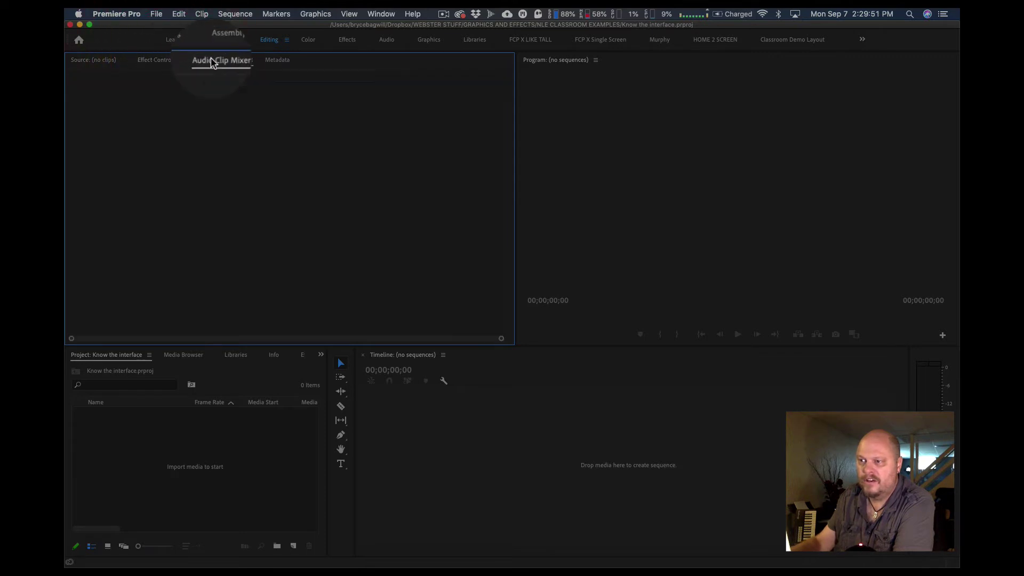
click(212, 59)
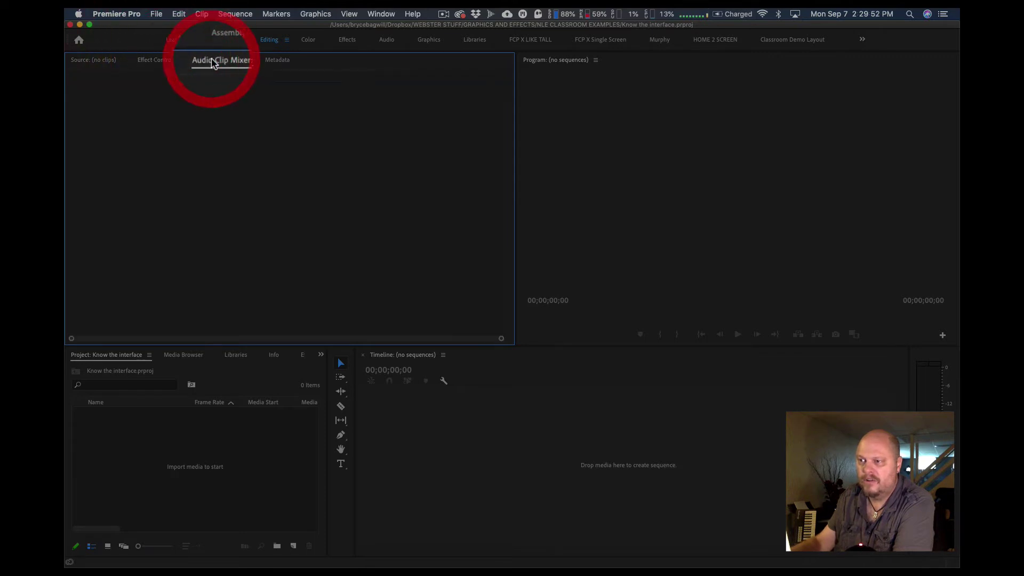
click(279, 61)
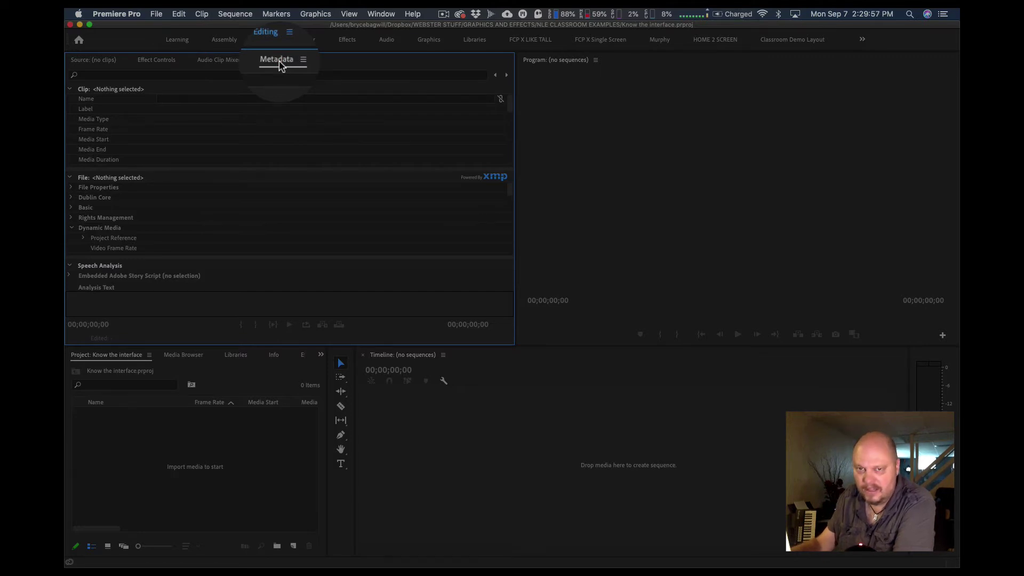
click(297, 60)
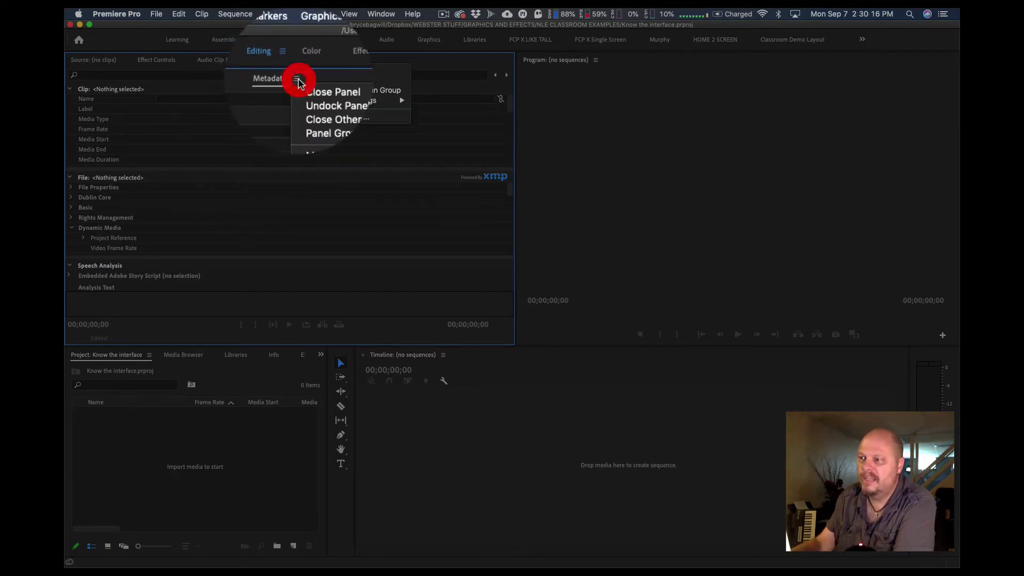
click(304, 85)
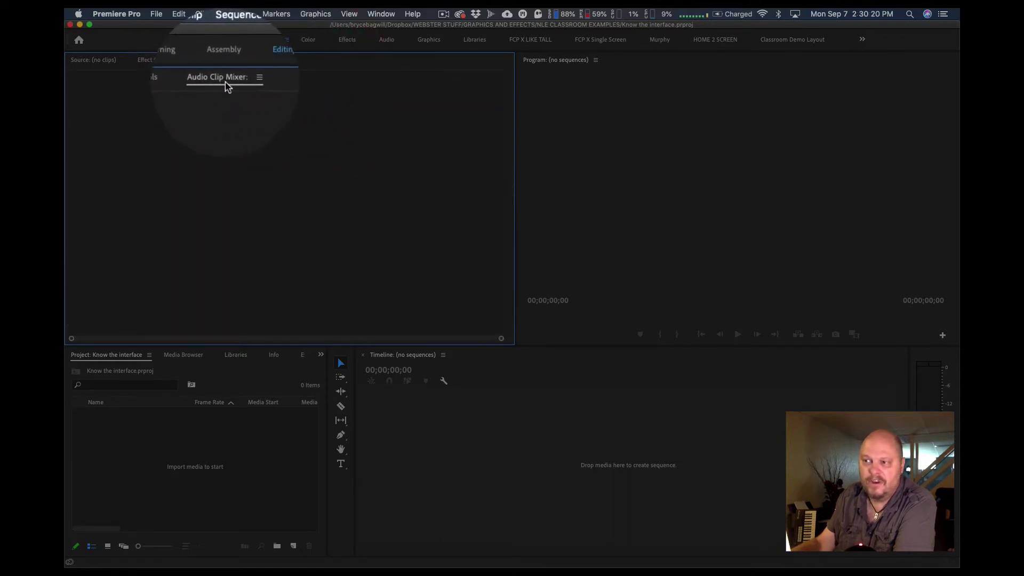
Step: View Effect Controls, bring the Source monitor back to the front and make the Program monitor active
click(157, 61)
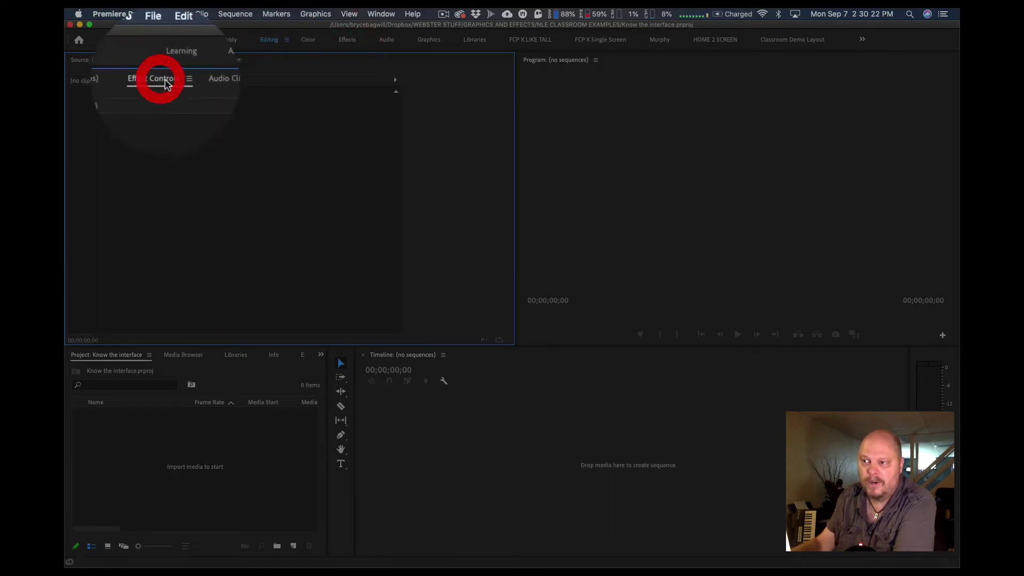
click(102, 60)
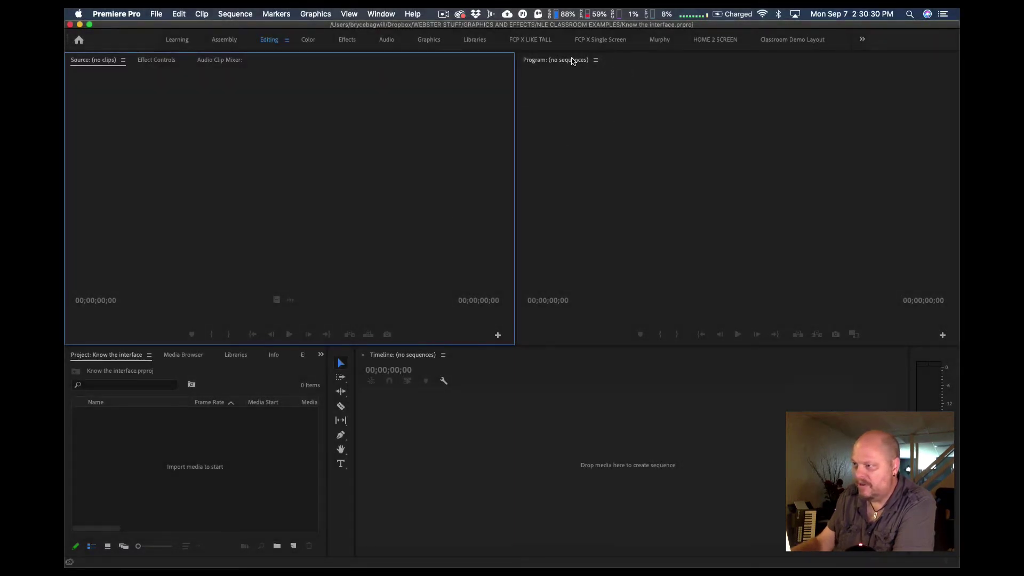
click(660, 141)
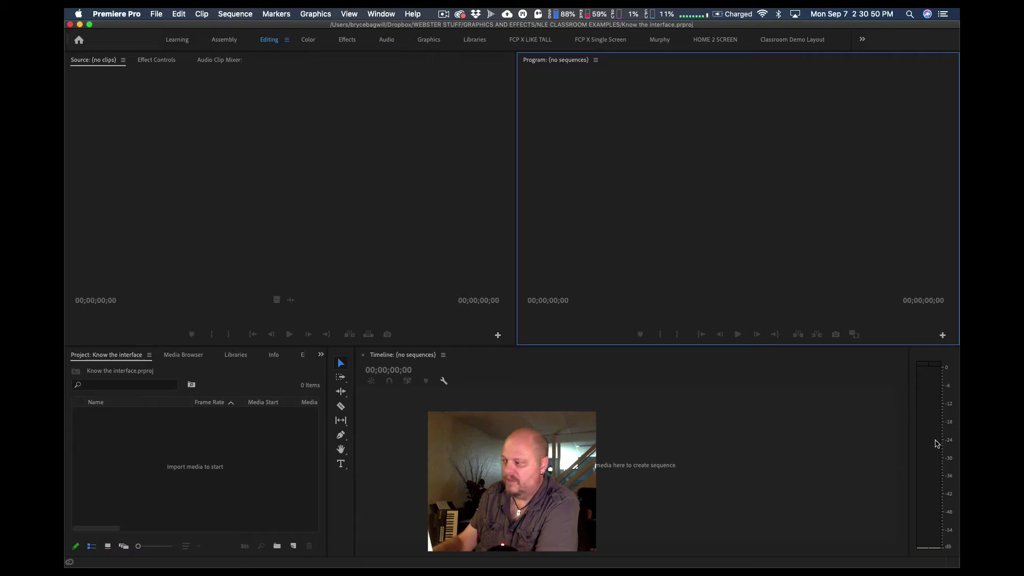
Step: Narrow the audio meters beside the timeline, keeping the decibel scale readable
click(911, 407)
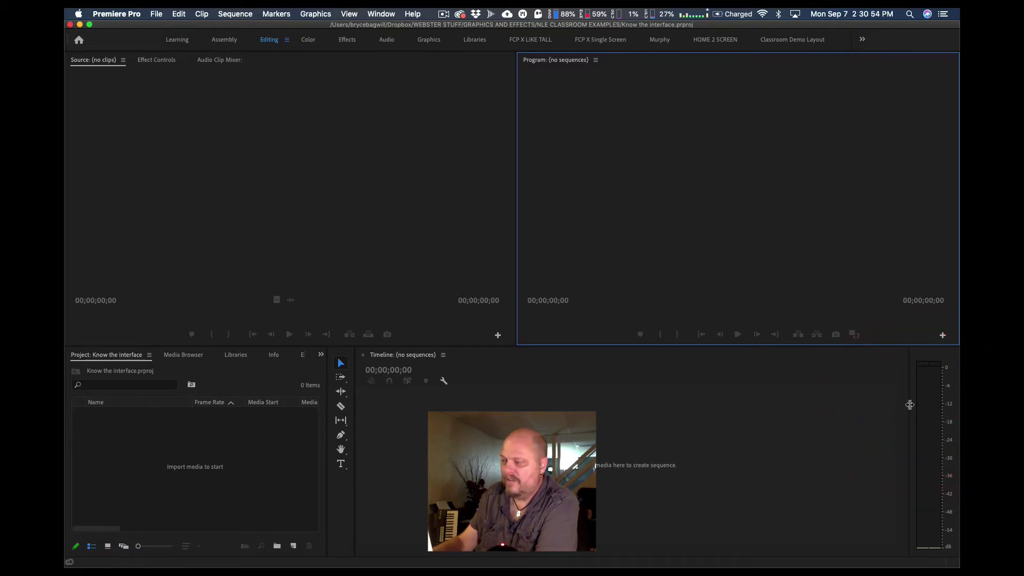
drag(909, 405, 917, 402)
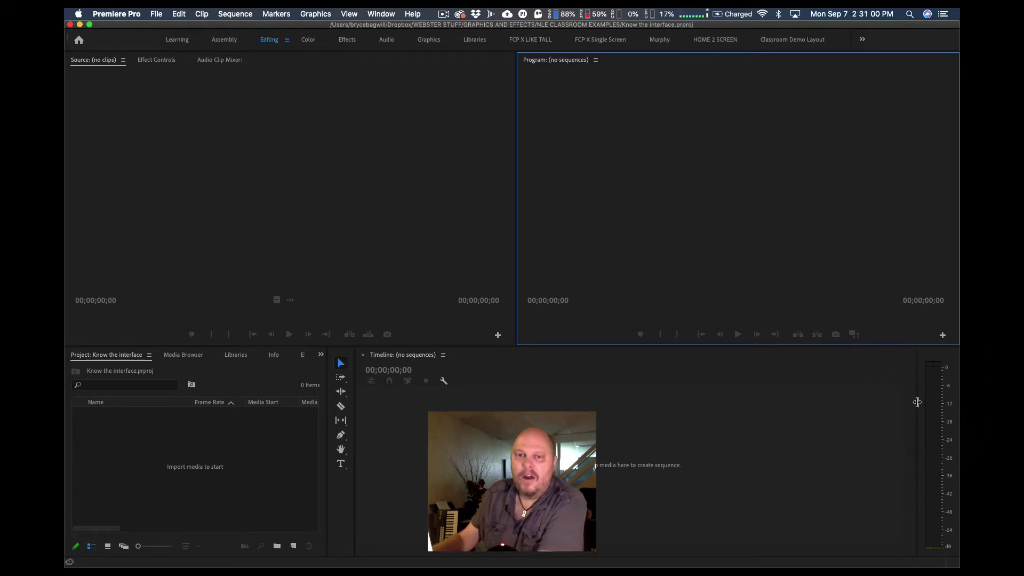
click(917, 402)
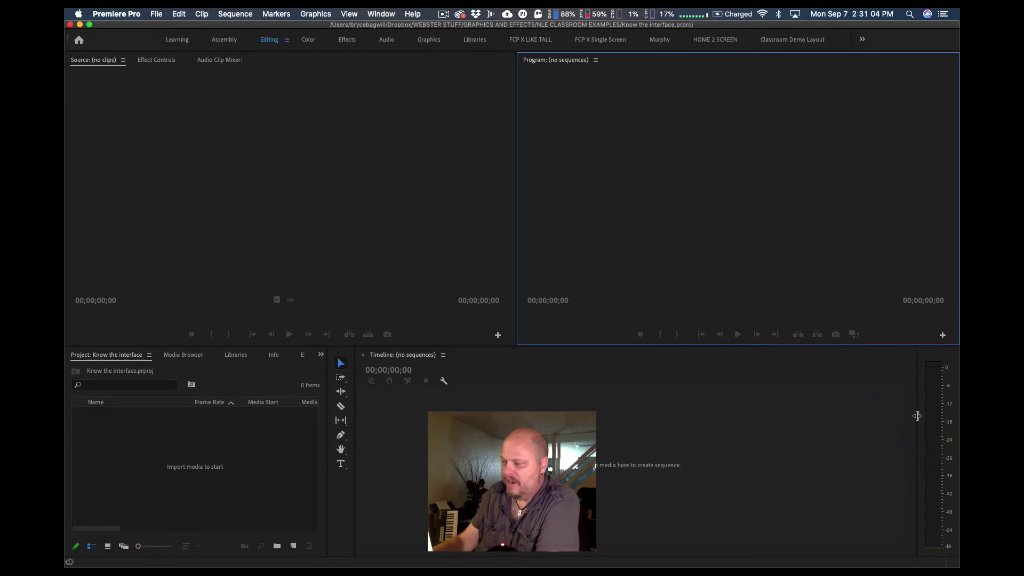
drag(918, 416, 934, 414)
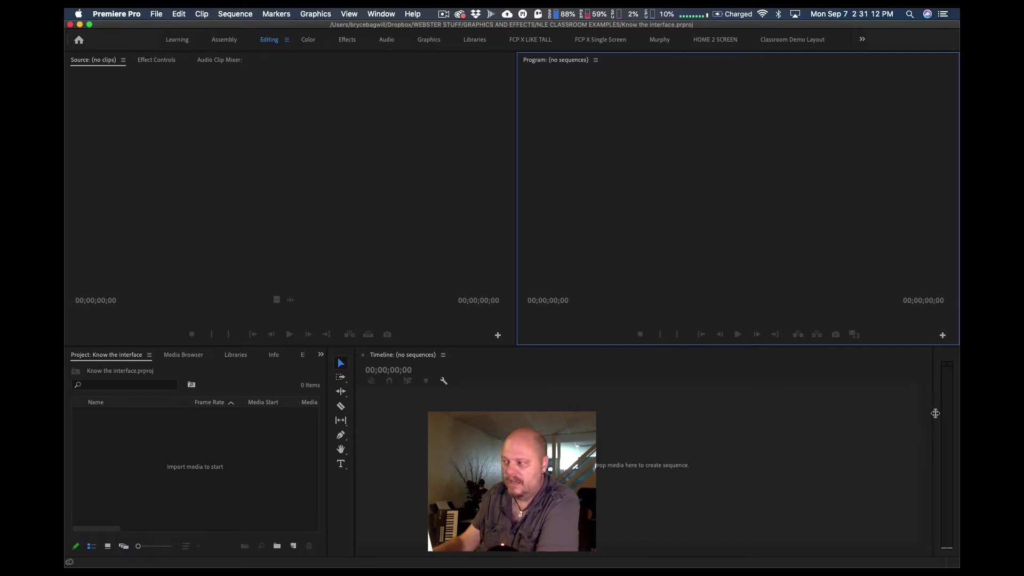
drag(936, 413, 930, 414)
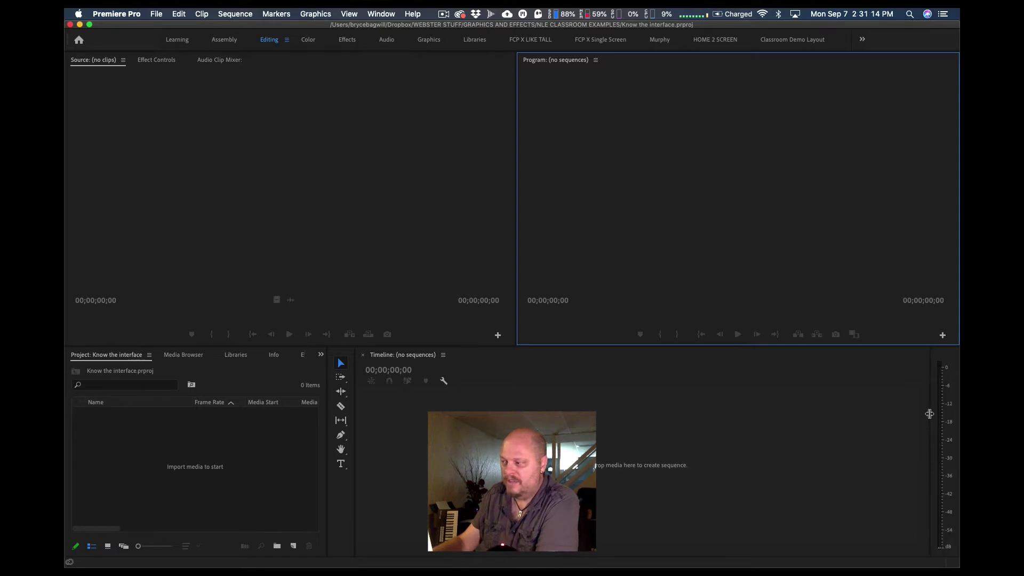
click(931, 414)
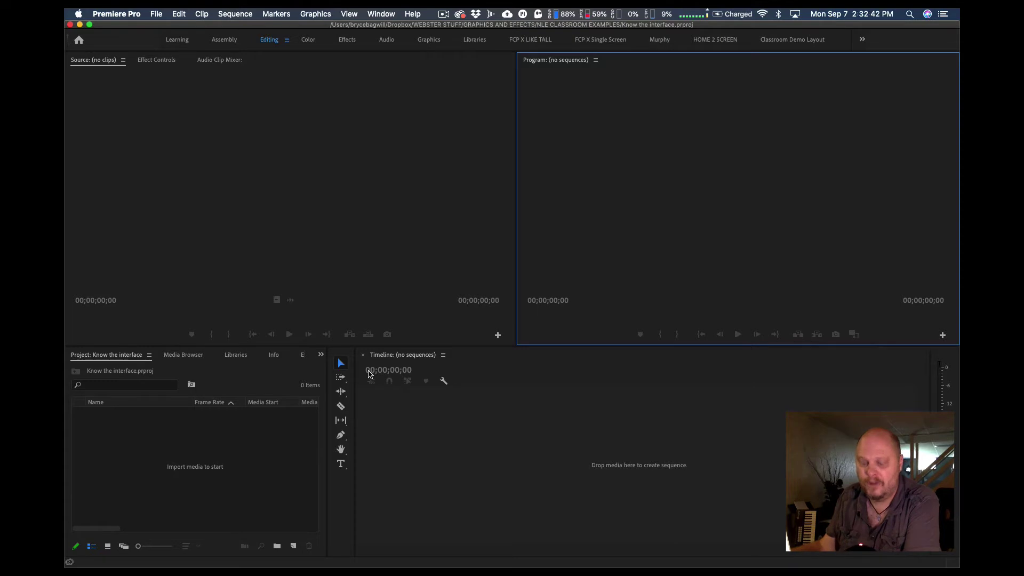
key(shift)
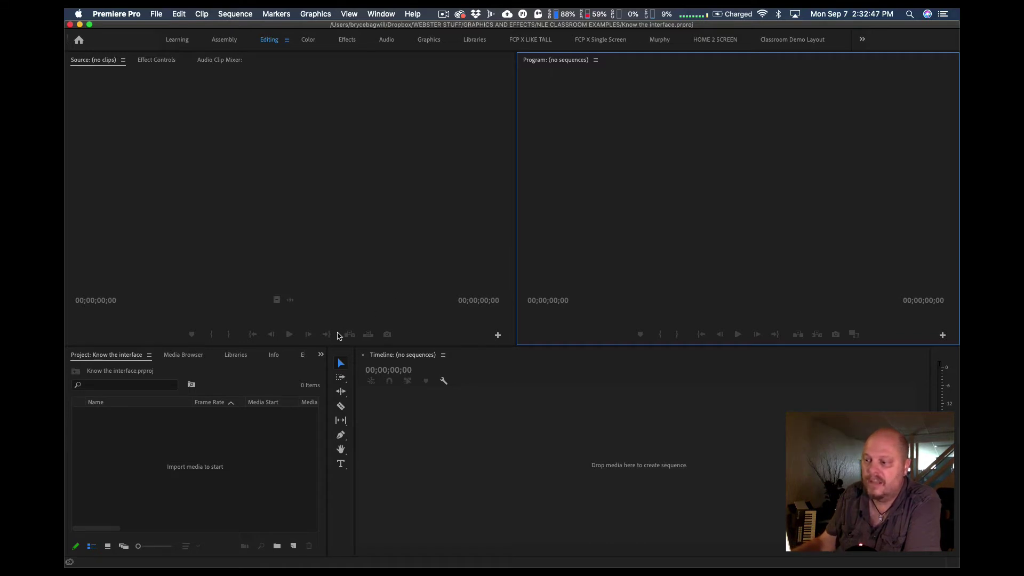
click(350, 13)
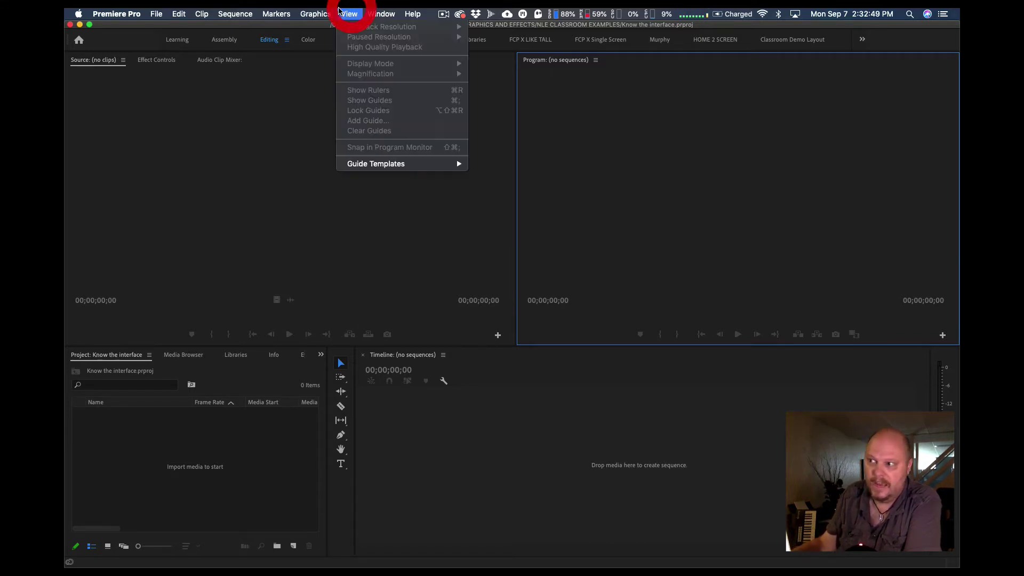
click(349, 13)
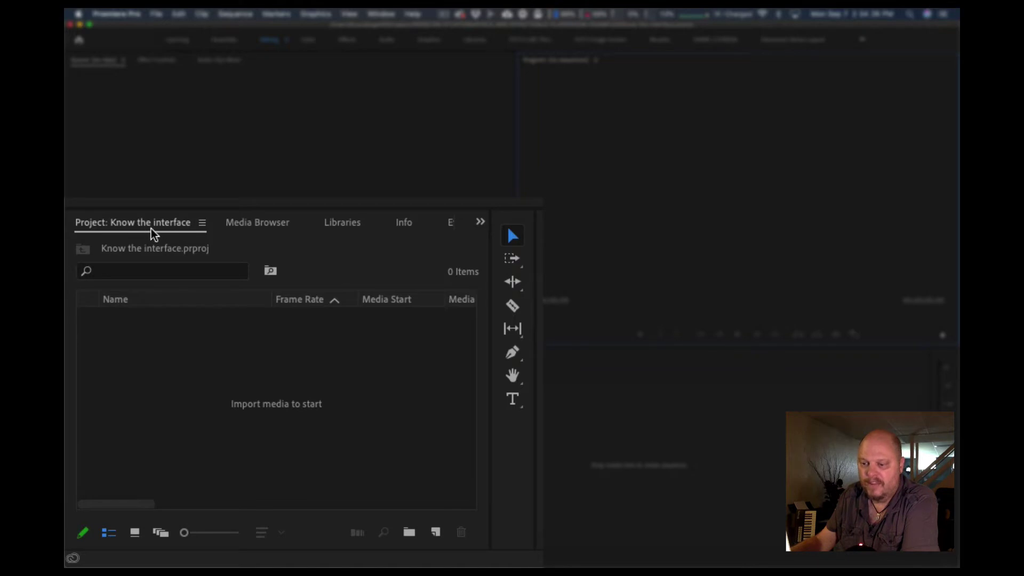
Step: Make the Project panel active and bring the Media Browser forward in the same group
click(302, 391)
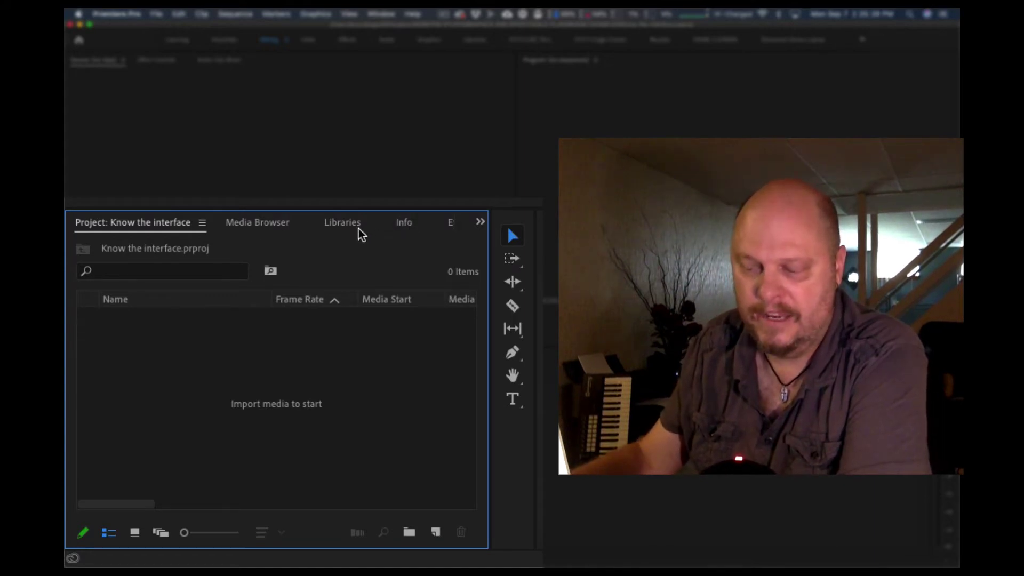
click(128, 227)
click(275, 221)
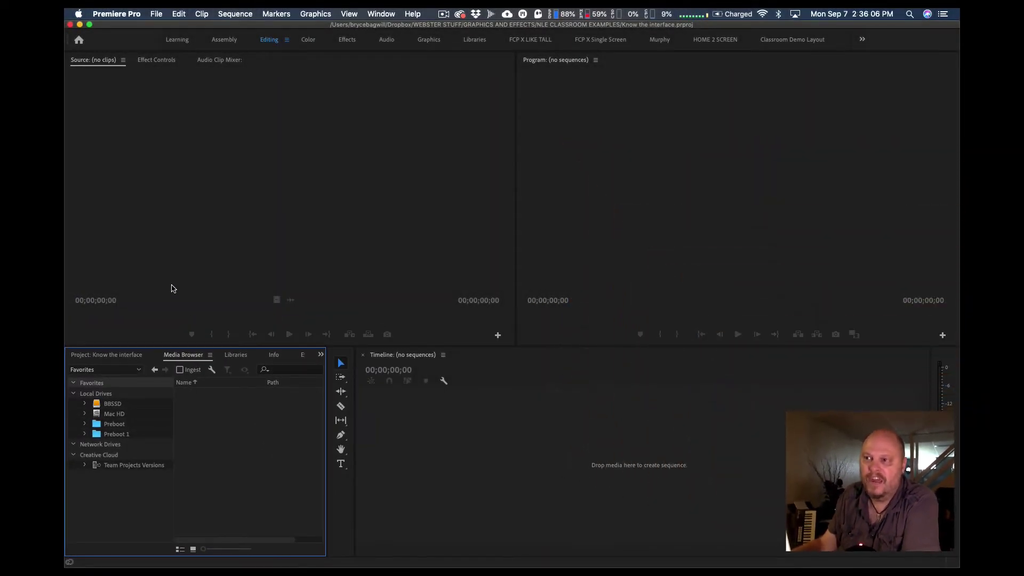
Step: View the media Import dialog, shrinking and repositioning its window, and cancel without importing anything
click(157, 15)
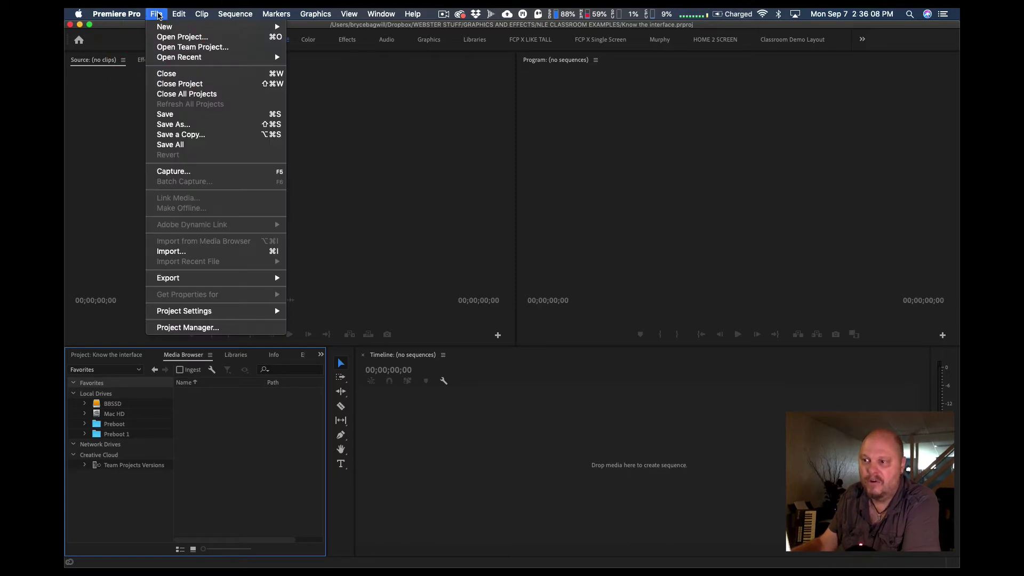
click(211, 250)
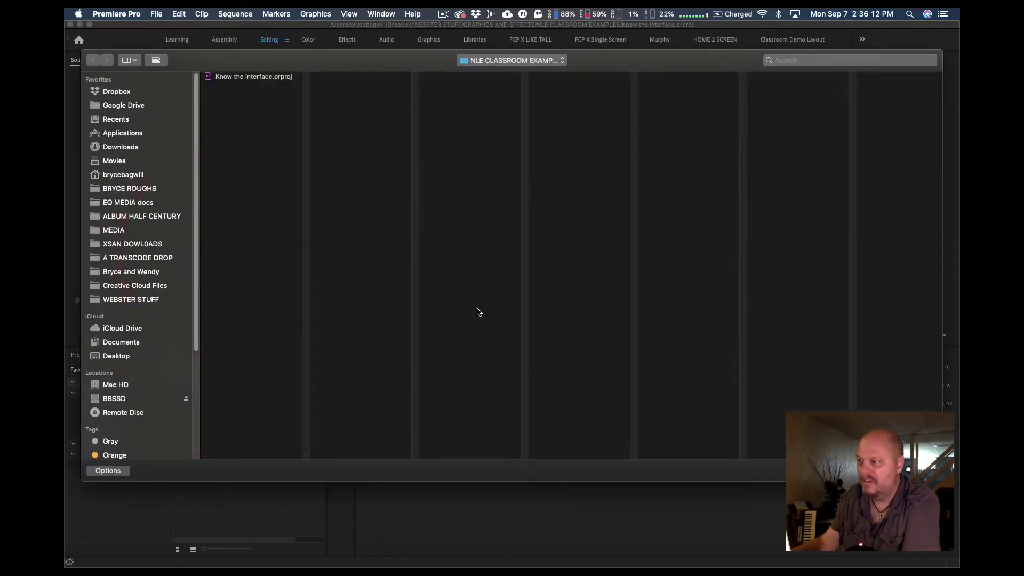
drag(943, 481, 700, 446)
drag(292, 63, 390, 87)
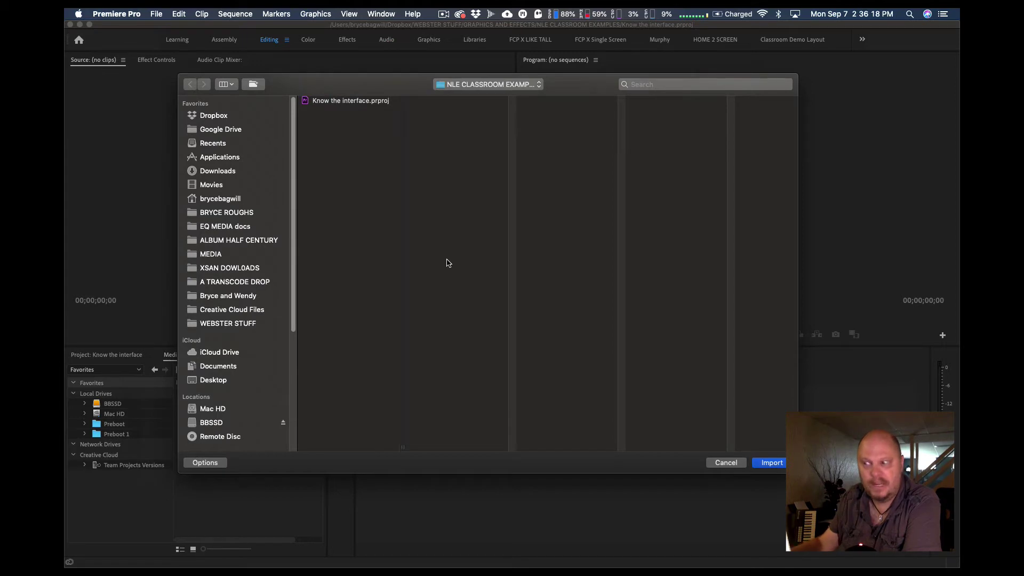
click(726, 463)
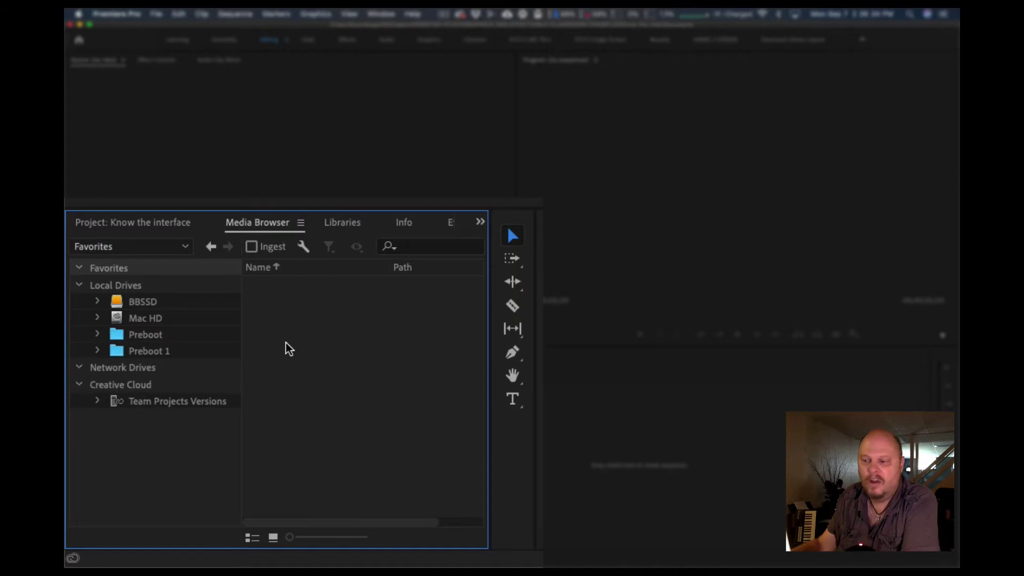
Step: Move the Libraries panel from the project group into the source group, between Effect Controls and Audio Clip Mixer
click(302, 223)
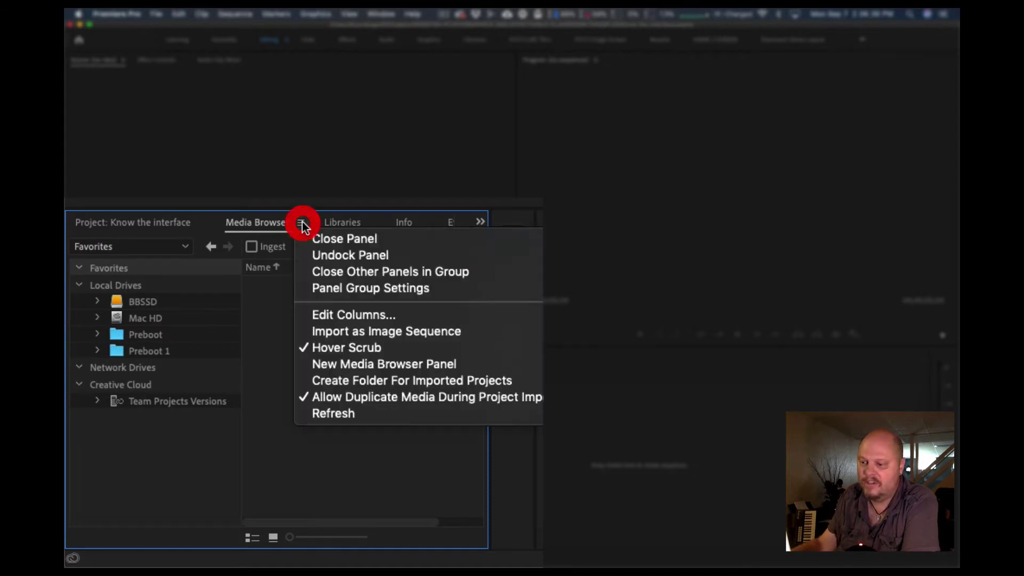
click(281, 227)
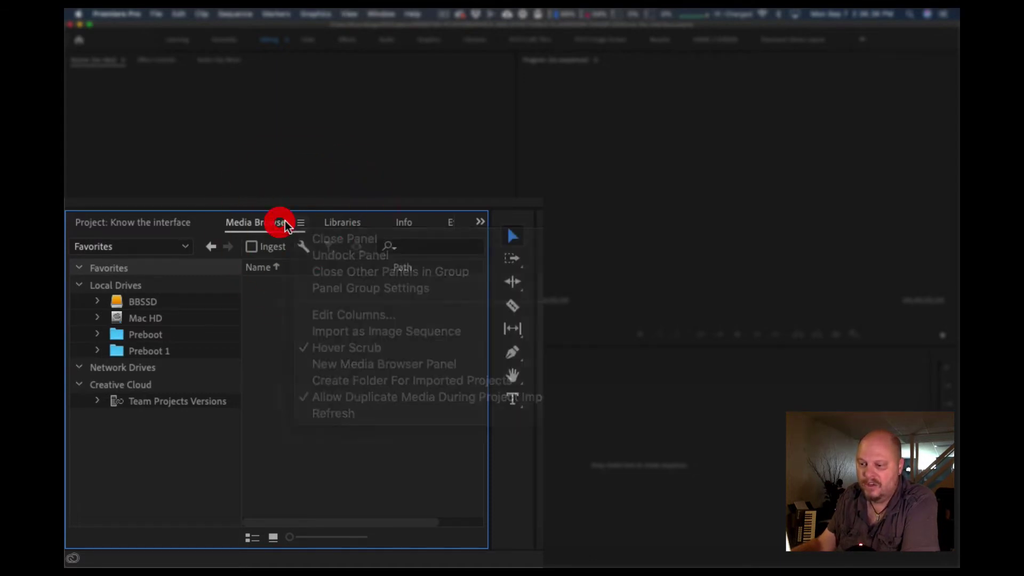
drag(343, 226, 234, 63)
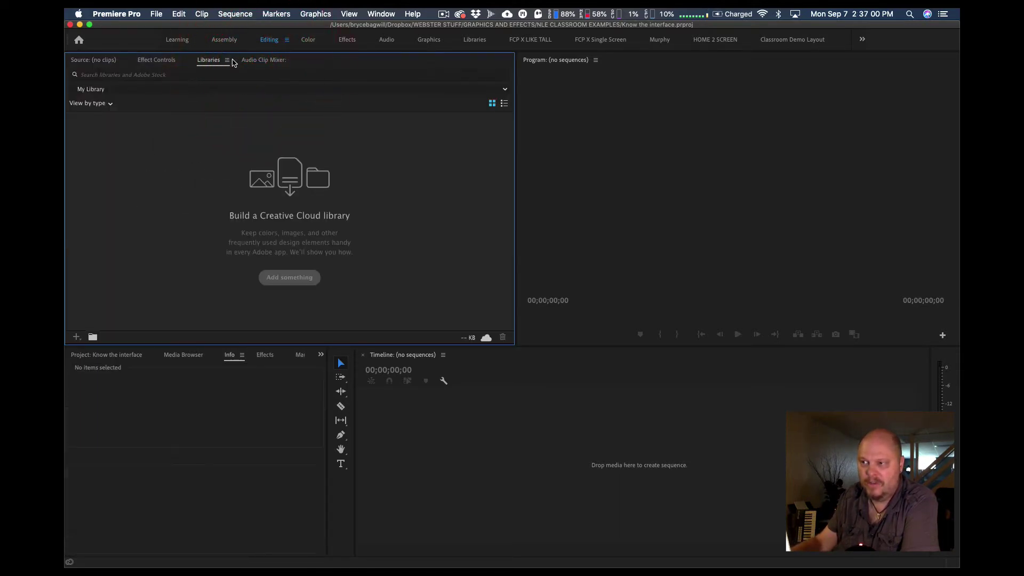
Step: Undock the Libraries panel as a floating window and dock it back into the source group after Audio Clip Mixer
click(227, 60)
click(240, 81)
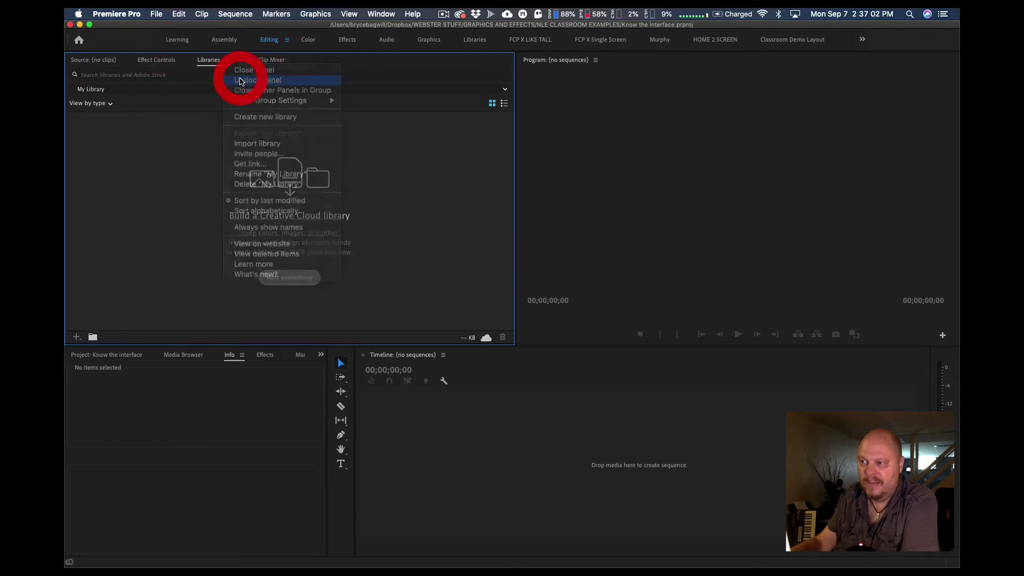
drag(253, 49, 491, 121)
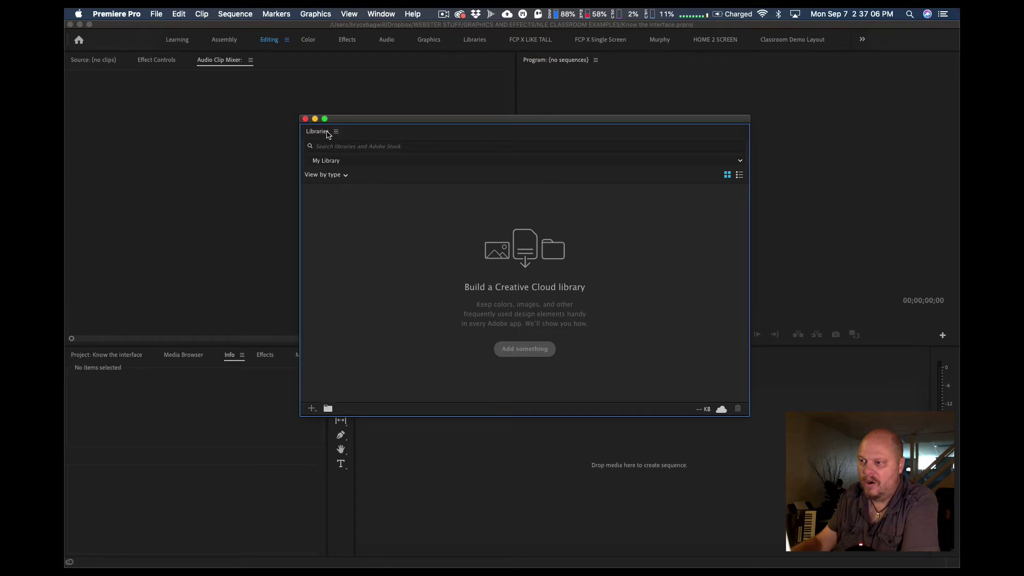
drag(328, 134, 189, 177)
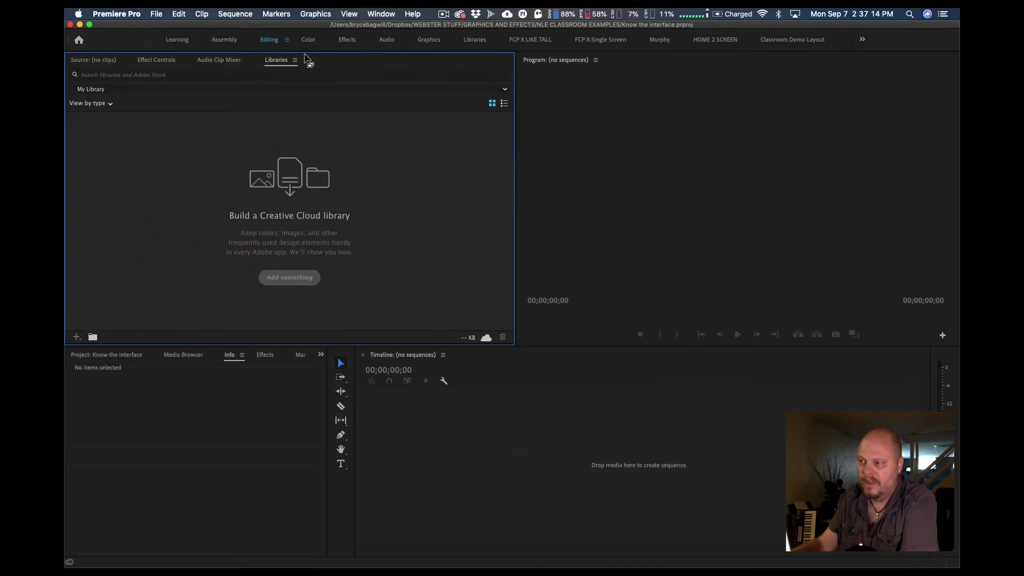
Step: Undock the Libraries panel again and dock it as its own column between the source group and the Program monitor
click(294, 59)
click(305, 80)
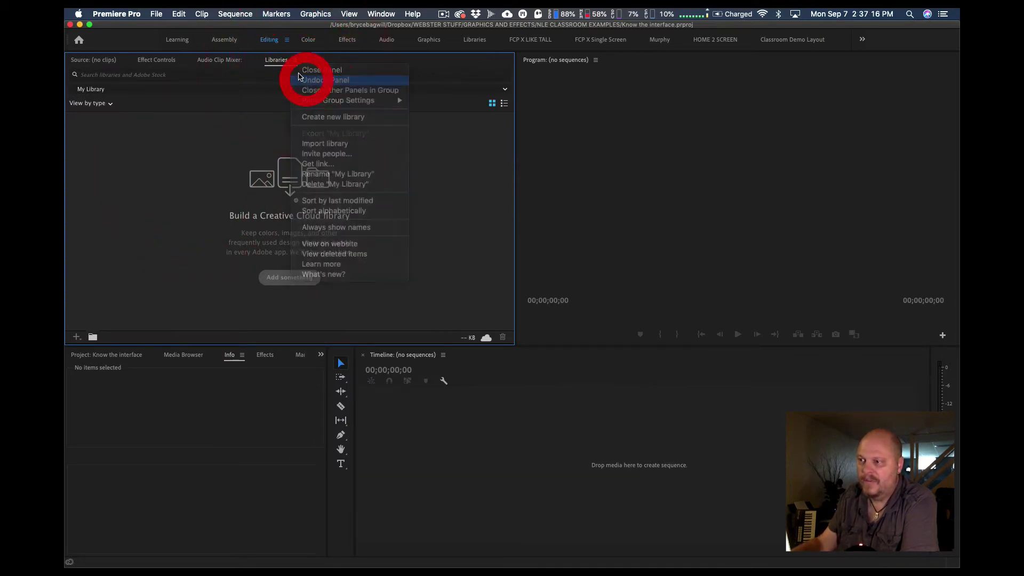
drag(515, 160, 560, 172)
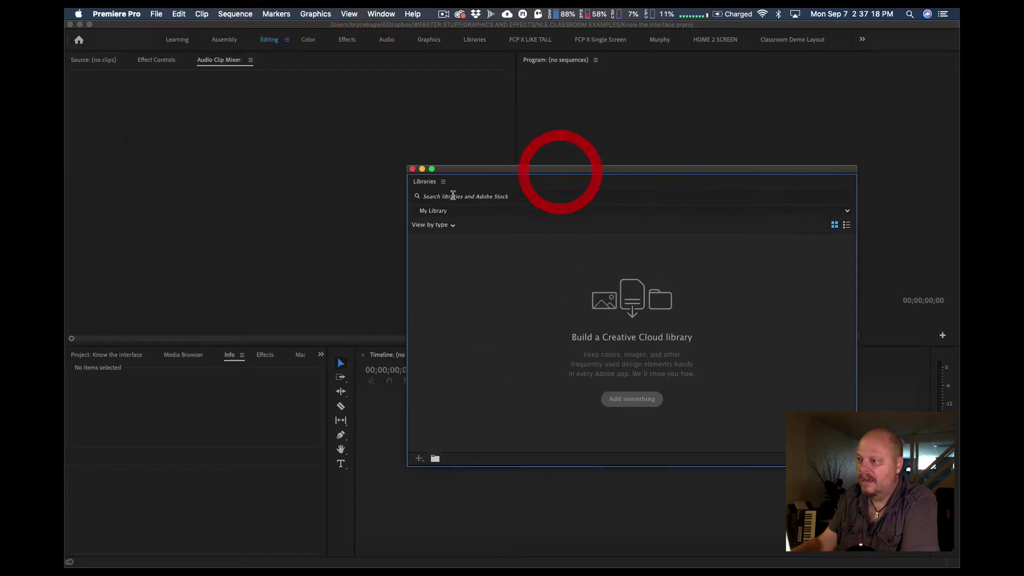
drag(430, 184, 499, 154)
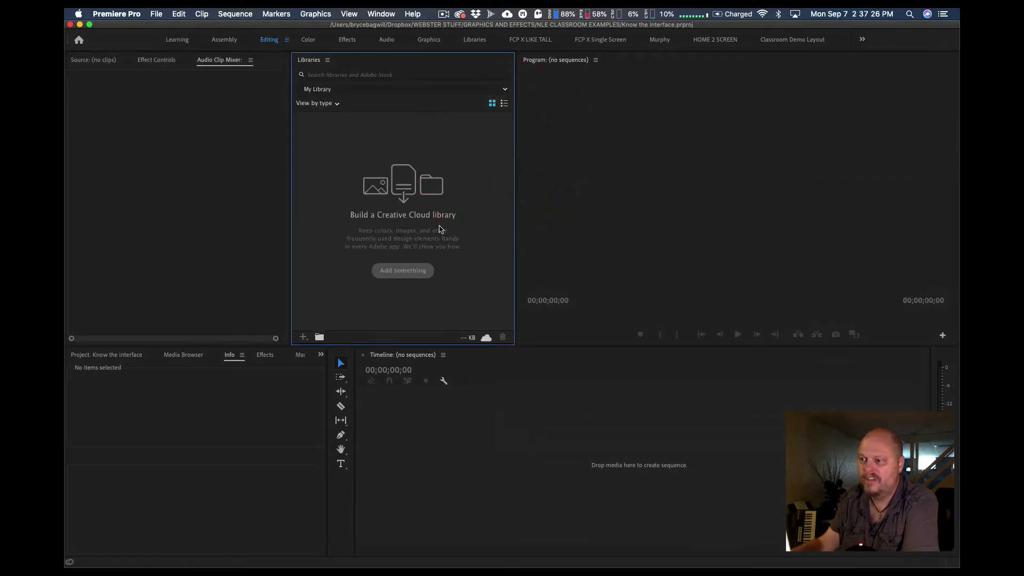
Step: Undock the Libraries panel from its column and dock it as a separate row beneath the source group
click(329, 61)
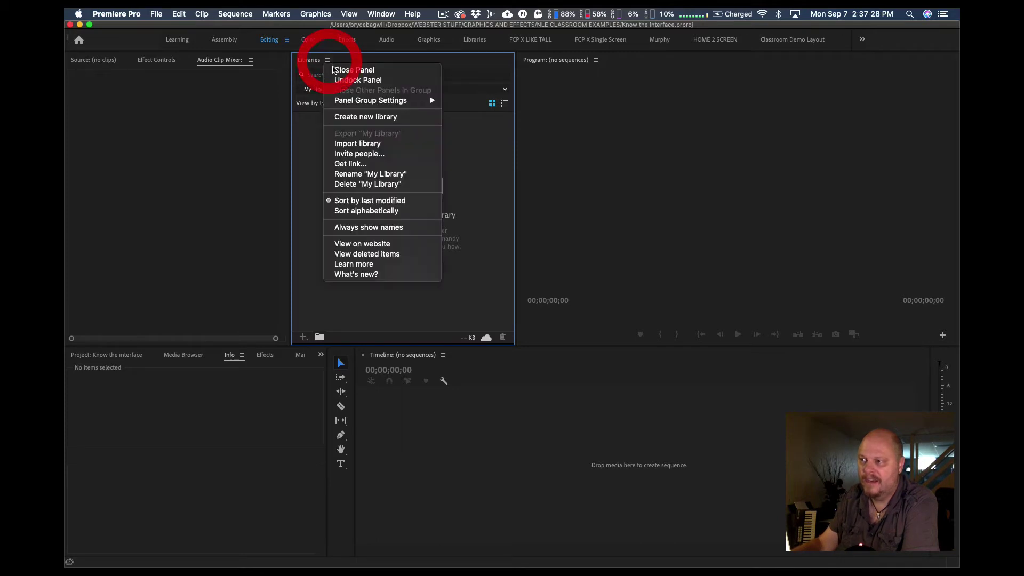
click(340, 81)
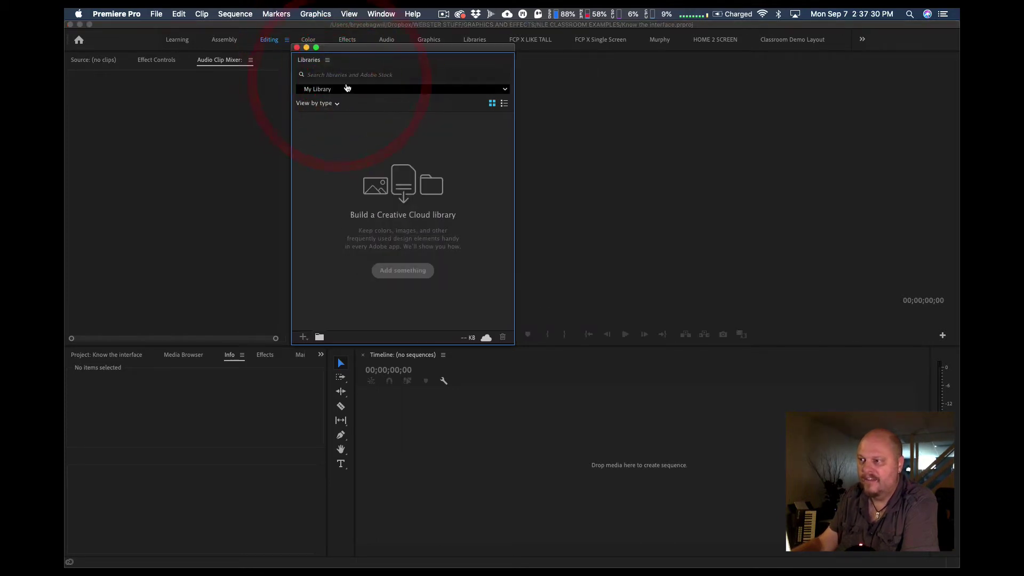
drag(345, 48, 233, 331)
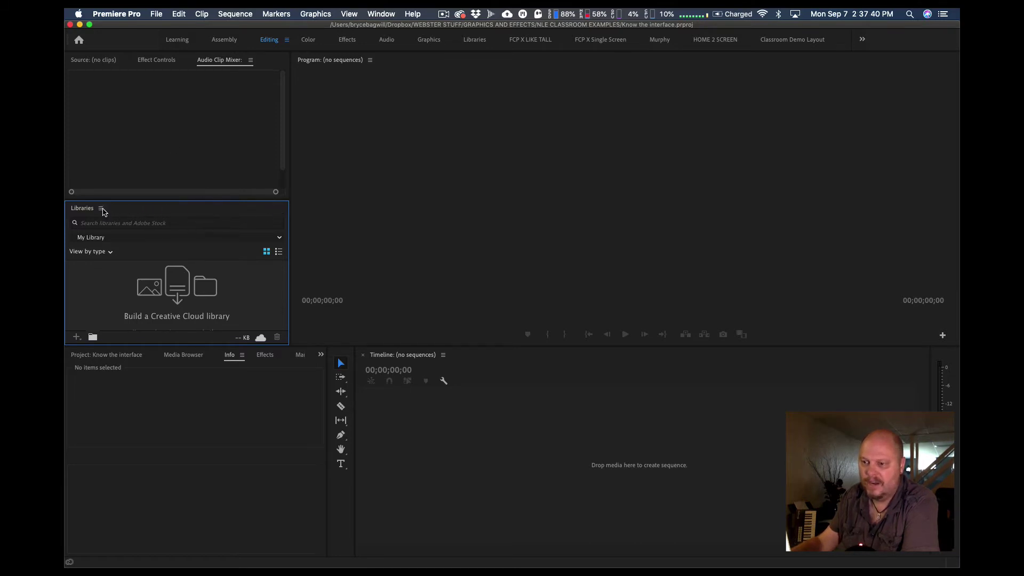
Step: Float the Libraries panel, return it to the project group and place it after Media Browser
click(101, 208)
click(140, 229)
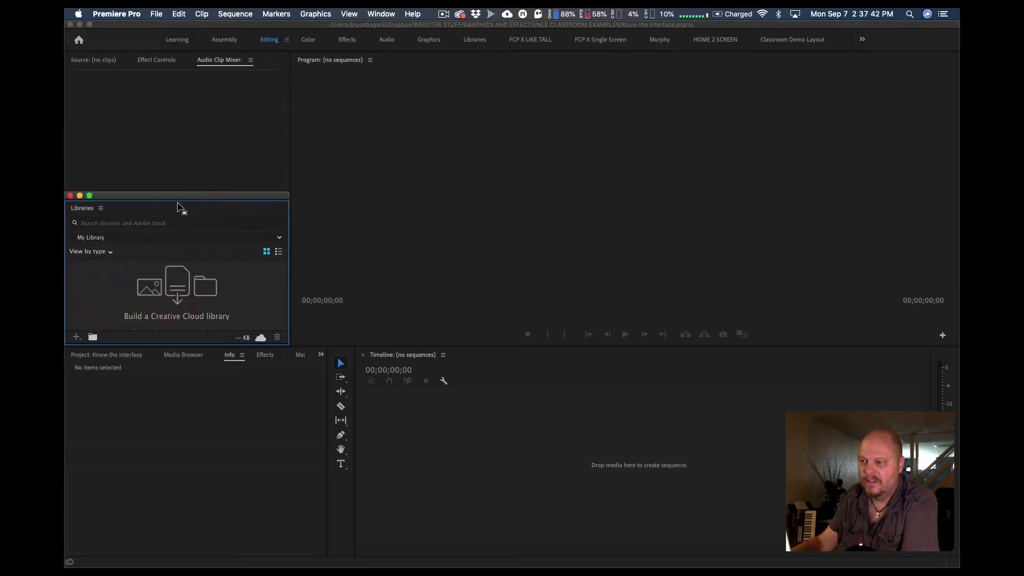
drag(204, 197, 550, 230)
click(434, 243)
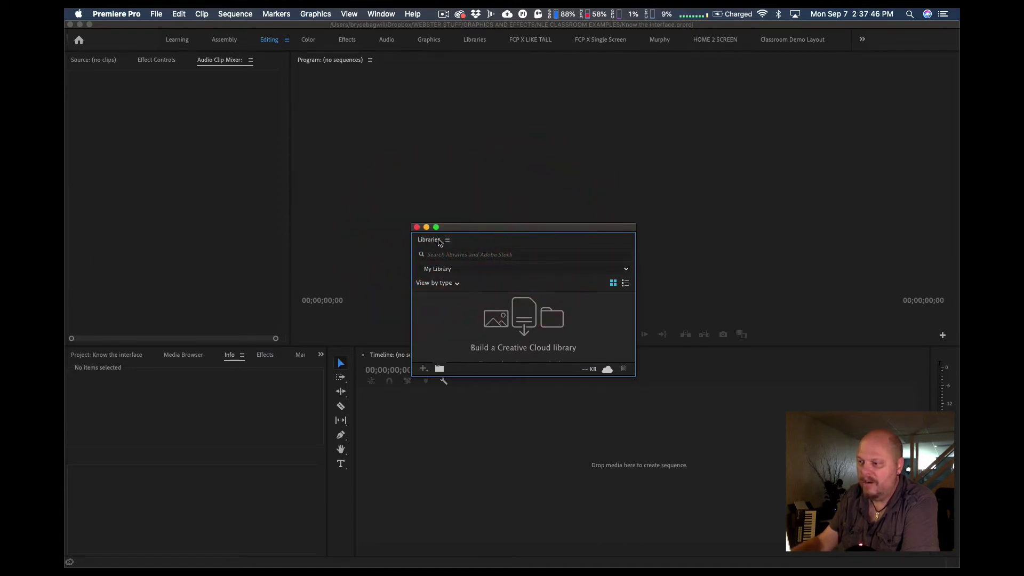
drag(438, 241, 210, 361)
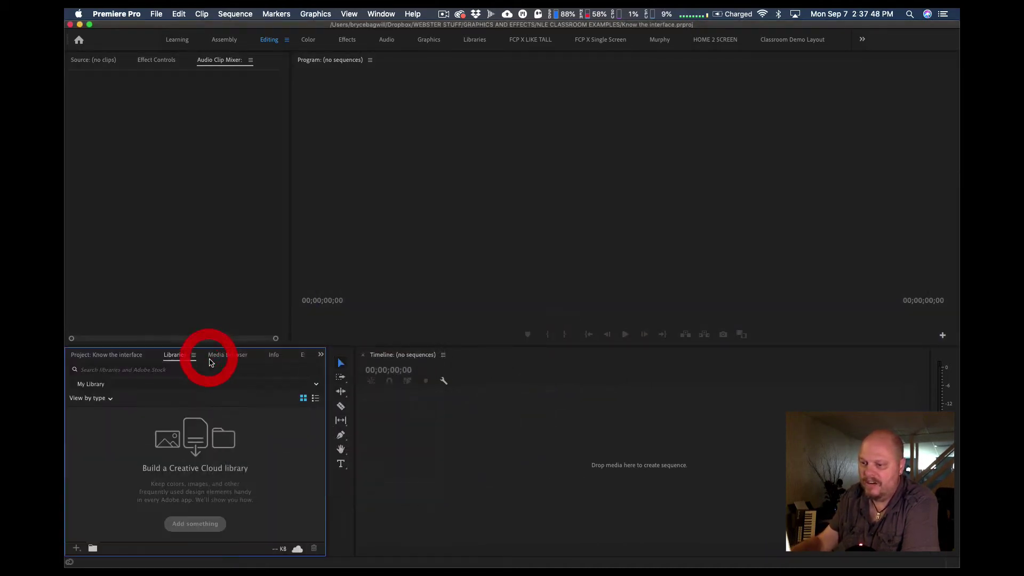
click(180, 356)
drag(225, 228, 281, 232)
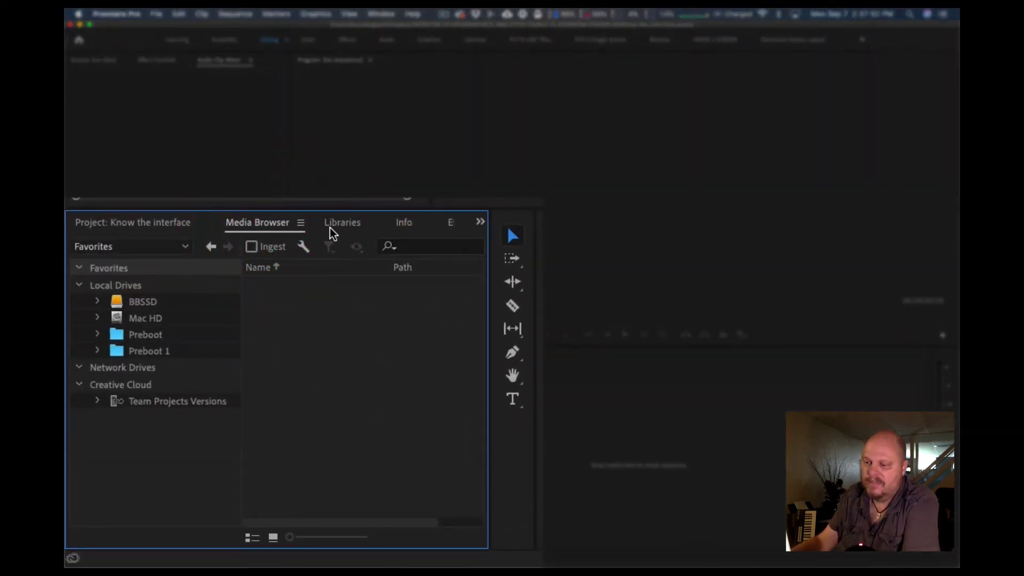
Step: Close the Media Browser, Libraries and Info panels in the project group
click(301, 223)
click(315, 237)
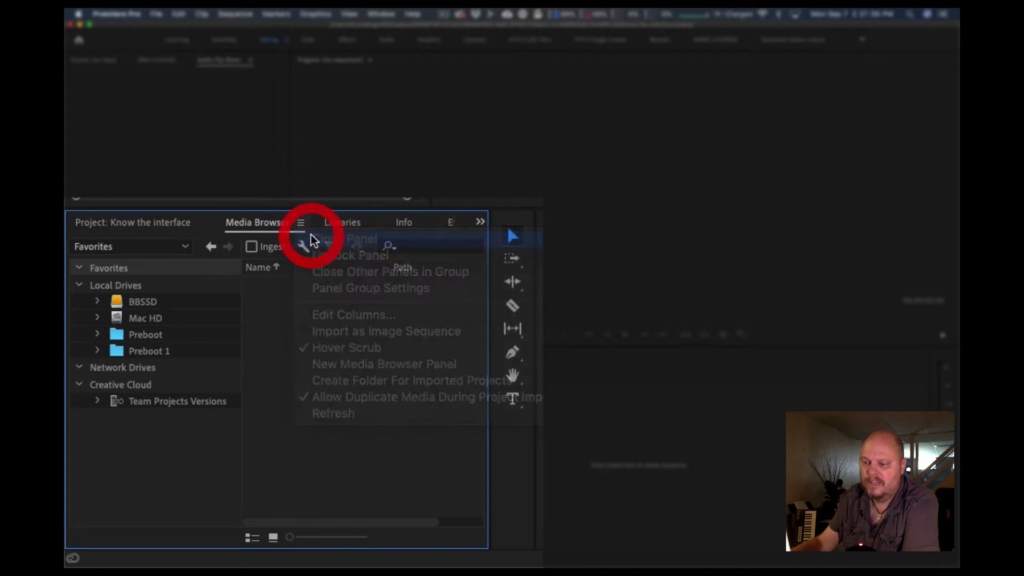
click(274, 222)
click(280, 219)
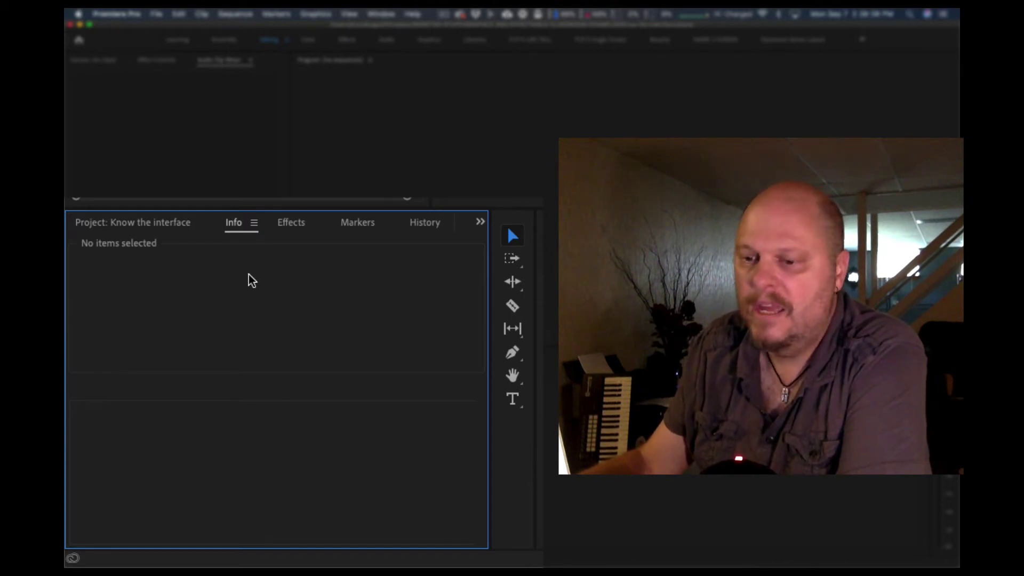
click(255, 224)
click(264, 238)
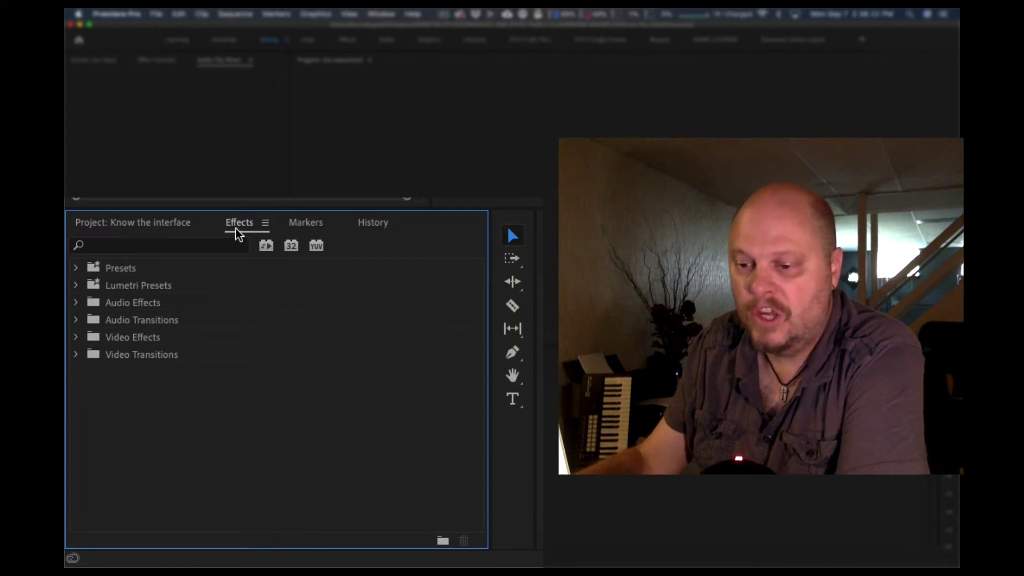
Step: Bring the Markers panel forward and widen the source group to nearly the same width as the Program monitor
click(319, 223)
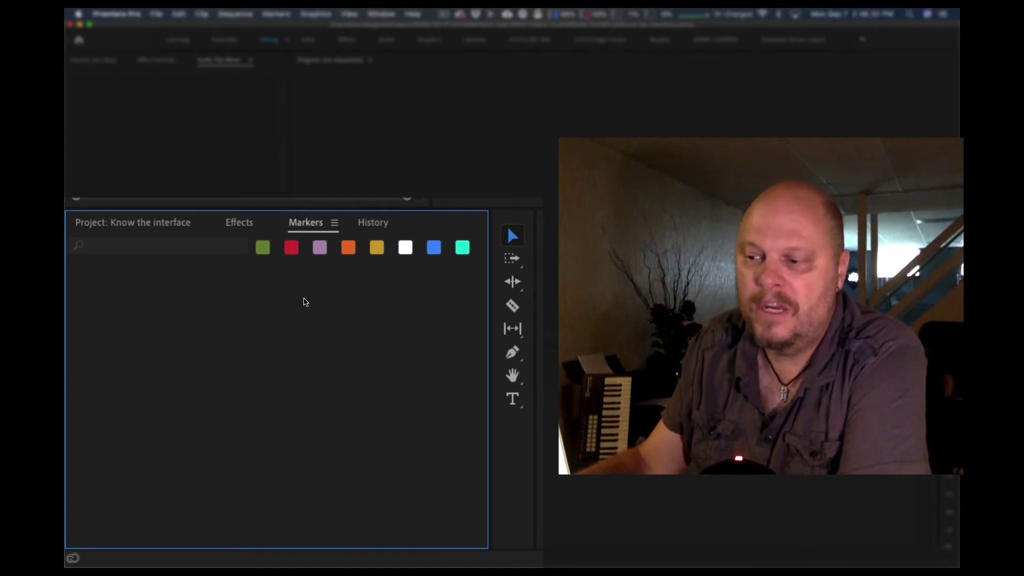
drag(291, 273, 493, 292)
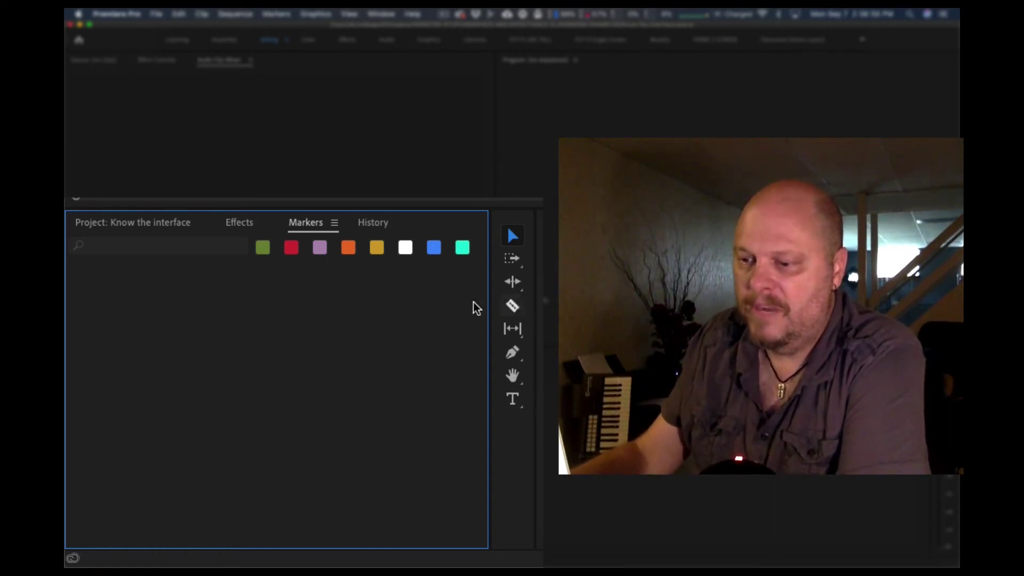
Step: Close the Markers panel and reopen it in the project group after History
click(335, 223)
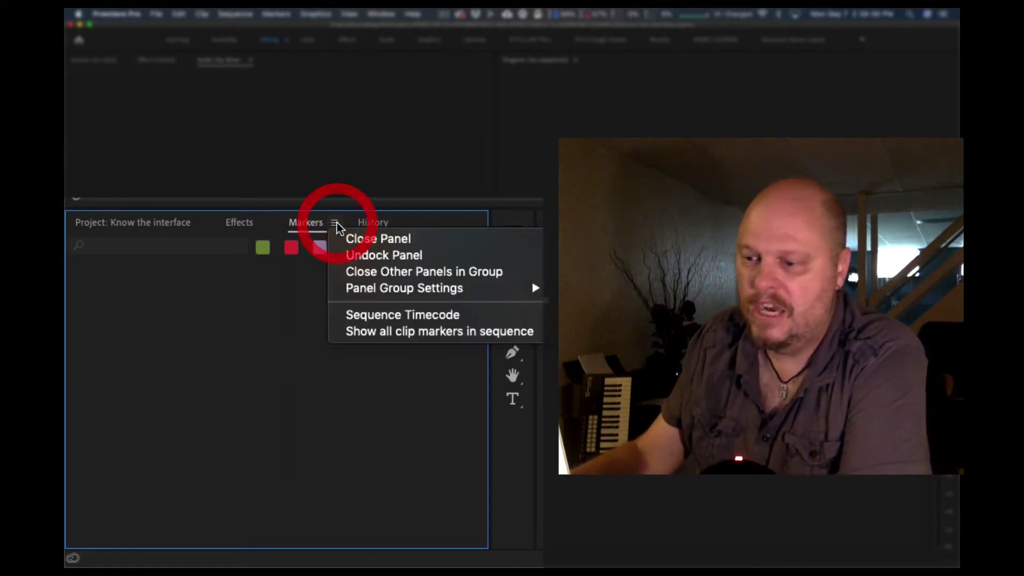
click(352, 263)
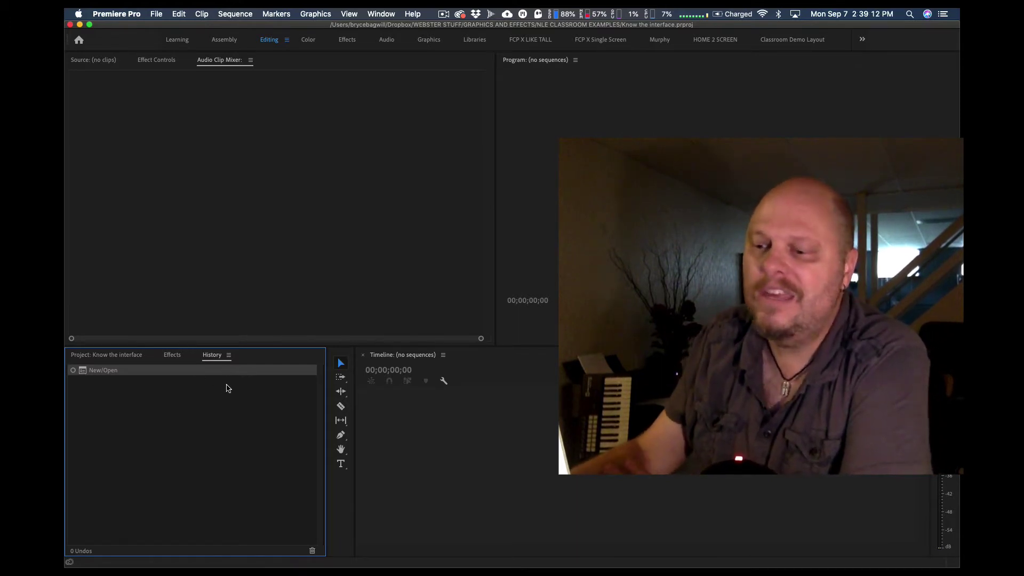
click(379, 14)
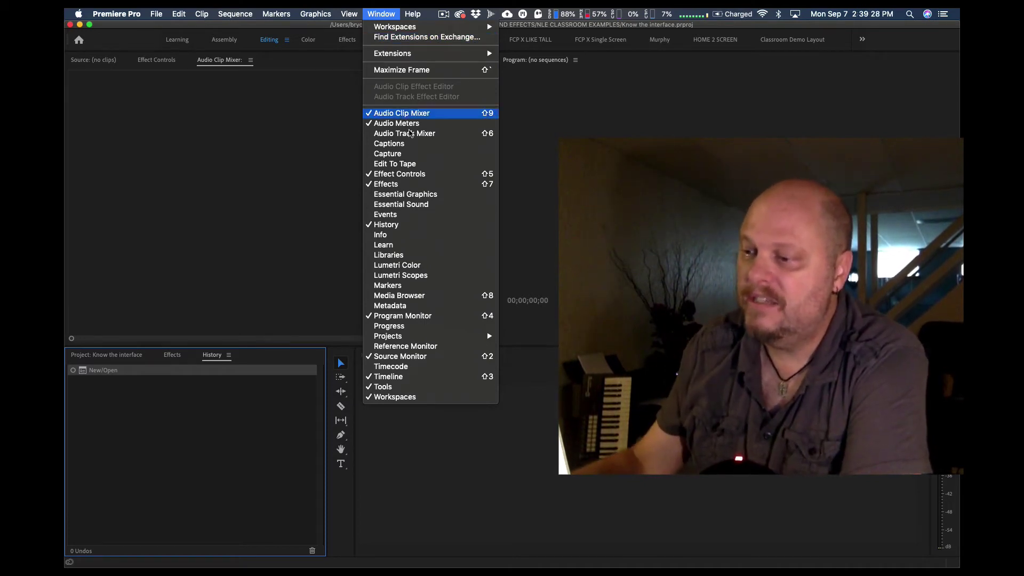
click(399, 289)
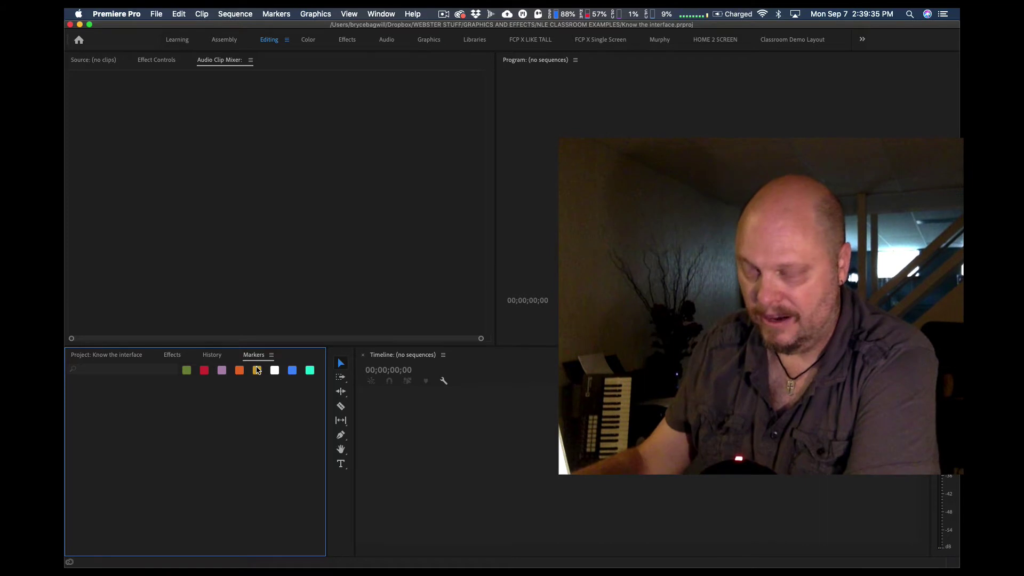
Step: Close the Markers and History panels in the project group and bring the Project panel forward
click(270, 355)
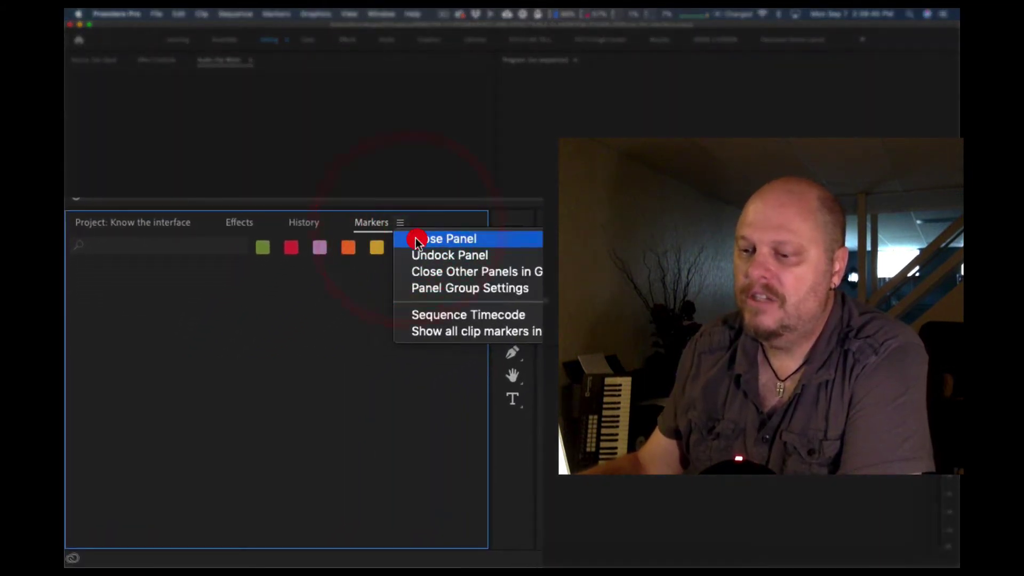
click(417, 241)
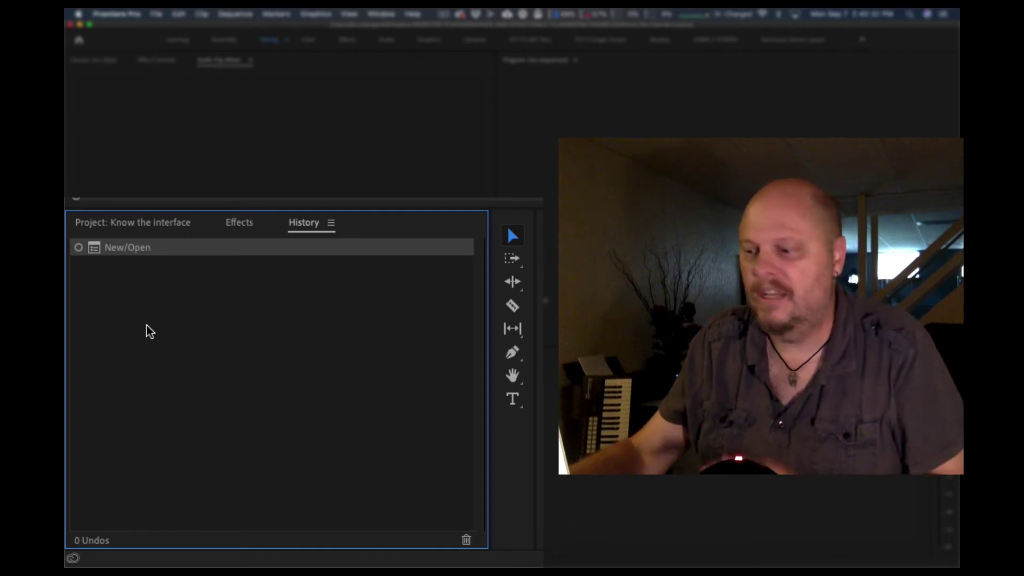
click(331, 223)
click(341, 237)
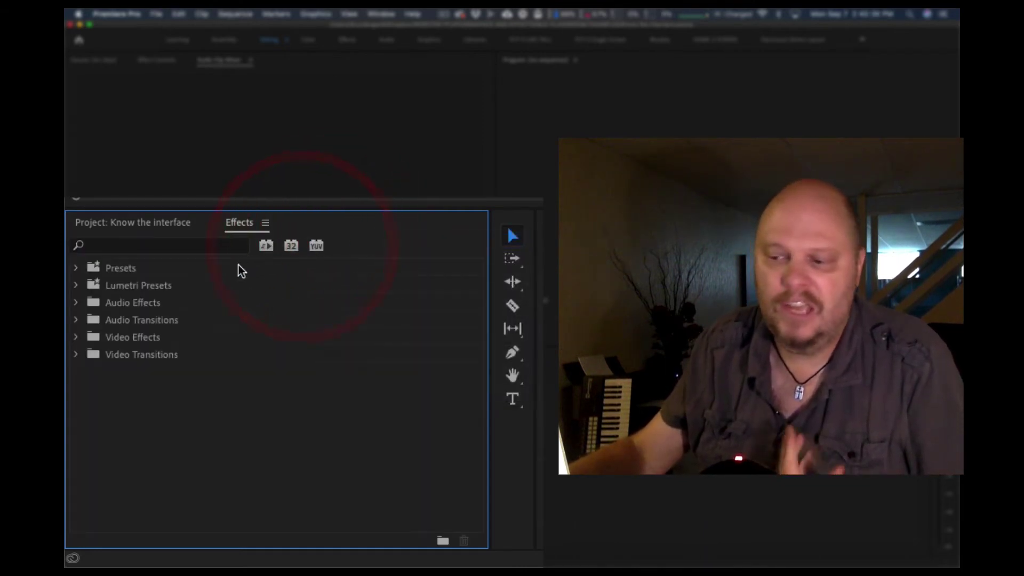
click(180, 224)
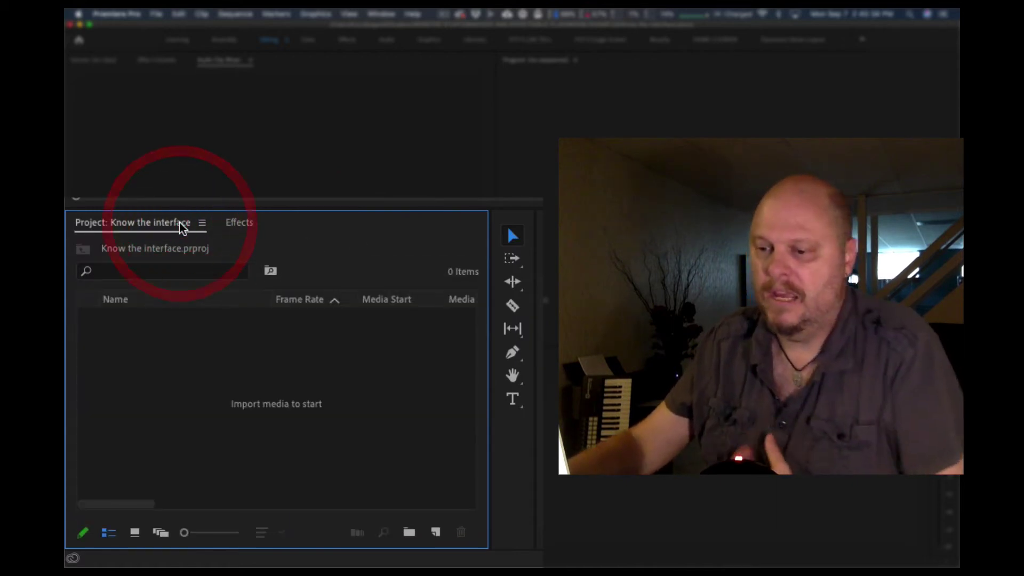
click(153, 224)
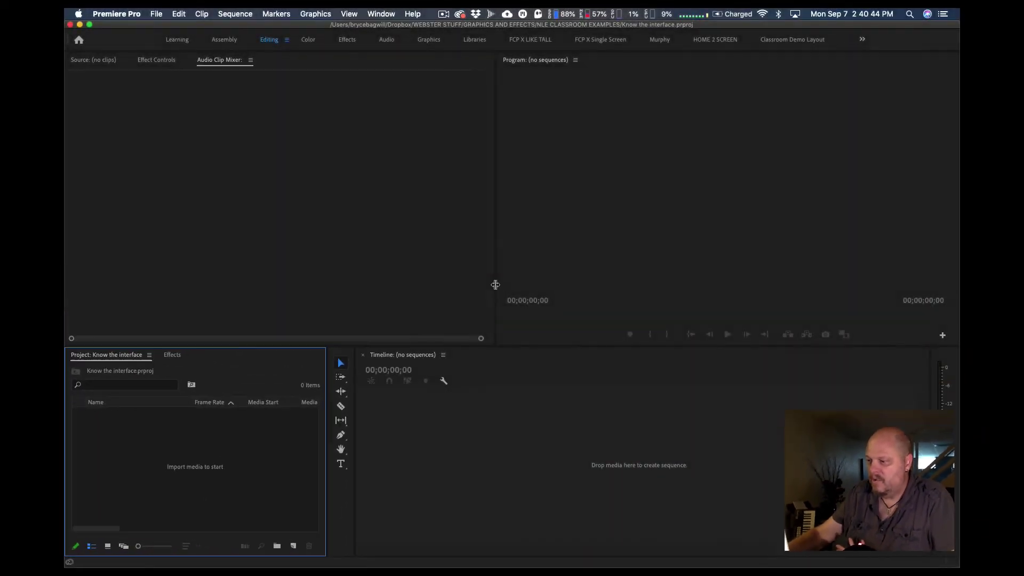
Step: Narrow the source group, widen it back to nearly the Program monitor's width, and make the lower row of panels slightly taller
drag(495, 285, 292, 289)
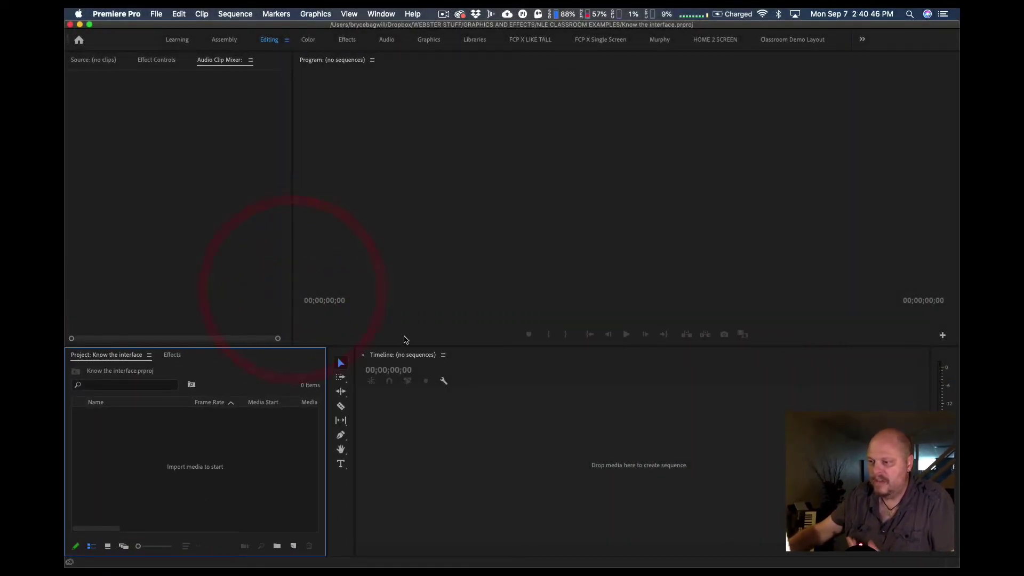
click(455, 235)
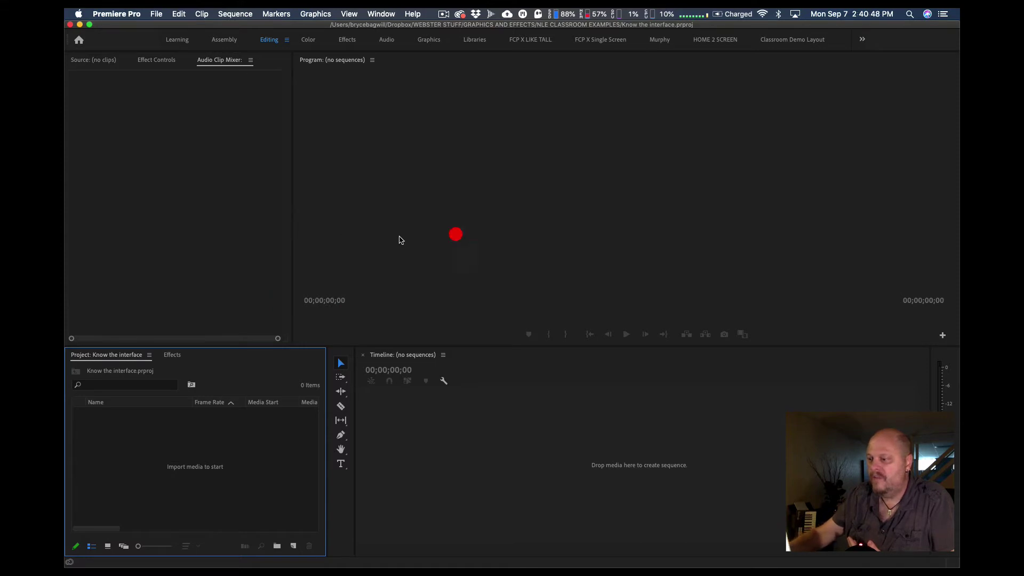
drag(292, 240, 496, 247)
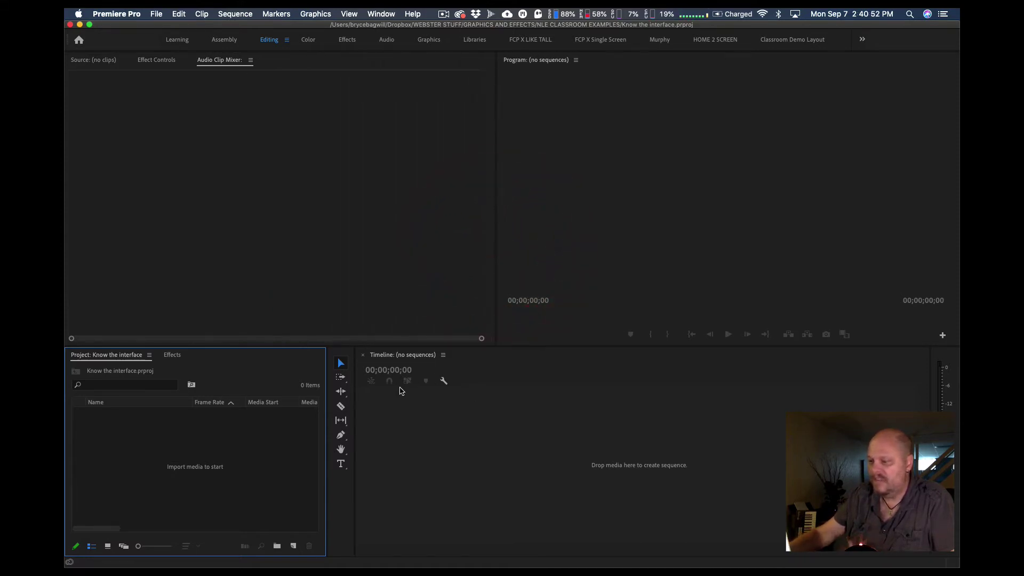
drag(480, 346, 469, 326)
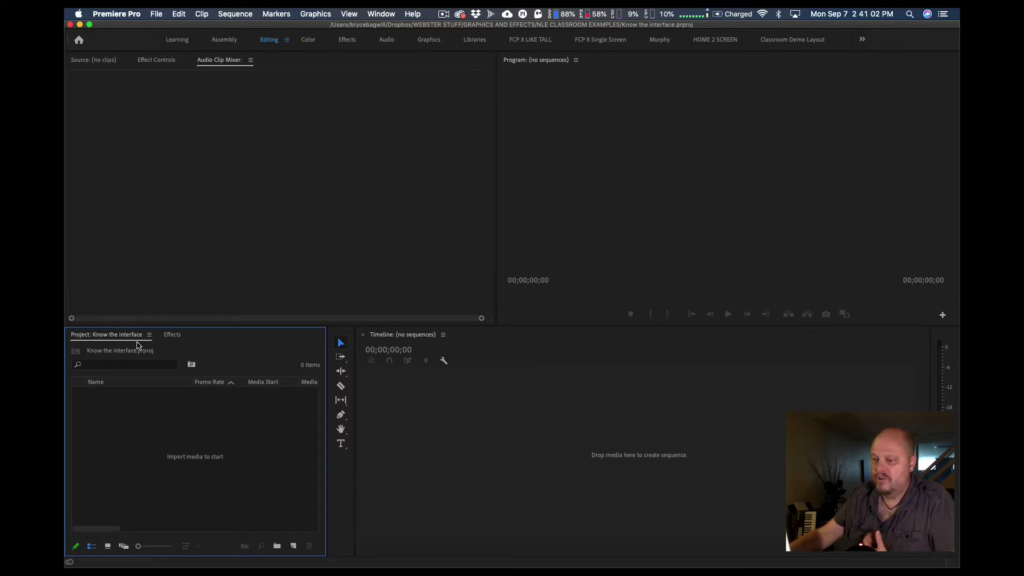
Step: Undock the Project panel and dock it as a narrow full-height column beside the source group and Effects panel
click(115, 338)
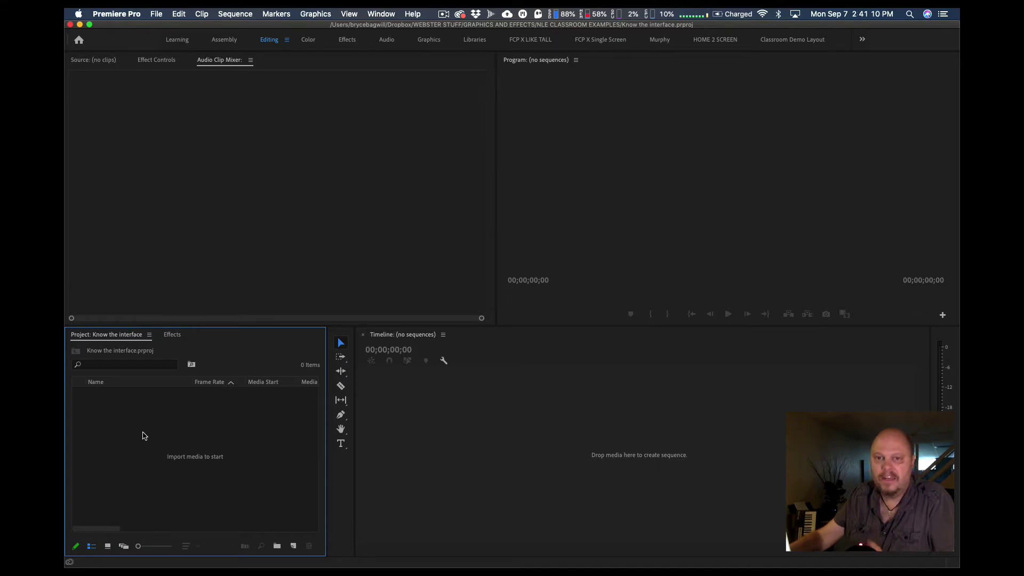
click(147, 337)
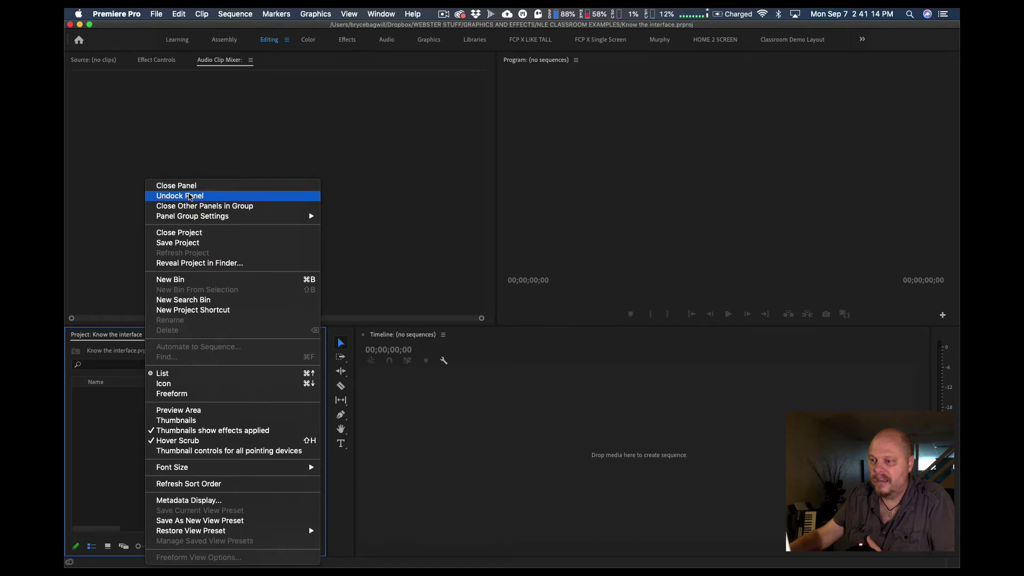
click(189, 196)
drag(136, 318, 68, 197)
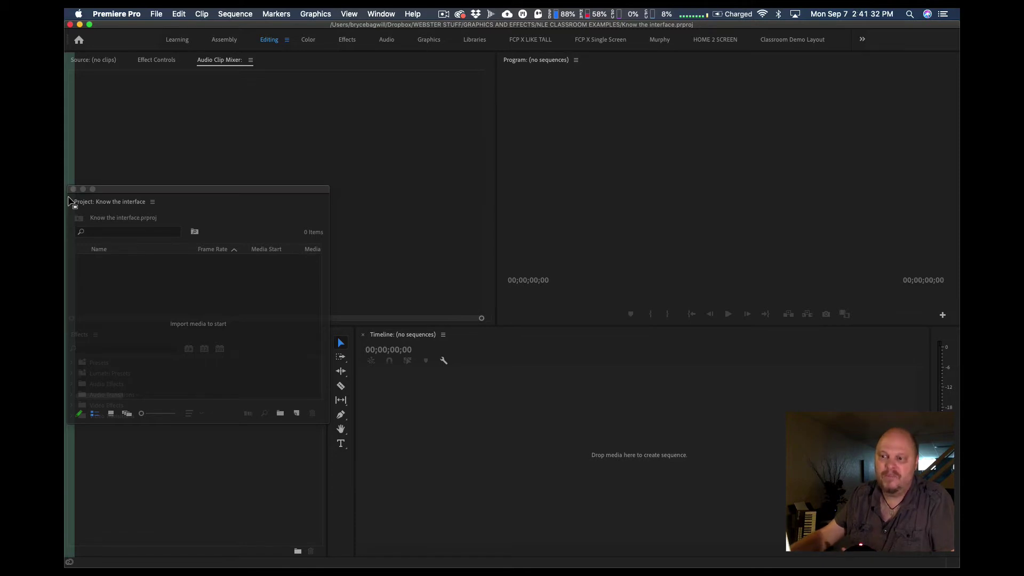
drag(69, 199, 69, 197)
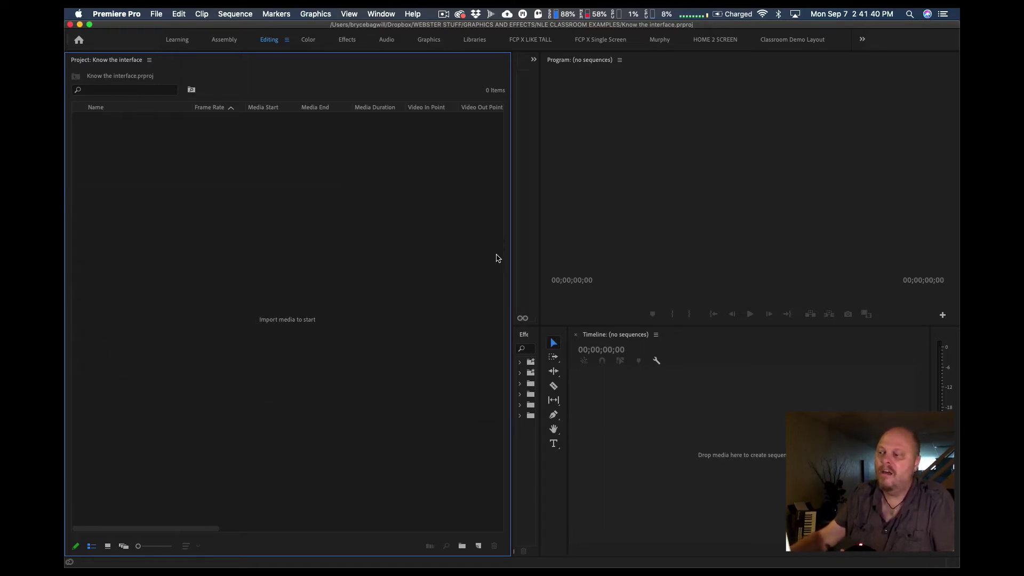
drag(512, 252, 217, 240)
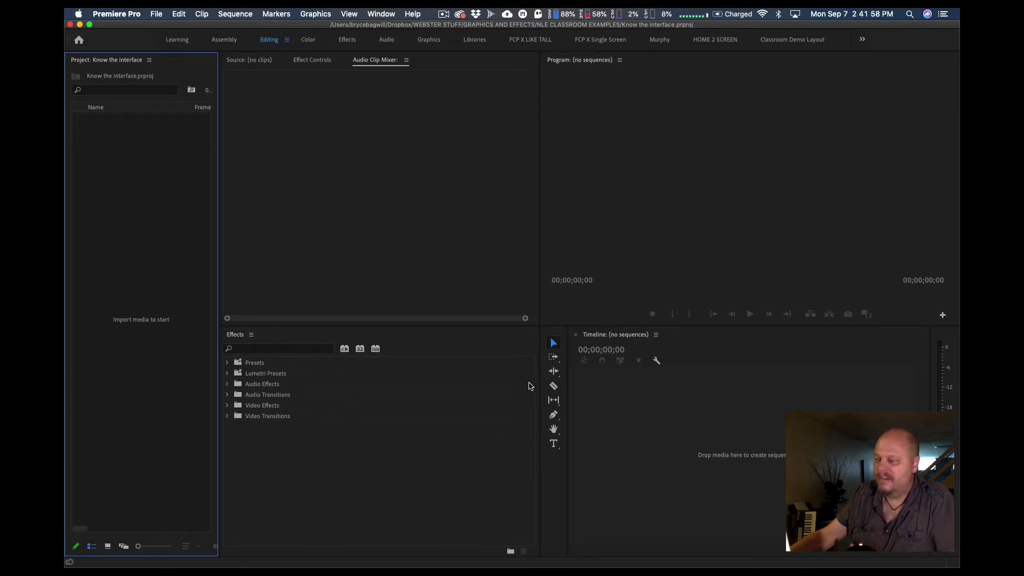
Step: Undock the Effects panel and dock it in the Project panel's group after Project, keeping the Project panel in front
click(251, 335)
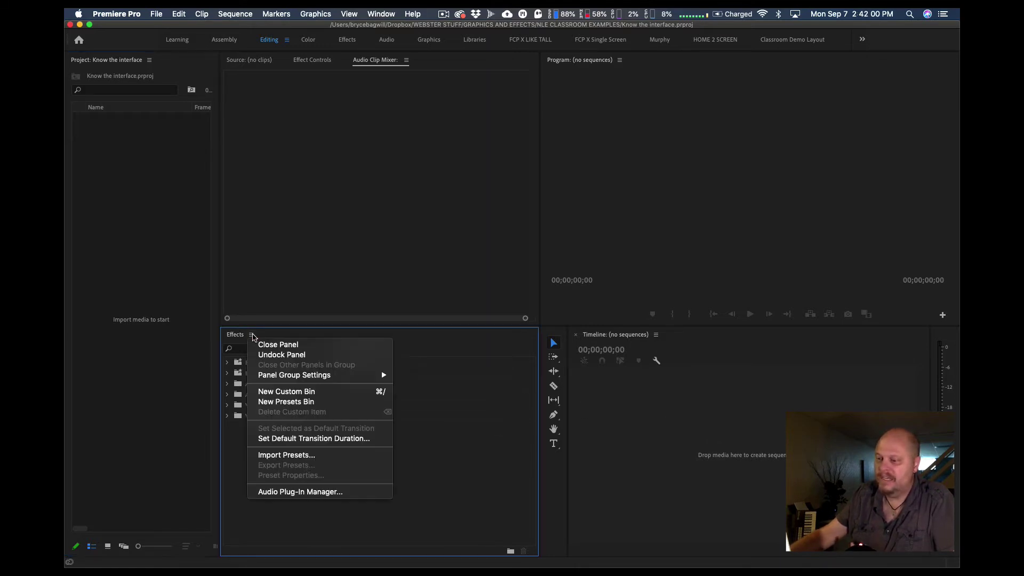
click(268, 355)
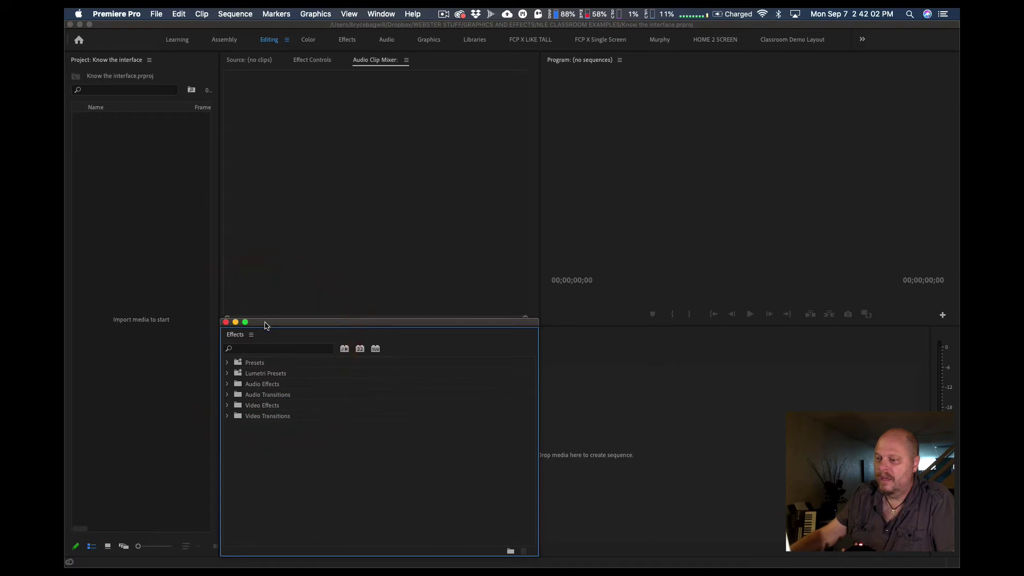
drag(356, 319, 91, 59)
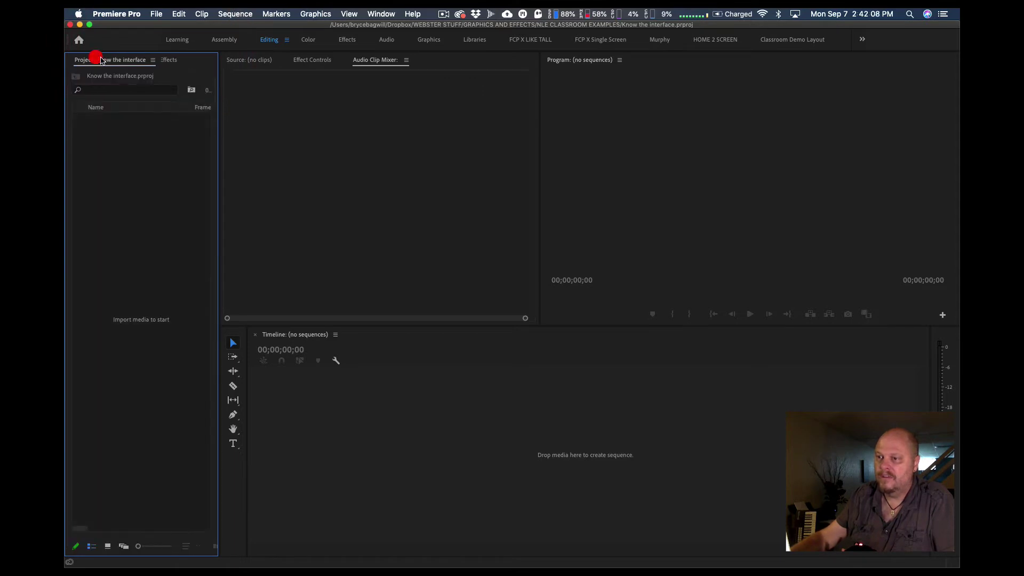
click(172, 62)
click(135, 61)
click(173, 63)
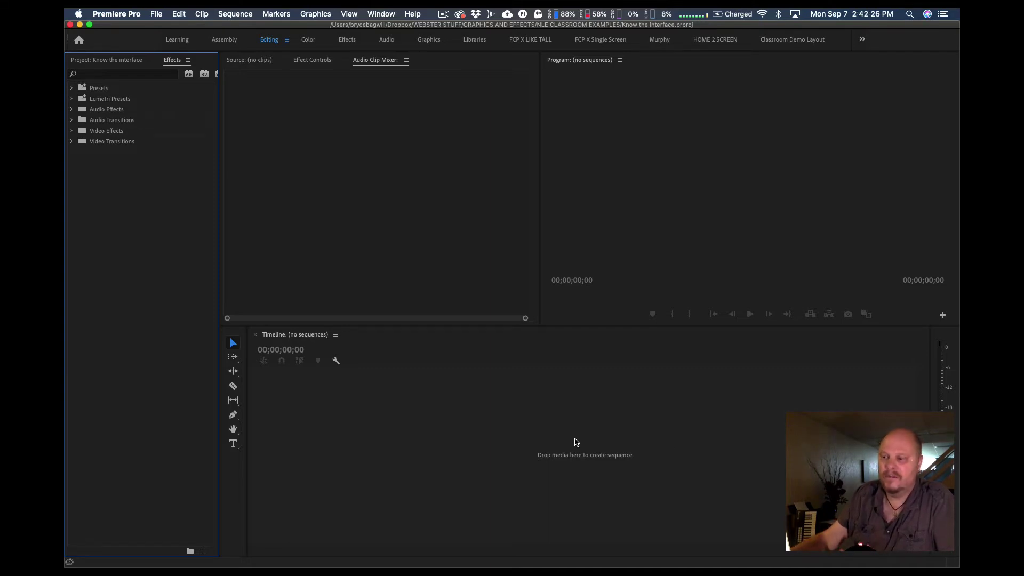
click(107, 60)
click(157, 185)
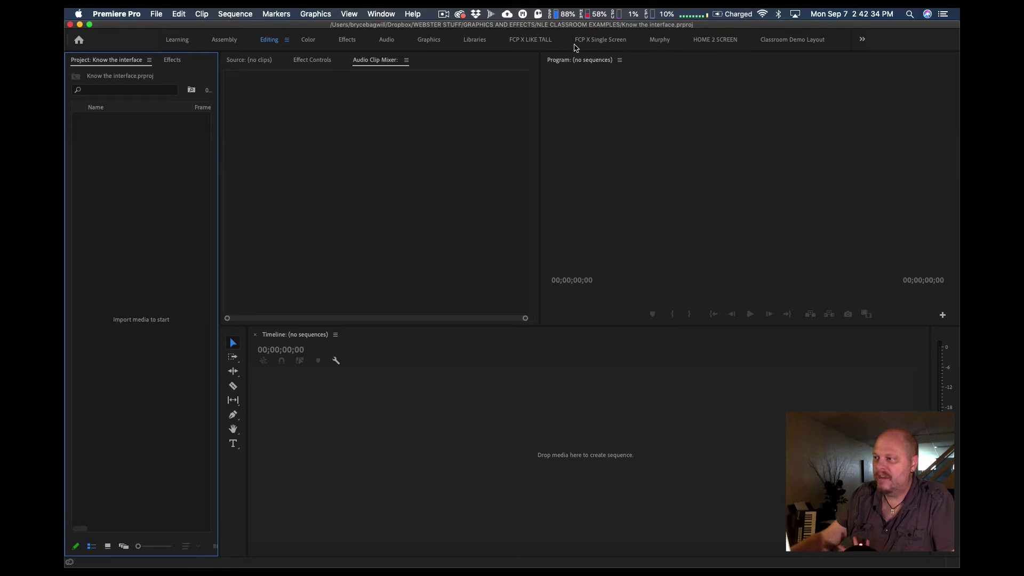
Step: Collapse the workspaces bar above the panels and widen the source group slightly
click(125, 41)
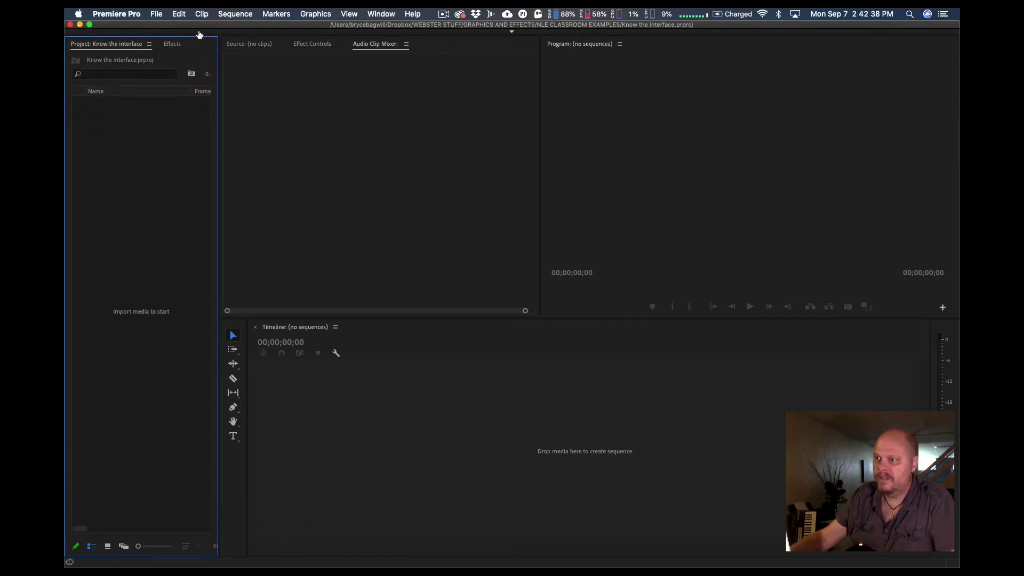
click(199, 35)
click(120, 43)
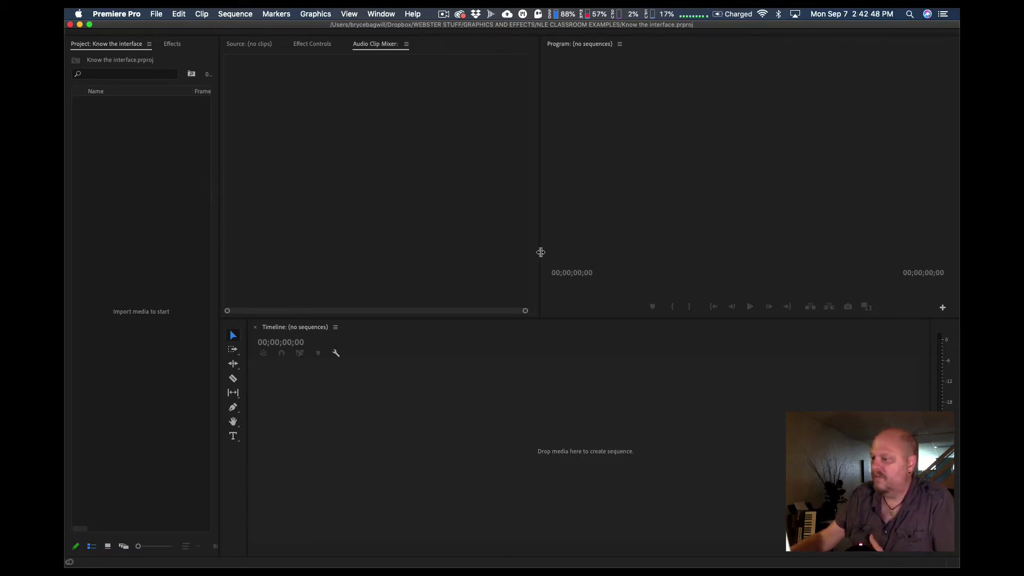
drag(541, 252, 571, 256)
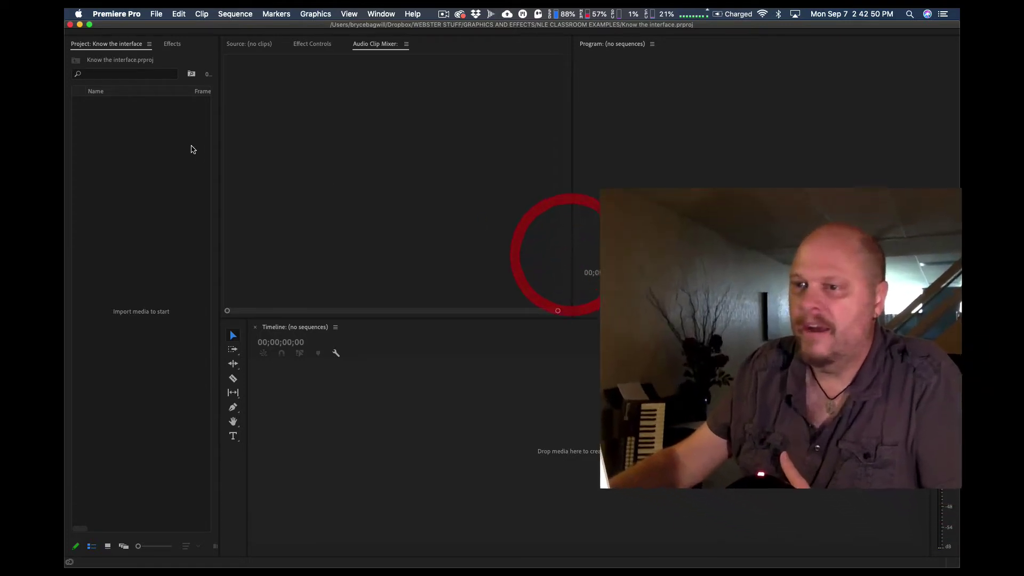
Step: Examine which commands the empty Project panel and the application offer for creating bins, adding new items and importing media
click(193, 149)
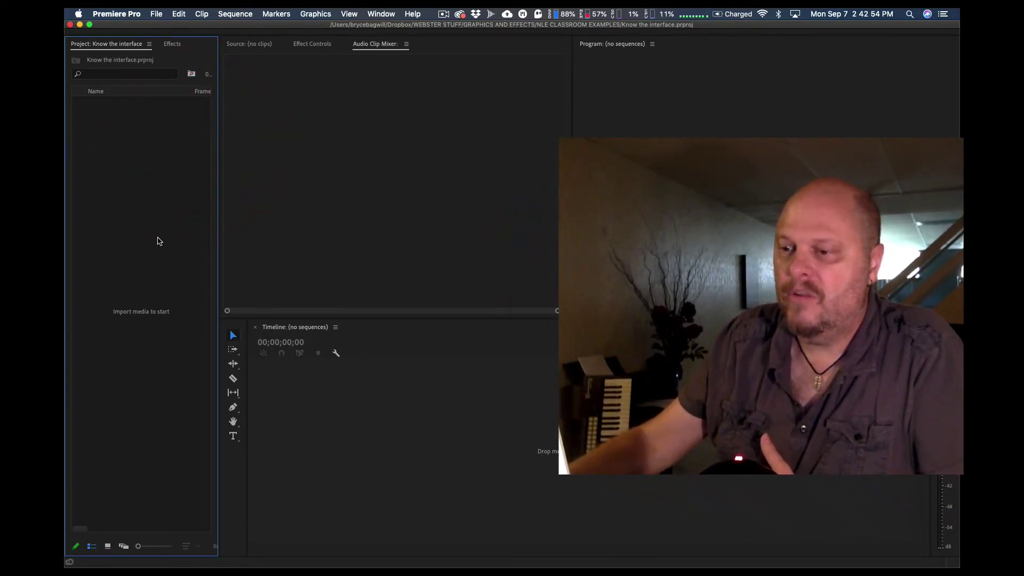
right_click(159, 241)
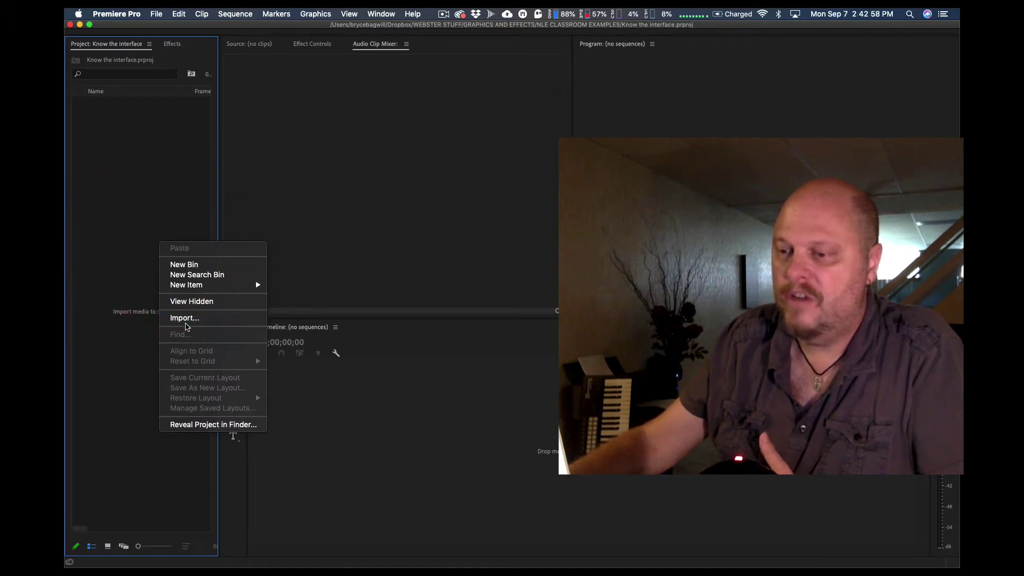
click(142, 184)
click(134, 152)
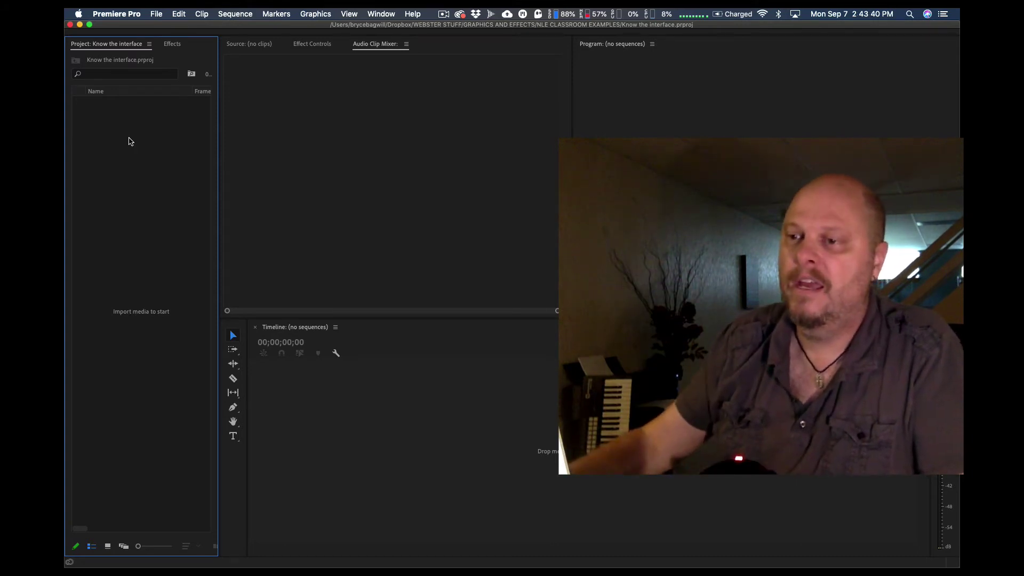
click(130, 152)
click(154, 15)
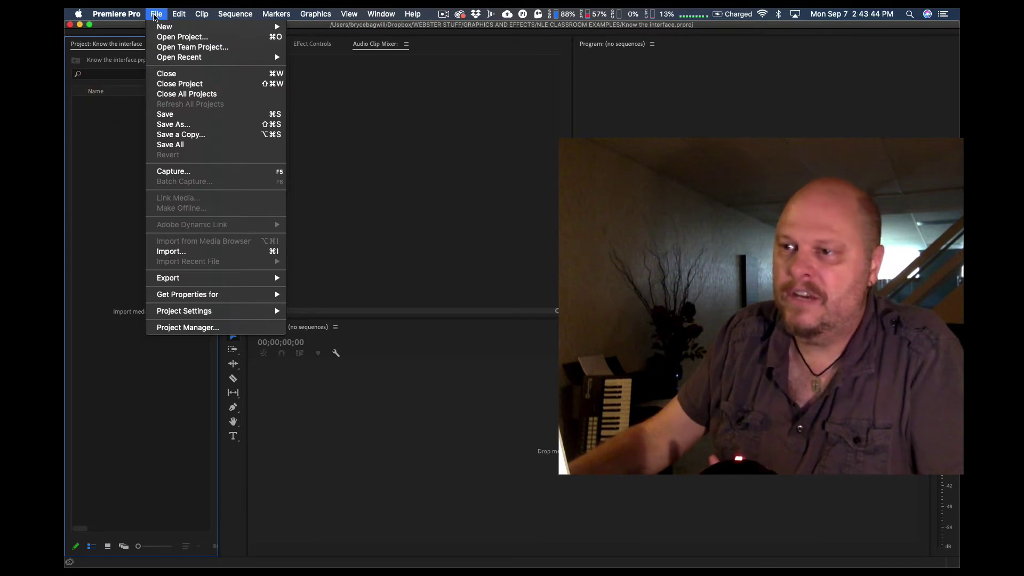
click(156, 14)
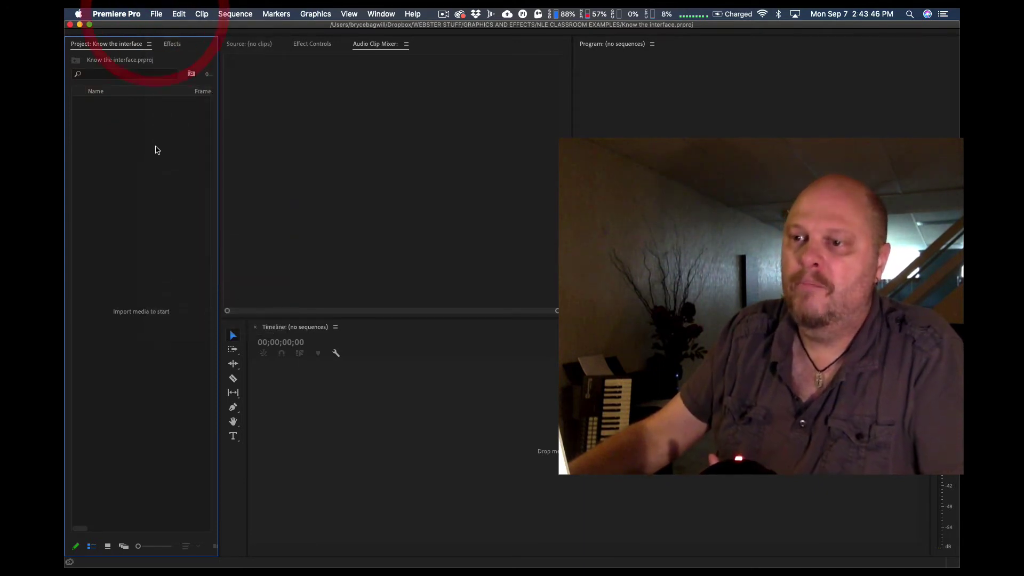
right_click(153, 149)
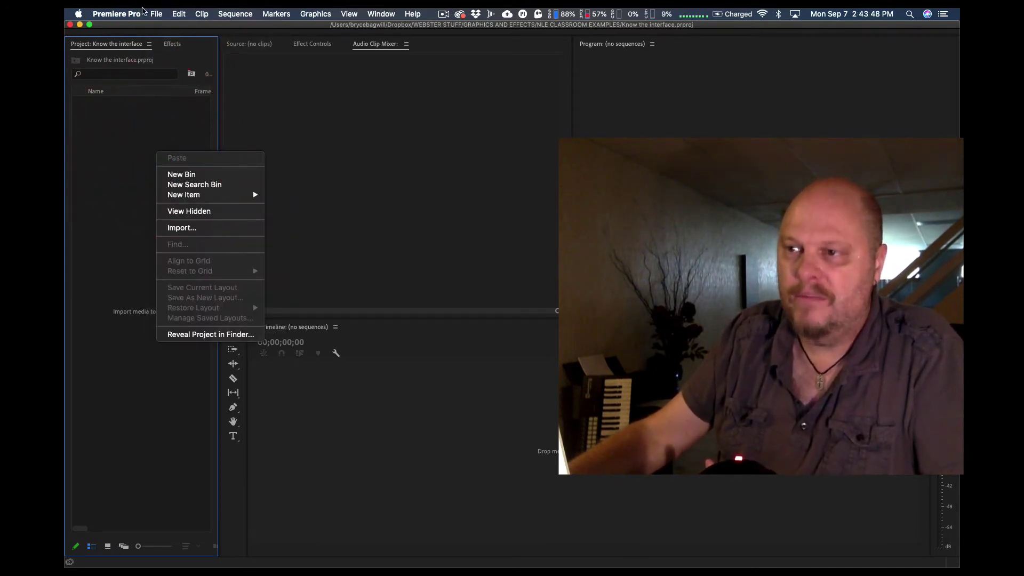
click(156, 15)
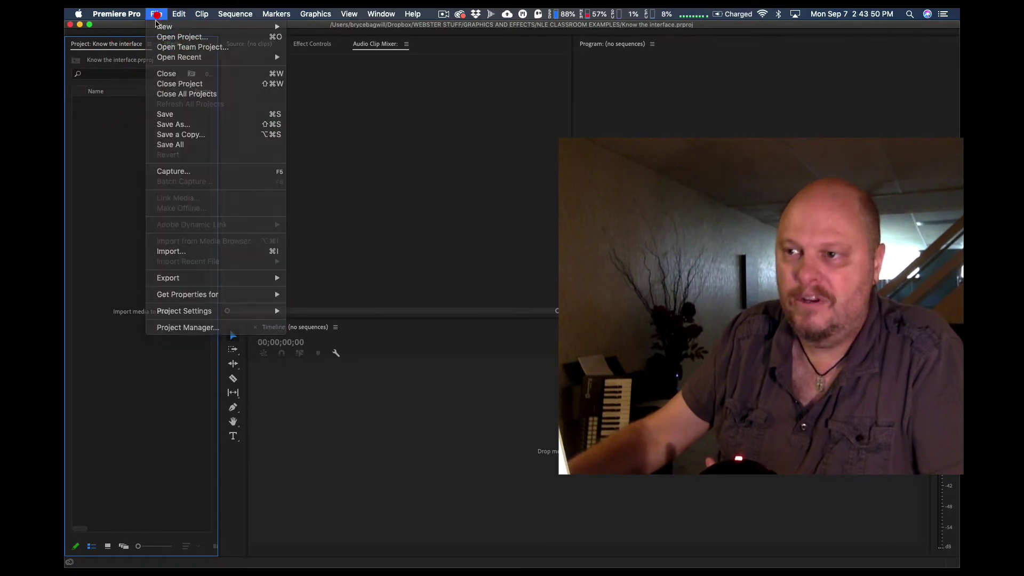
click(156, 14)
right_click(118, 188)
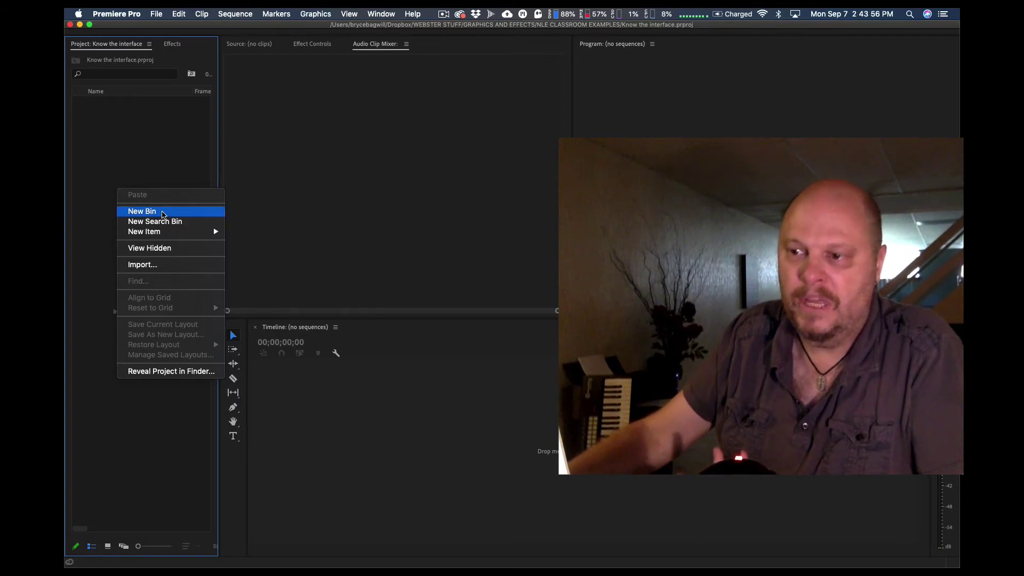
Step: Create a new bin named "footage" in the Project panel
click(156, 14)
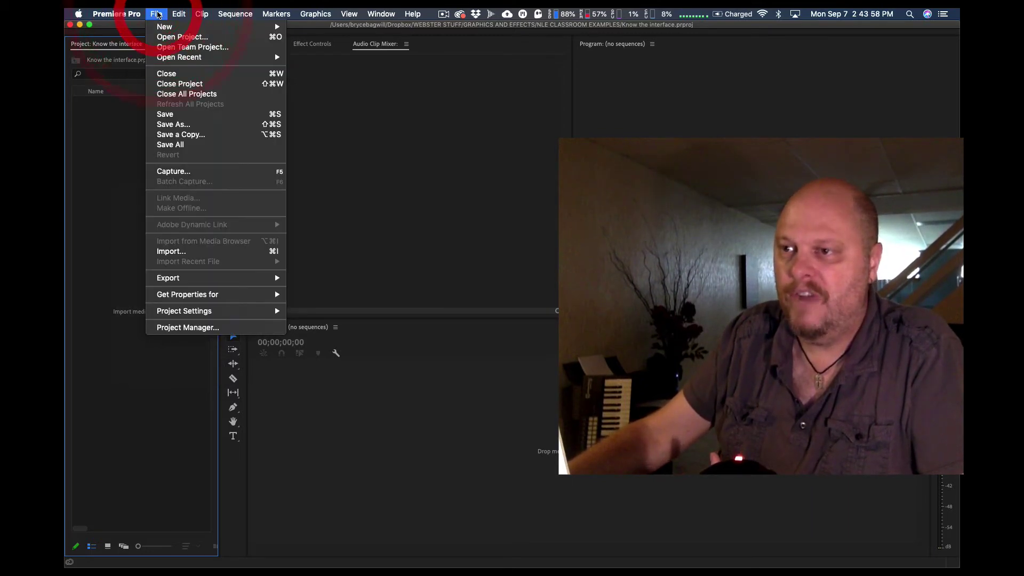
mouse_move(165, 27)
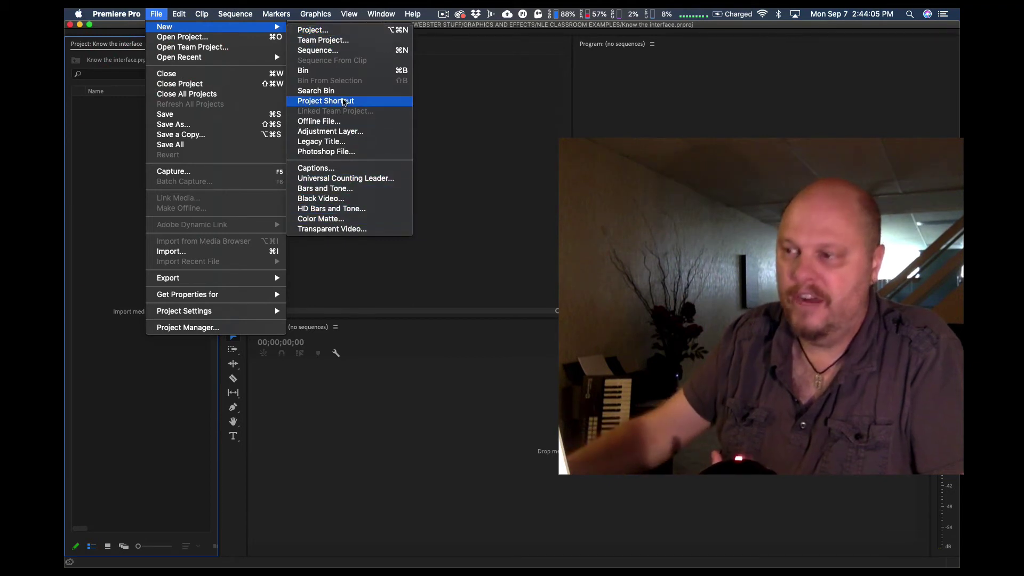
click(335, 70)
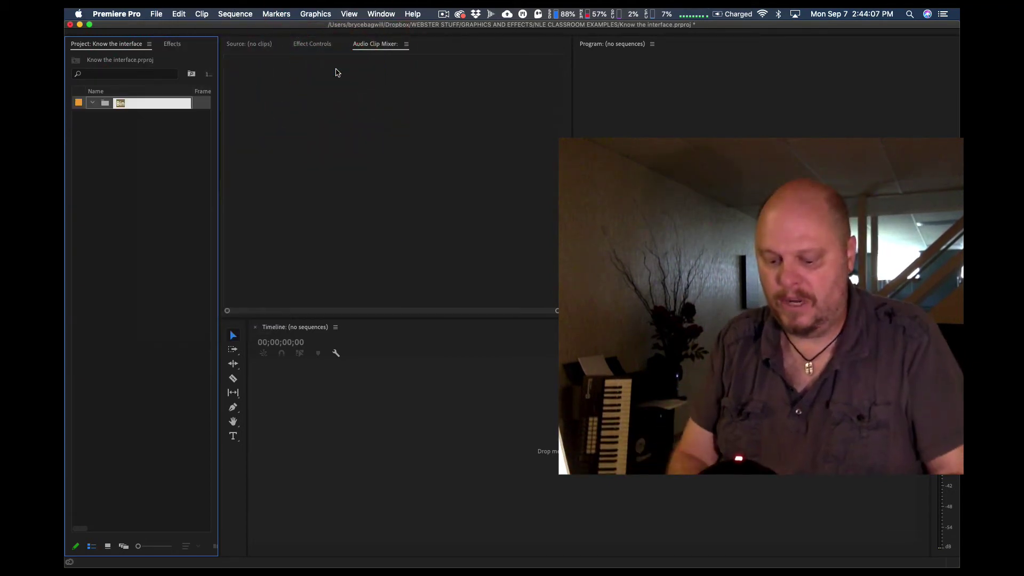
text(footage)
key(Return)
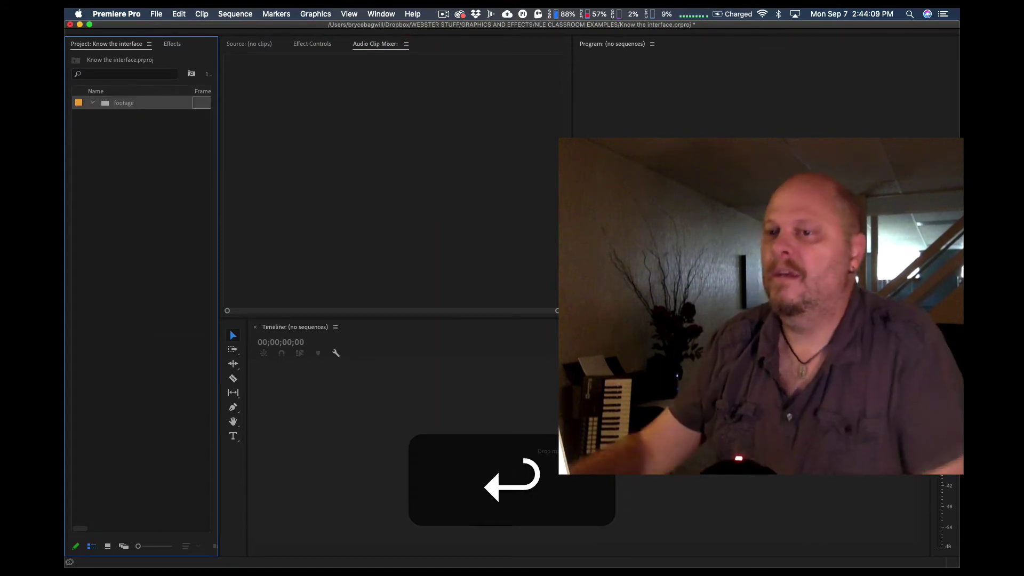
click(149, 125)
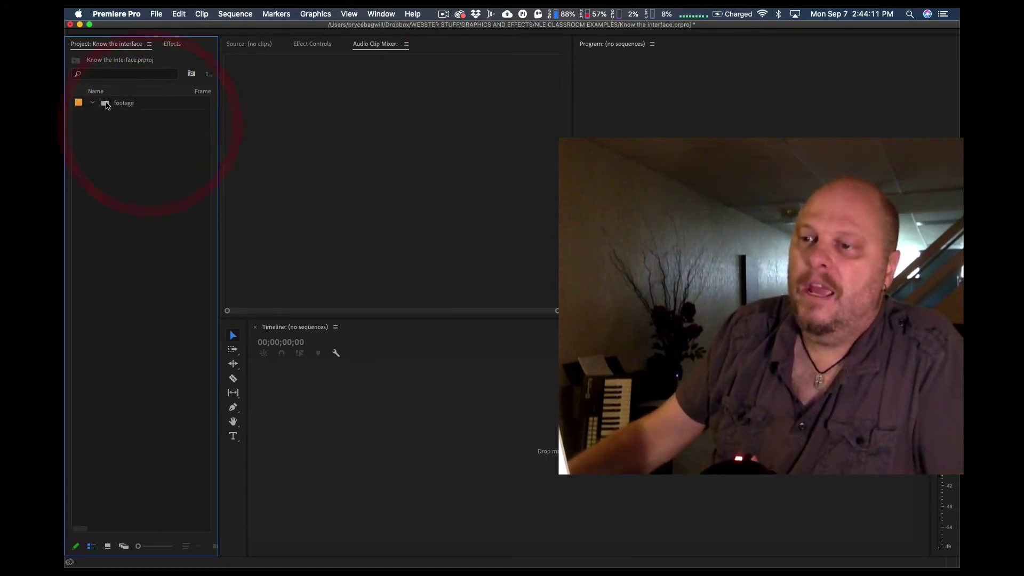
Step: Open the footage bin in its own tab and widen the Project panel group slightly
double_click(105, 105)
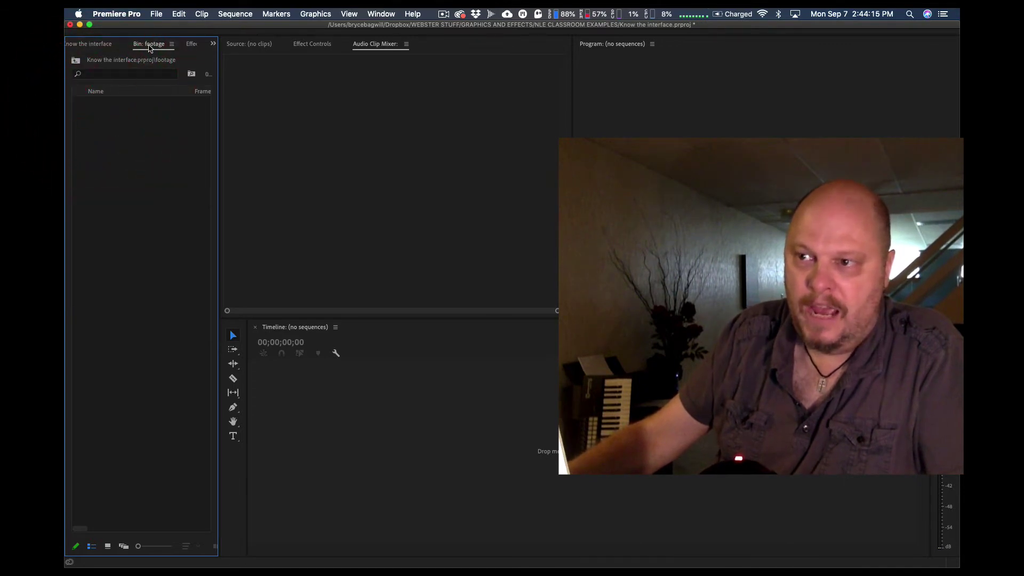
drag(219, 60, 241, 61)
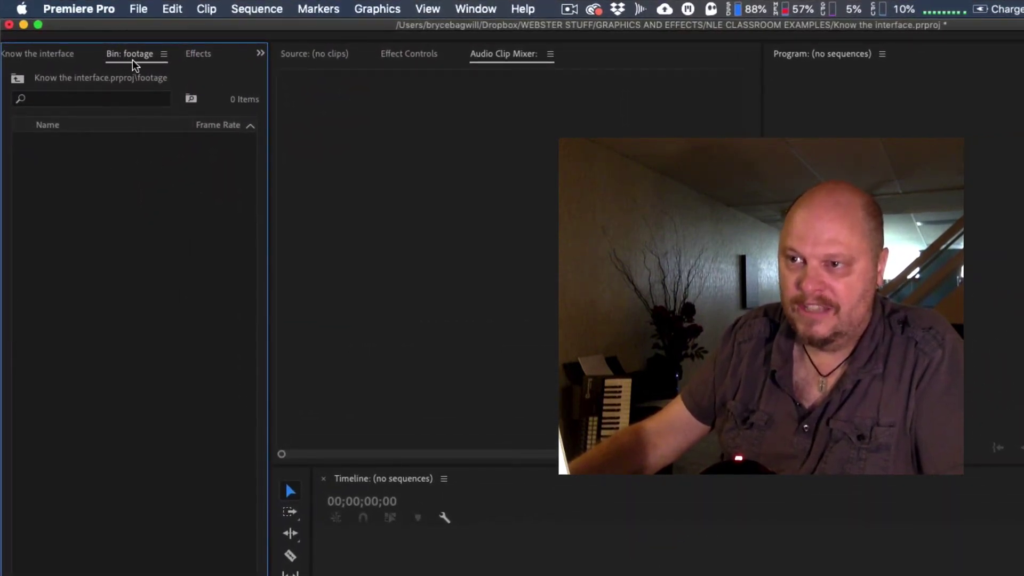
Step: Compare the project's root listing with the footage bin's tab, toggling the bin's contents and reopening it from the list
click(62, 55)
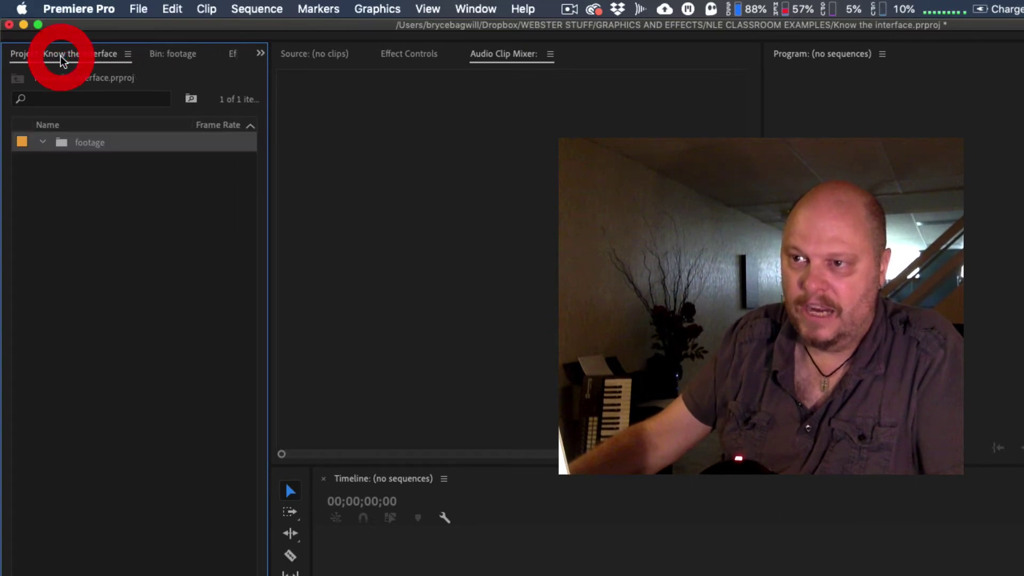
click(41, 142)
click(42, 141)
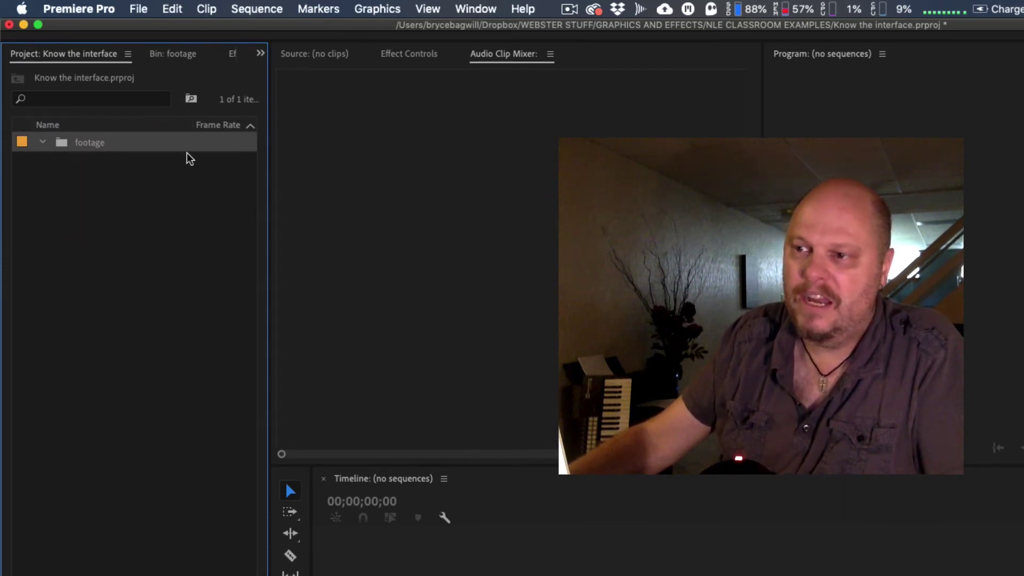
click(169, 53)
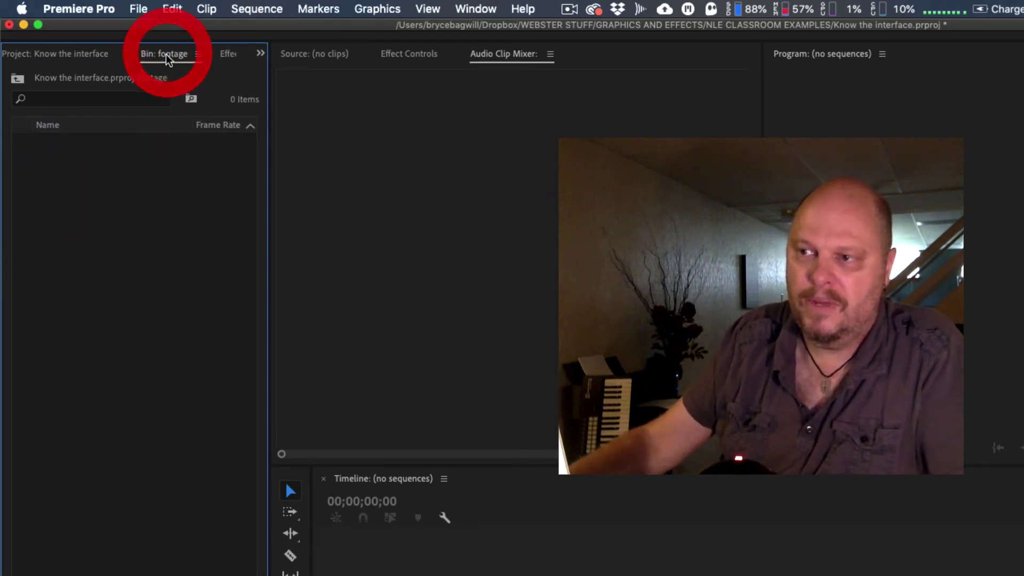
click(73, 56)
double_click(62, 143)
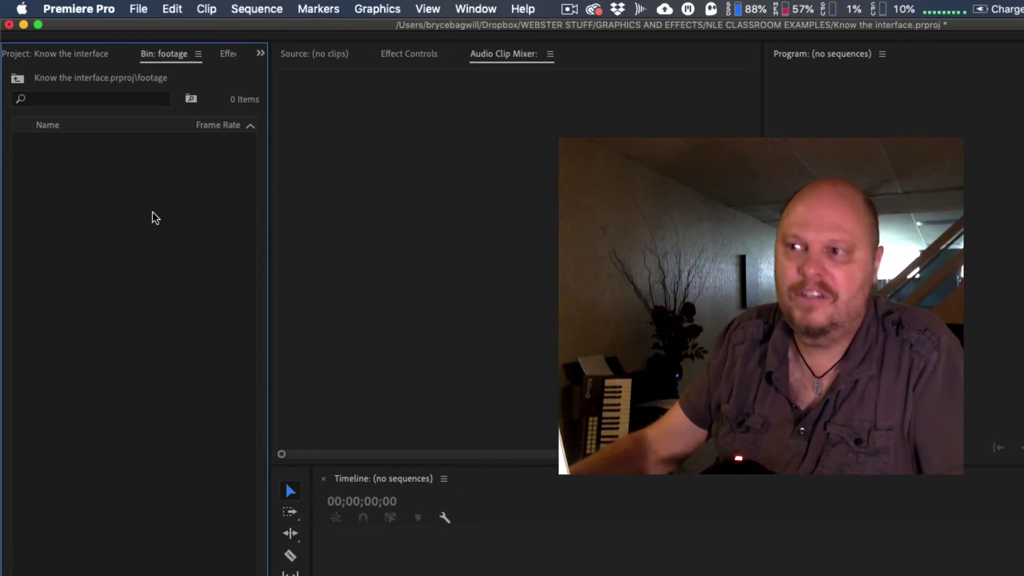
Step: Open the preferences and examine the General, Appearance, Audio, Audio Hardware and Auto Save settings
click(94, 8)
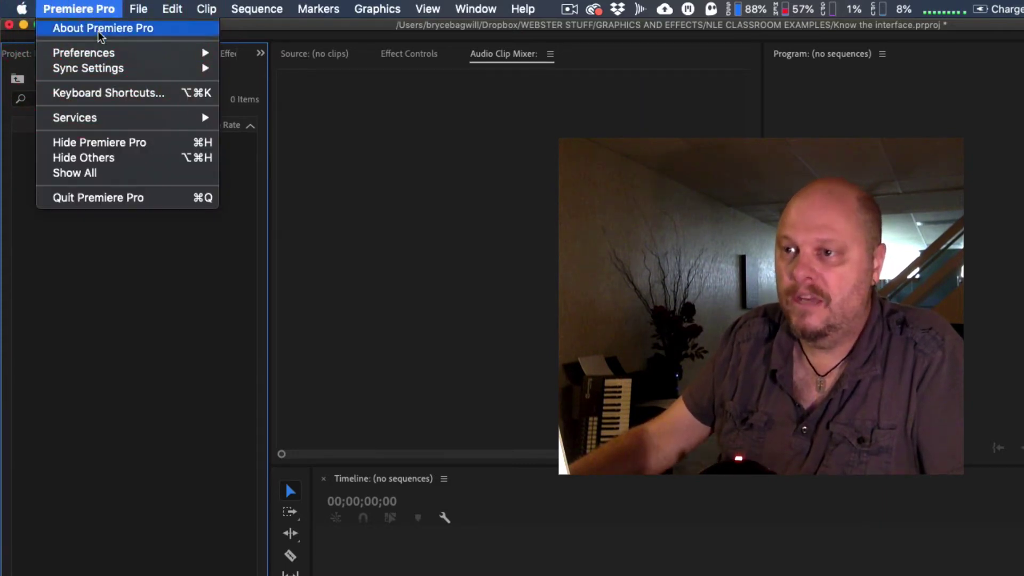
mouse_move(103, 52)
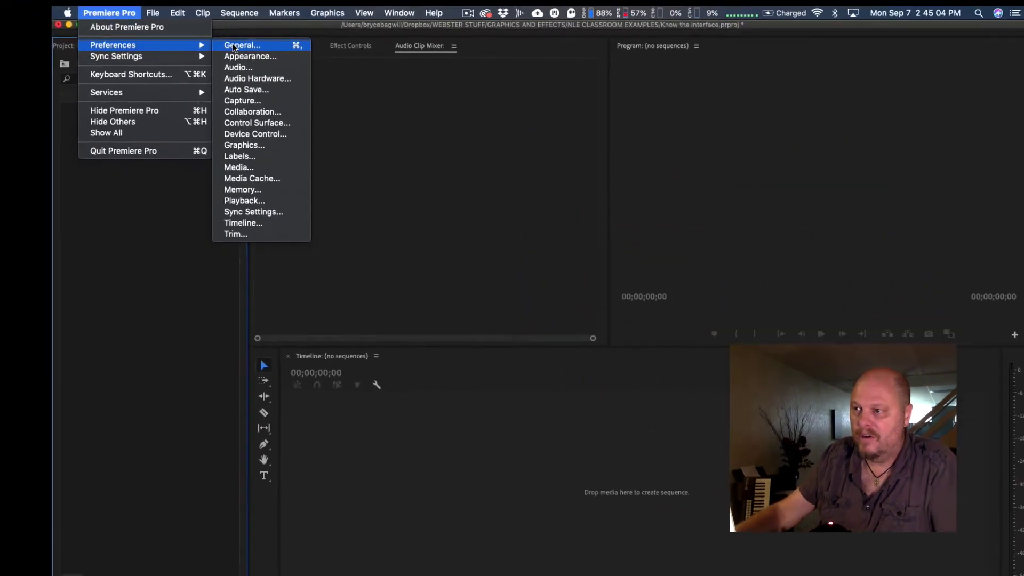
click(258, 51)
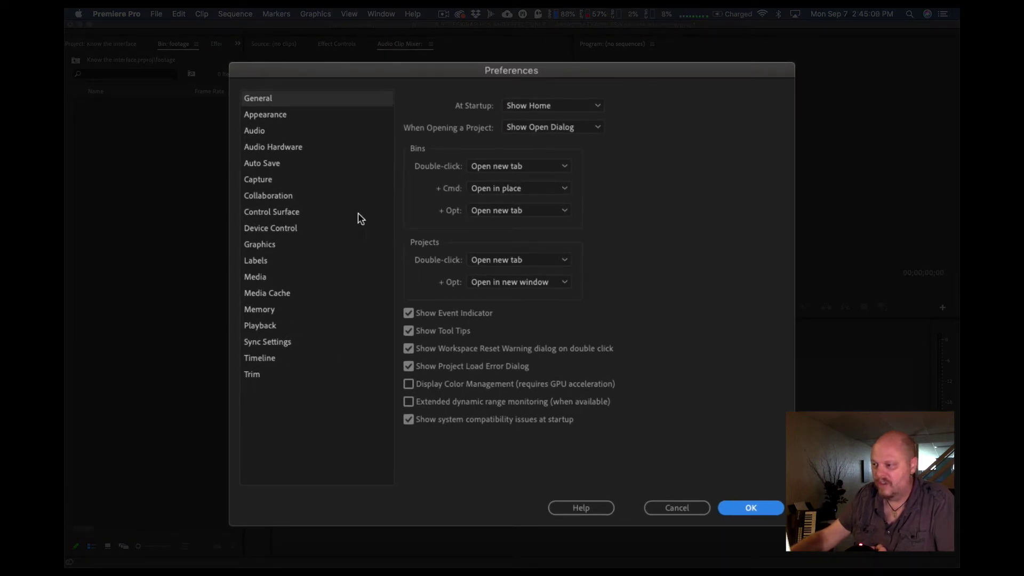
click(283, 119)
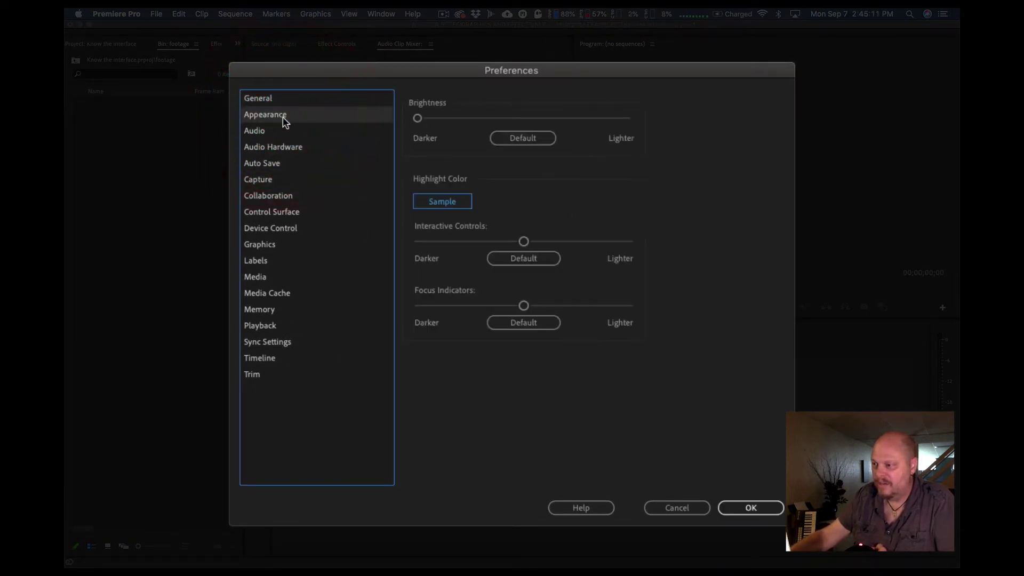
click(323, 131)
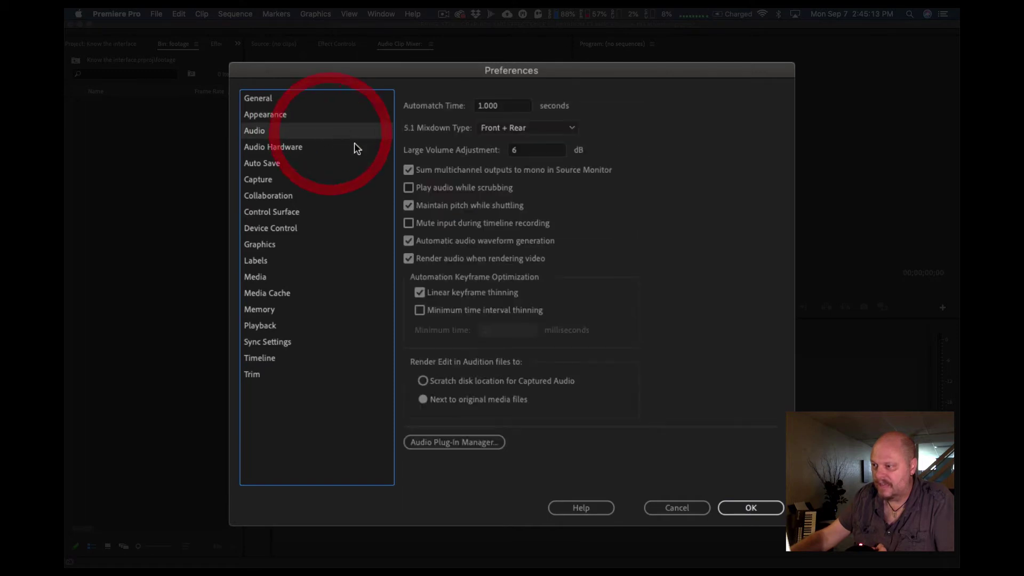
click(317, 150)
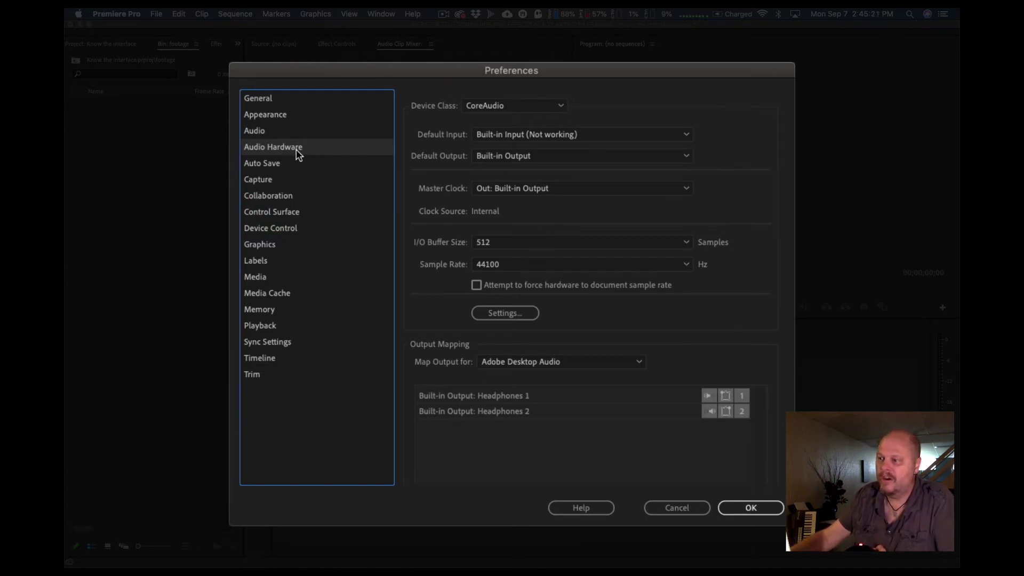
click(303, 165)
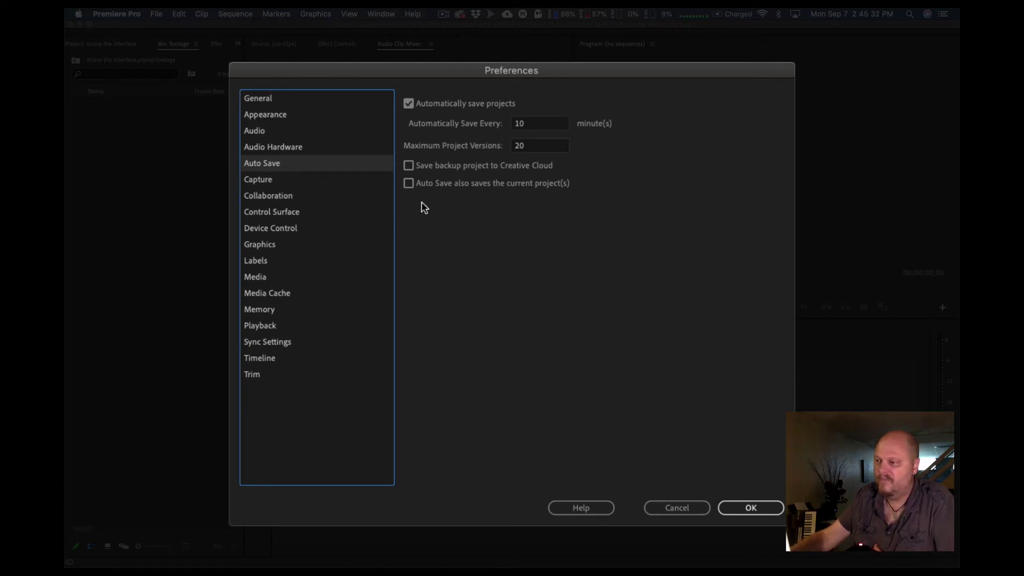
Step: Examine the preference categories from Capture through Playback, including Graphics, Labels, Media and Memory
click(321, 181)
click(320, 196)
click(319, 210)
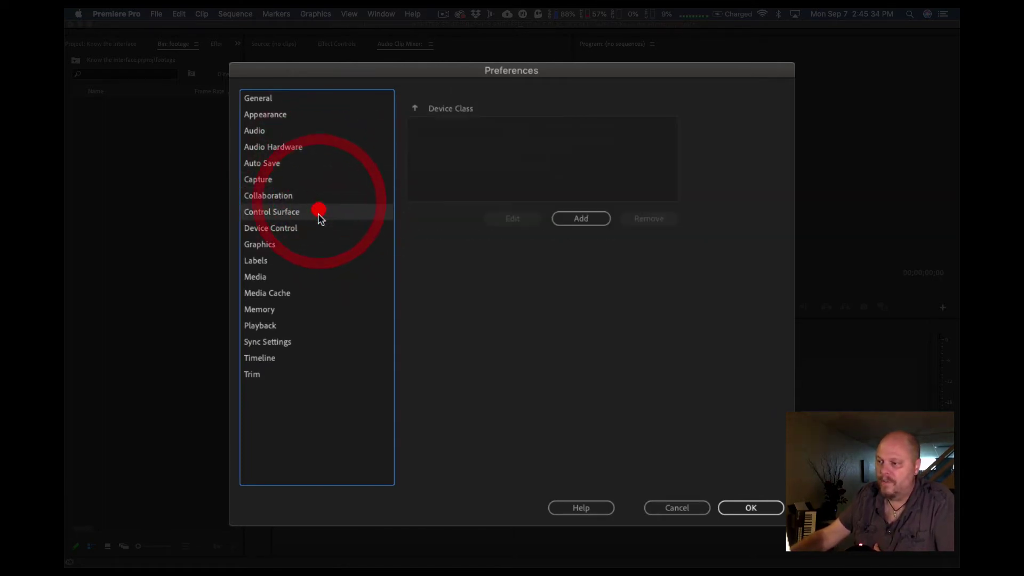
click(318, 228)
click(308, 245)
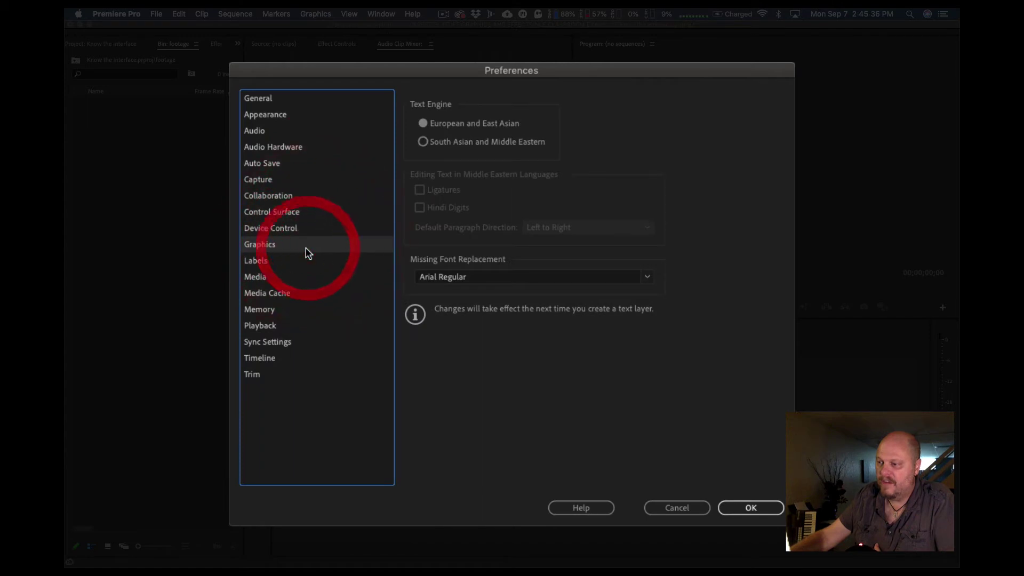
click(310, 264)
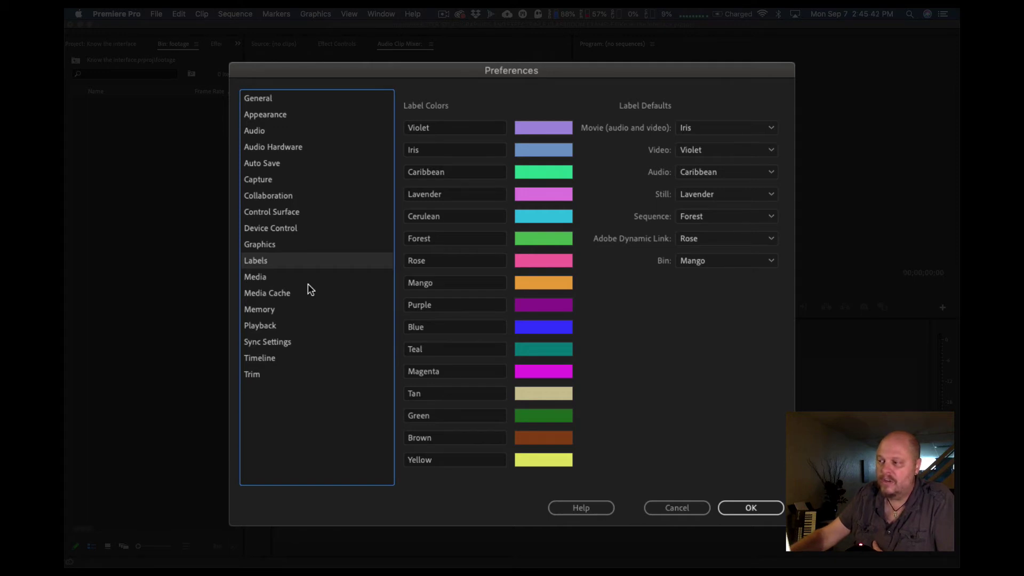
click(305, 280)
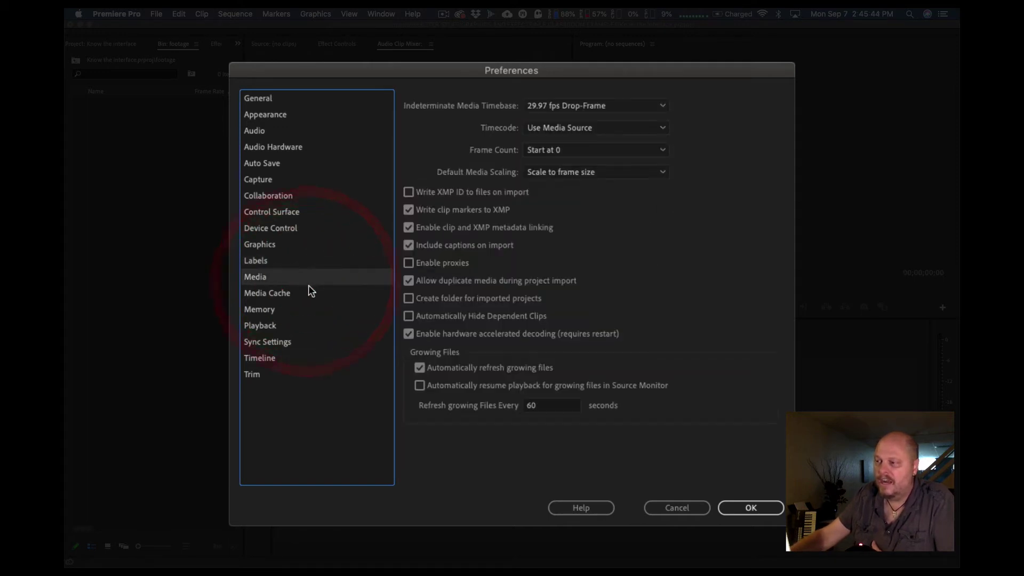
click(310, 291)
click(310, 311)
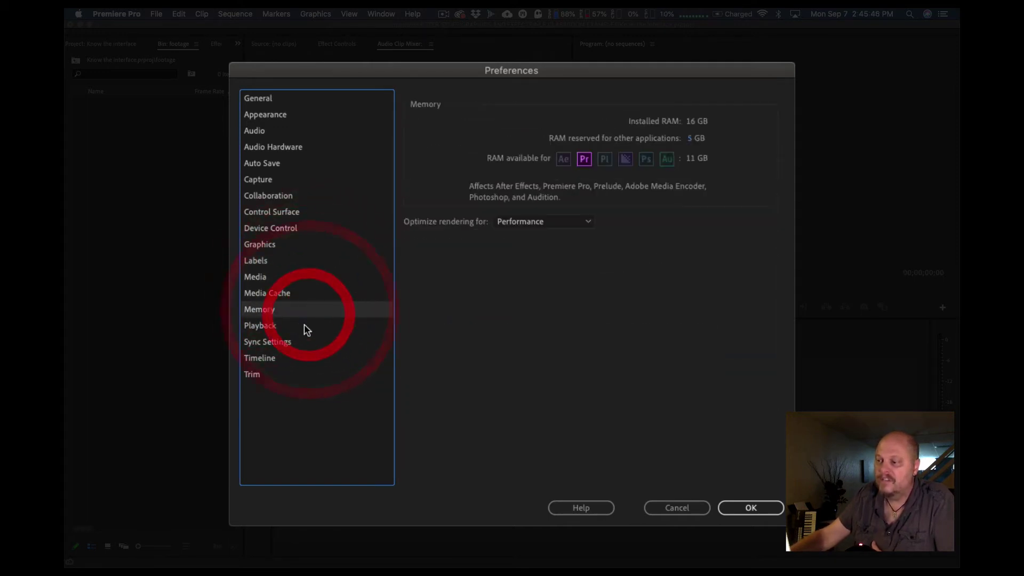
click(304, 325)
Step: Return to the Memory preferences and examine the RAM allocation and the options for optimizing rendering
click(304, 311)
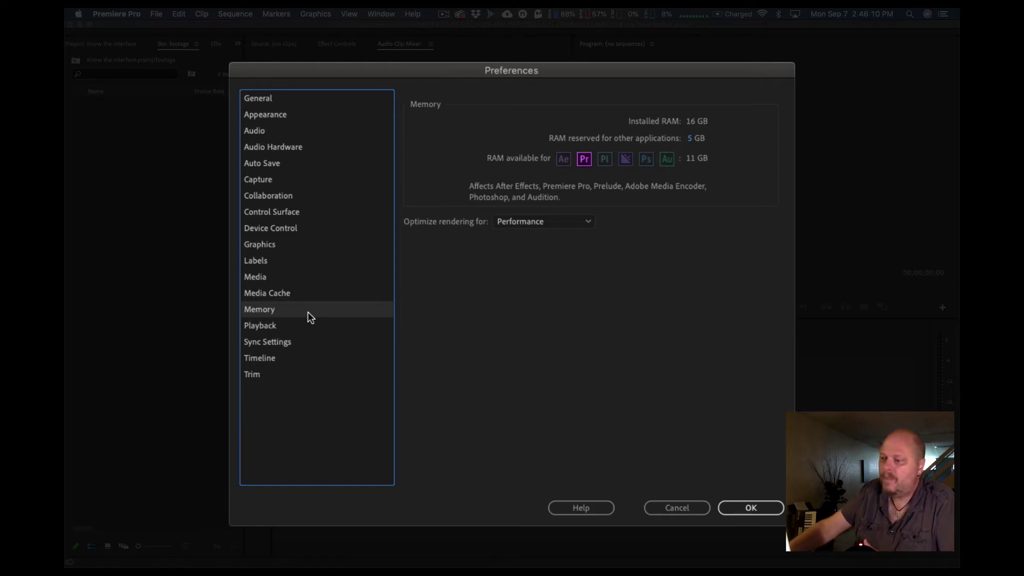
click(309, 310)
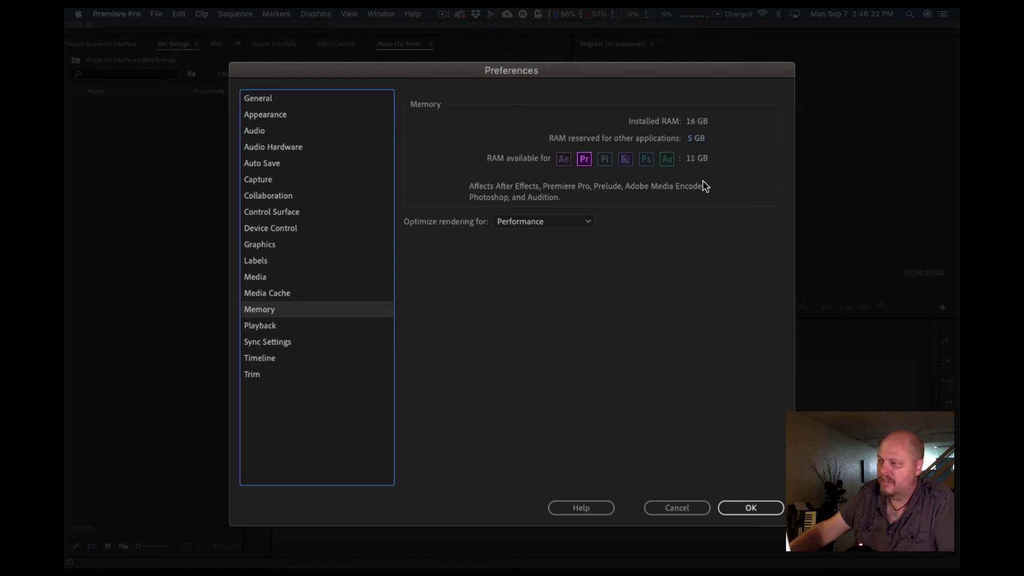
click(535, 221)
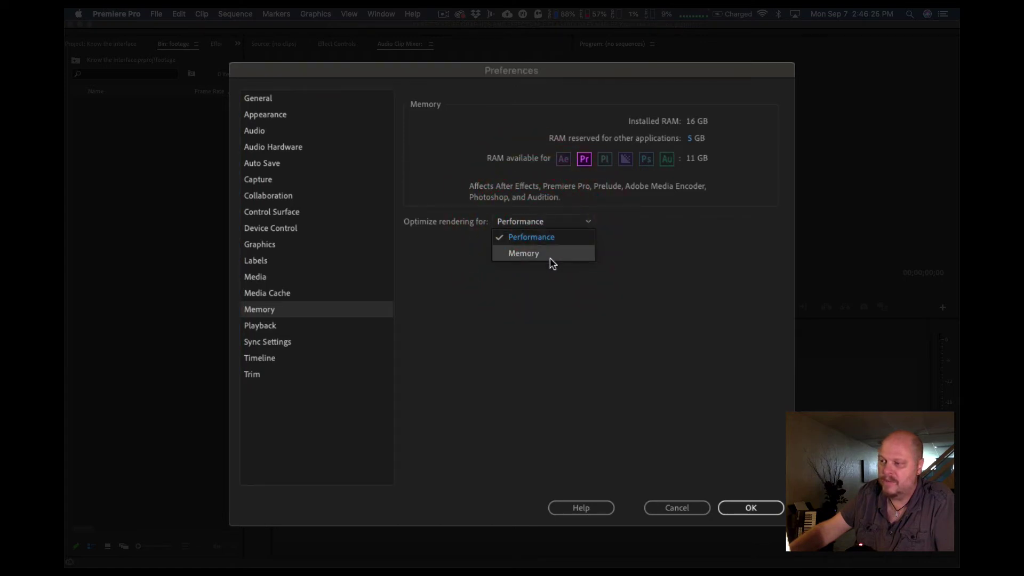
click(658, 242)
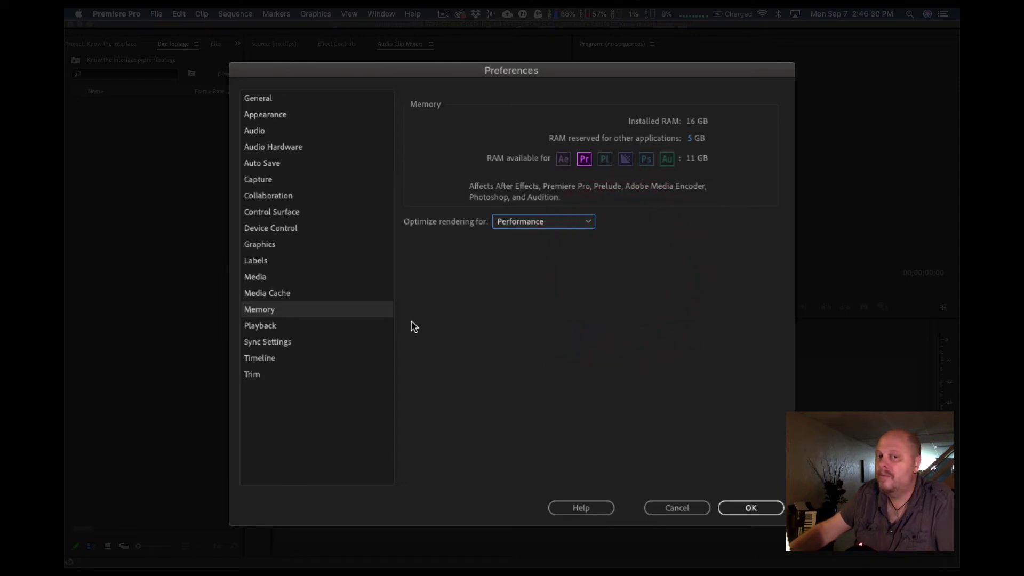
Step: Review the Playback, Sync Settings, Timeline and Trim preferences and cancel out of the preferences
click(337, 325)
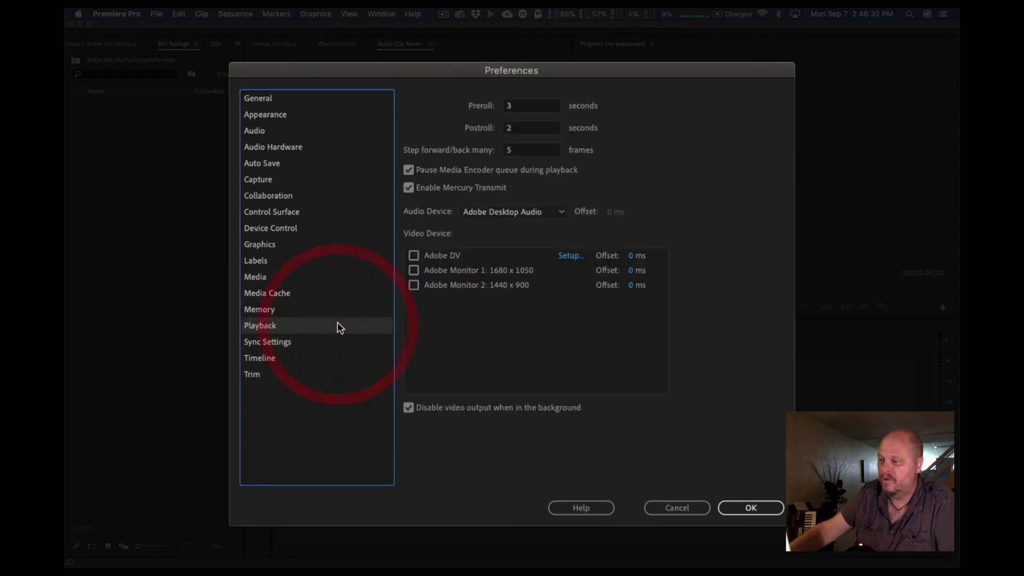
click(315, 347)
click(308, 356)
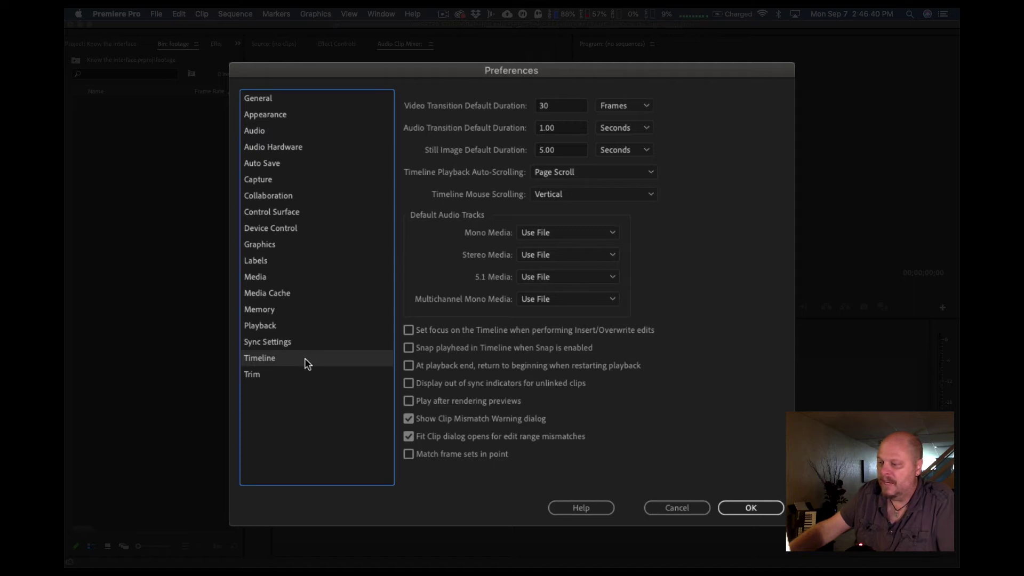
click(297, 373)
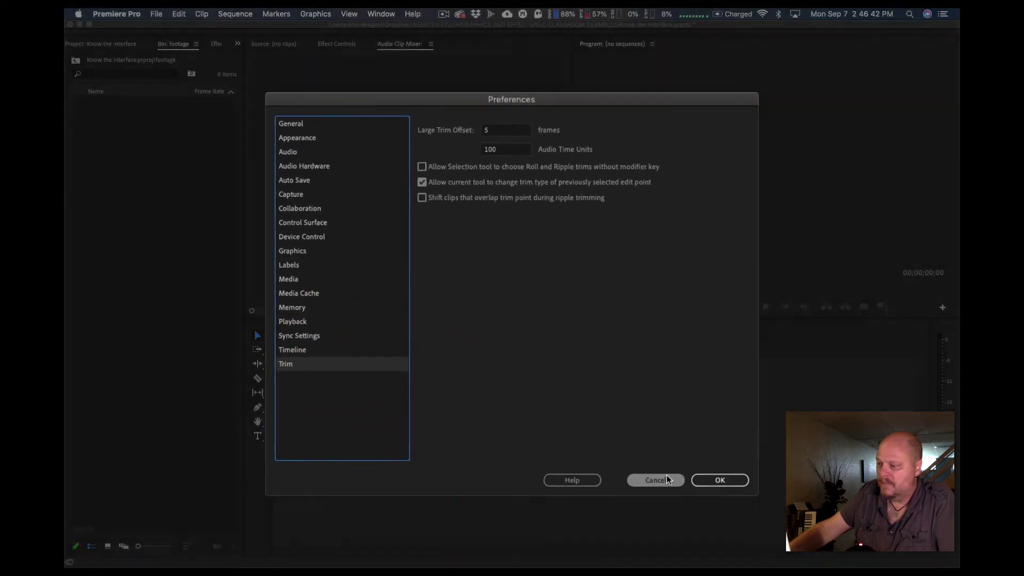
click(634, 450)
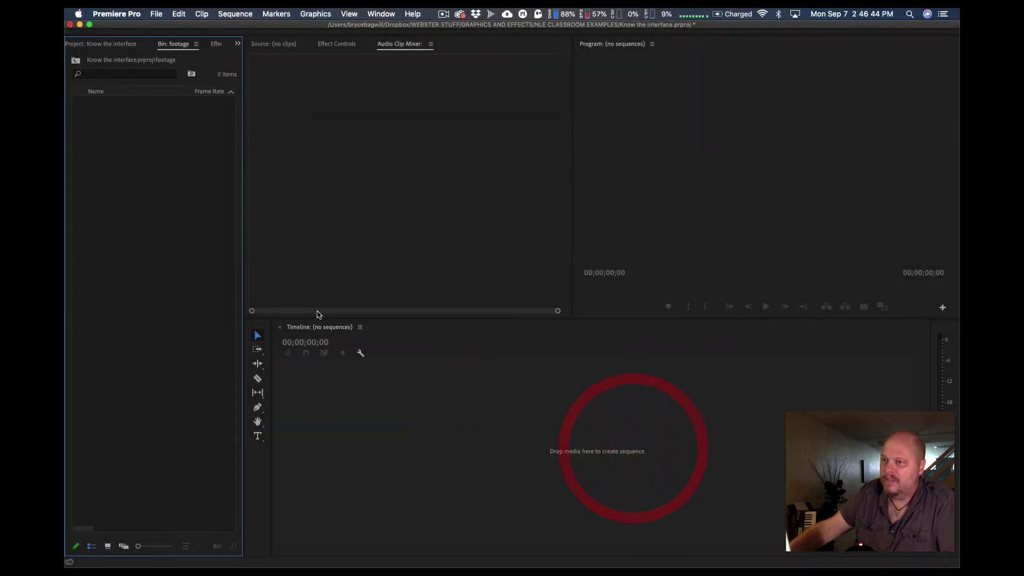
Step: Go back to the project's root listing and reopen the footage bin from it
click(161, 190)
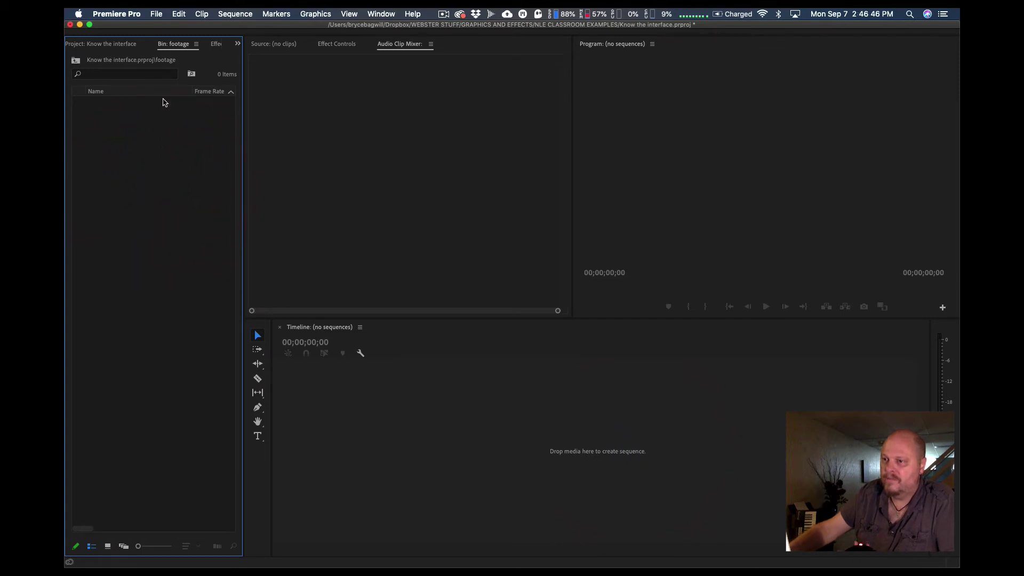
click(174, 44)
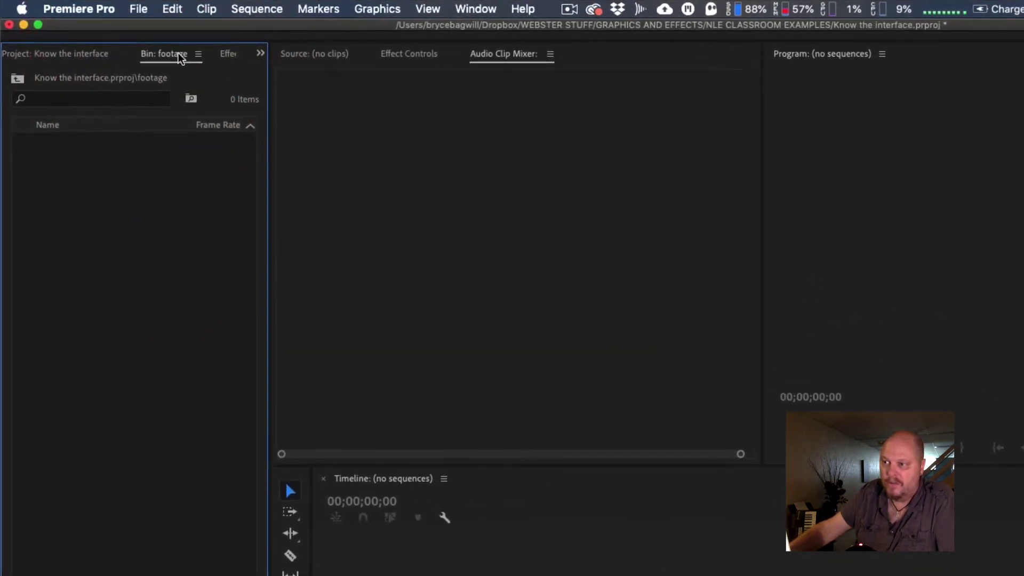
click(178, 55)
click(87, 55)
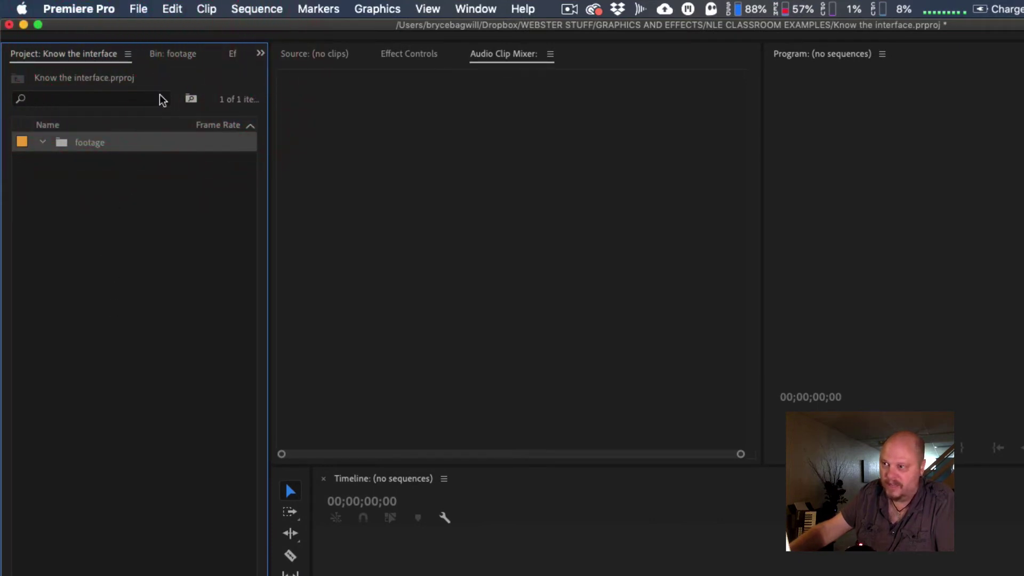
double_click(59, 145)
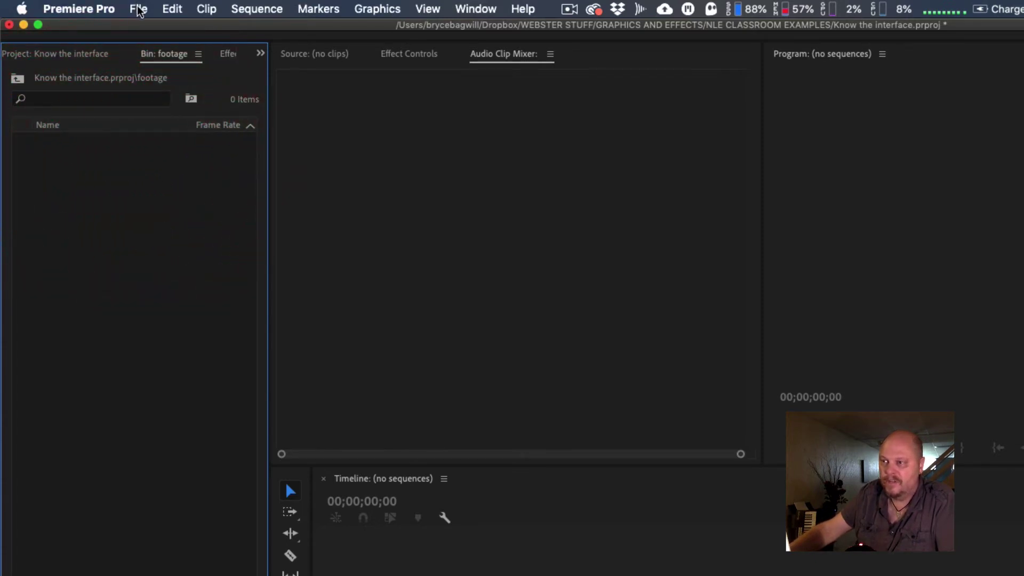
Step: Start a media import into the footage bin and browse to the FOOTAGE folder inside MONTAGE EXERCISE
right_click(146, 221)
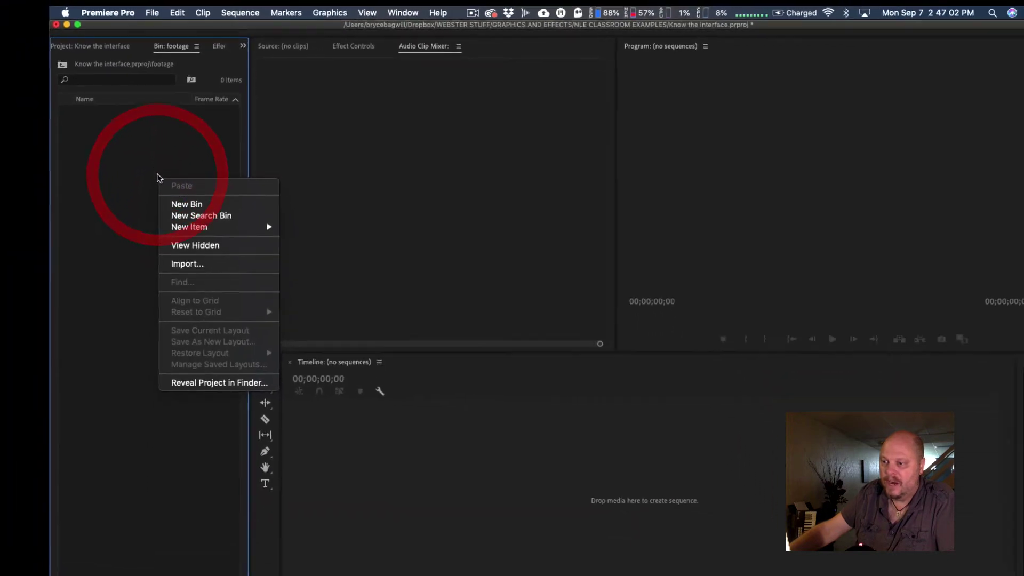
click(108, 189)
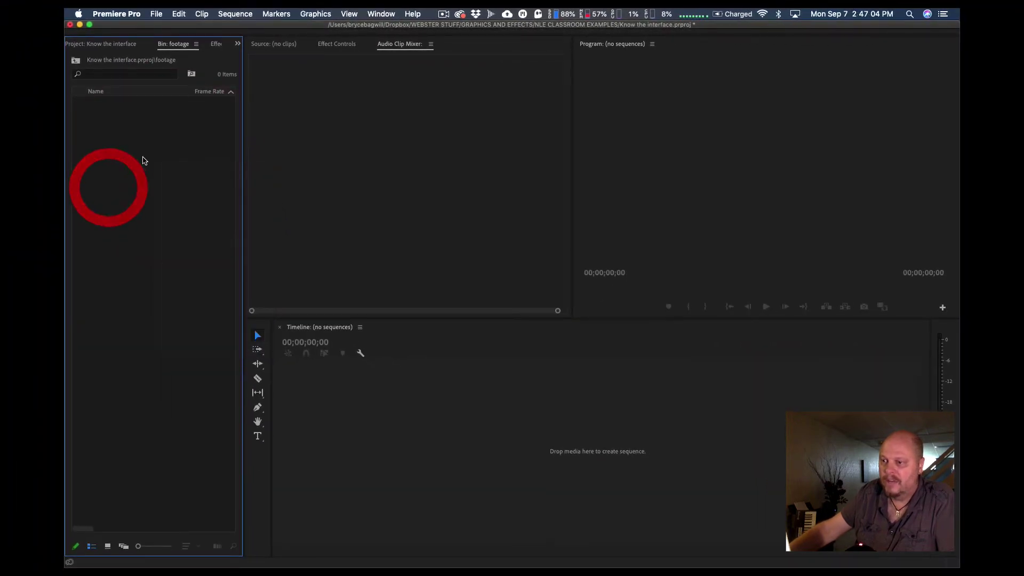
click(156, 14)
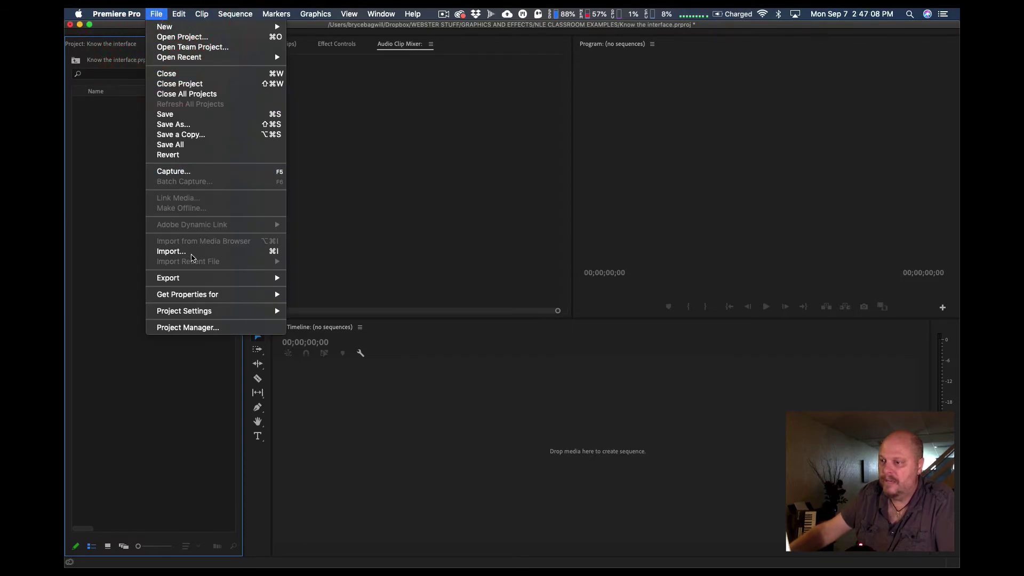
click(191, 253)
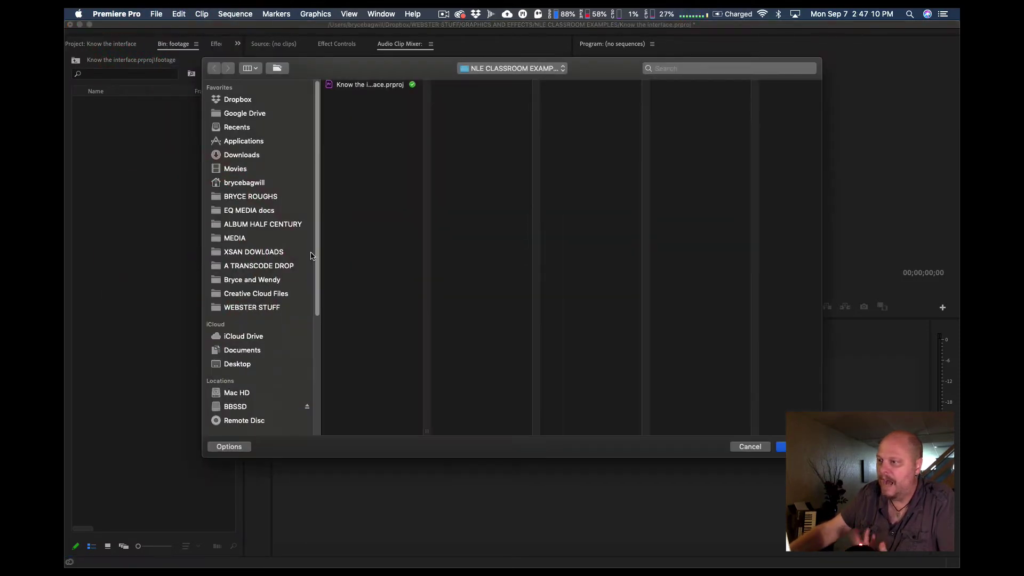
click(668, 151)
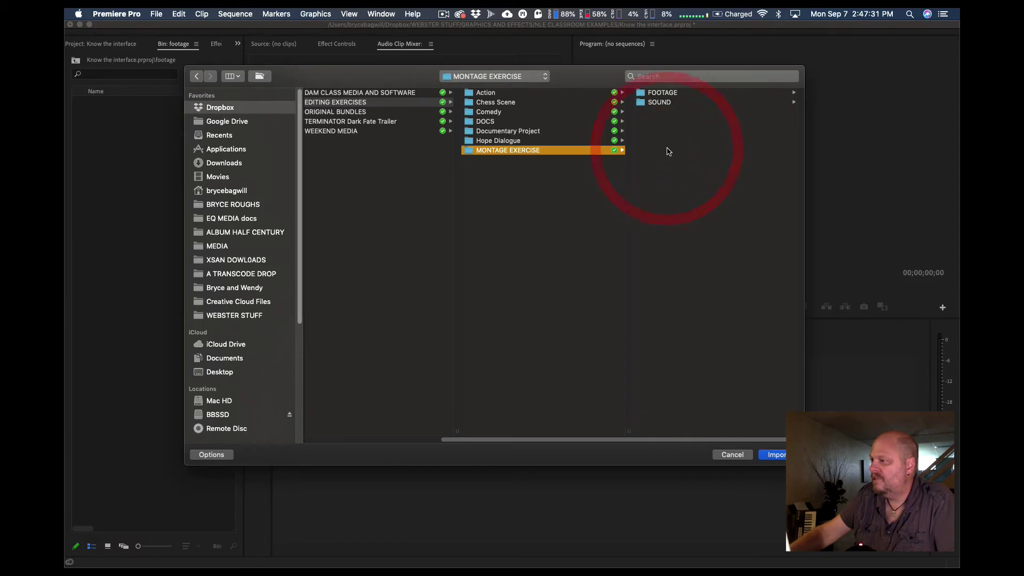
click(662, 93)
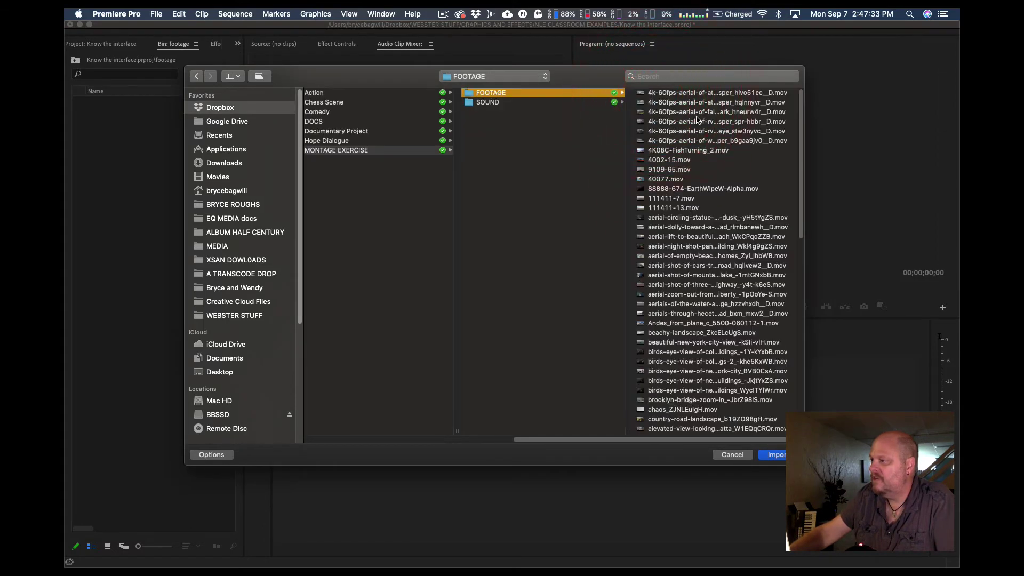
Step: Preview several clips in the FOOTAGE folder and import motorcycles-on-open-road_b1QQPqUgH.mov into the footage bin
click(695, 113)
click(593, 247)
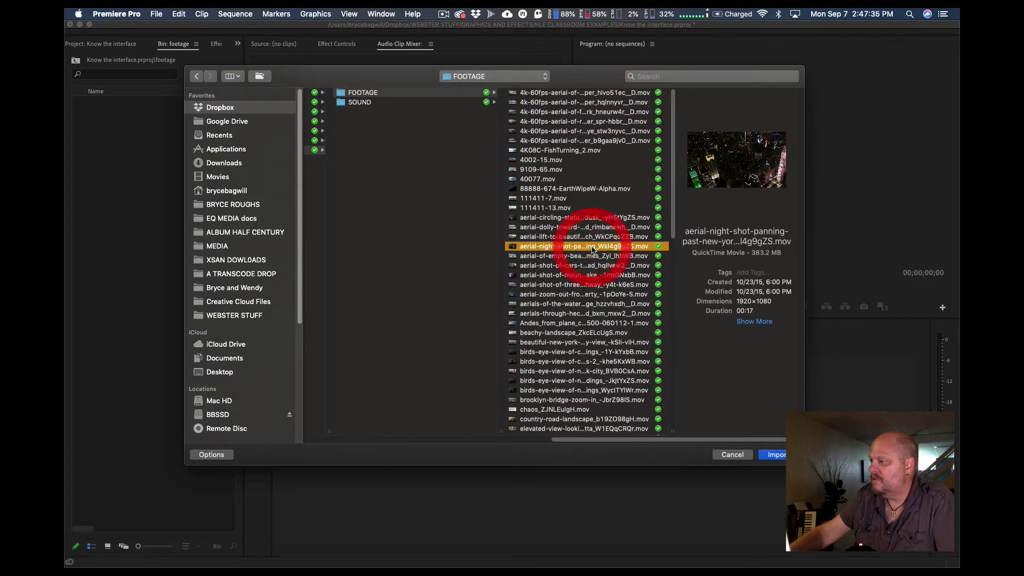
click(592, 265)
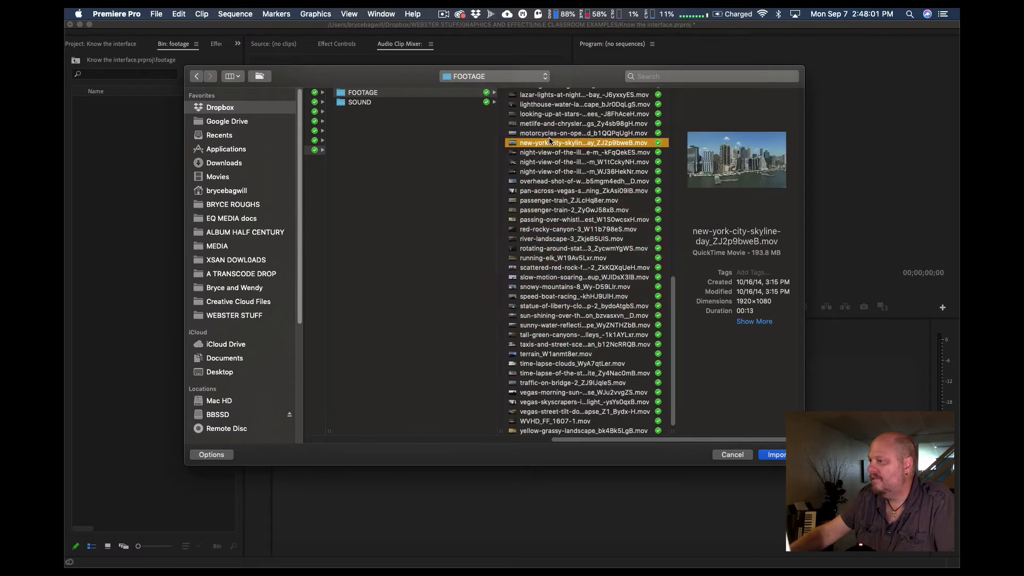
click(548, 133)
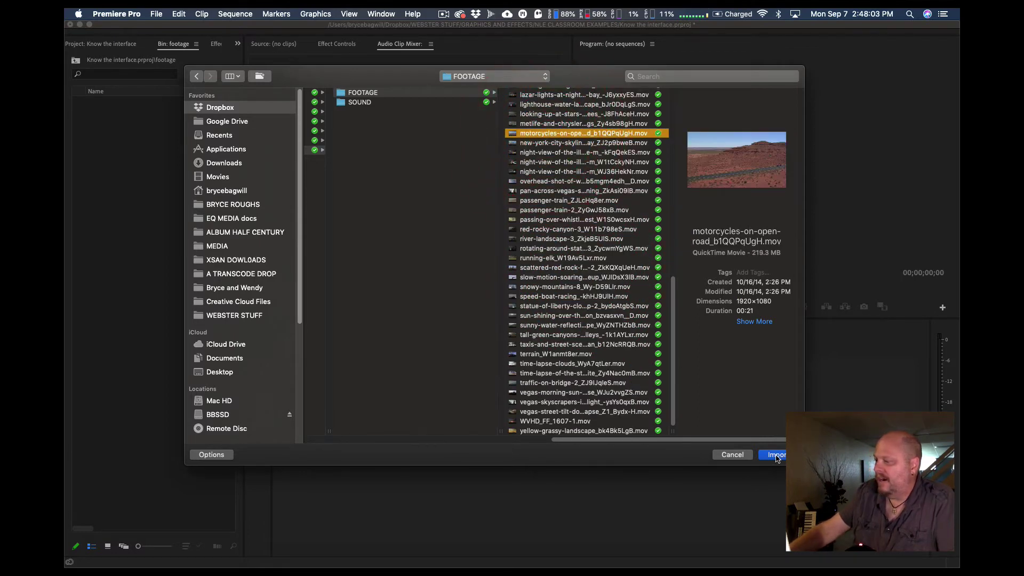
click(775, 456)
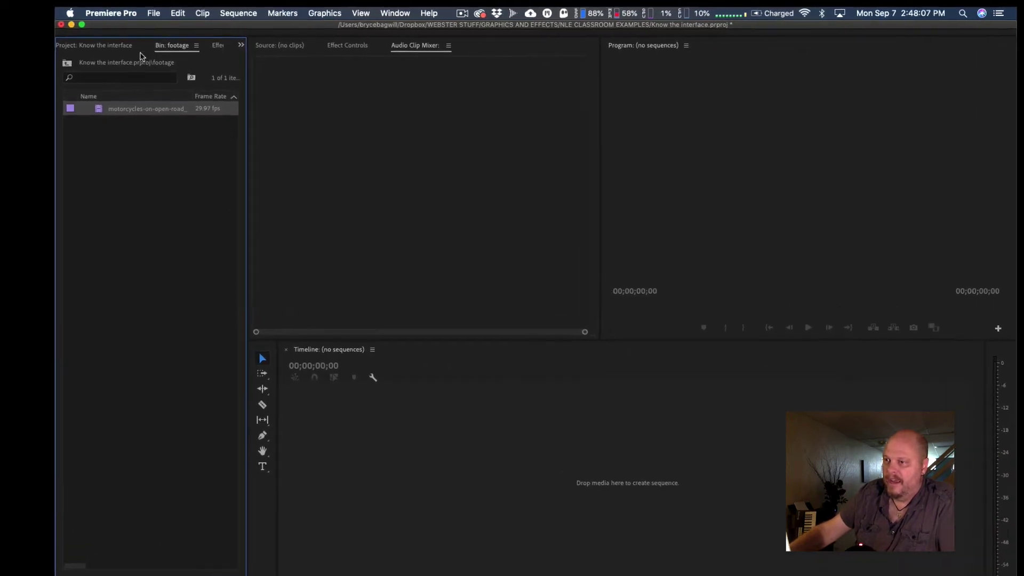
Step: Show the project's root listing and repeatedly collapse and expand the footage bin, leaving its contents expanded
click(89, 52)
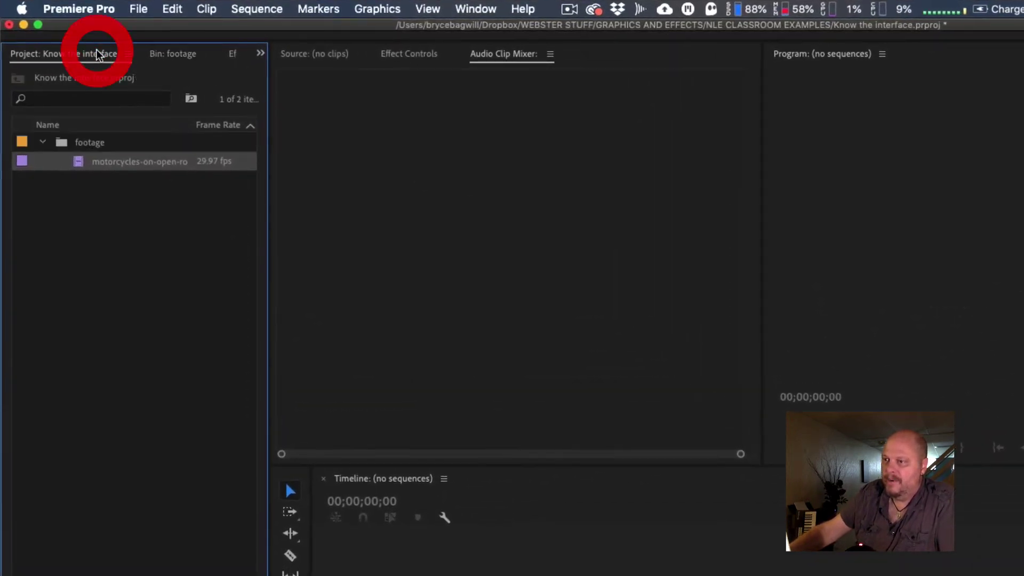
click(42, 144)
click(43, 144)
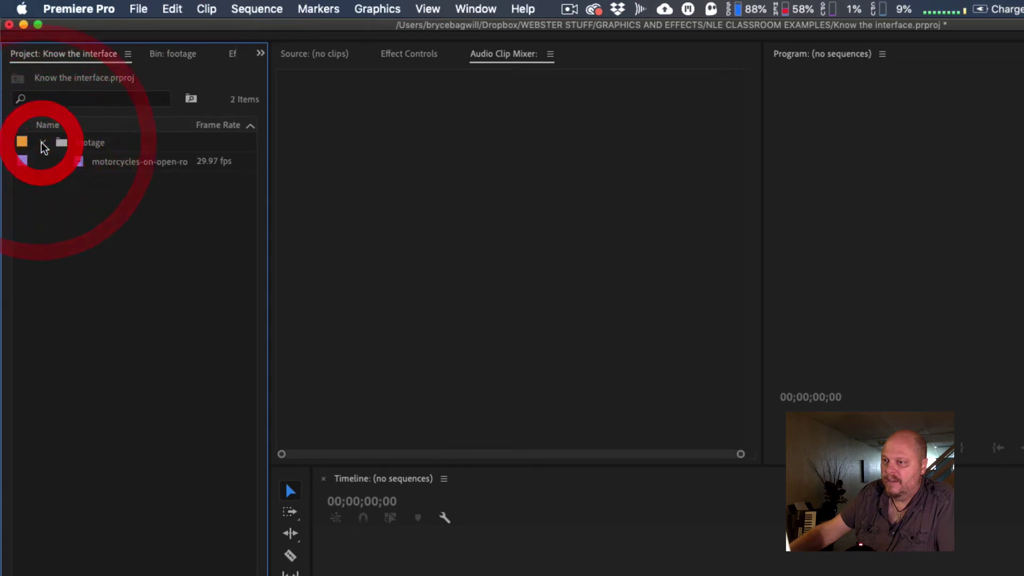
click(43, 144)
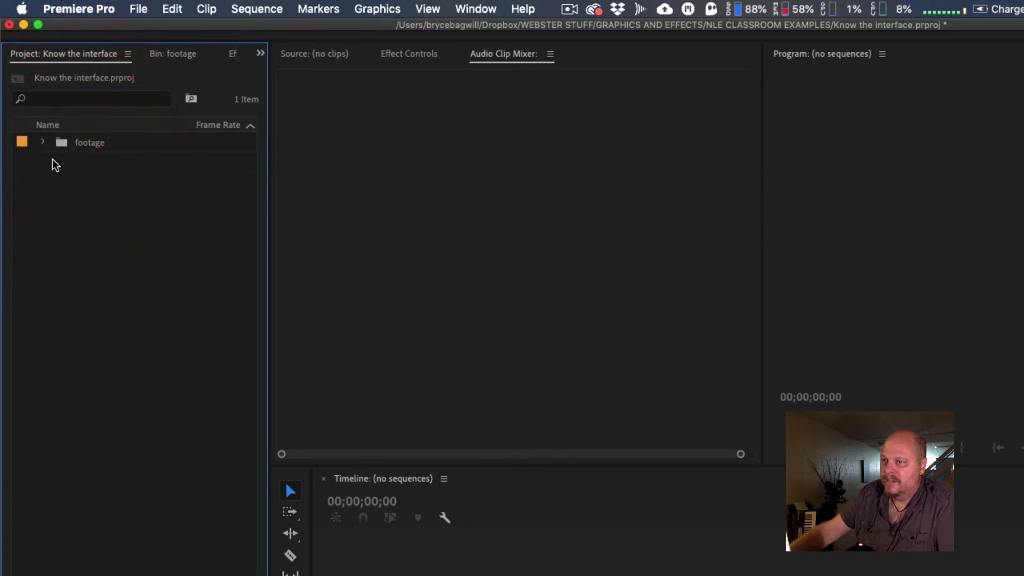
click(43, 143)
click(42, 143)
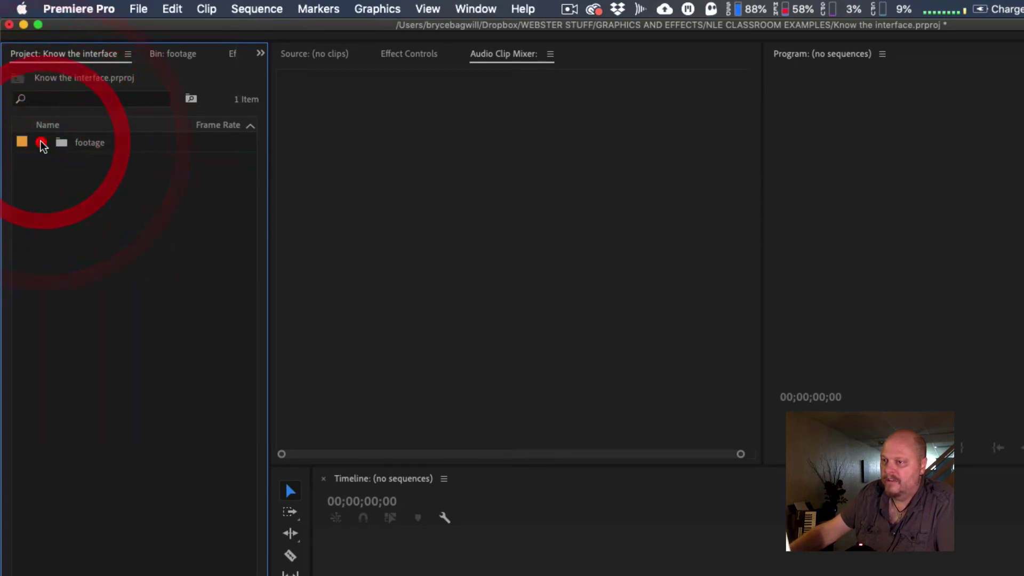
click(42, 143)
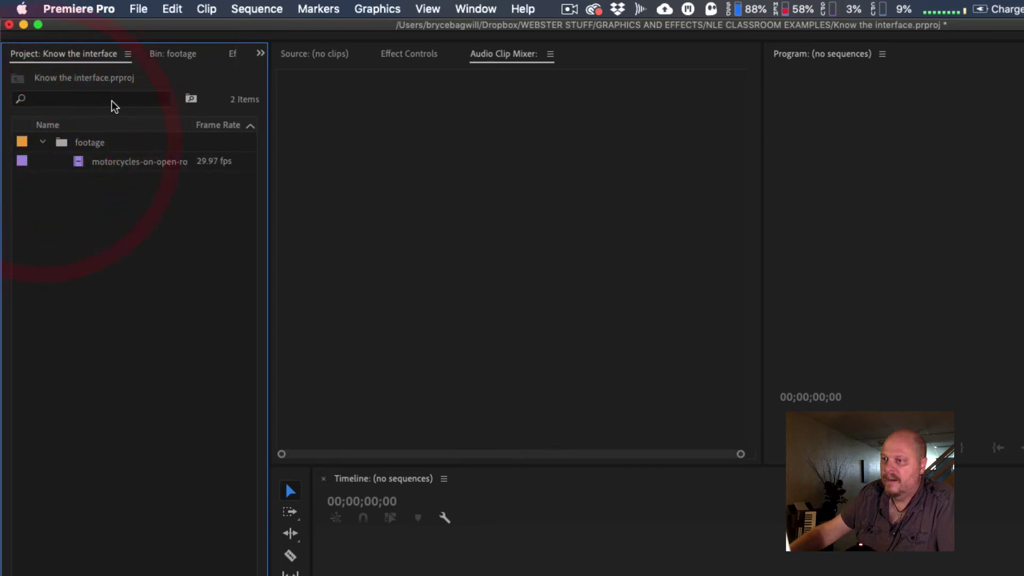
Step: Return to the footage bin, reposition the clip's thumbnail in Freeform View and switch the bin to icon view
click(172, 56)
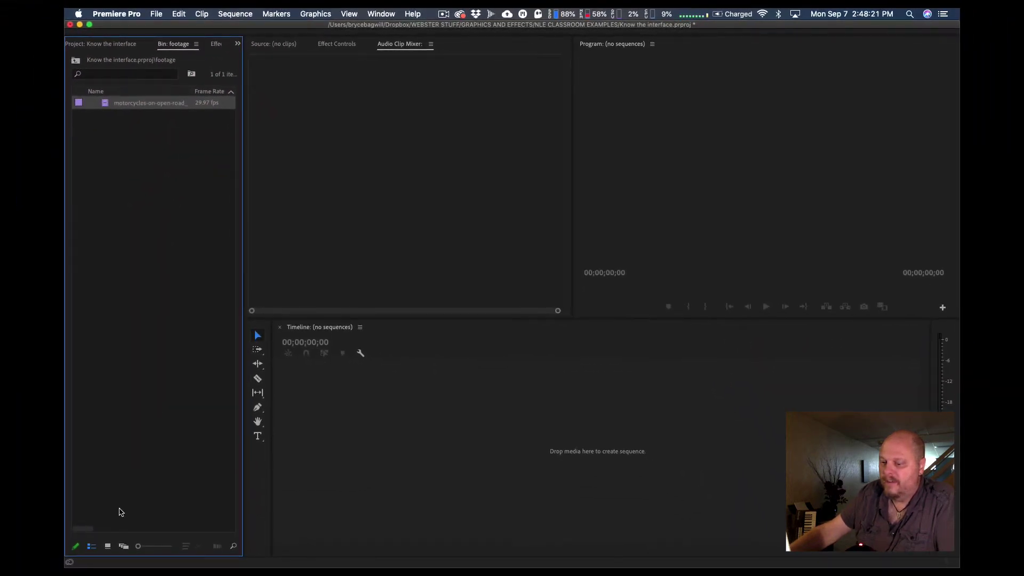
click(107, 547)
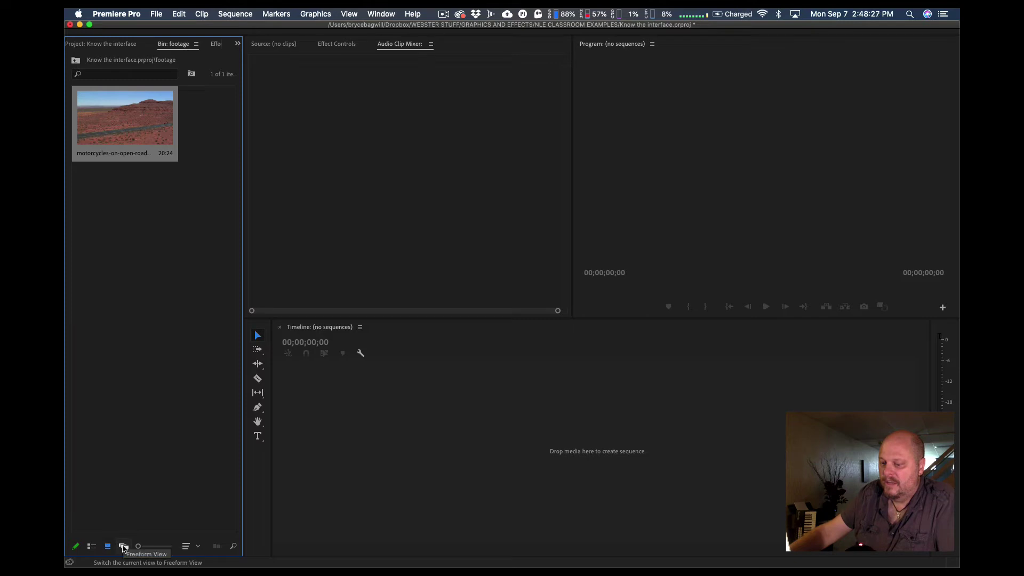
click(123, 547)
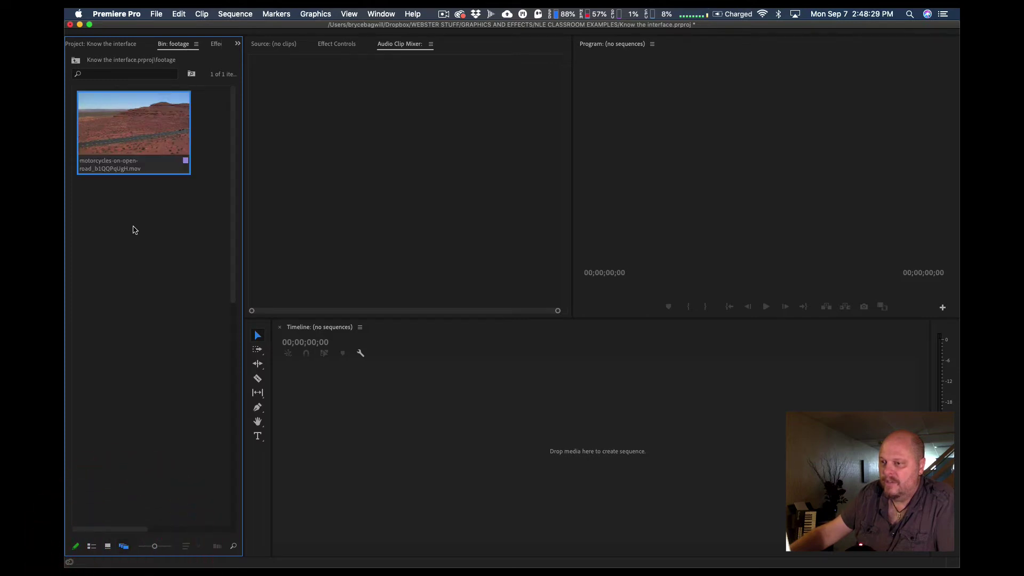
drag(144, 145, 162, 198)
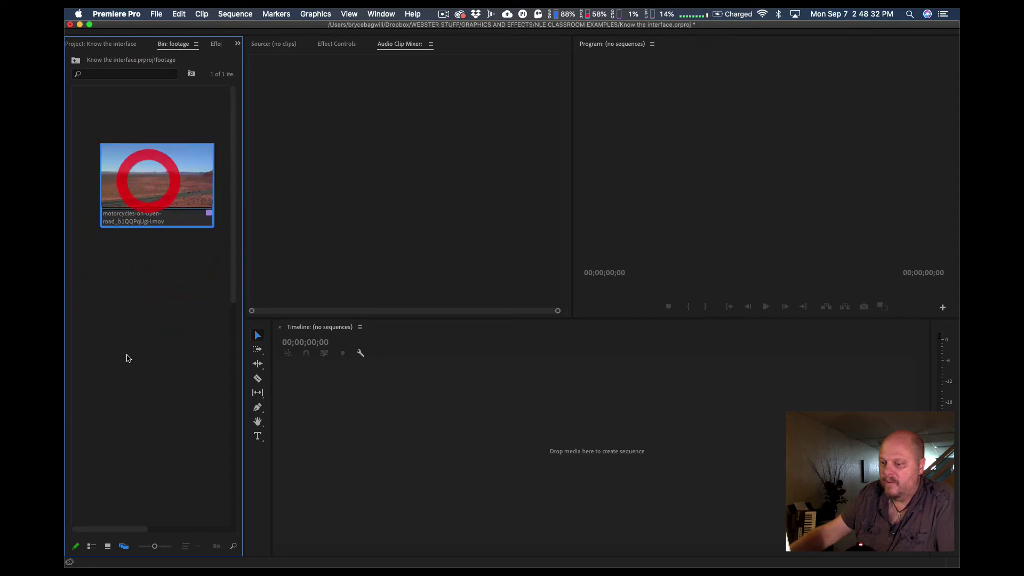
click(109, 547)
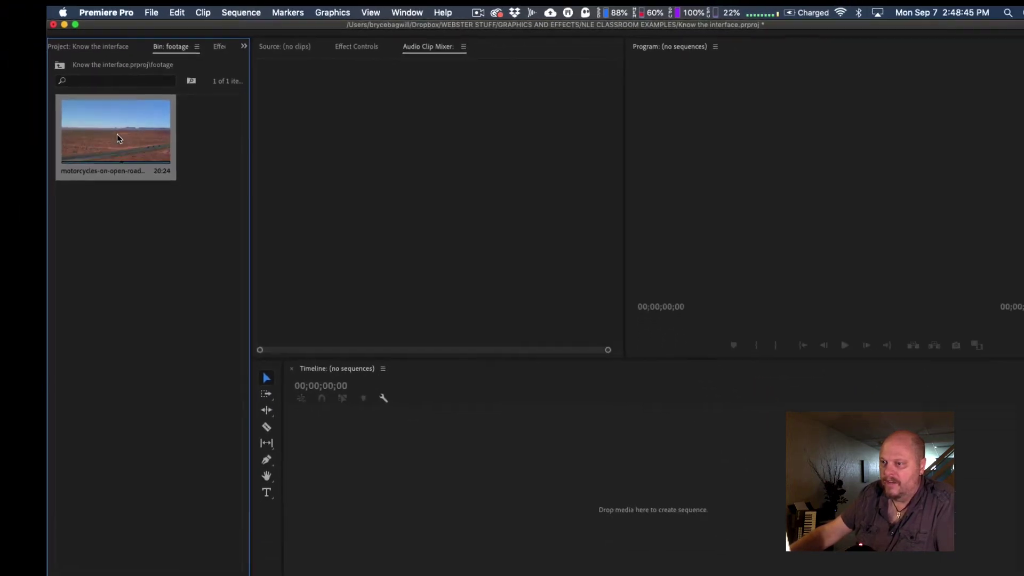
Step: Load the motorcycles clip into the Source Monitor, first from icon view and again after switching the bin to list view
double_click(116, 134)
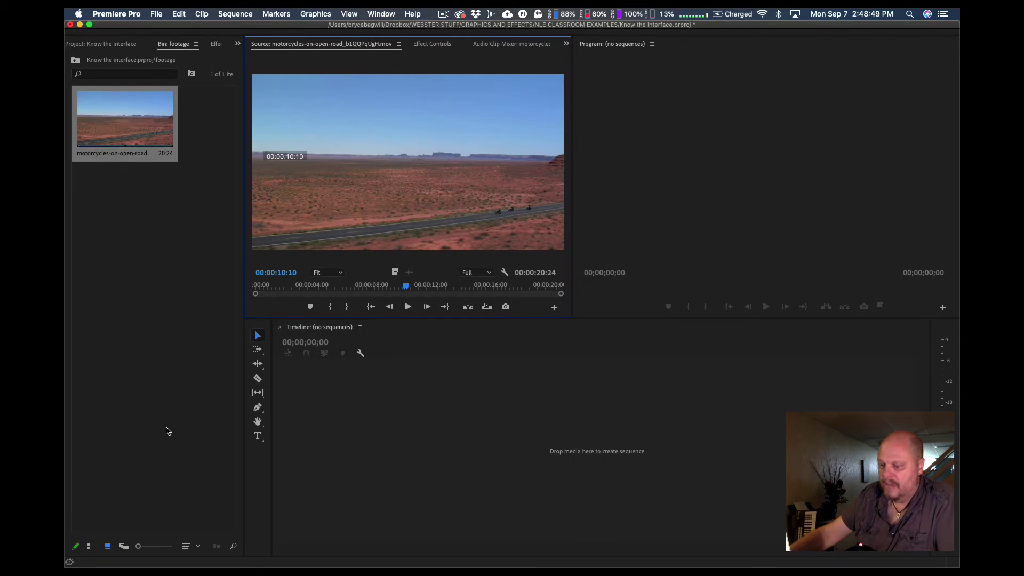
click(91, 546)
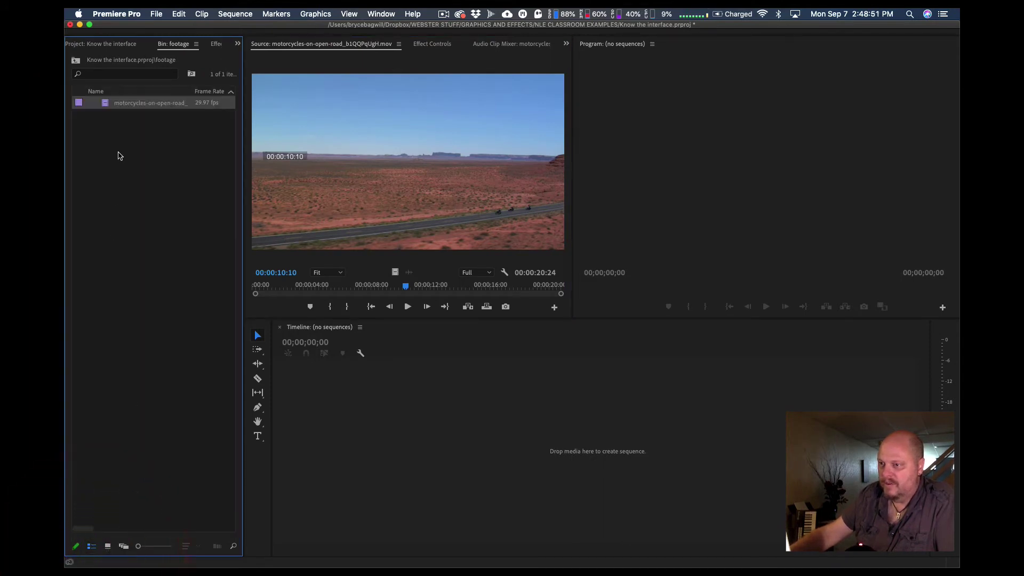
click(145, 107)
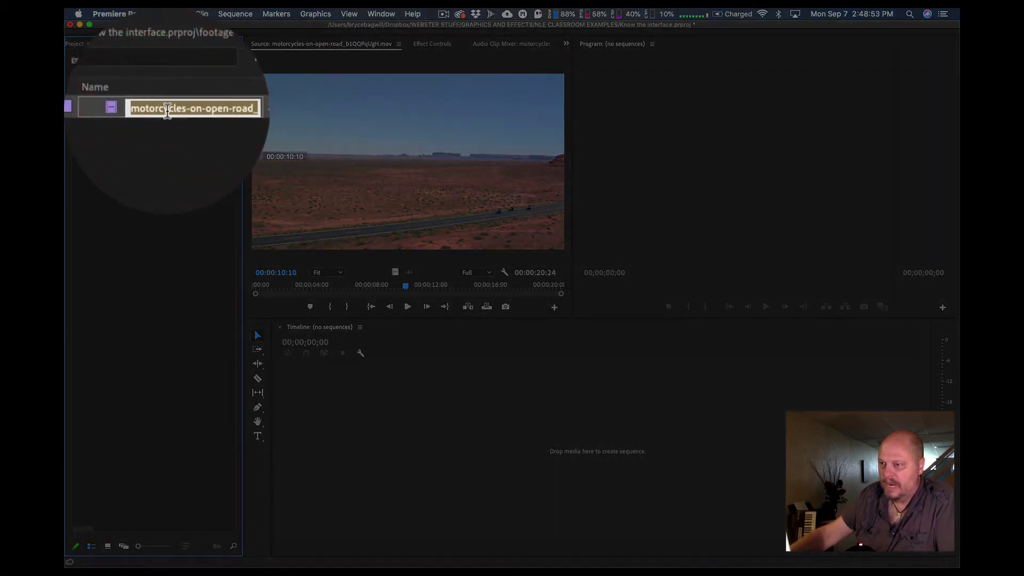
click(161, 129)
double_click(134, 111)
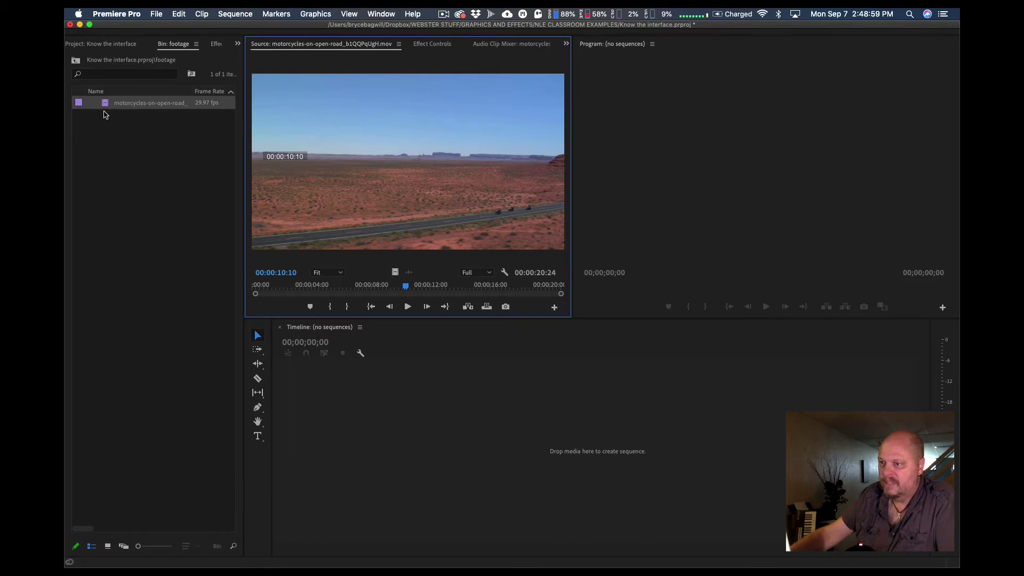
drag(105, 108, 107, 118)
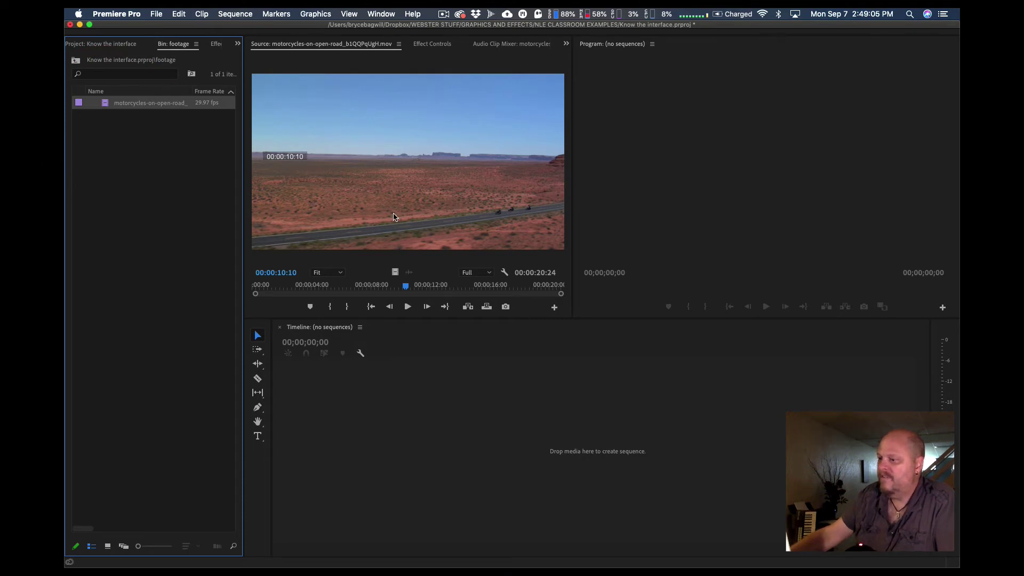
Step: Move the Source Monitor playhead back to about 00:00:06:20 and play the clip until about 00:00:13:16
drag(407, 289, 350, 288)
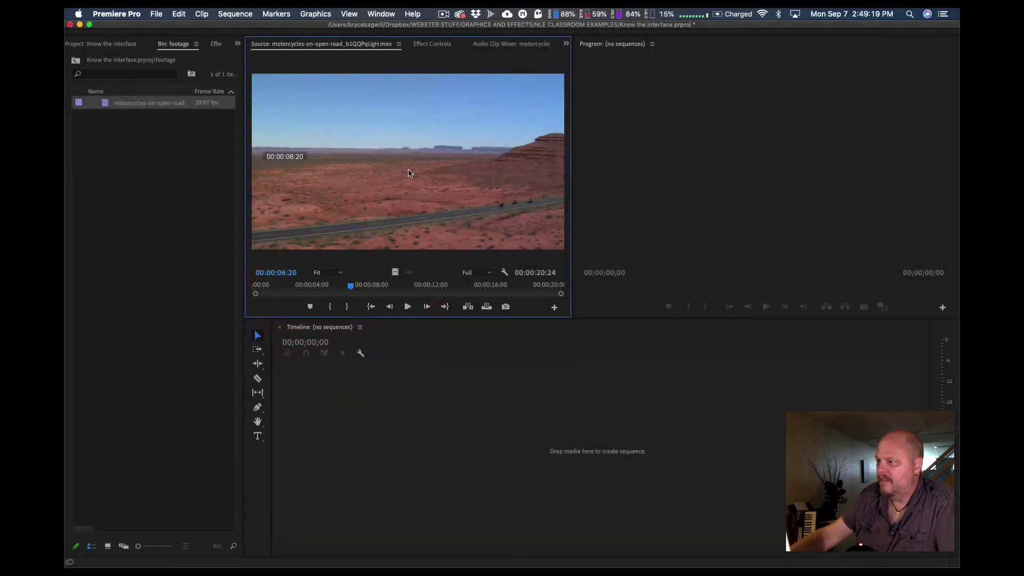
click(408, 306)
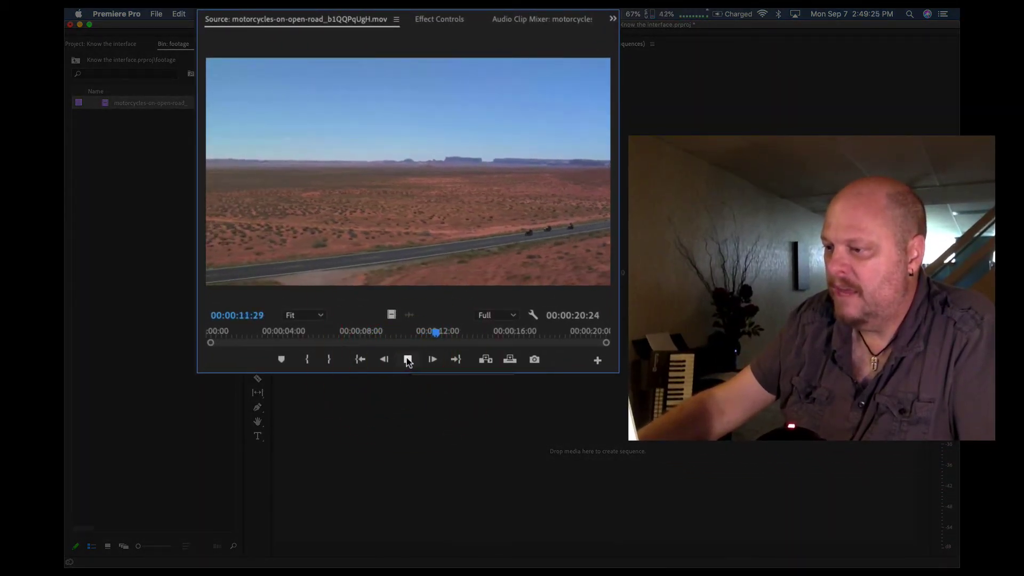
click(408, 359)
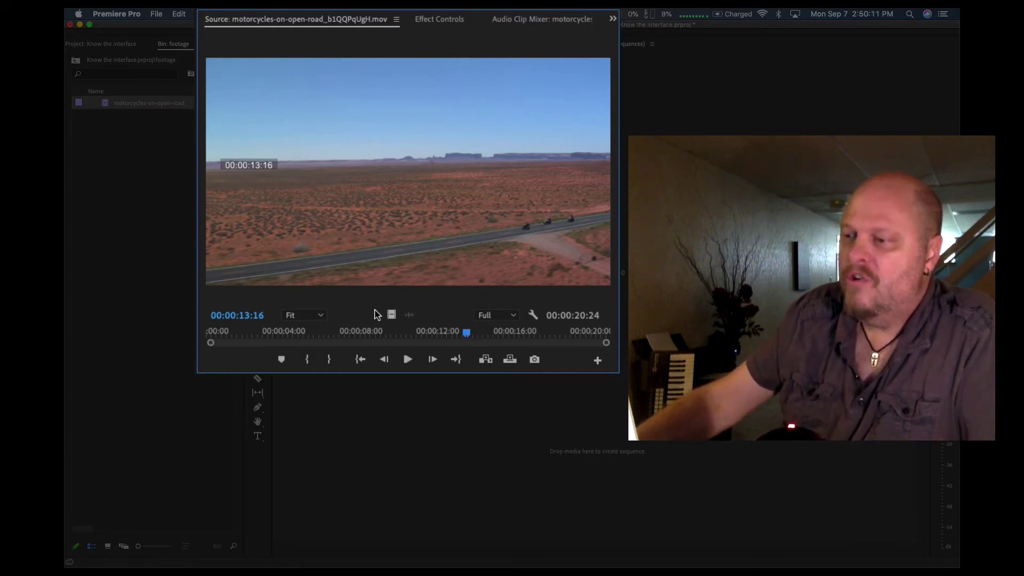
Step: Set the Source Monitor zoom level to 100% and pan the enlarged image down and across to the road
click(320, 317)
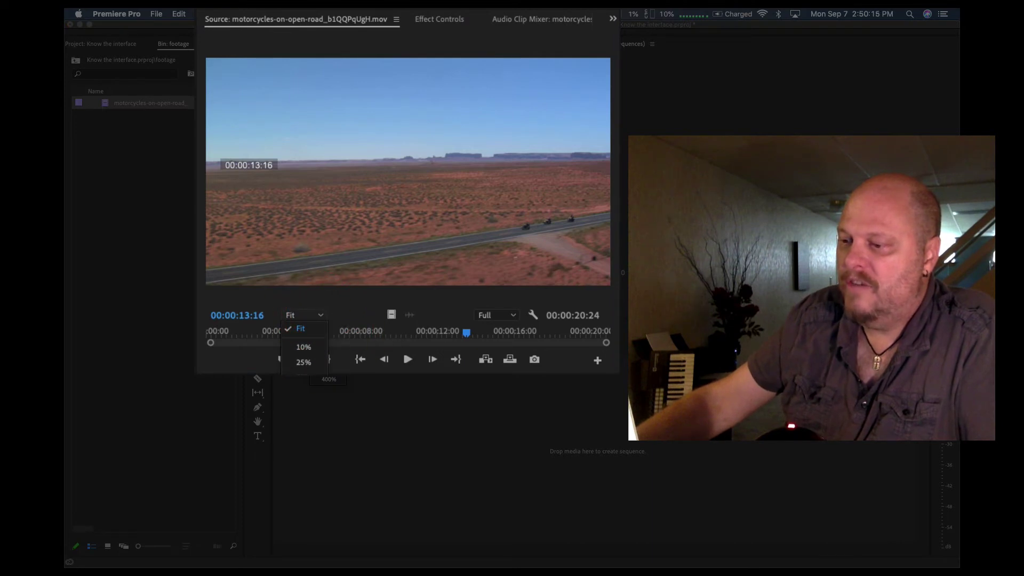
click(329, 344)
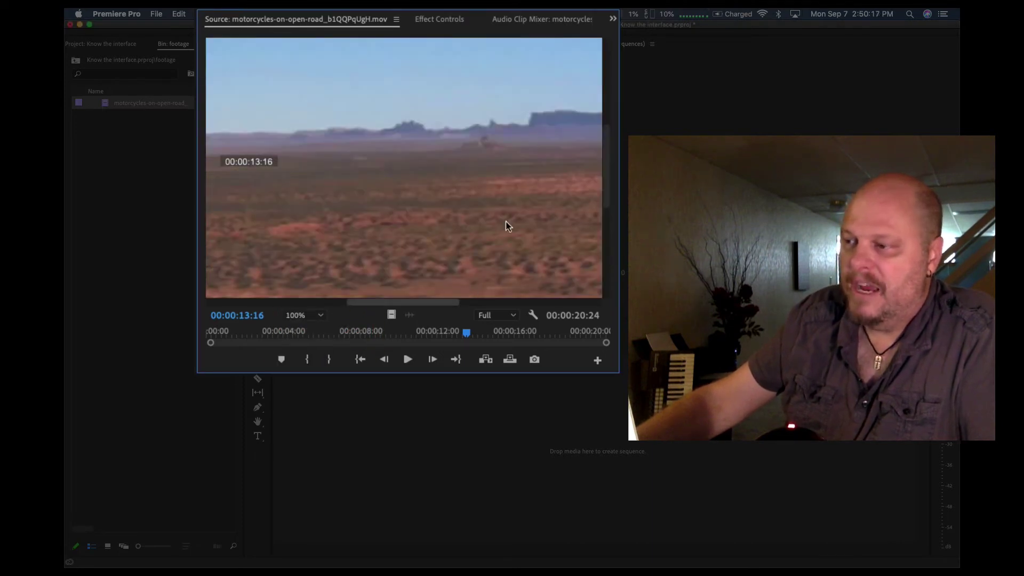
drag(561, 162, 562, 210)
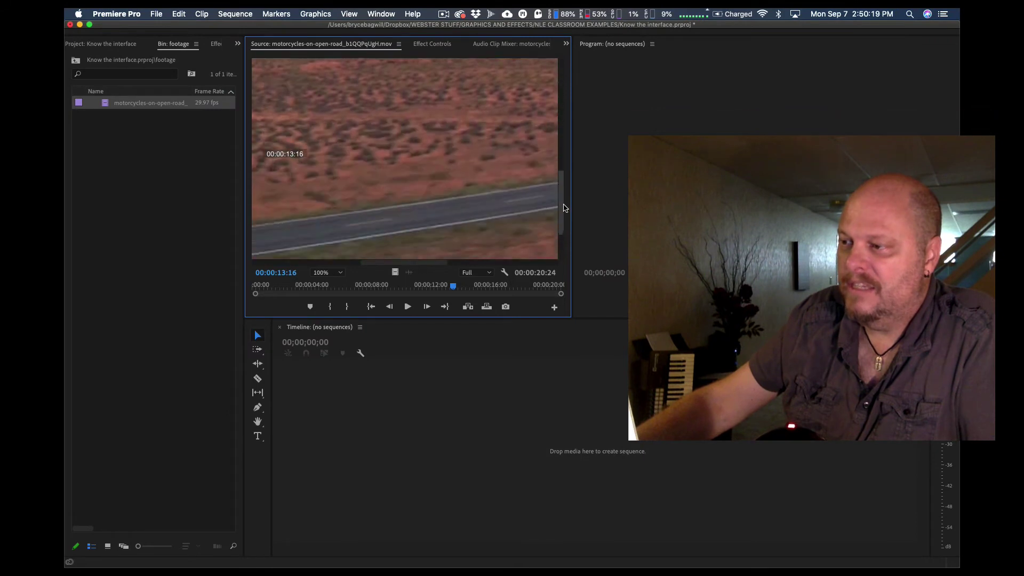
drag(445, 262, 493, 262)
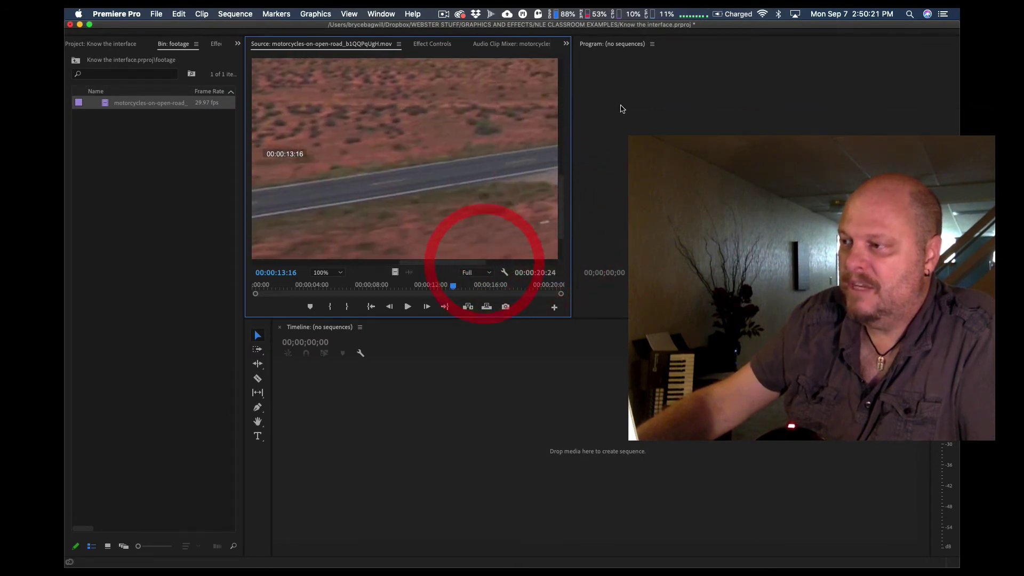
Step: Return the Source Monitor zoom level to Fit and widen its panel
click(326, 272)
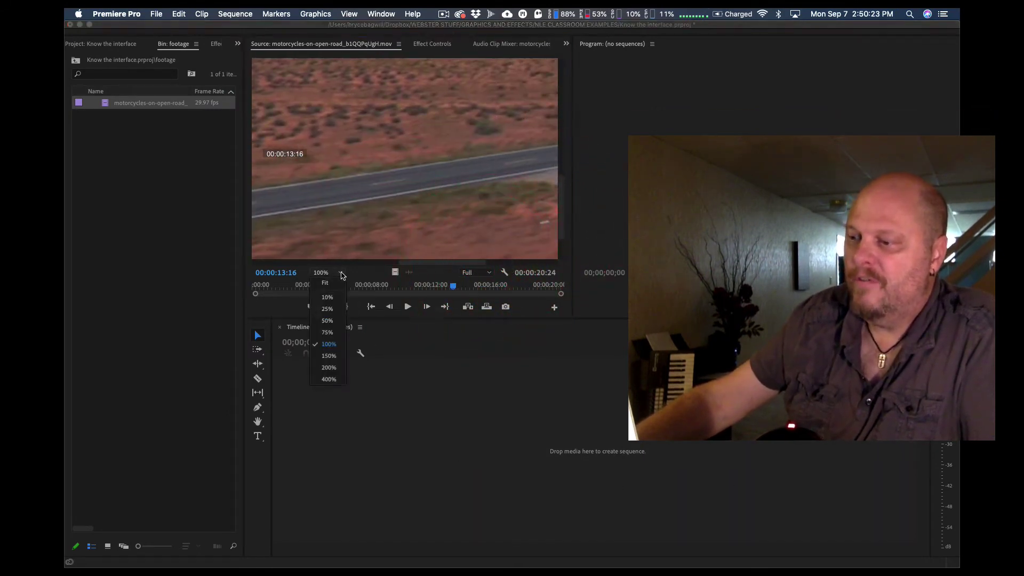
click(328, 297)
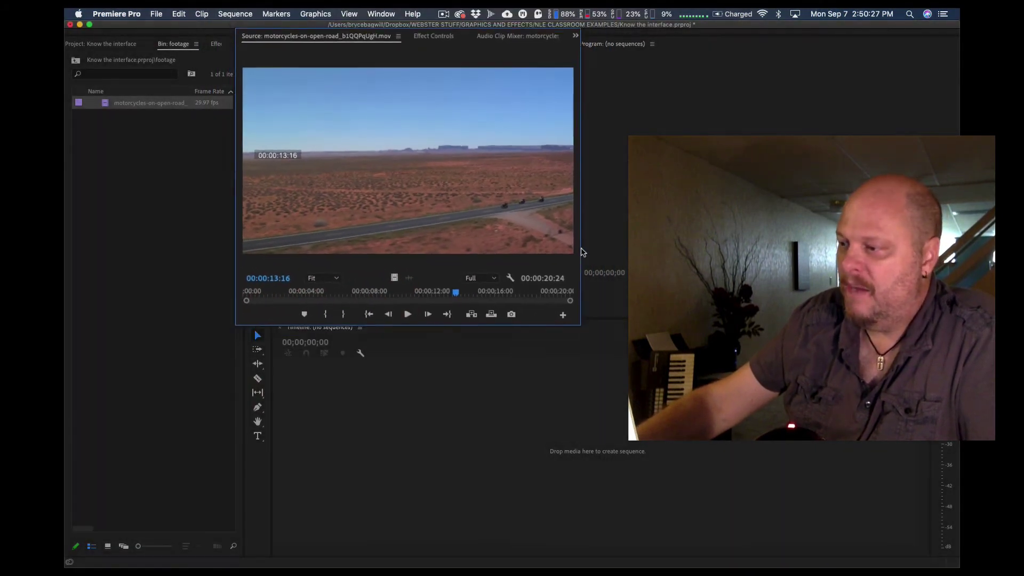
drag(534, 249, 594, 254)
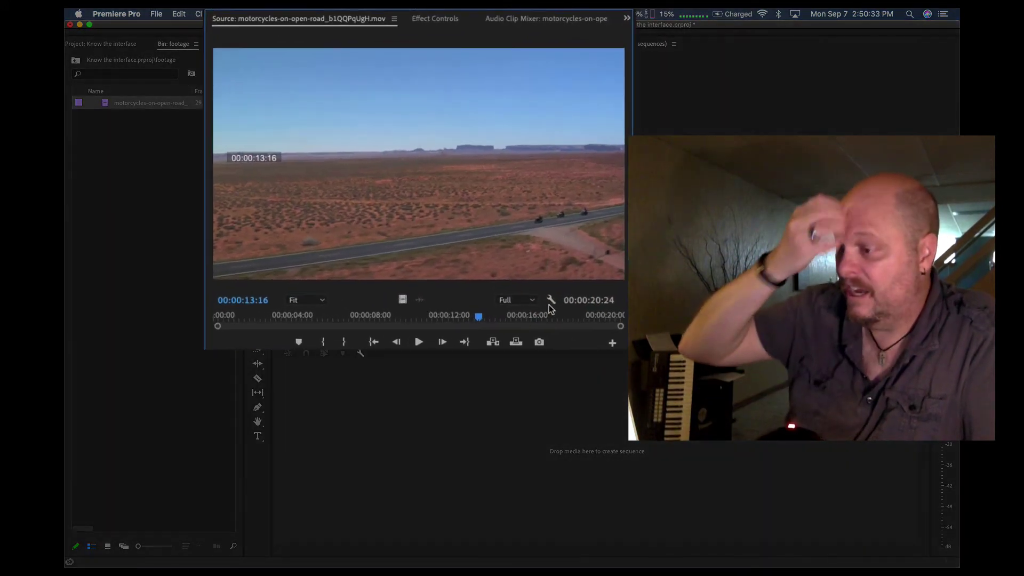
Step: Try the Source Monitor playback resolution at 1/2 and 1/4, and return it to Full
click(532, 302)
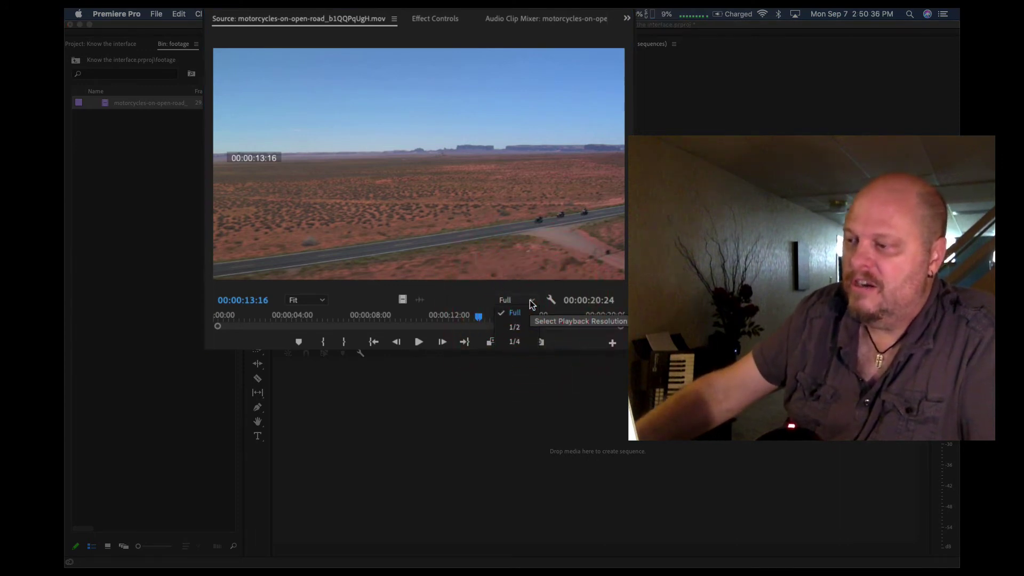
click(521, 327)
click(532, 304)
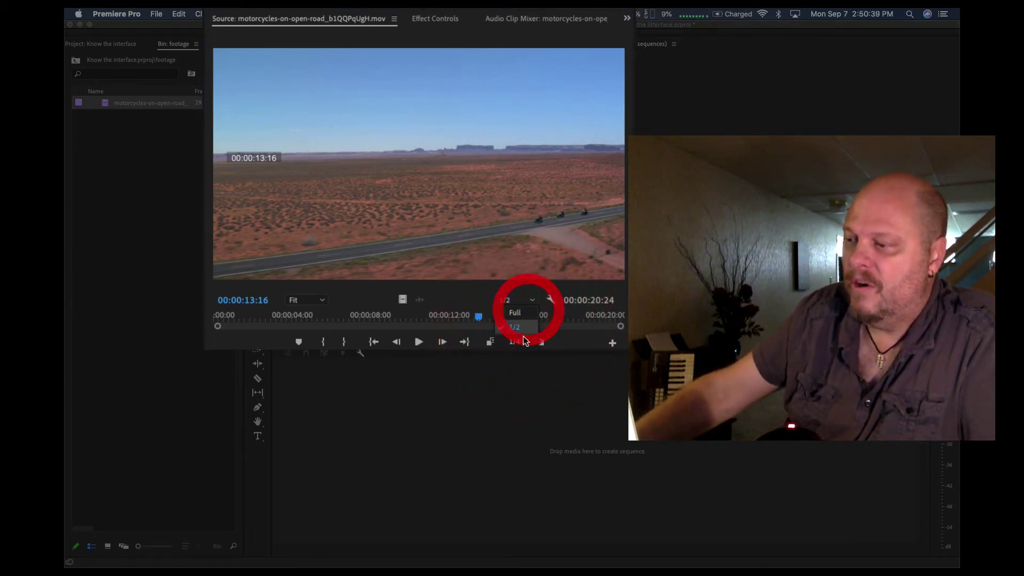
click(521, 340)
click(532, 300)
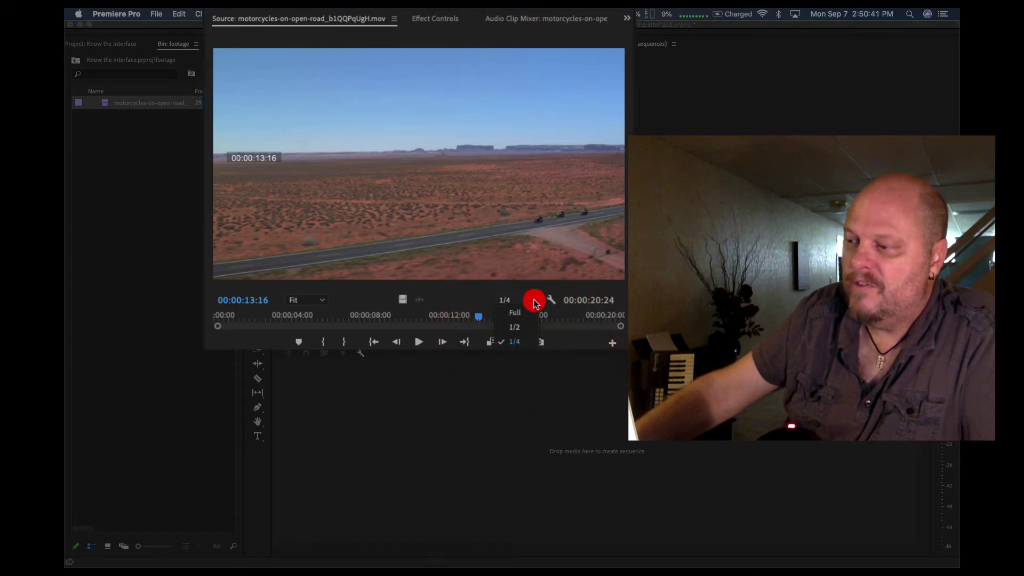
click(532, 314)
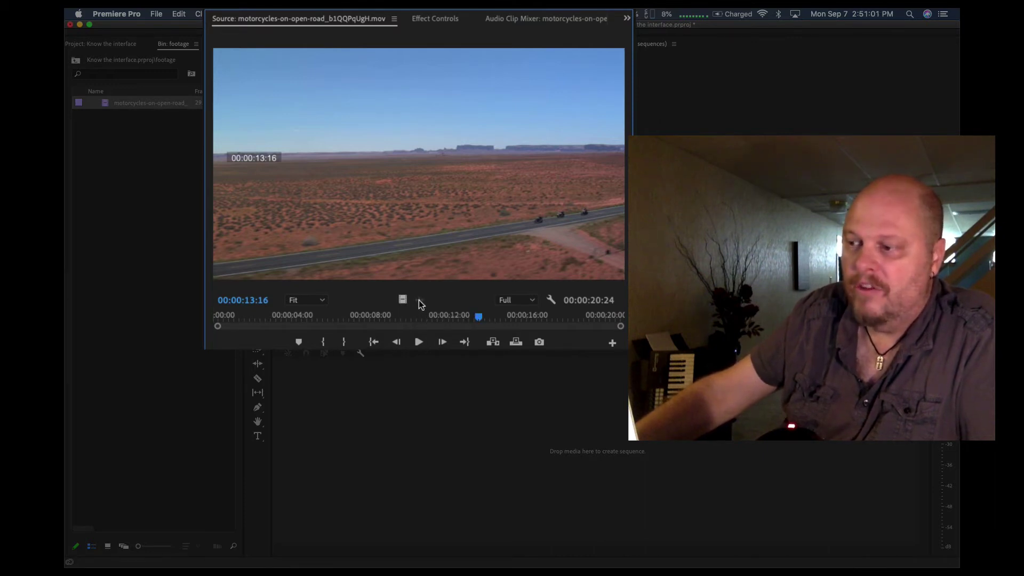
click(422, 292)
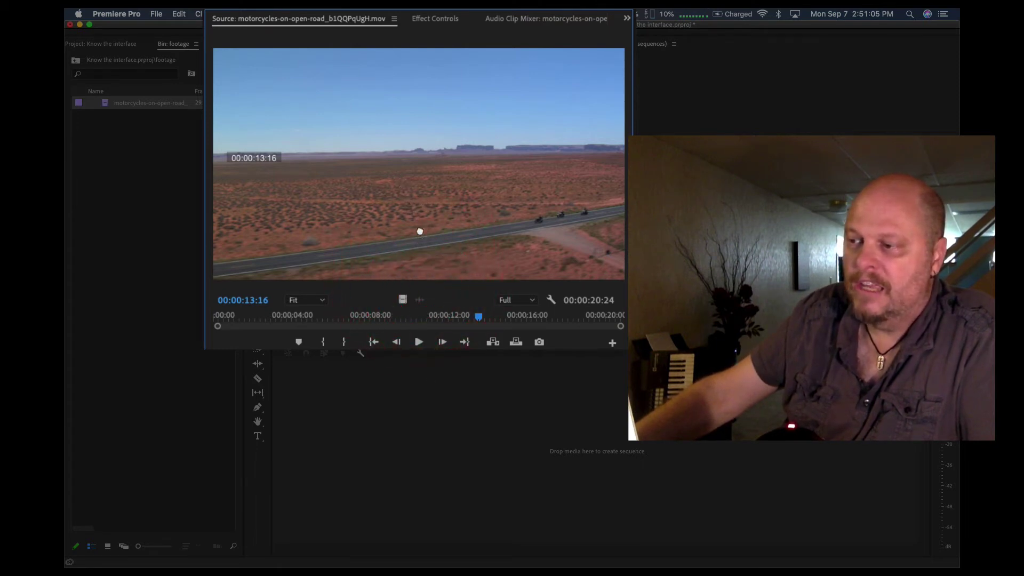
click(406, 205)
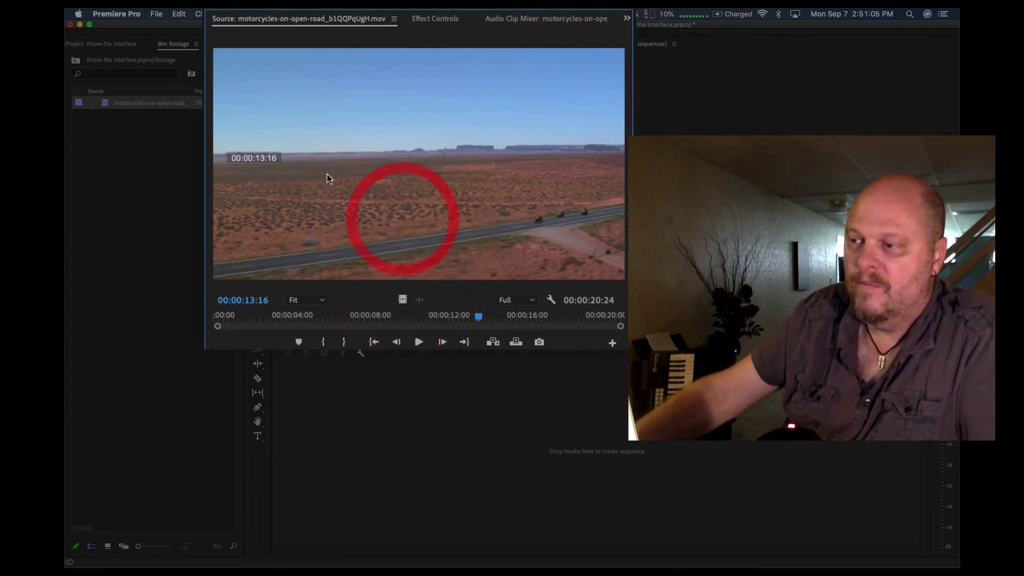
click(400, 204)
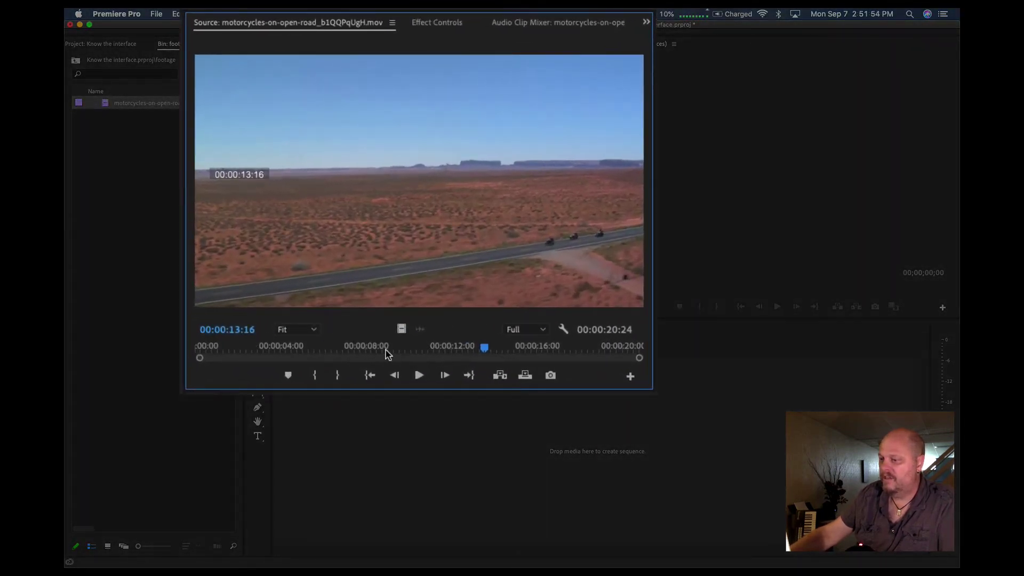
Step: Mark an in point at 00:00:07:23 and an out point at 00:00:13:04 on the motorcycles clip in the Source Monitor
click(380, 349)
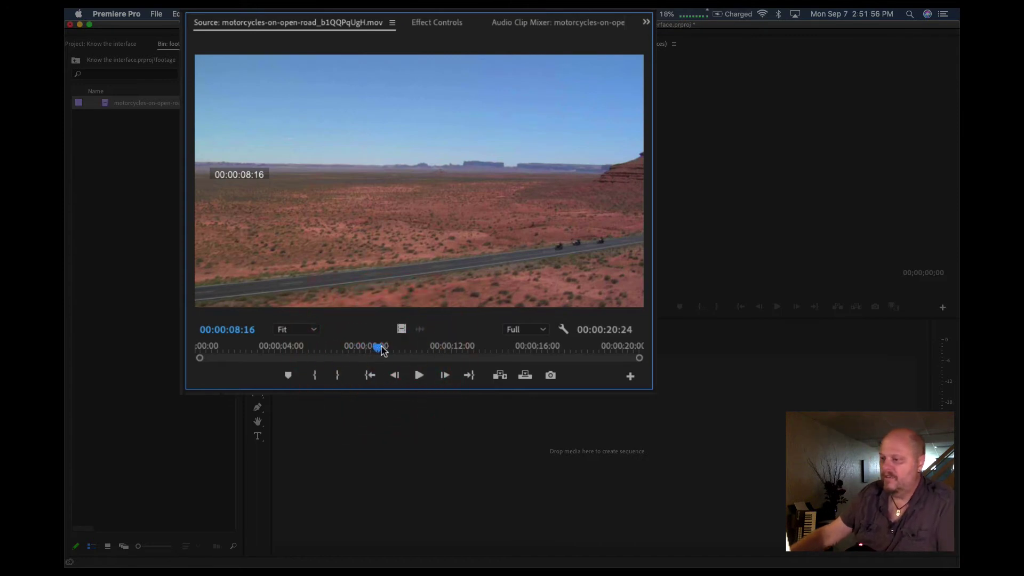
mouse_move(382, 349)
mouse_down()
mouse_move(335, 349)
mouse_move(363, 352)
mouse_up()
key(i)
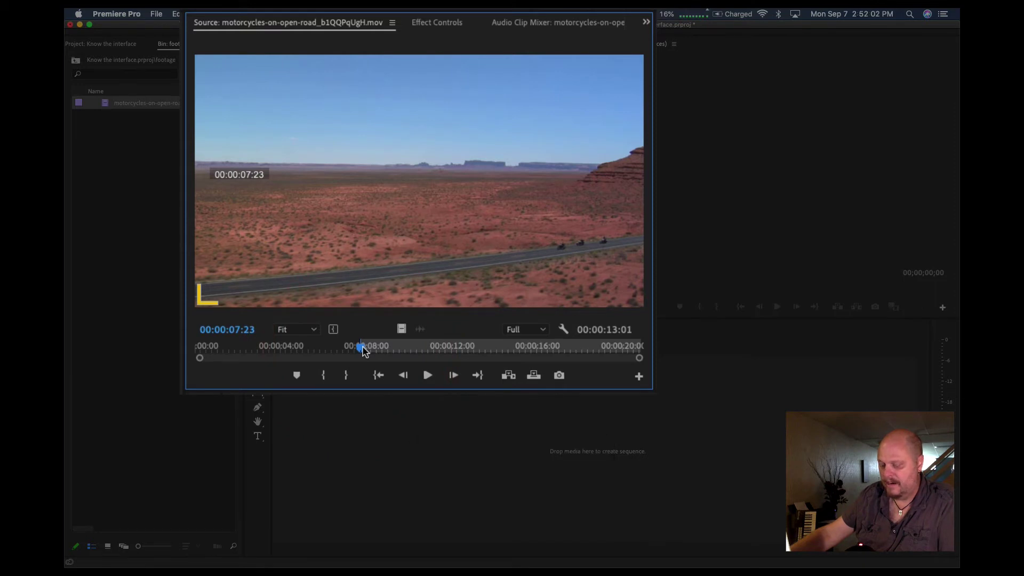
drag(364, 352, 477, 354)
key(o)
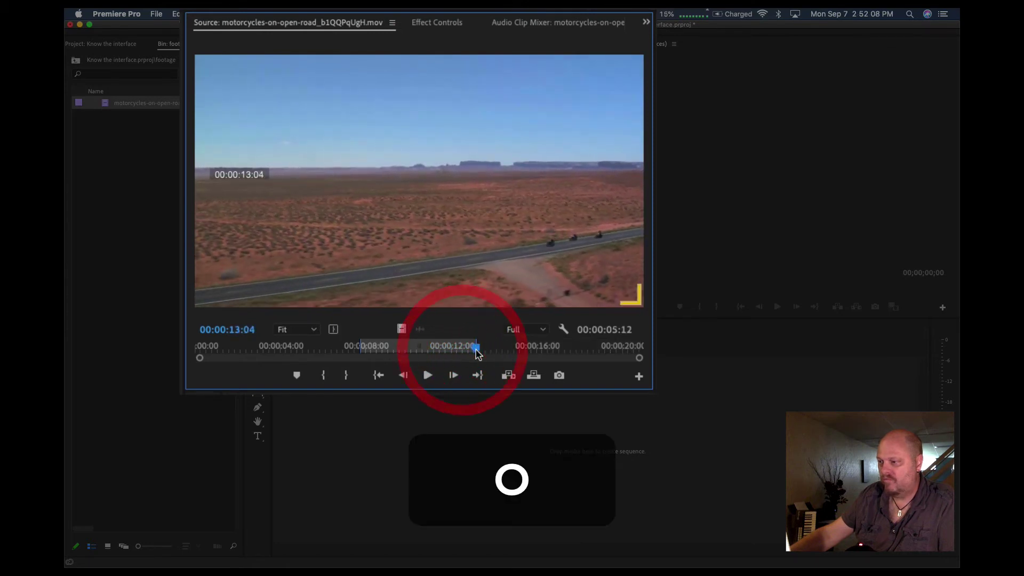
Step: Scrub through the marked range and move the clip's out point to 00:00:14:28
click(423, 352)
drag(414, 355, 486, 354)
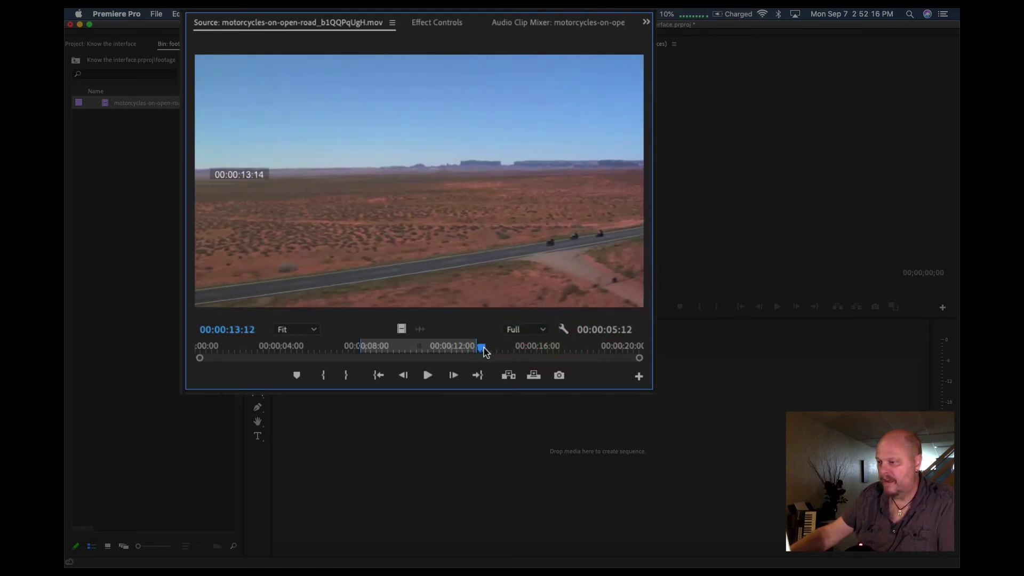
drag(482, 349, 516, 353)
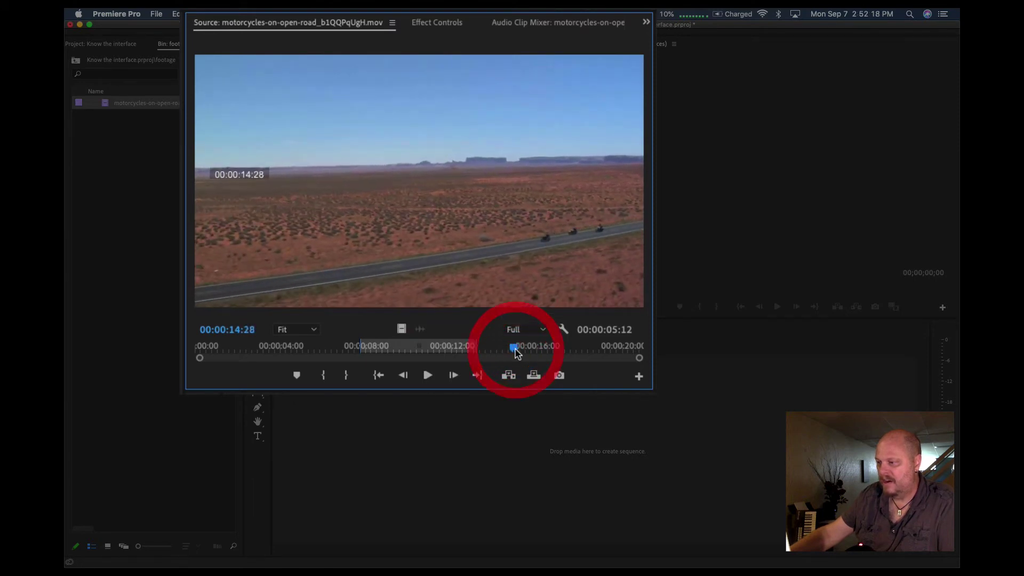
key(o)
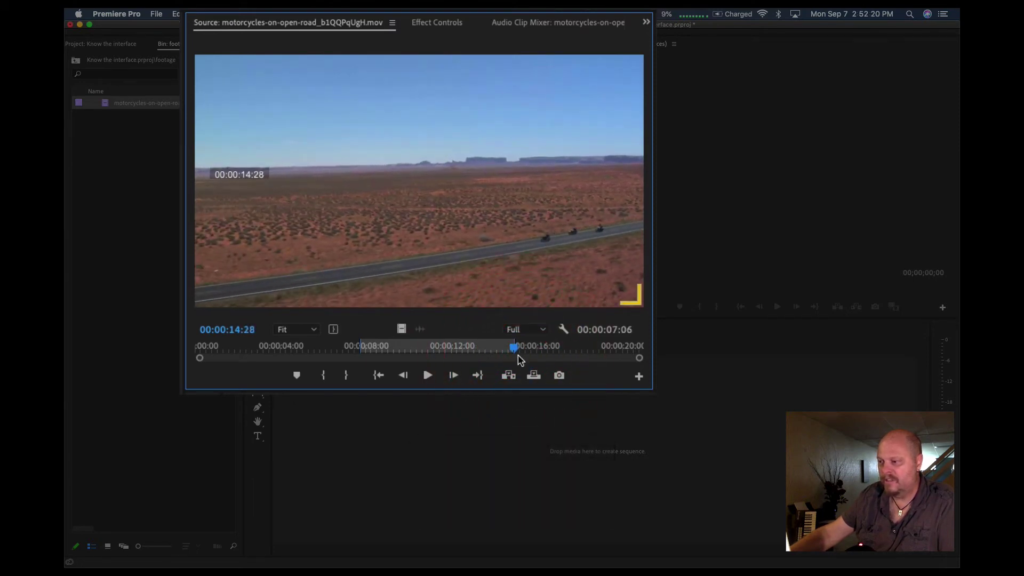
Step: Move the clip's in point to 00:00:10:29 and scrub the Source Monitor playhead to 00:00:14:21
drag(514, 350, 429, 350)
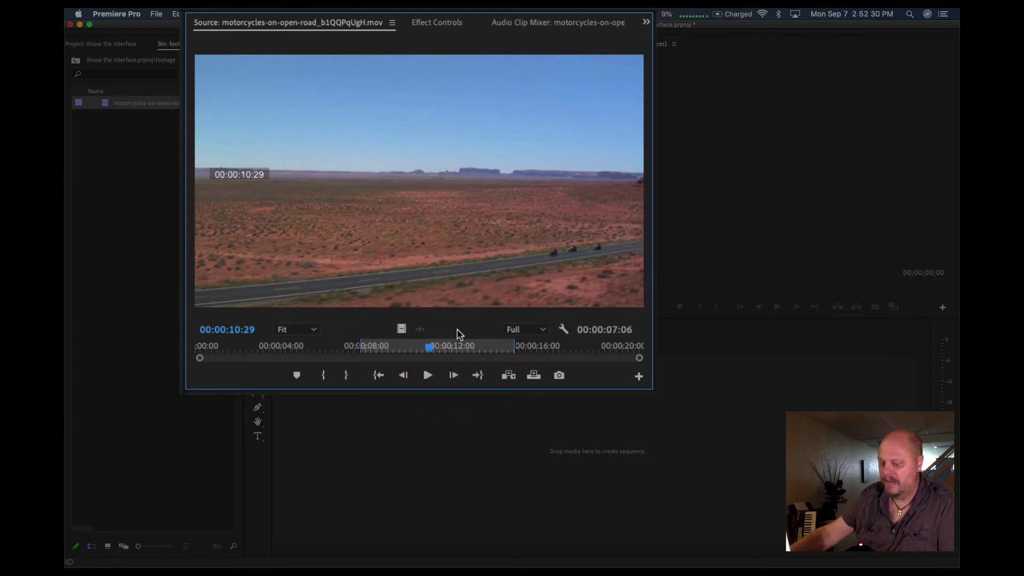
key(i)
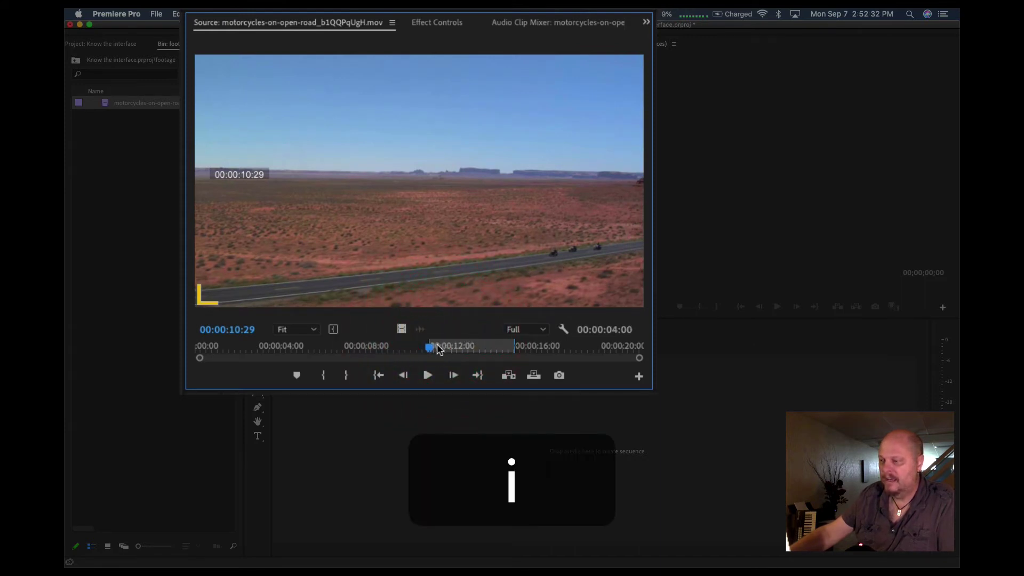
drag(448, 349, 513, 353)
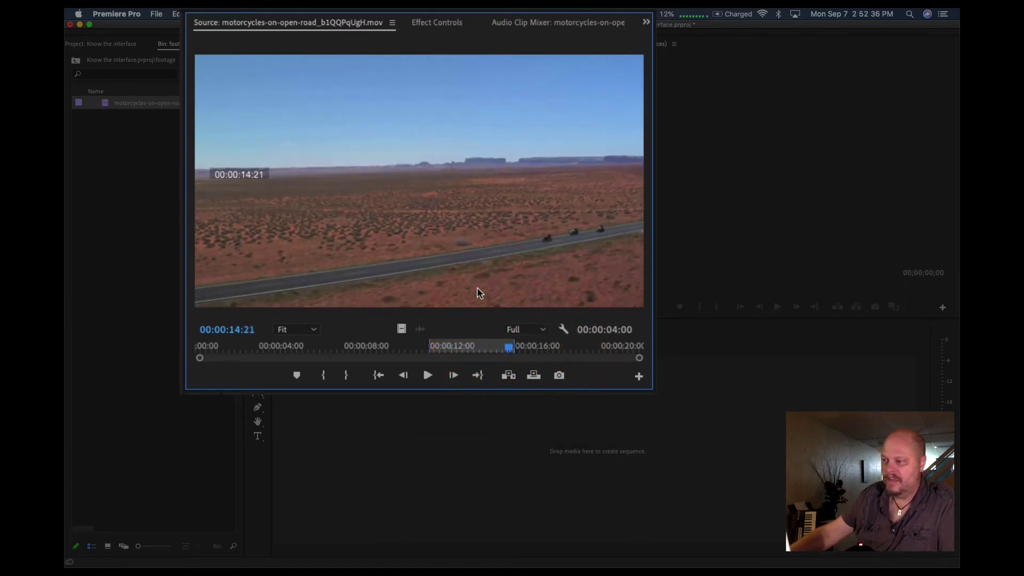
key(grave)
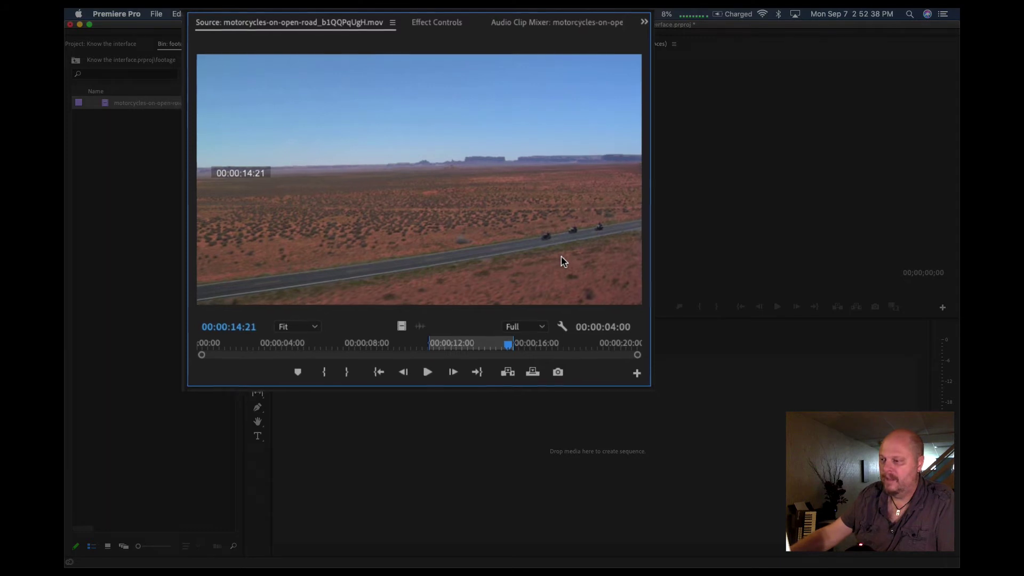
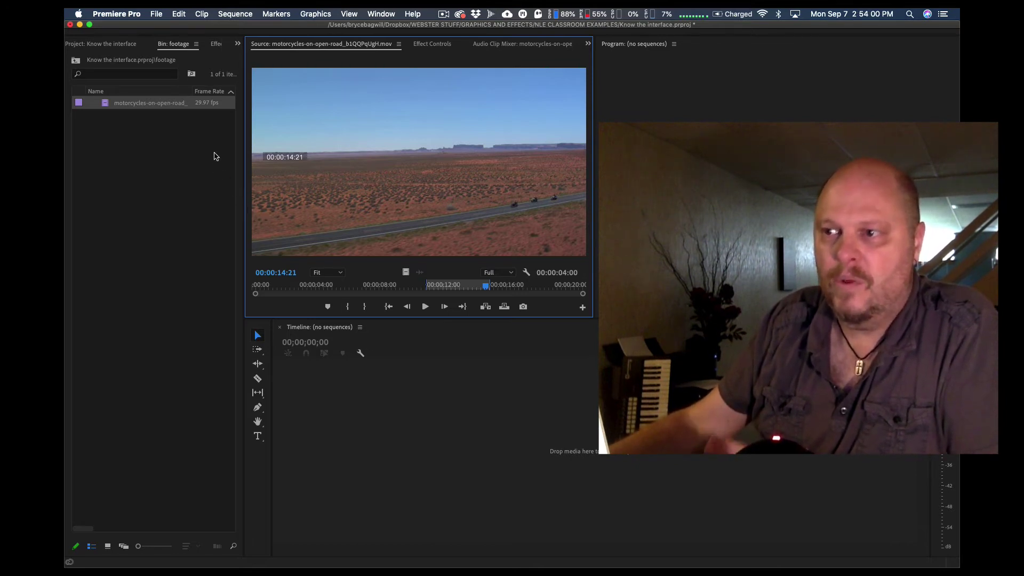
Step: Widen the footage bin's Name column and view the motorcycles clip's properties for its image size and frame rate
drag(193, 90, 229, 91)
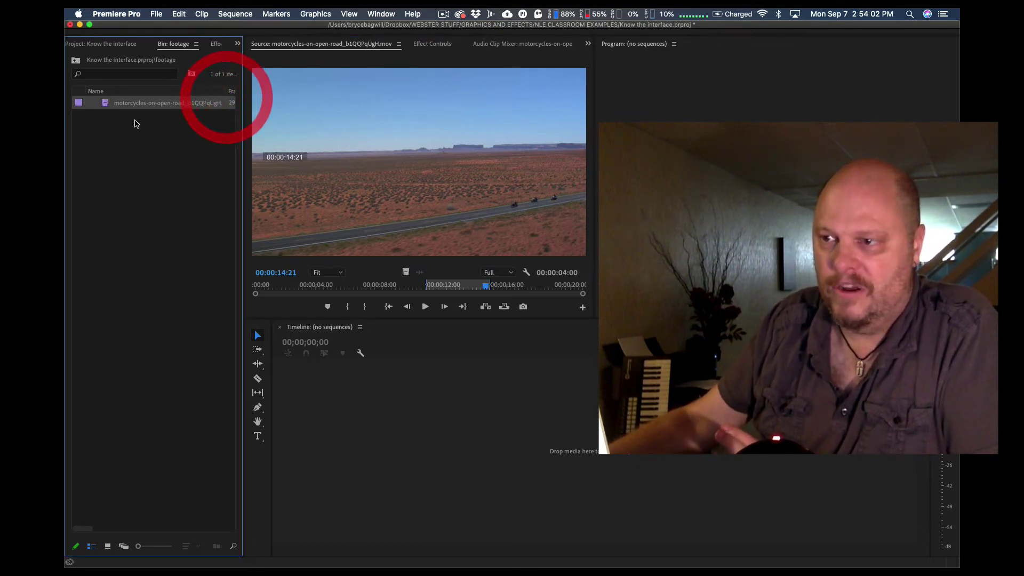
click(151, 143)
right_click(104, 103)
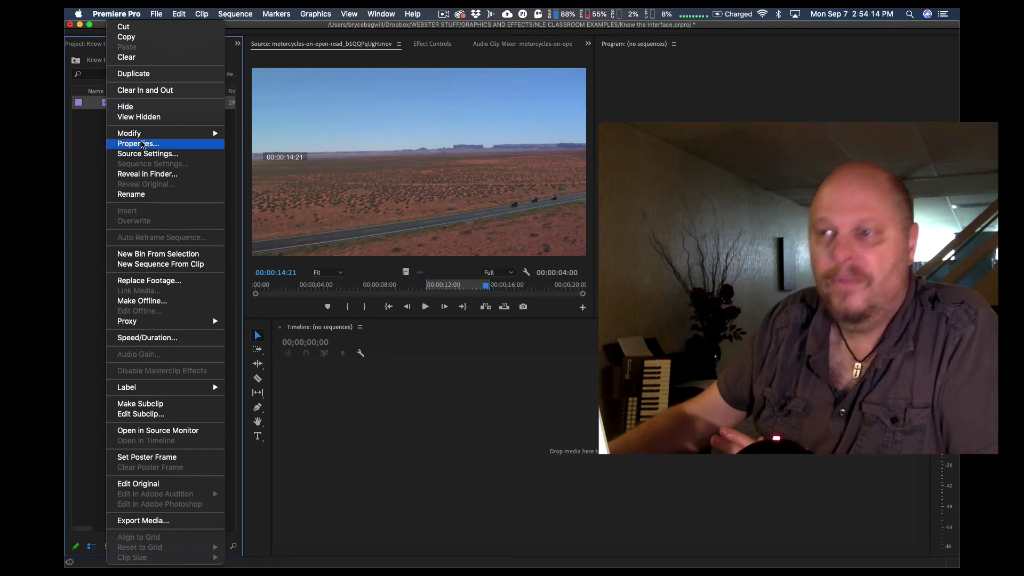
click(142, 144)
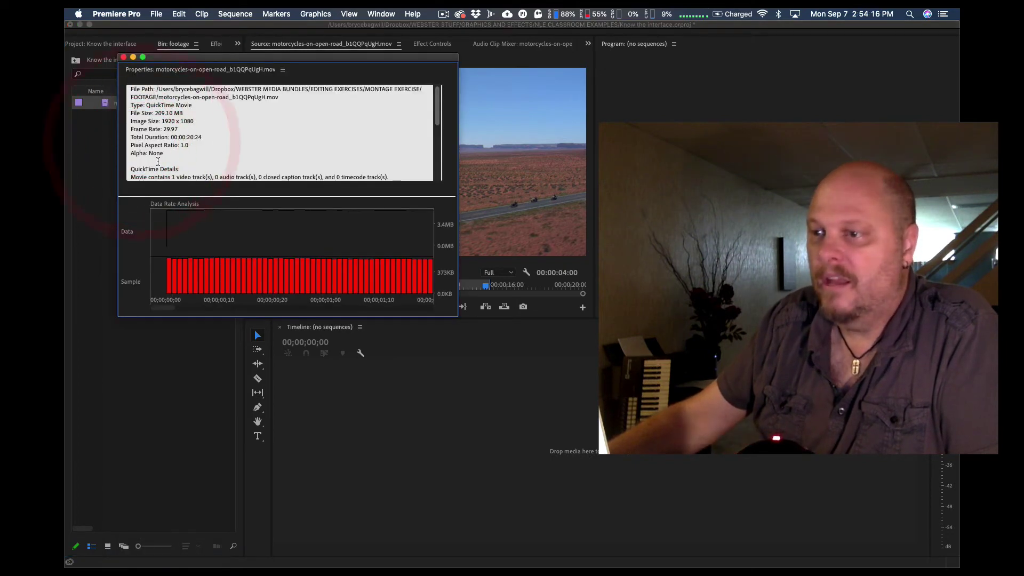
drag(184, 62, 228, 75)
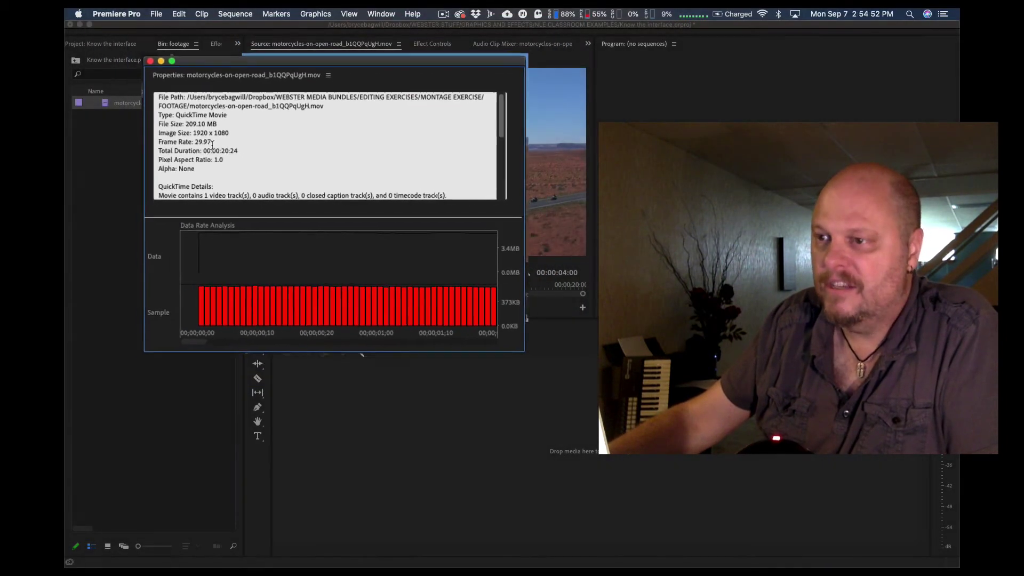
click(170, 76)
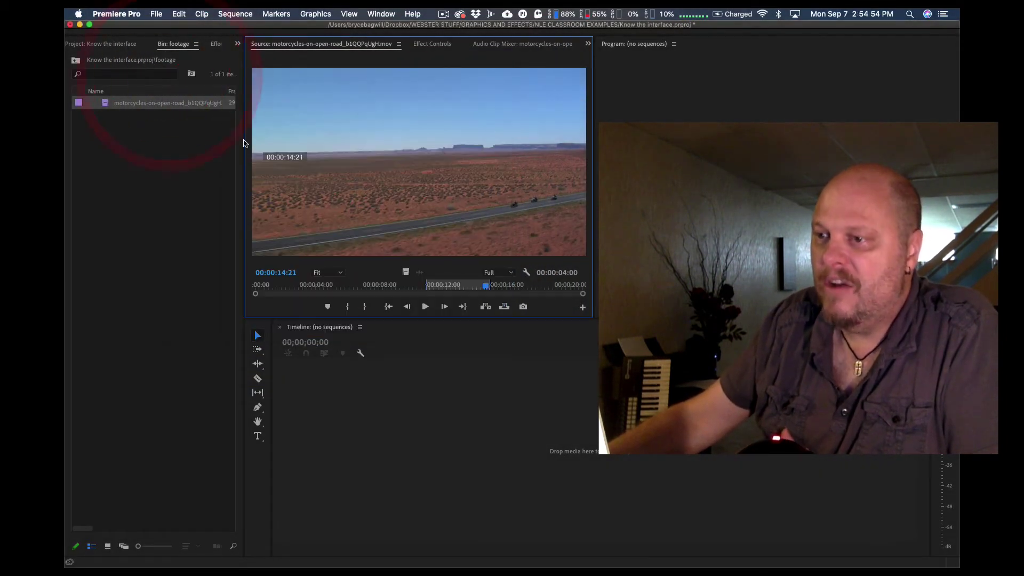
Step: Start a new sequence and choose the DV - NTSC Standard 32kHz preset
click(157, 13)
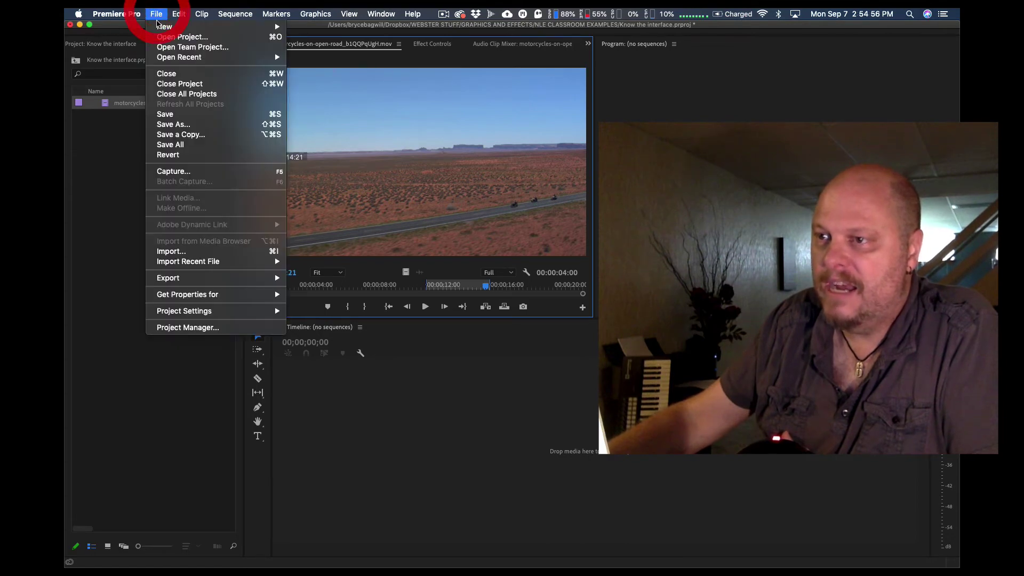
mouse_move(163, 28)
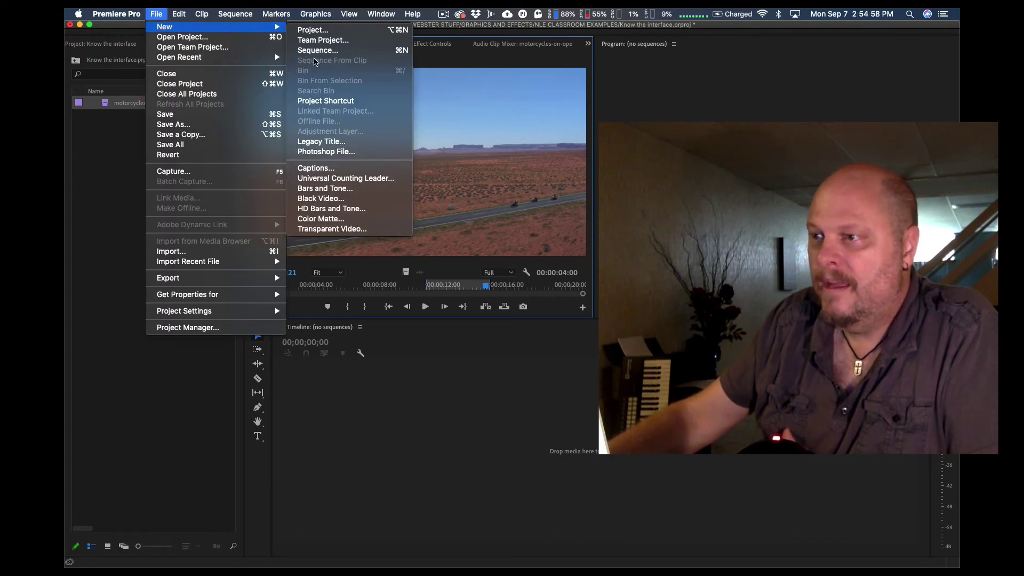
click(324, 51)
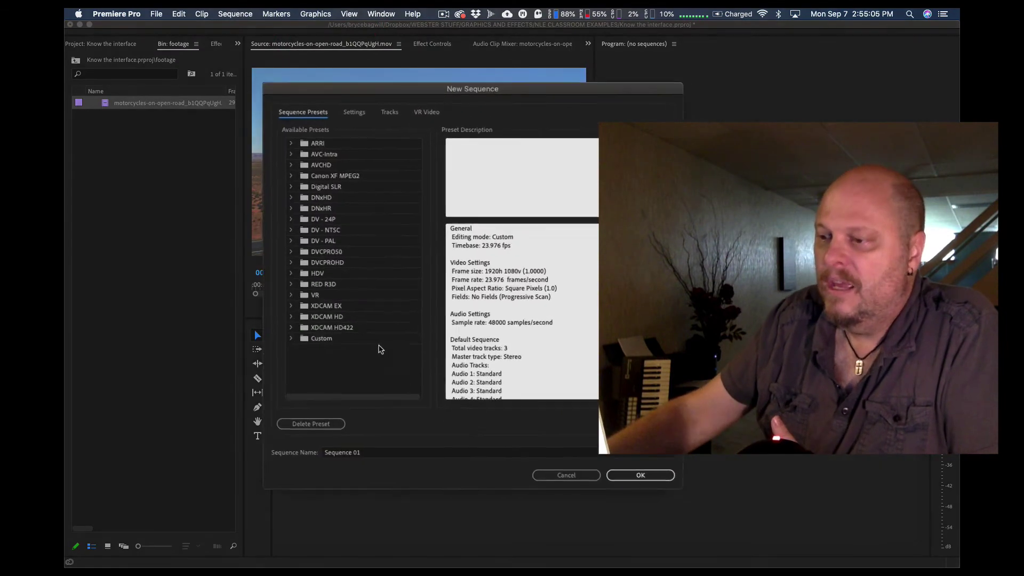
click(295, 197)
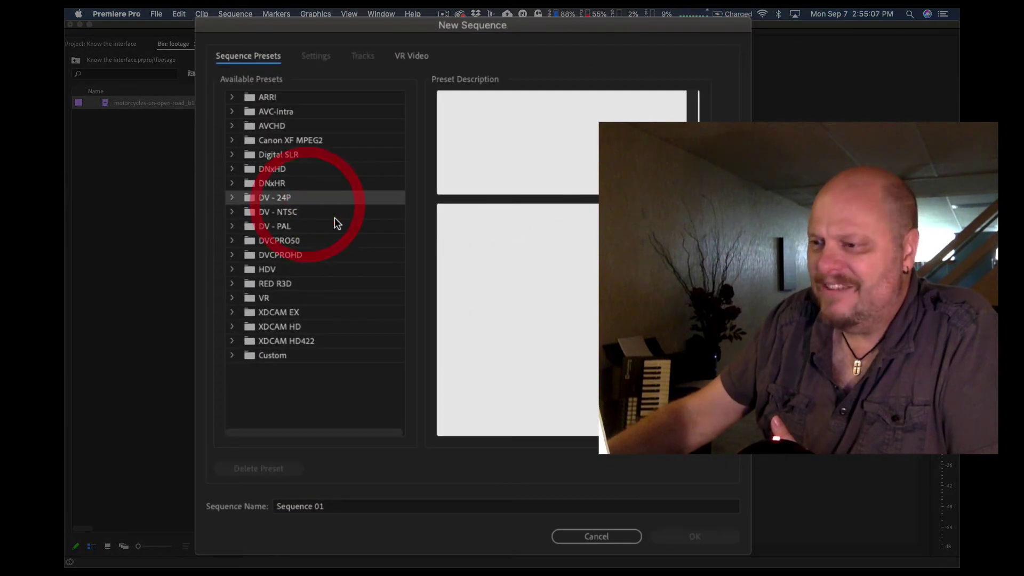
click(313, 213)
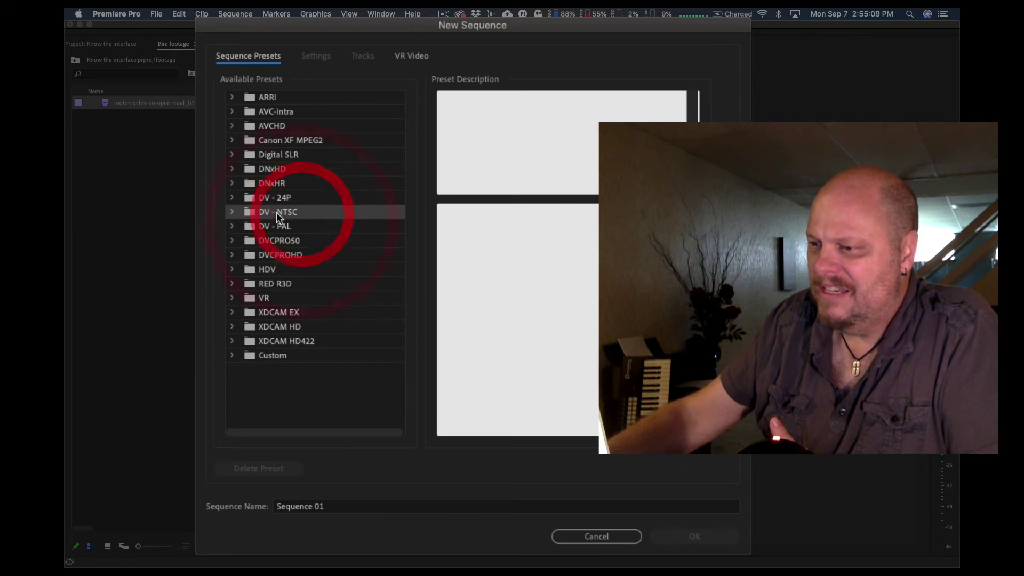
click(233, 214)
click(320, 226)
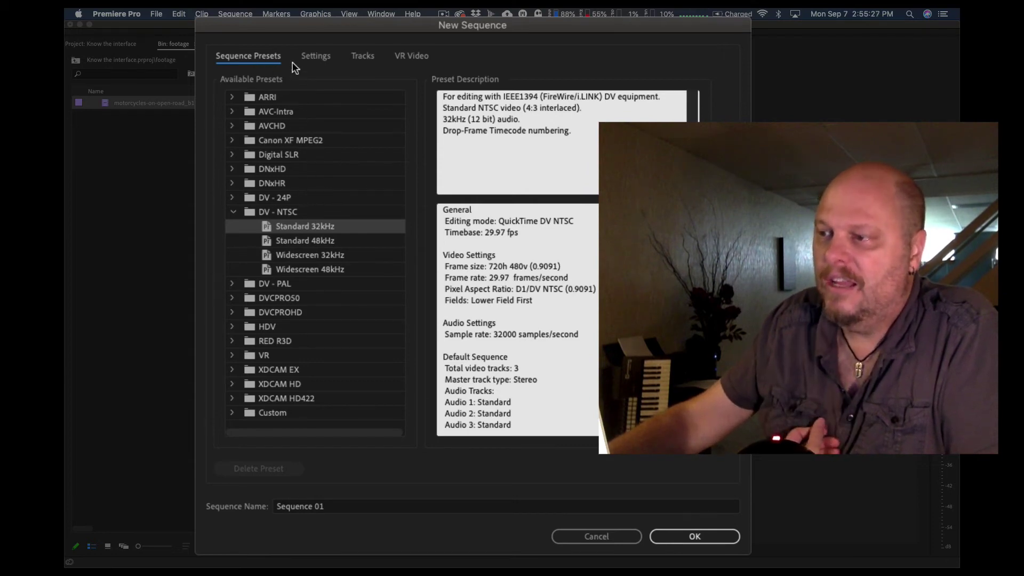
Step: Set the new sequence's editing mode to Custom with a timebase of 29.97 frames/second
click(313, 56)
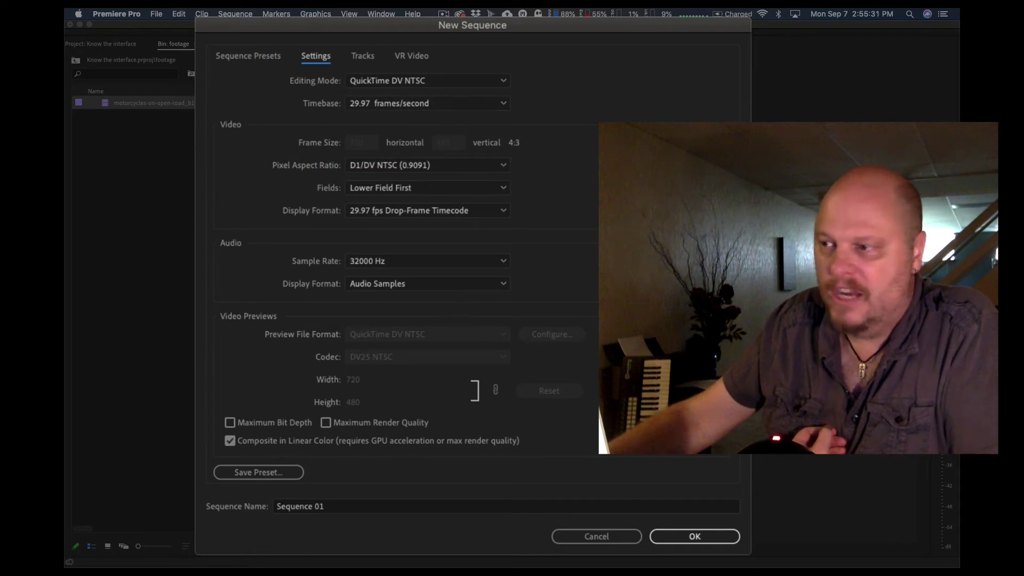
click(398, 81)
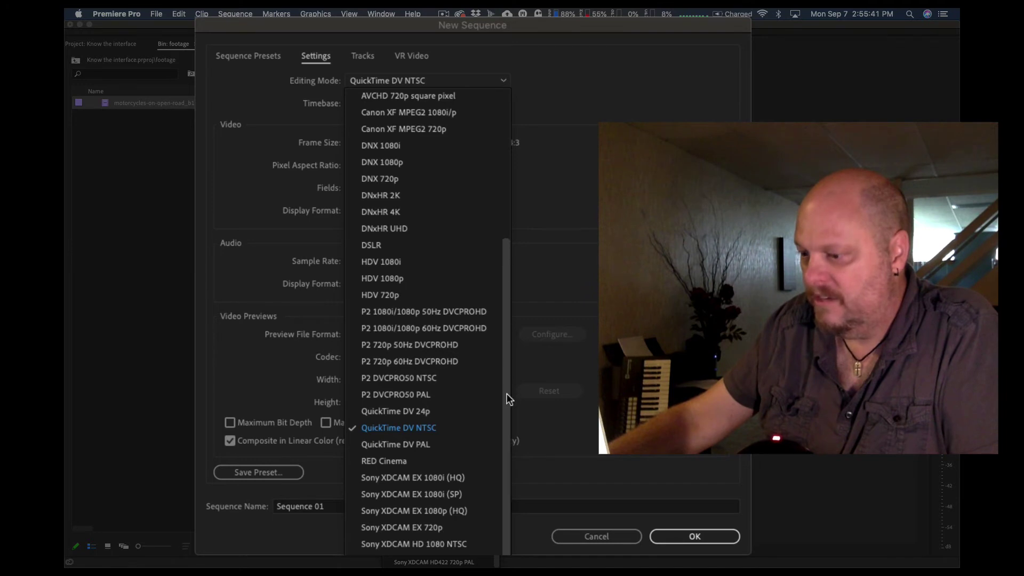
drag(510, 256, 506, 104)
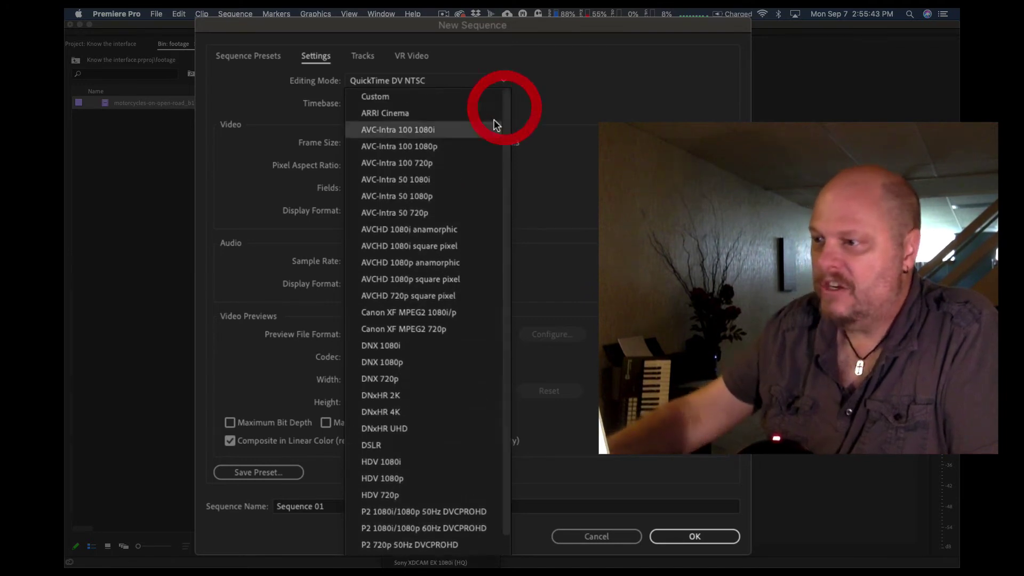
click(410, 98)
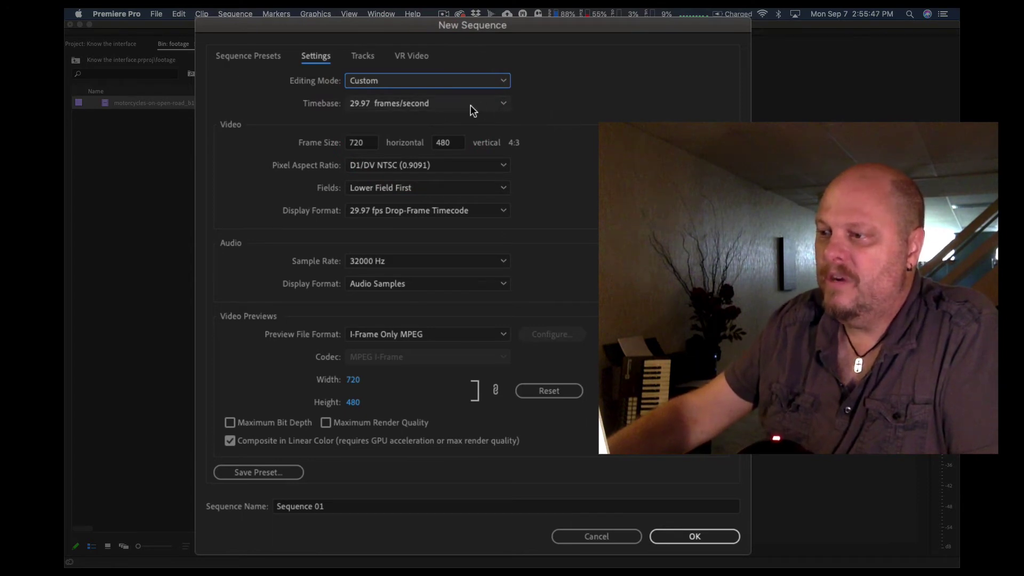
click(393, 105)
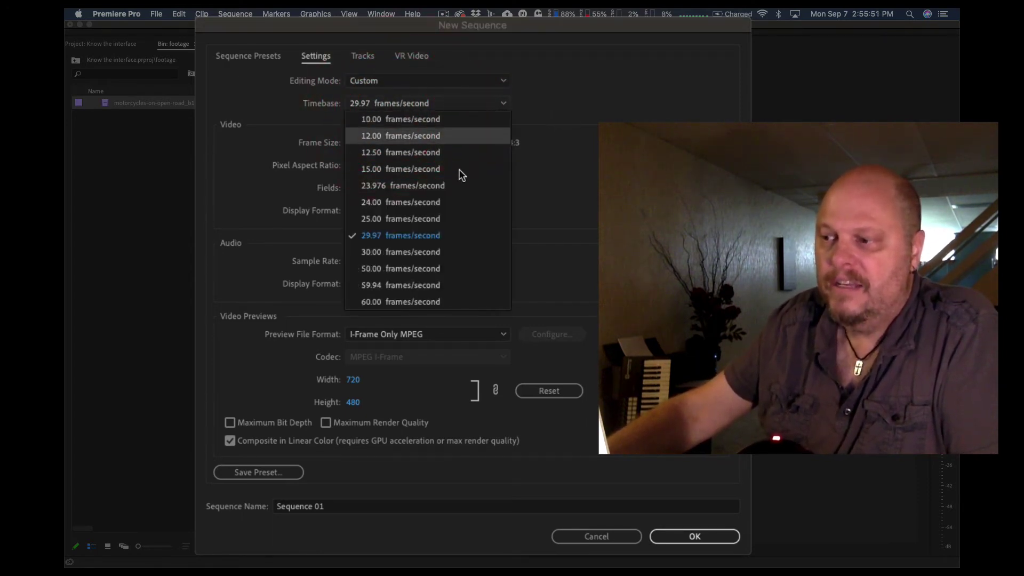
click(416, 235)
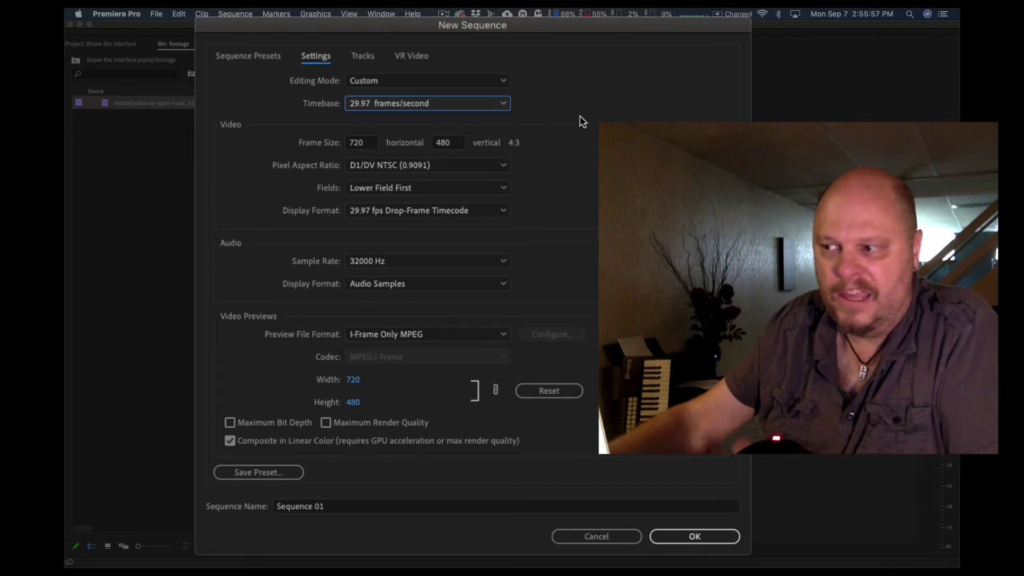
Step: Set the new sequence's pixel aspect ratio to Square Pixels (1.0)
click(549, 217)
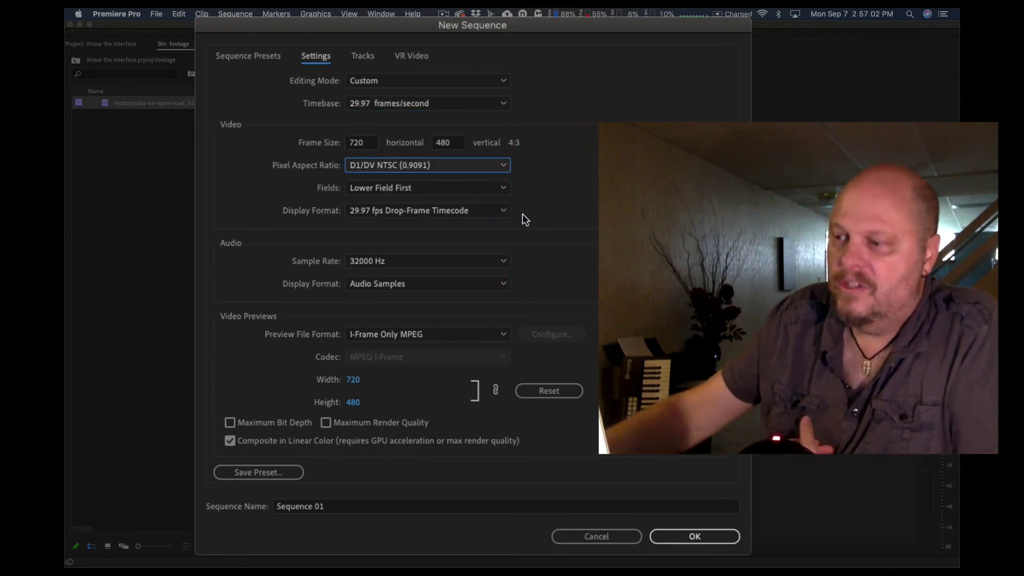
click(376, 164)
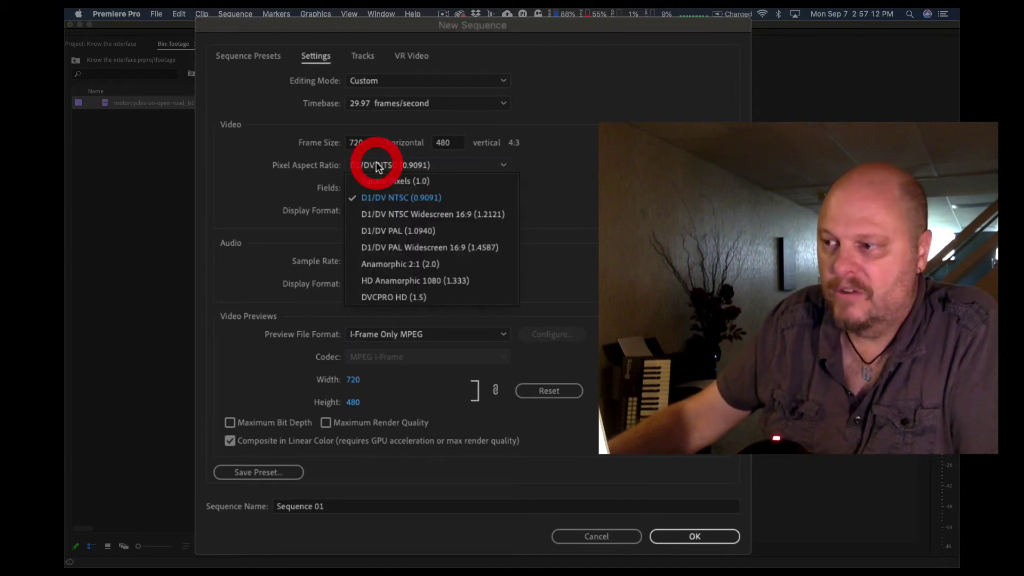
click(430, 182)
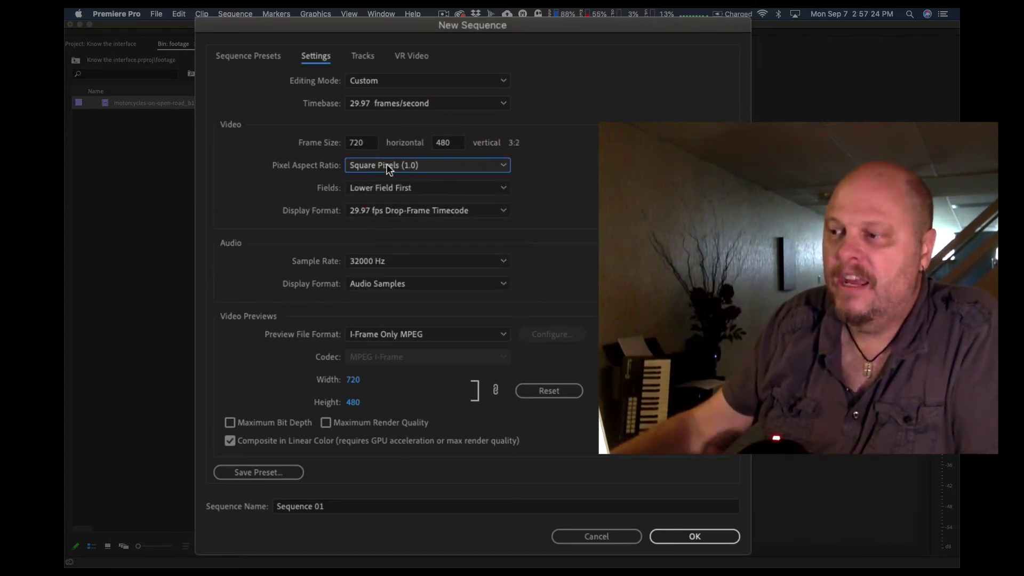
Step: Set the sequence's frame size to 1920 horizontal by 1080 vertical and its fields to No Fields (Progressive Scan)
click(369, 143)
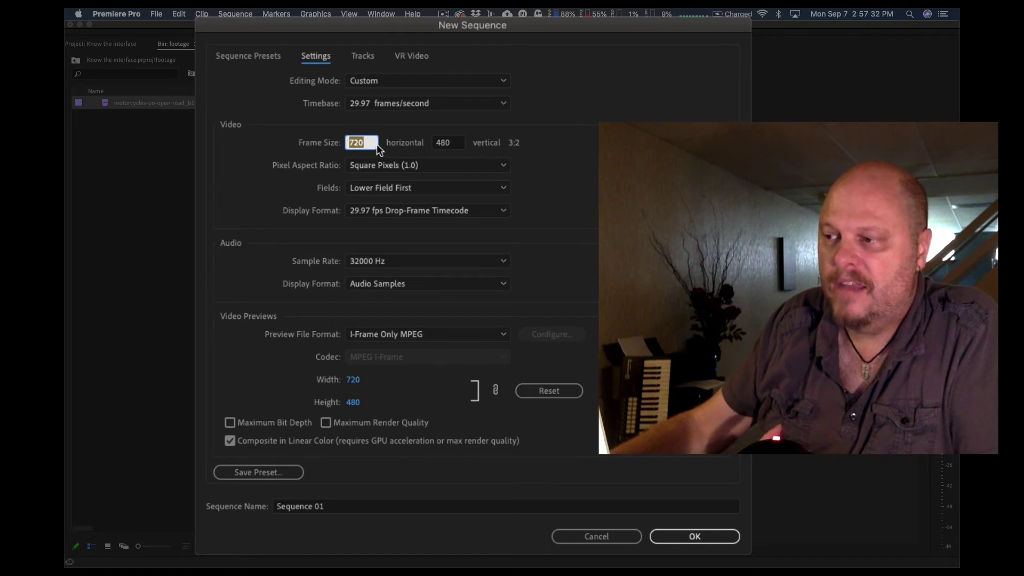
text(1920)
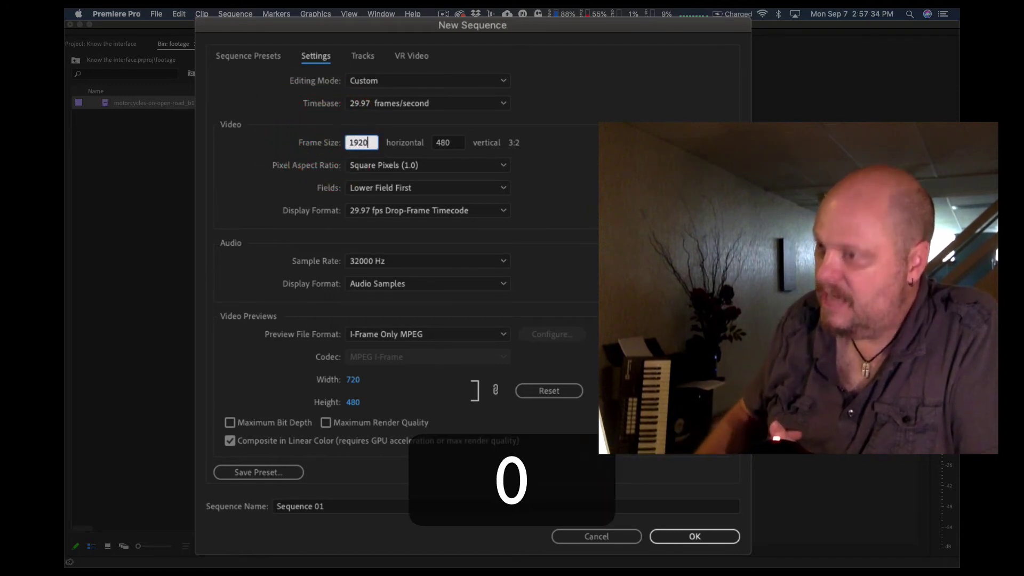
click(448, 143)
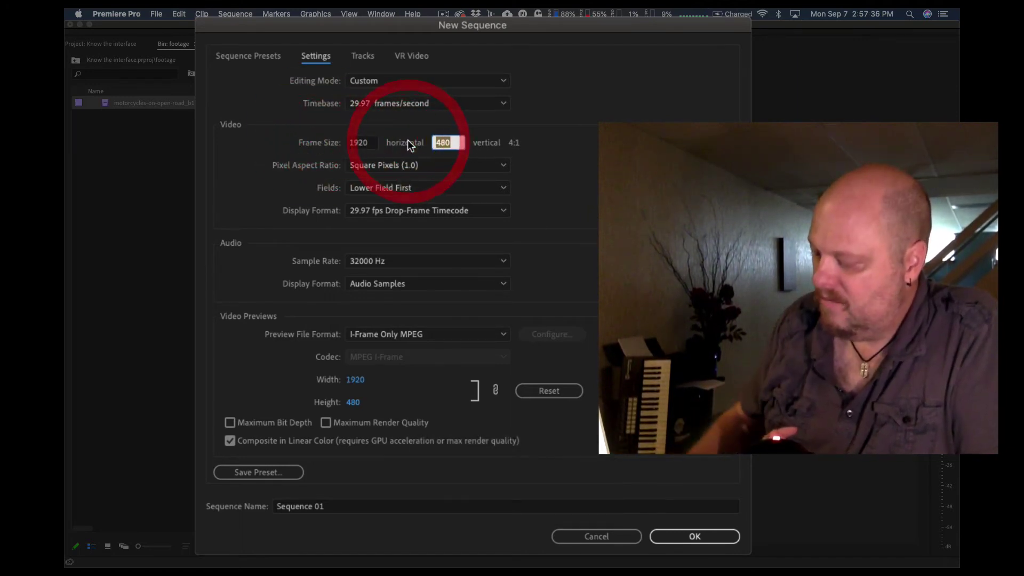
text(1080)
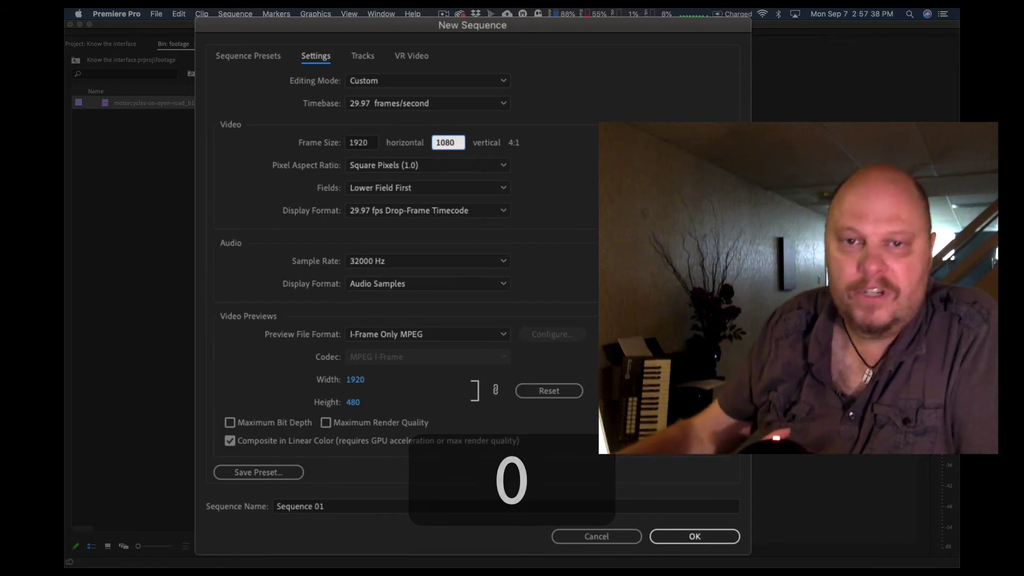
click(554, 161)
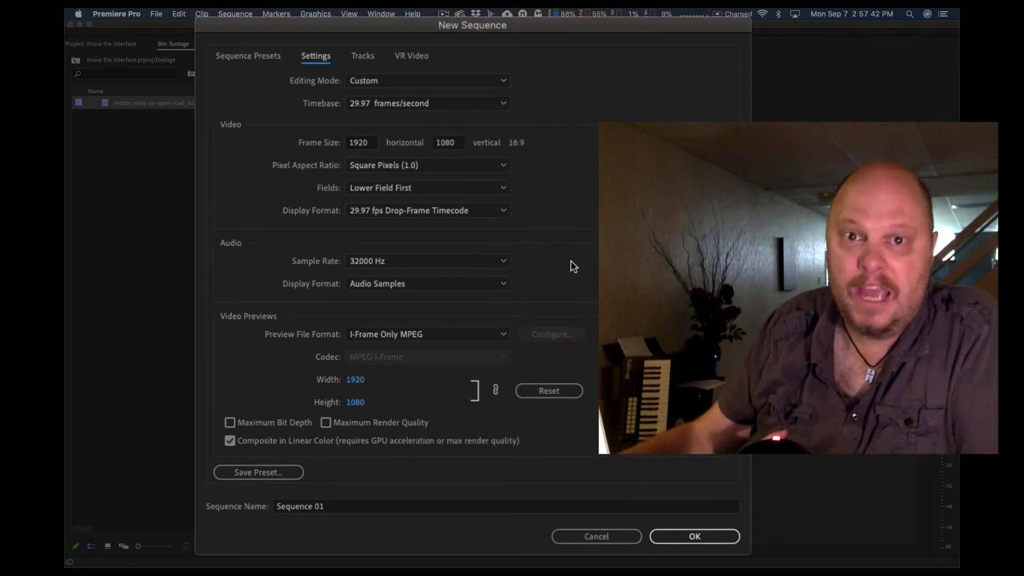
click(458, 142)
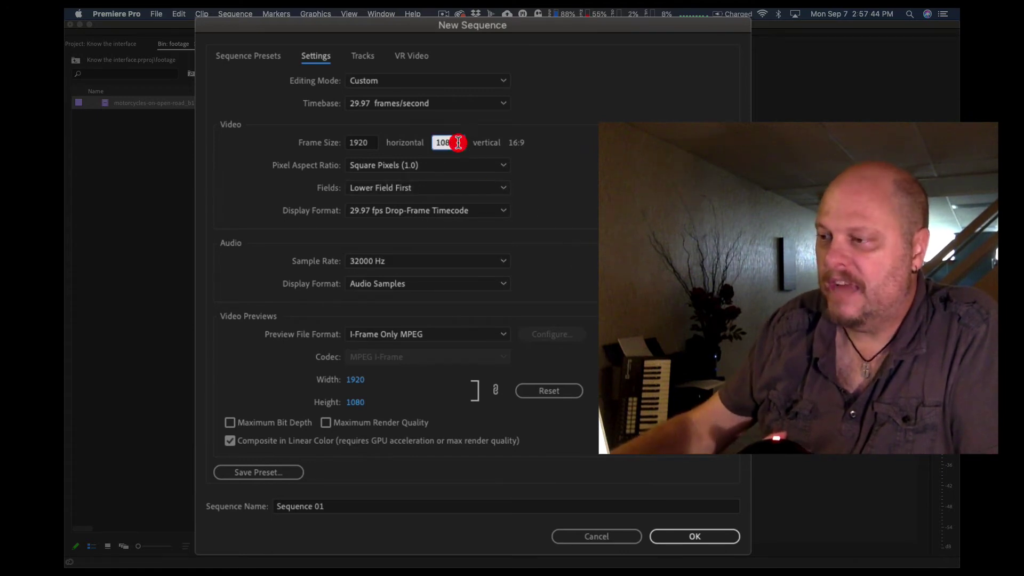
click(549, 160)
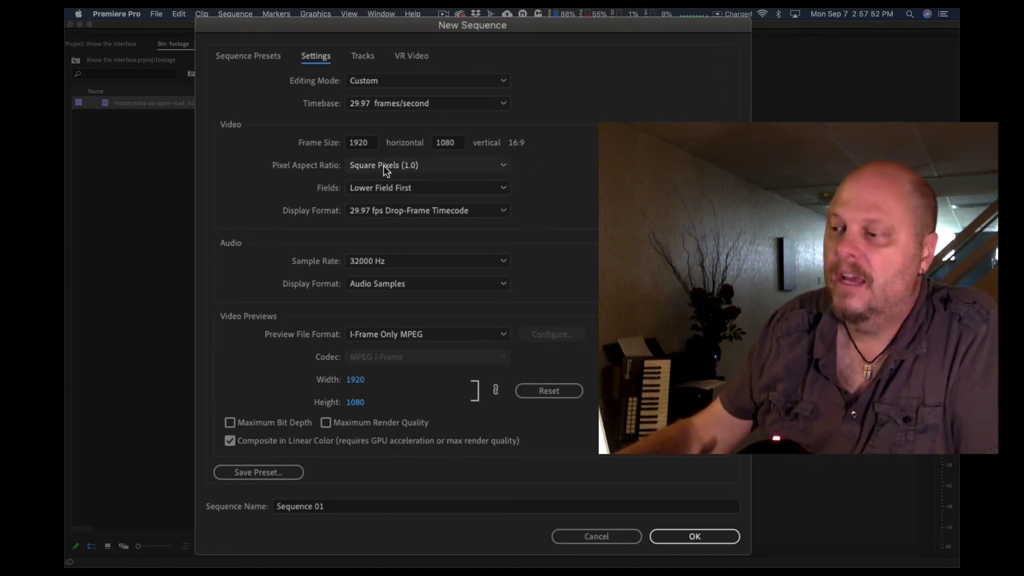
click(412, 190)
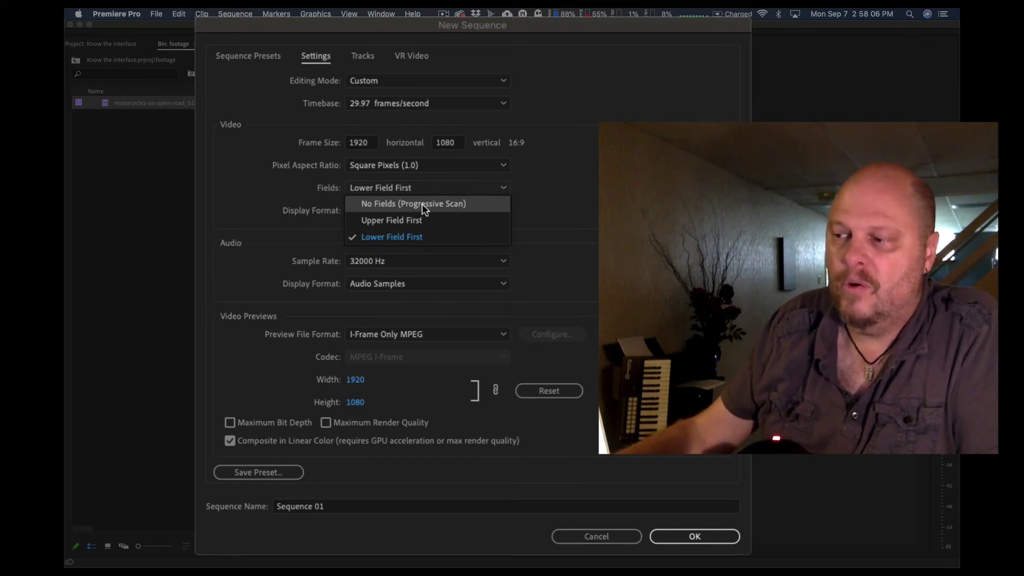
click(437, 205)
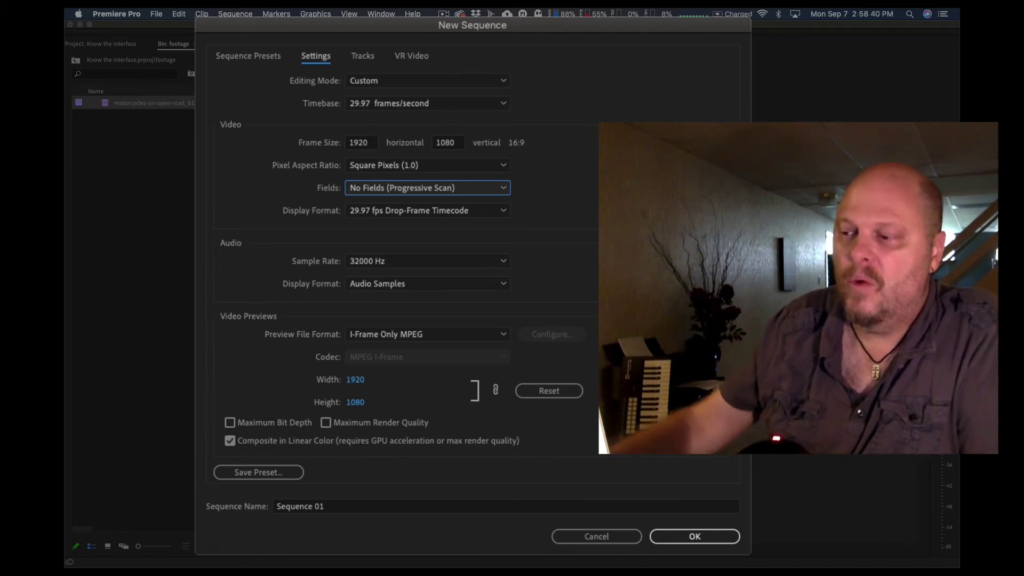
Step: Set the video preview file format to QuickTime with the Apple ProRes 422 codec
click(505, 335)
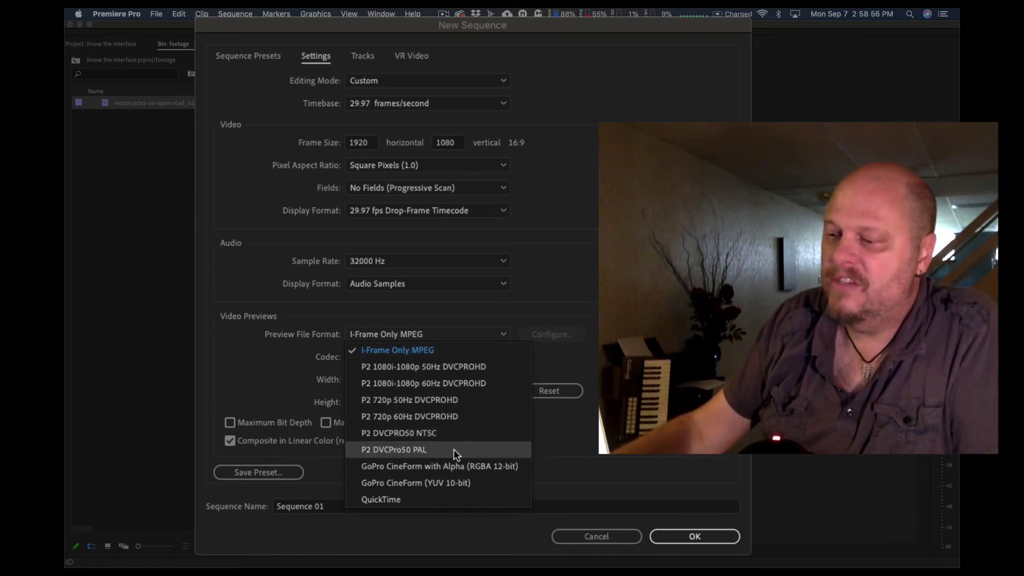
click(375, 501)
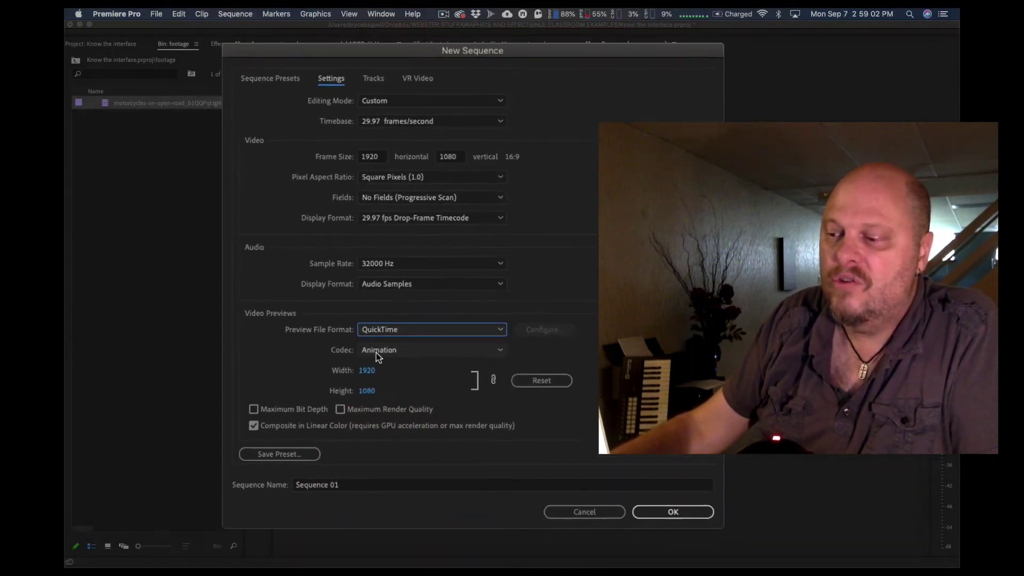
click(410, 338)
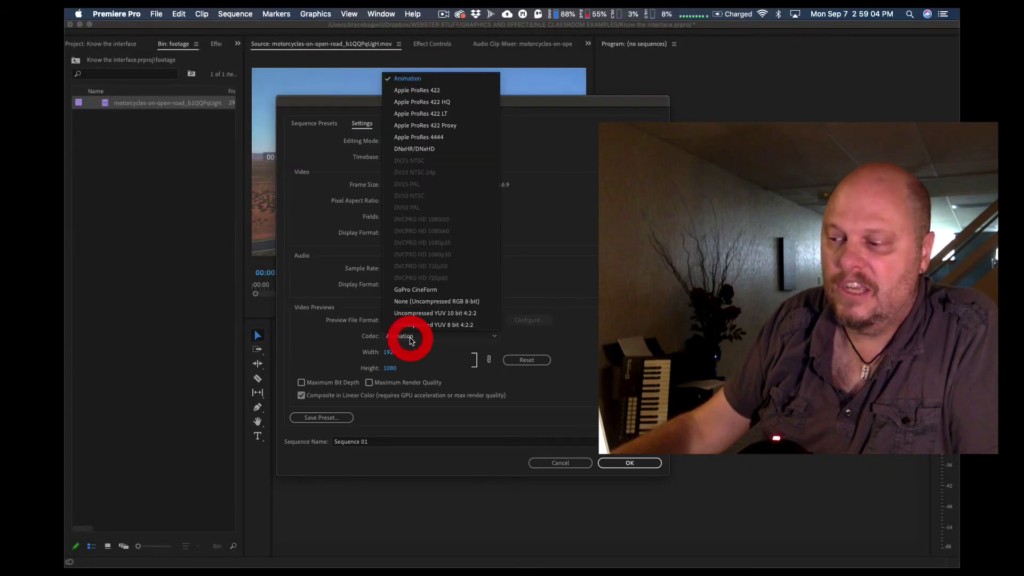
click(456, 91)
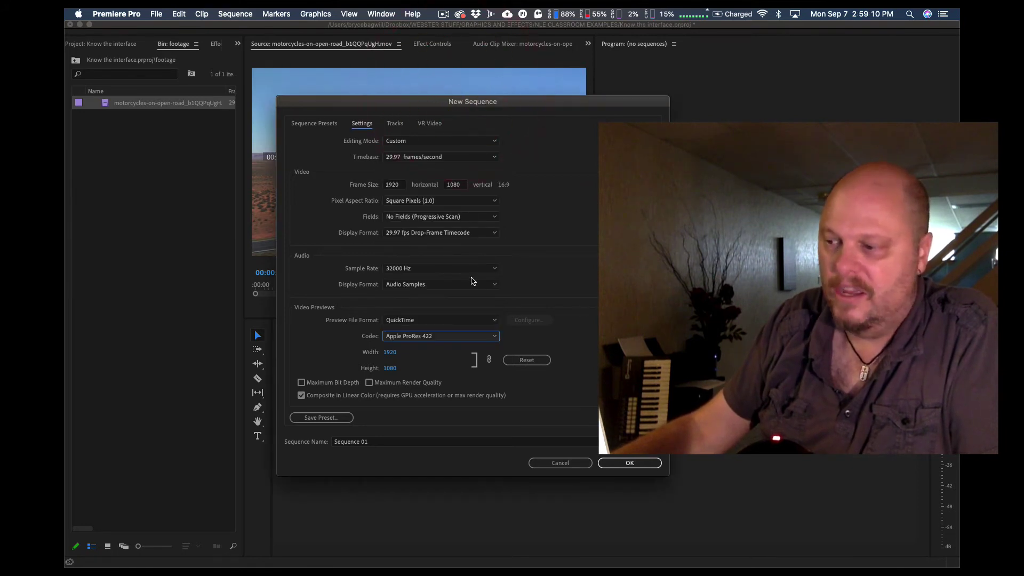
click(475, 336)
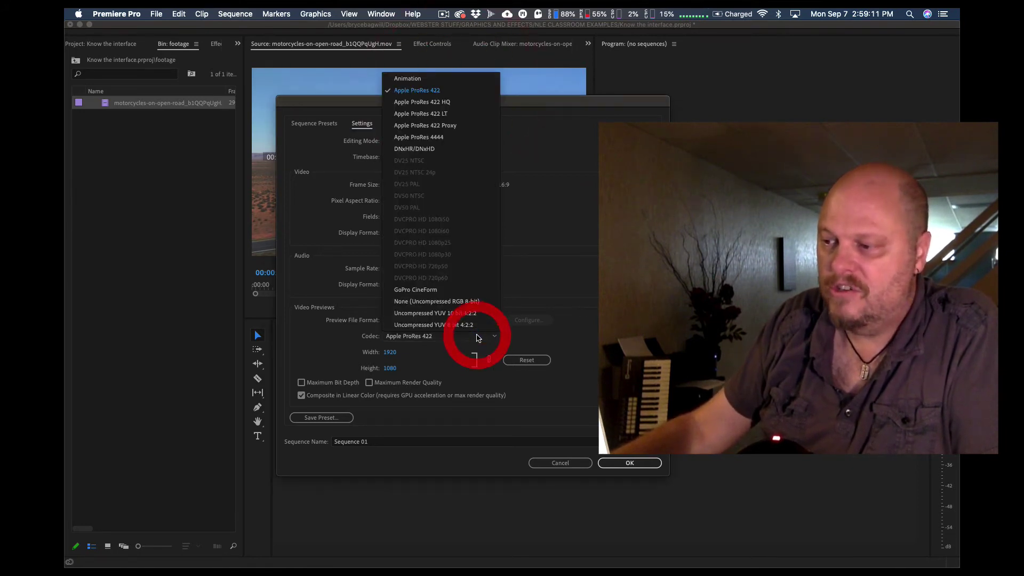
click(461, 92)
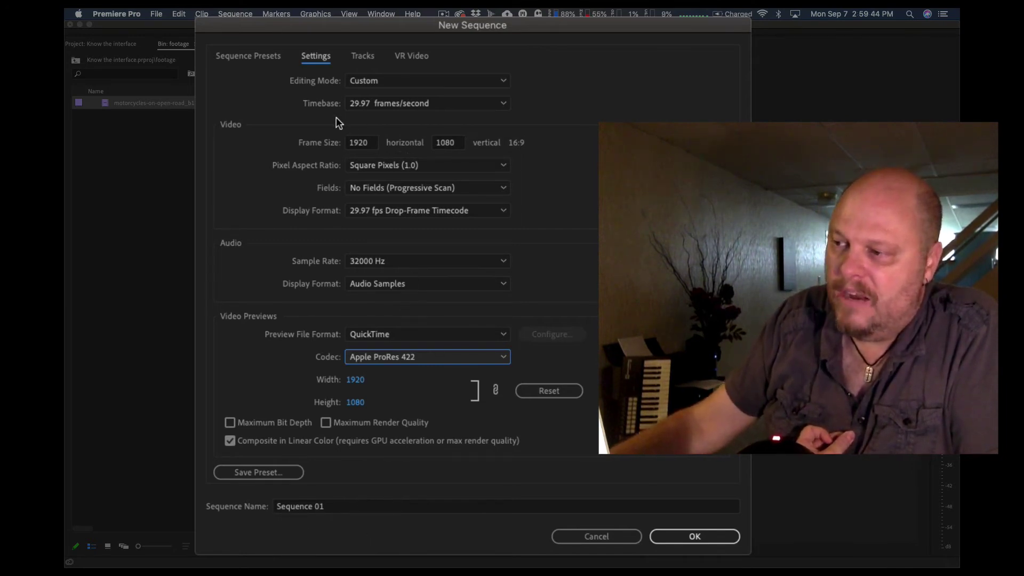
Step: Name the new sequence demo
drag(331, 507, 206, 507)
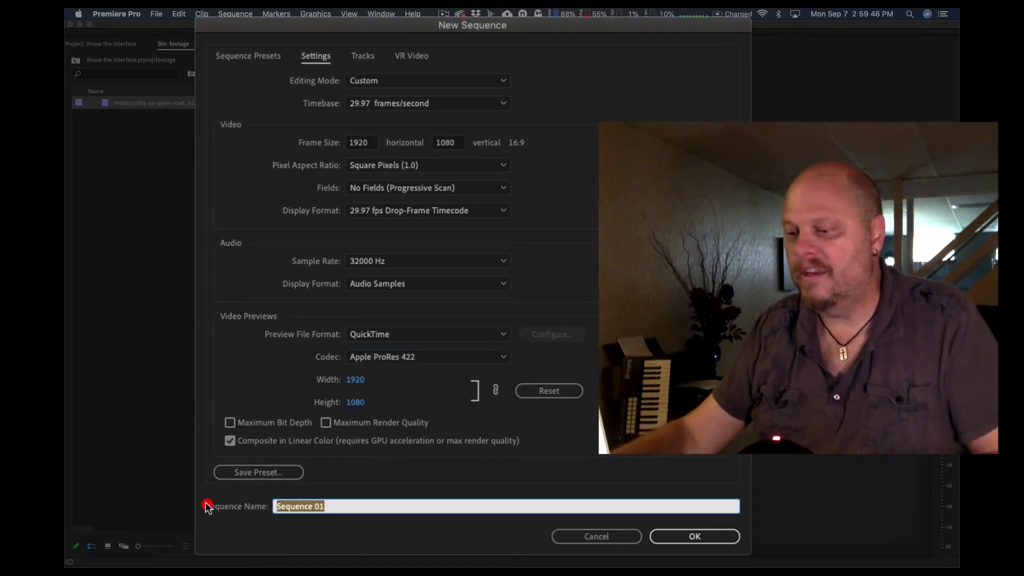
text(demo)
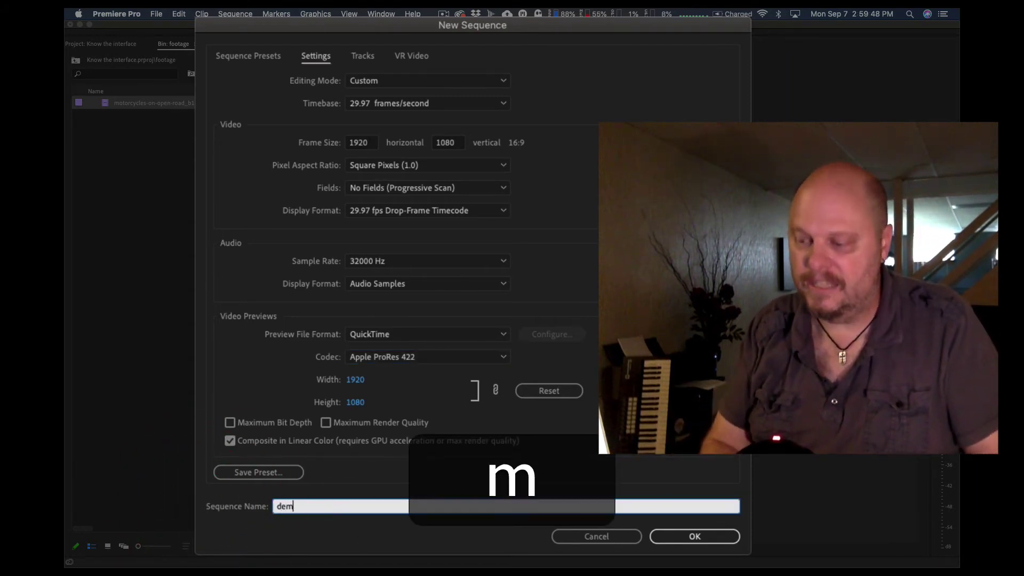
Step: Finish naming the new sequence demo 1 and create it
text( 1)
key(Return)
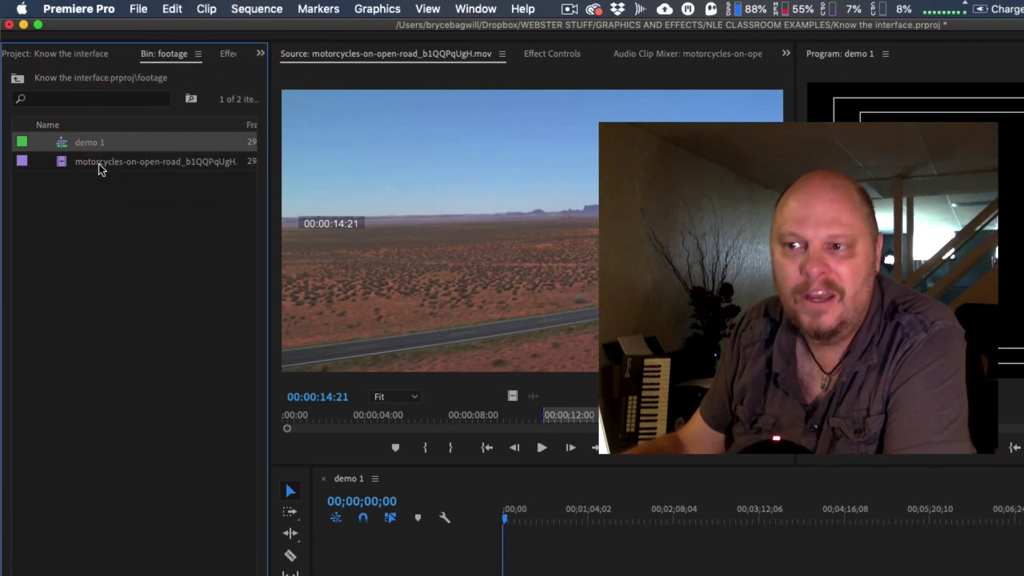
Step: Move the demo 1 sequence out of the footage bin to the top level of the project
mouse_move(77, 148)
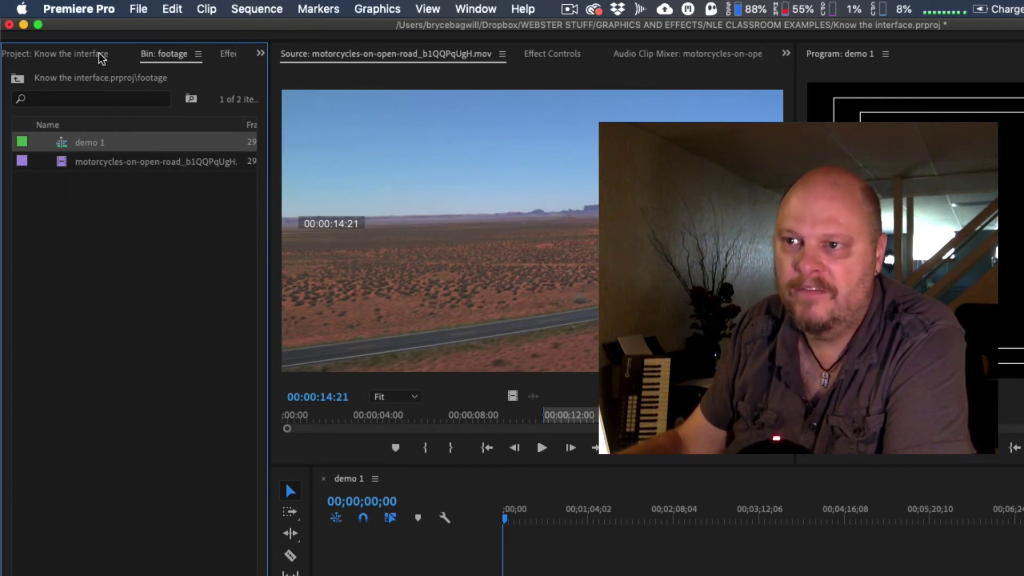
click(70, 55)
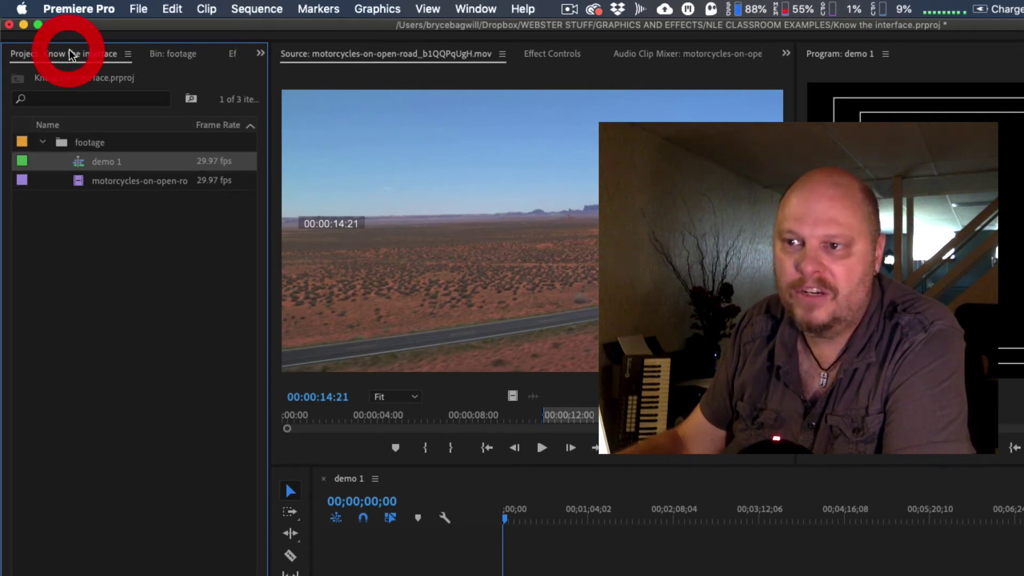
drag(63, 143, 46, 286)
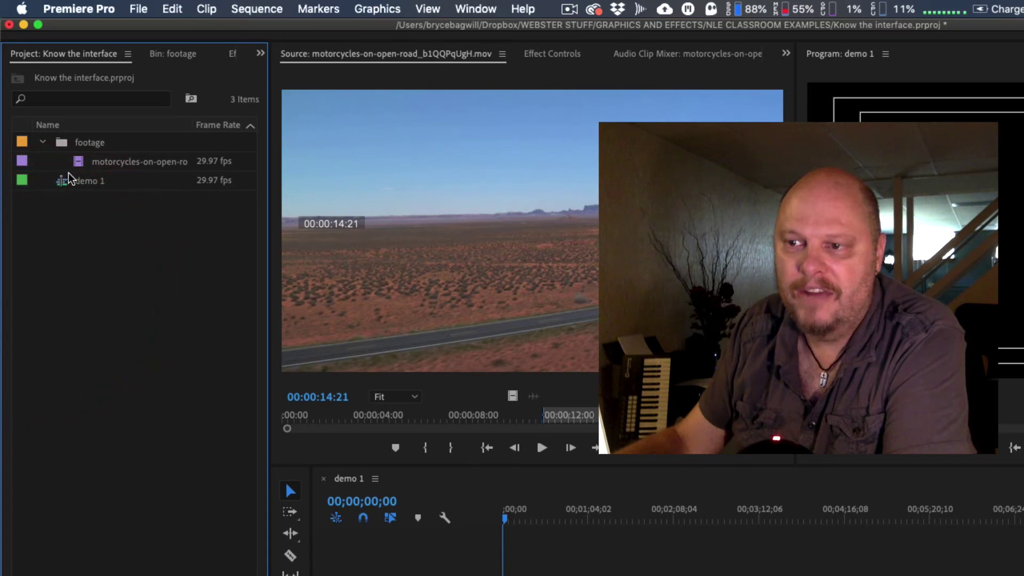
click(43, 143)
click(43, 143)
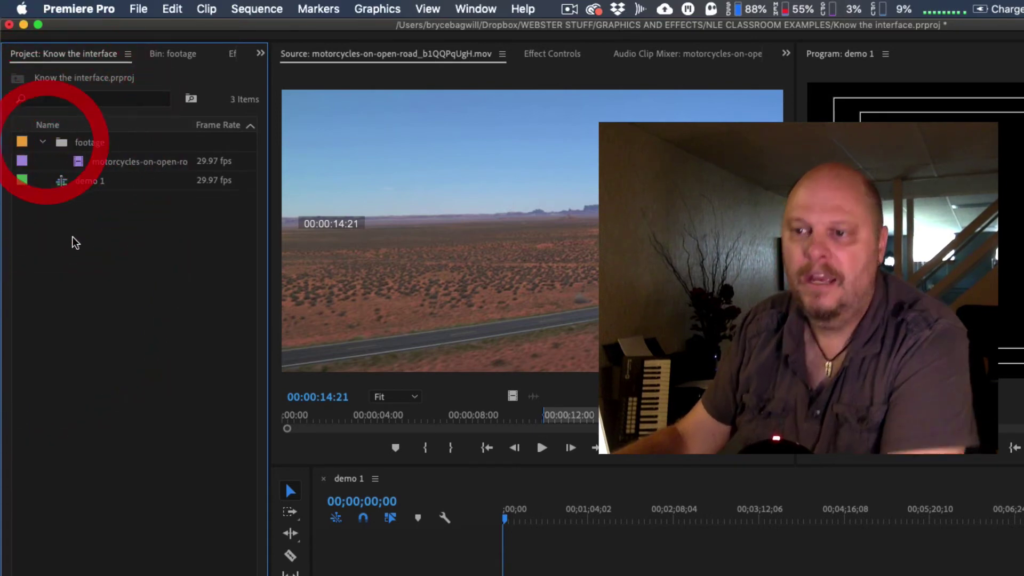
Step: Create a new bin named SEQs at the top level of the project
click(72, 236)
right_click(81, 230)
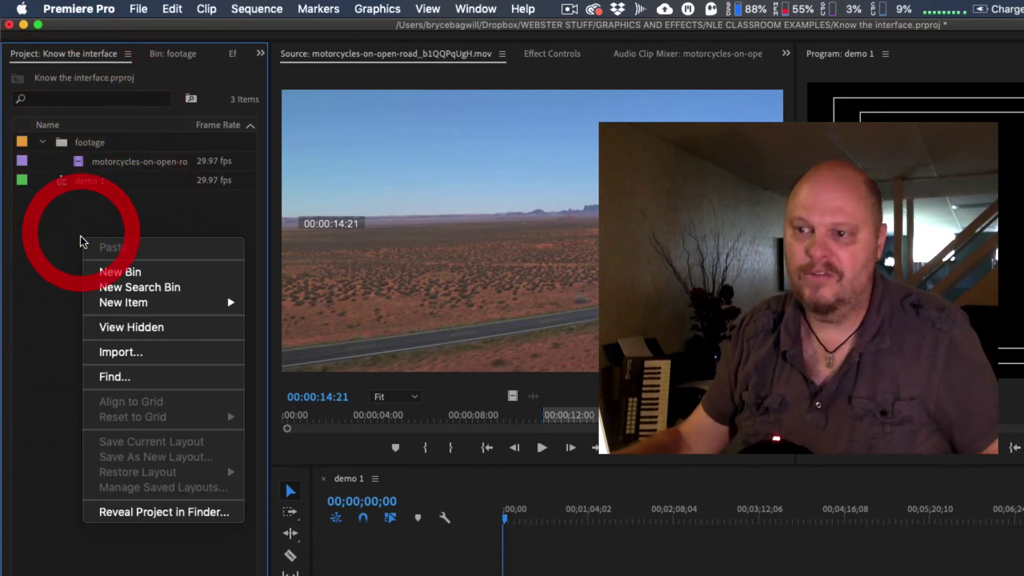
click(135, 273)
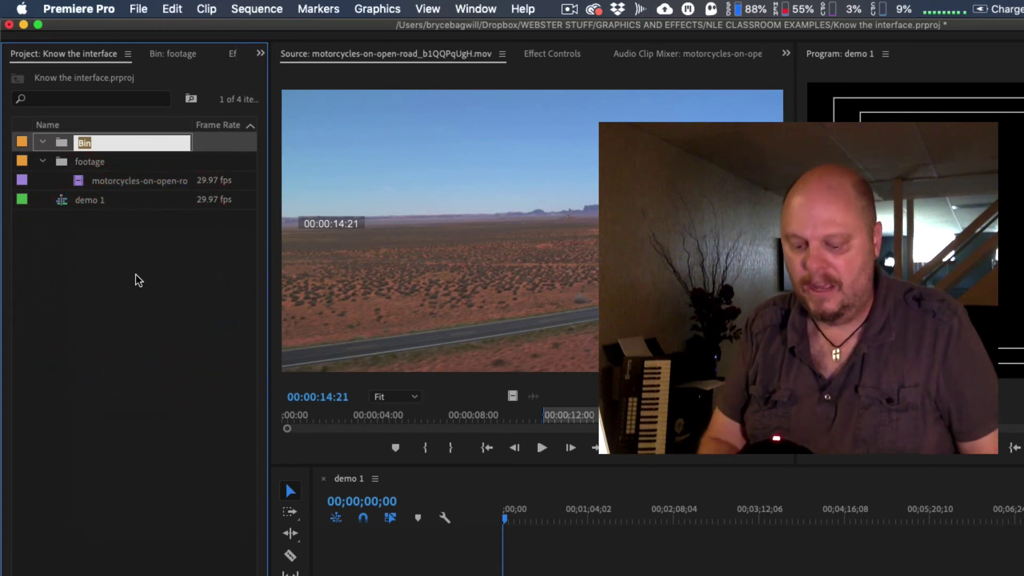
text(se)
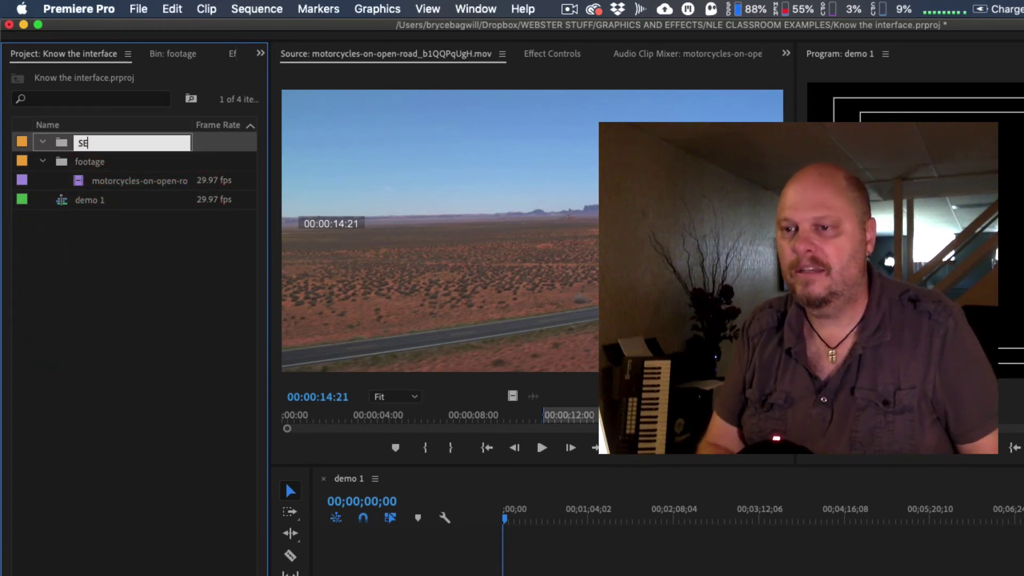
text(Q)
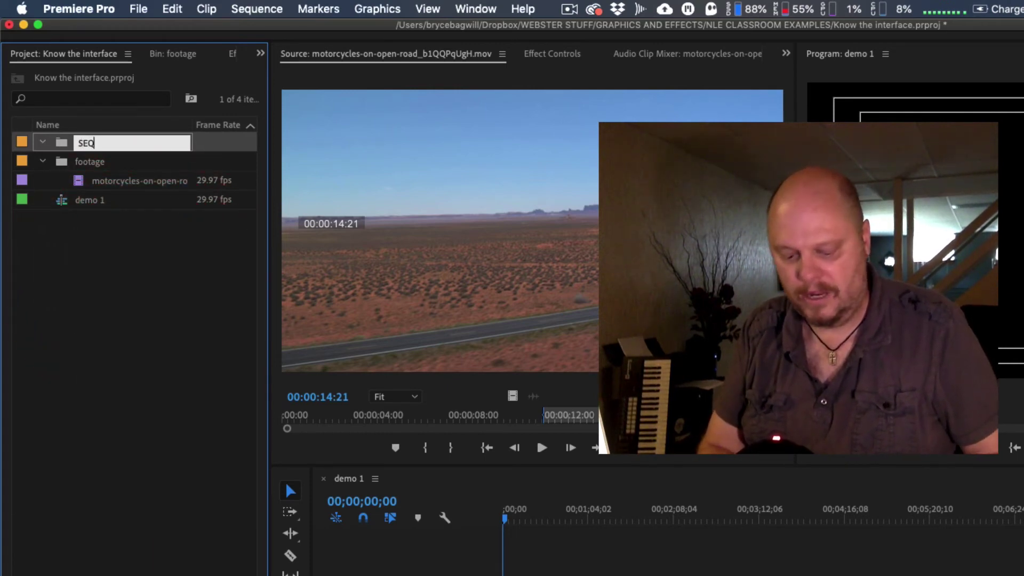
text(s)
key(Tab)
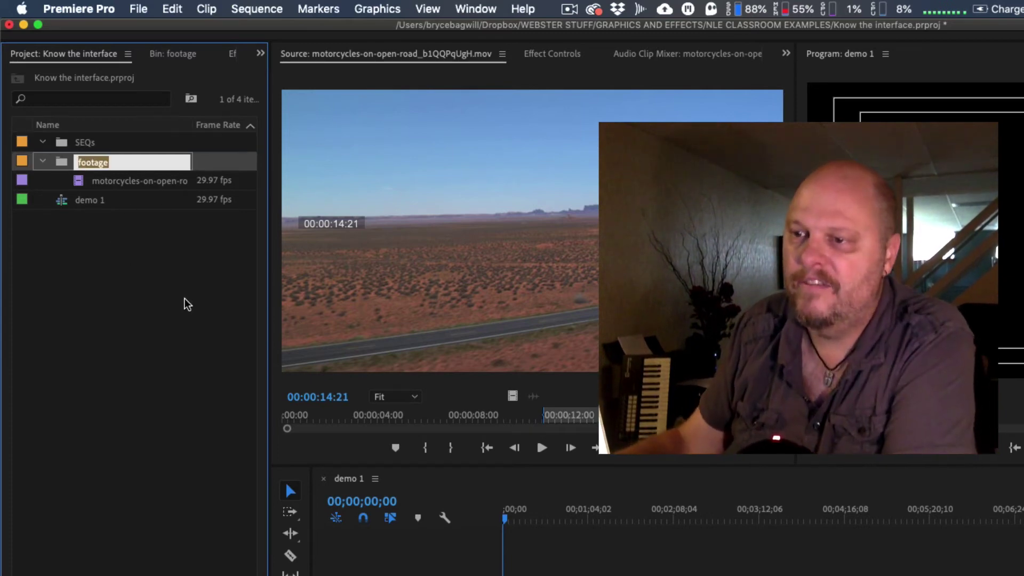
Step: Move the demo 1 sequence into the SEQs bin and open that bin
click(63, 201)
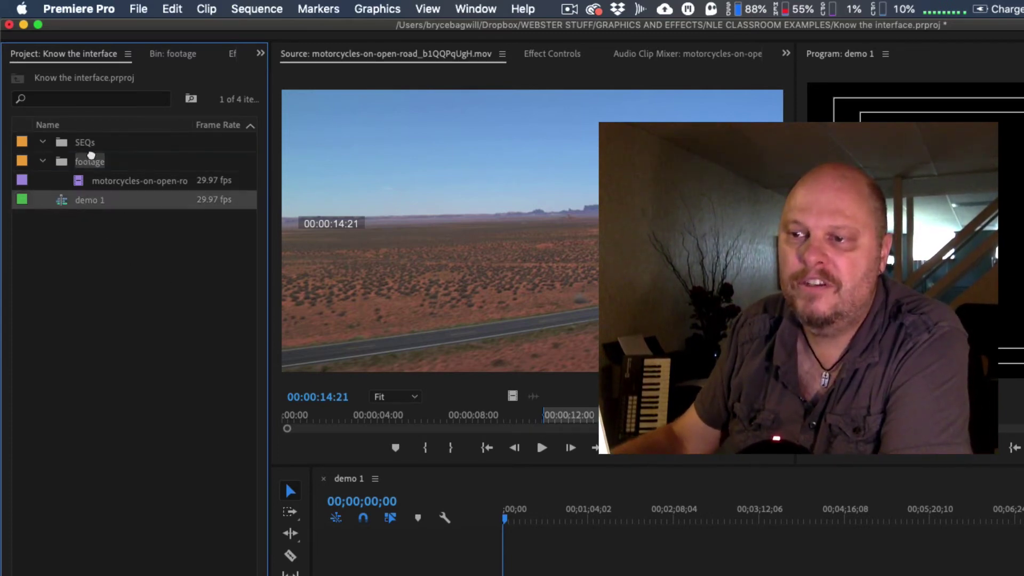
drag(91, 155, 81, 142)
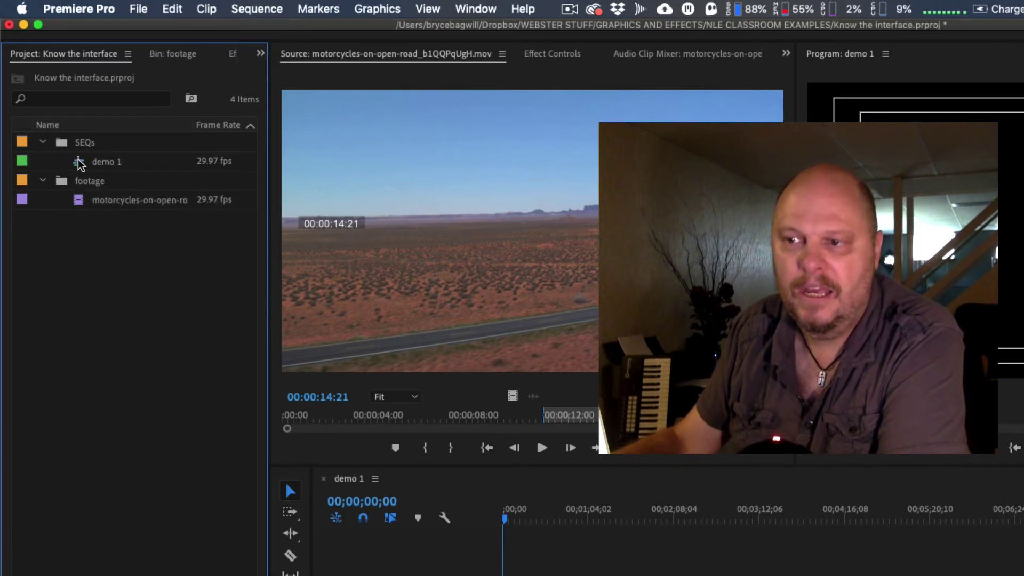
double_click(62, 145)
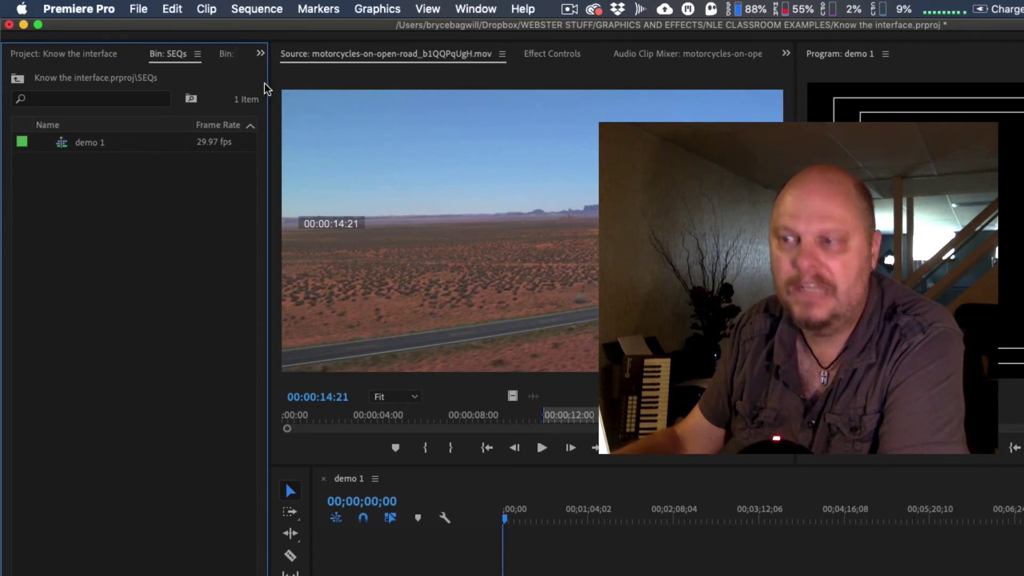
Step: Switch to the footage bin and back to the SEQs bin, and select the demo 1 sequence
click(260, 54)
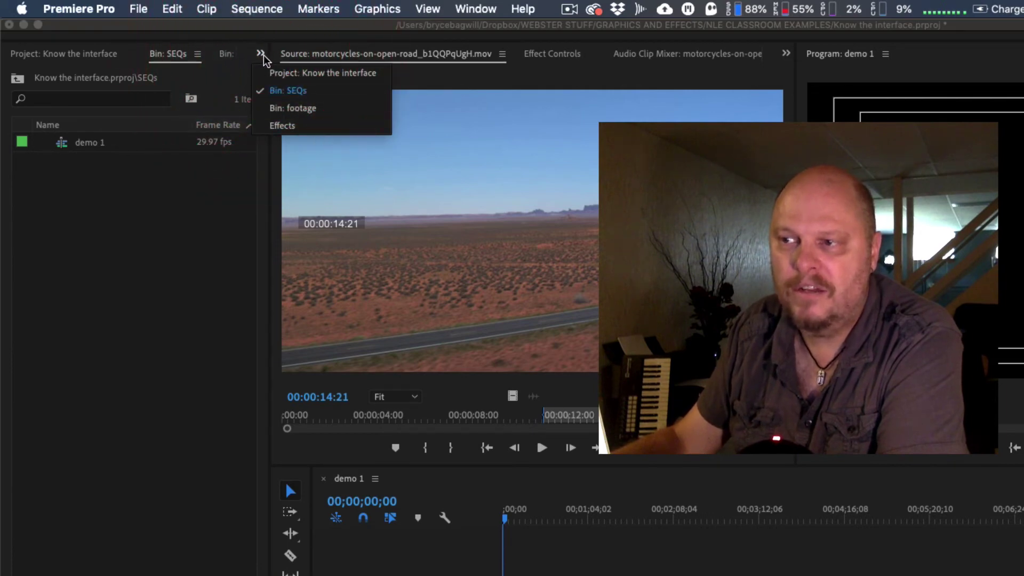
click(300, 108)
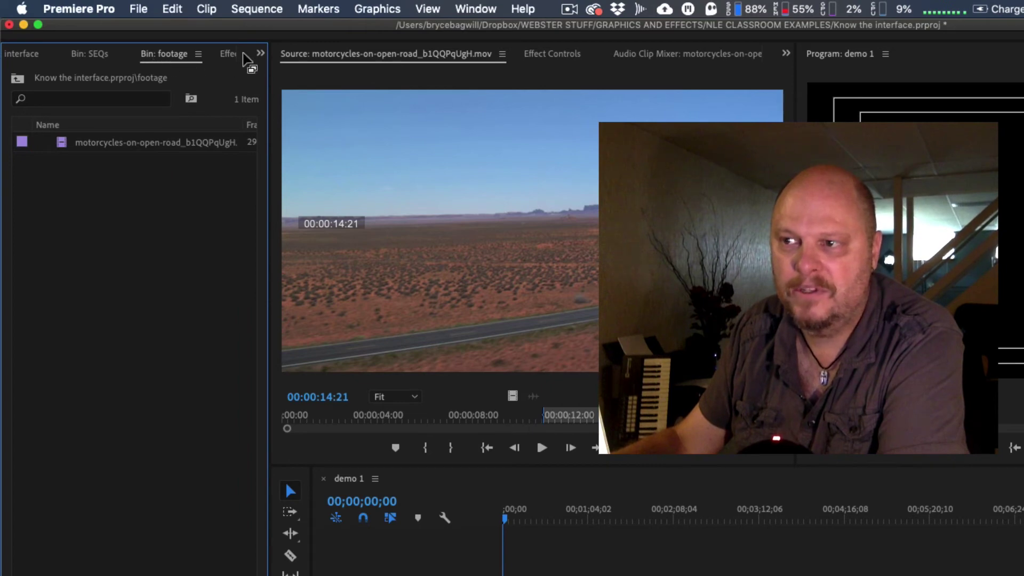
click(260, 54)
click(279, 91)
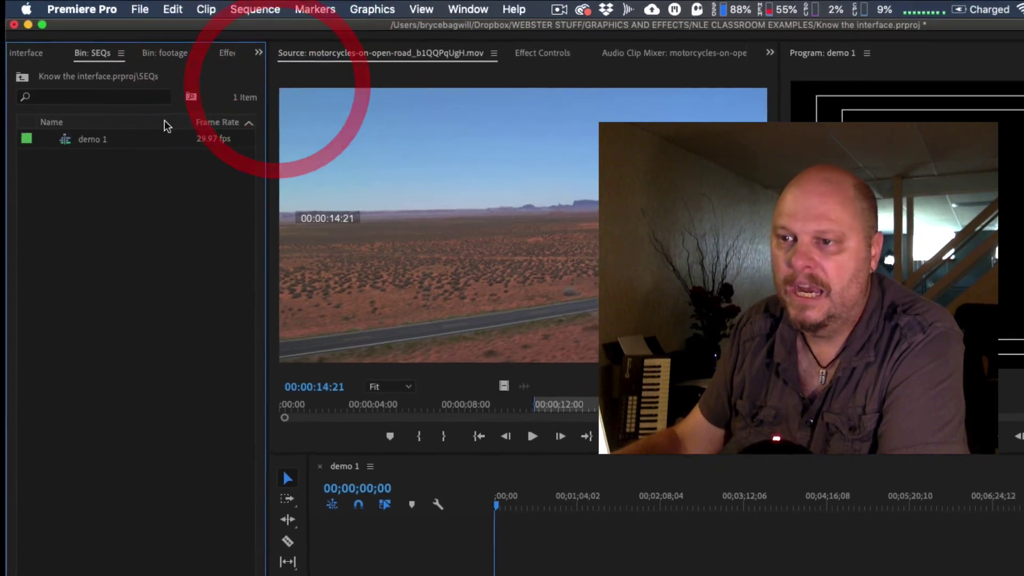
click(62, 142)
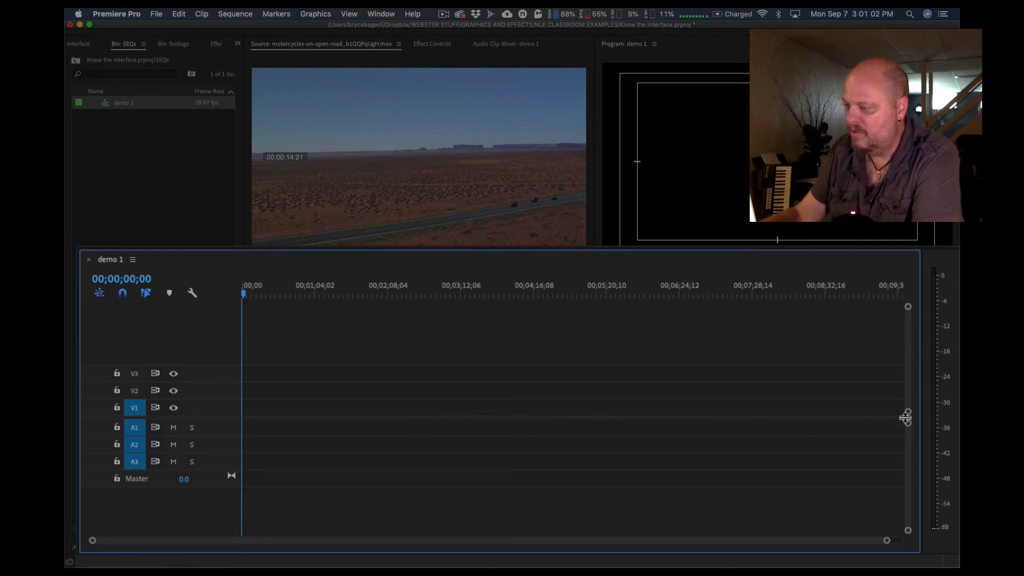
Step: Adjust the divider between the video and audio tracks of demo 1 and restore the enlarged timeline to its normal size
drag(904, 417, 905, 364)
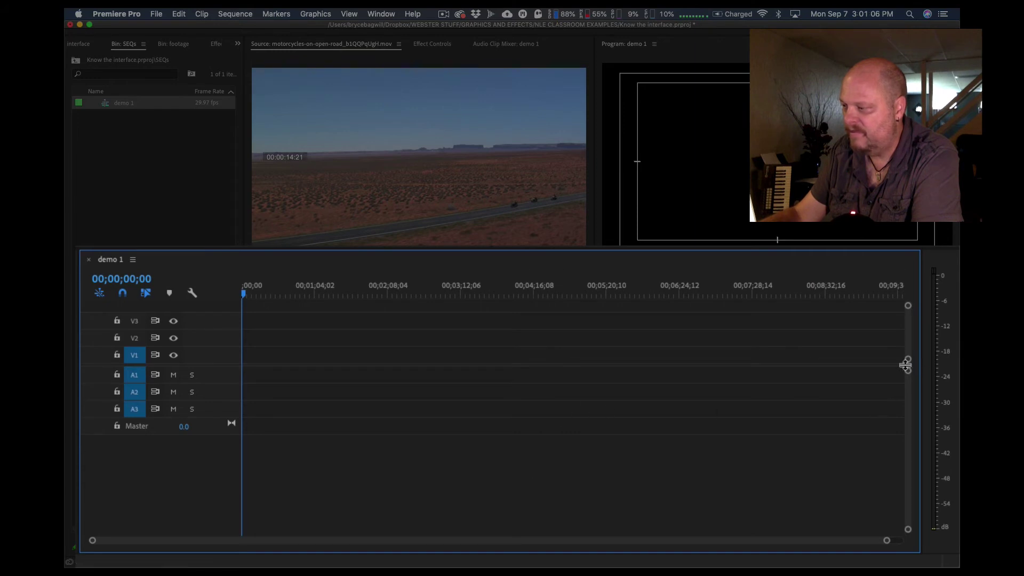
drag(907, 370, 903, 458)
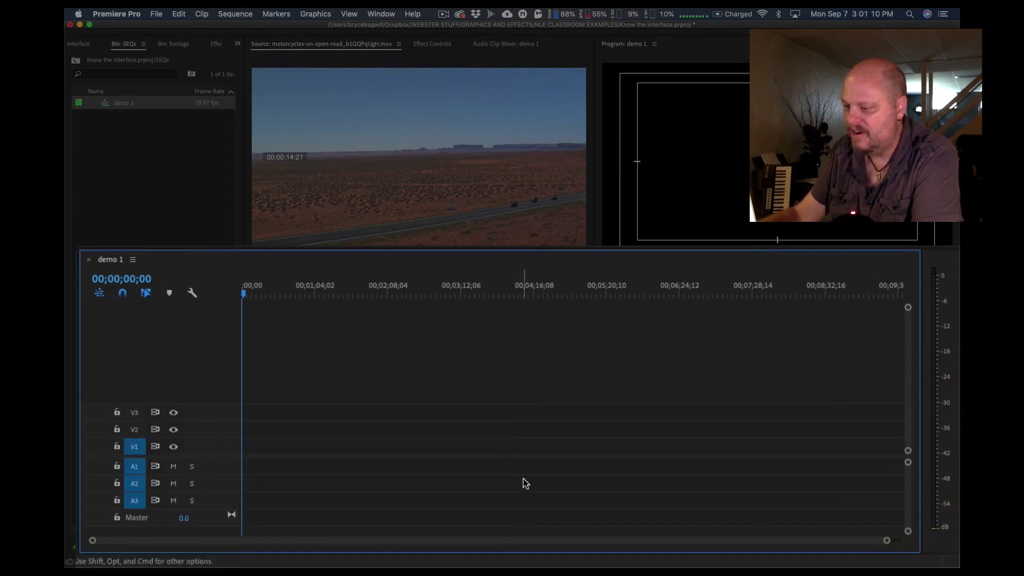
drag(902, 455, 901, 399)
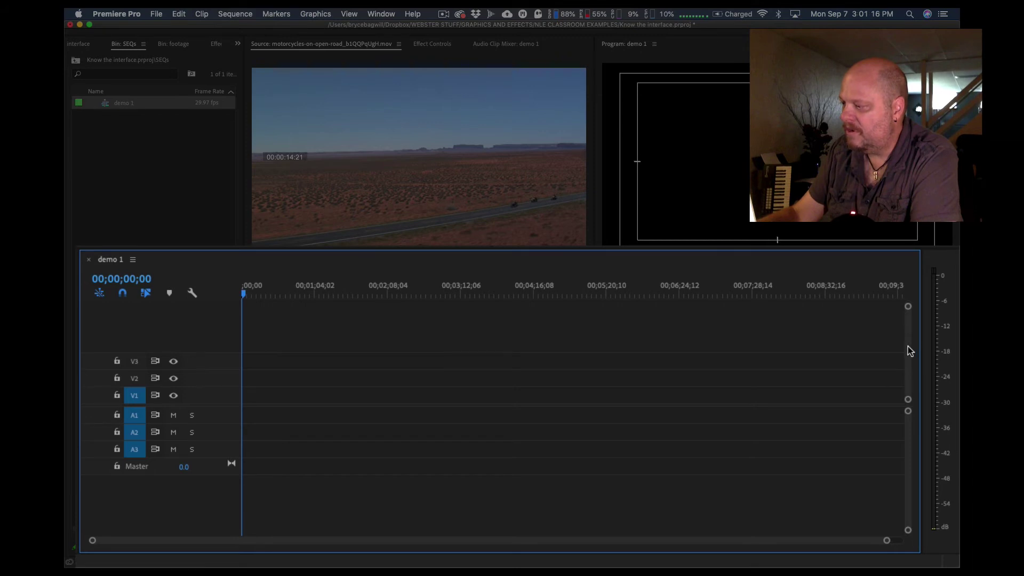
mouse_move(908, 411)
mouse_down()
mouse_move(911, 423)
mouse_move(905, 409)
mouse_up()
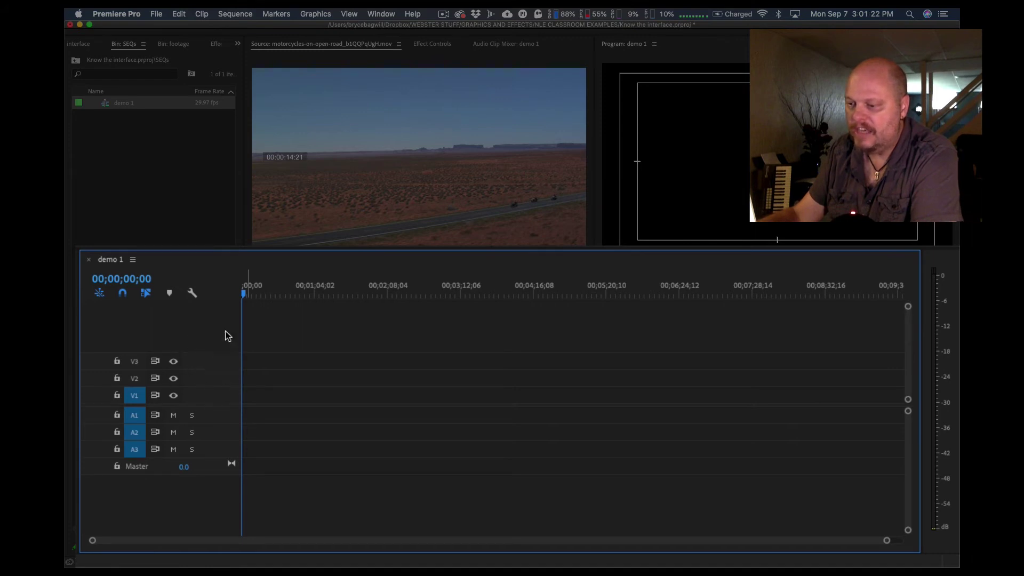
key(grave)
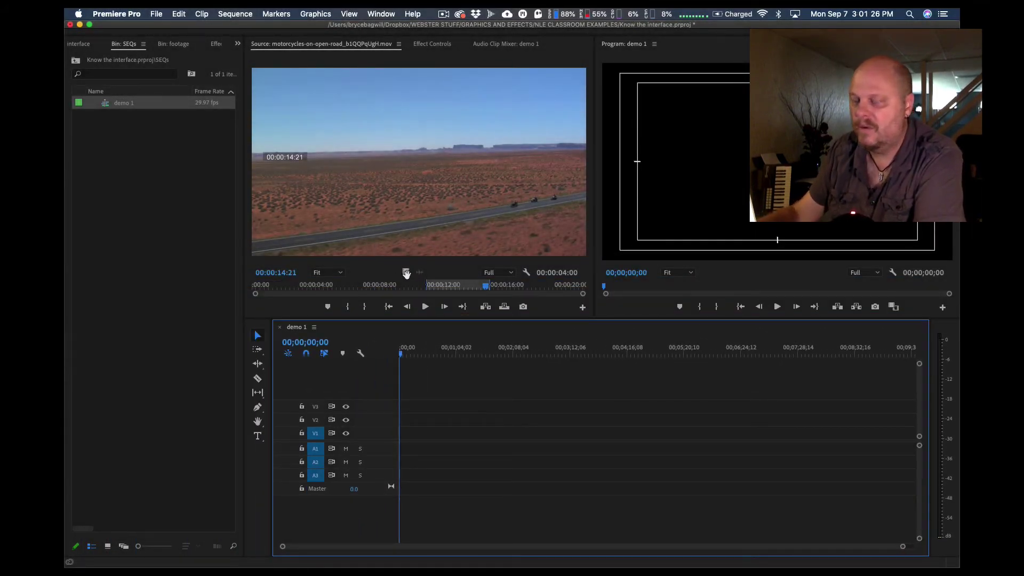
Step: Place the marked portion of the motorcycles-on-open-road source clip on track V1 at the start of demo 1
click(359, 150)
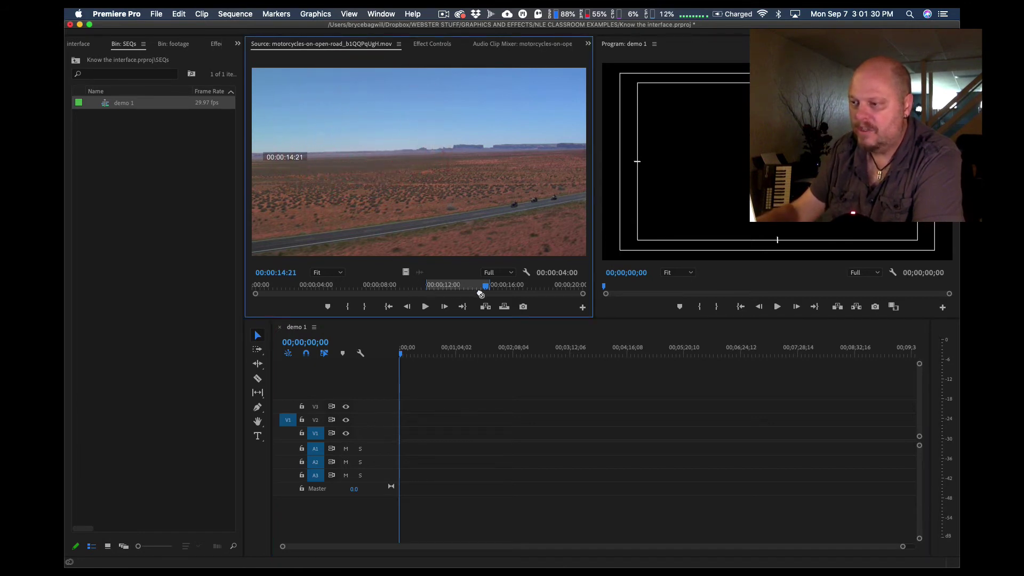
drag(487, 335, 401, 437)
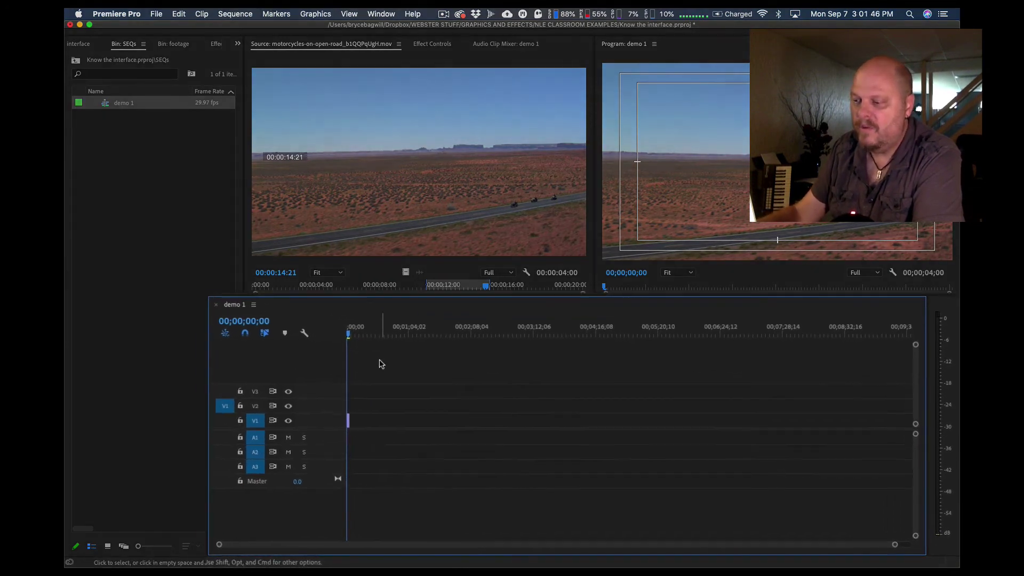
Step: Zoom the demo 1 timeline in and out repeatedly to view the clip at different time scales
key(minus)
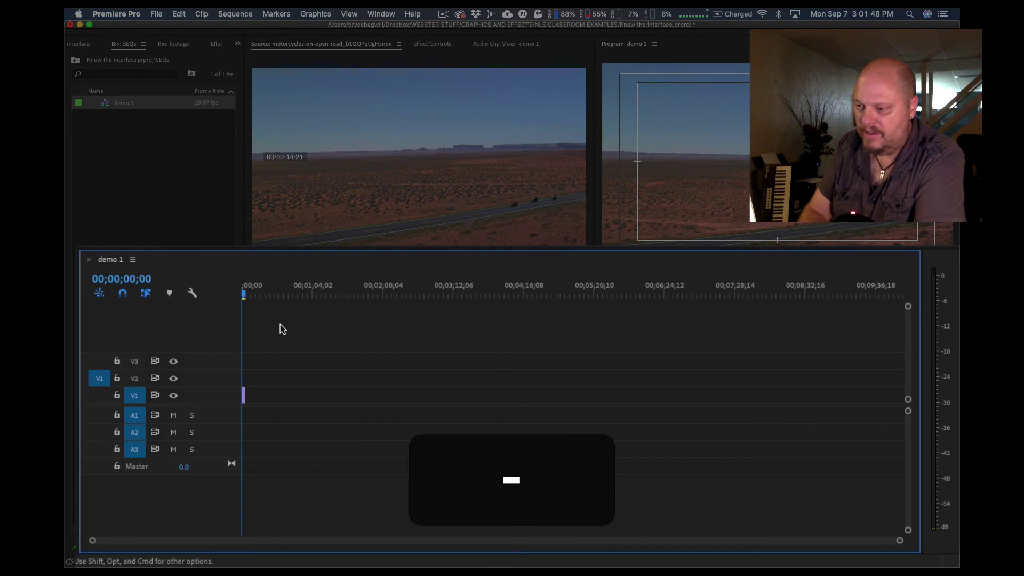
key(equal)
key(equal)
key(equal)
key(equal)
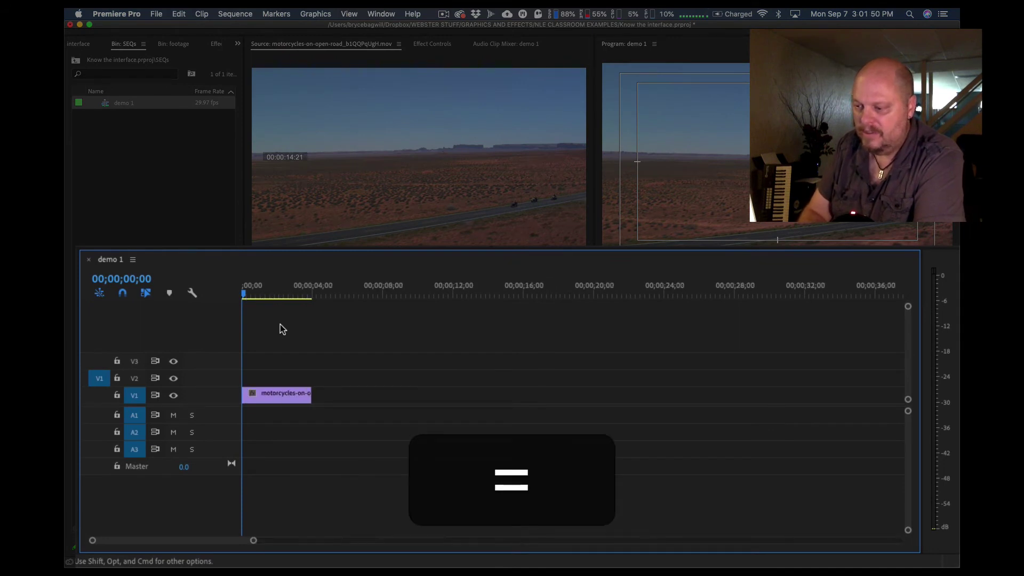
key(minus)
key(minus)
key(minus)
key(minus)
key(equal)
key(equal)
key(equal)
key(equal)
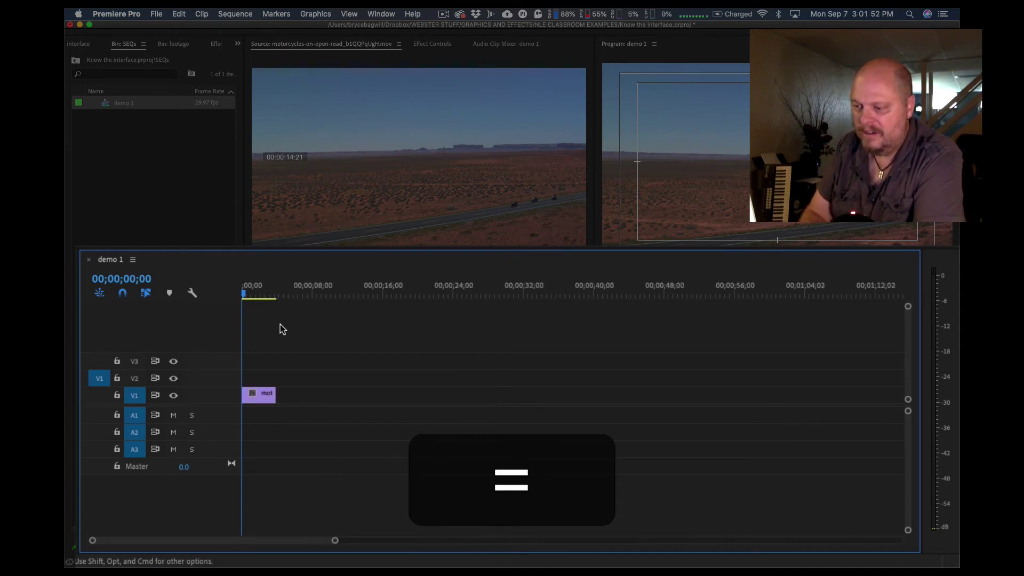
key(minus)
key(minus)
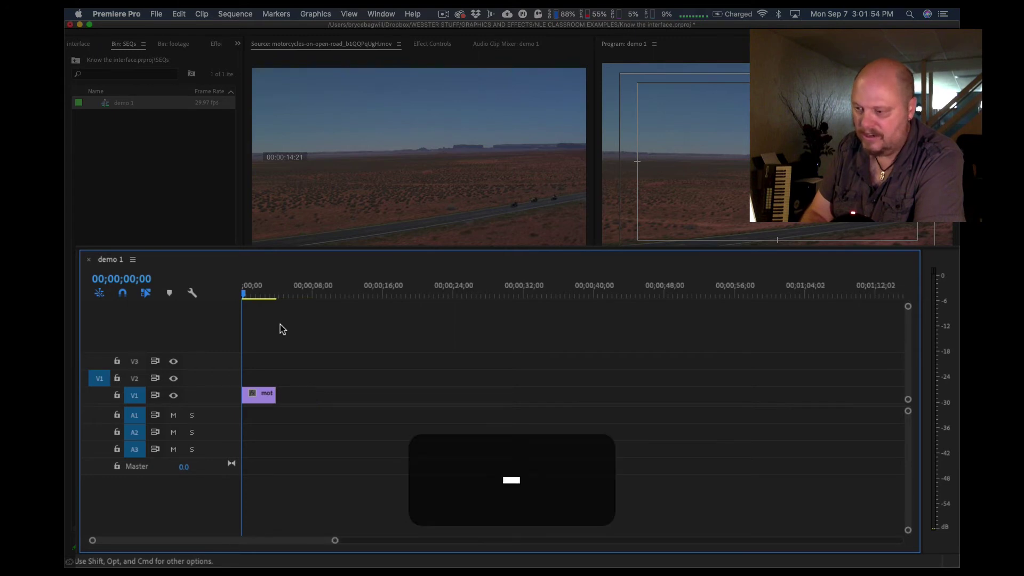
key(equal)
key(minus)
key(equal)
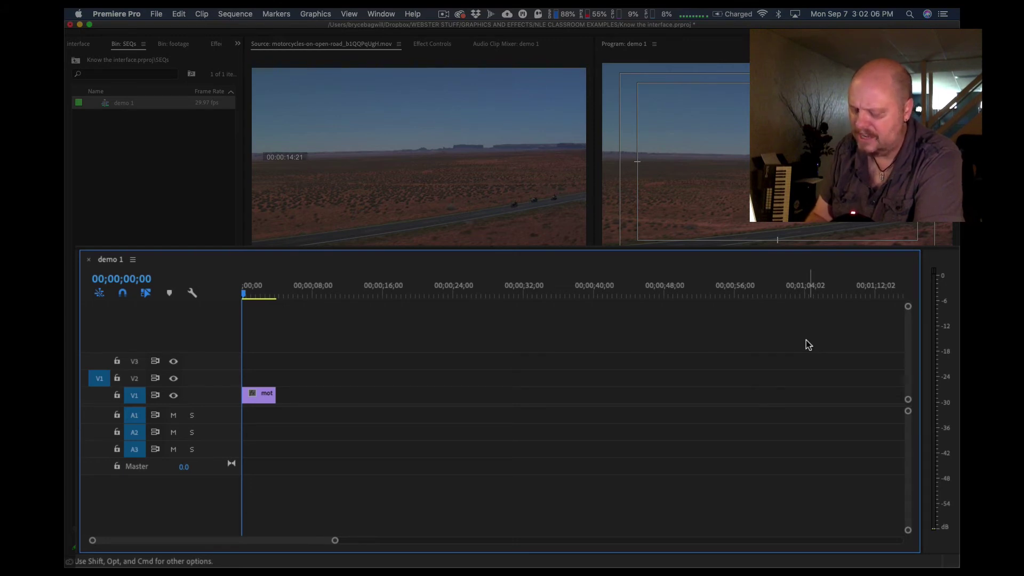
Step: Toggle the timeline zoom between the previous scale and the full sequence, leaving the whole sequence fitted to the timeline width
key(backslash)
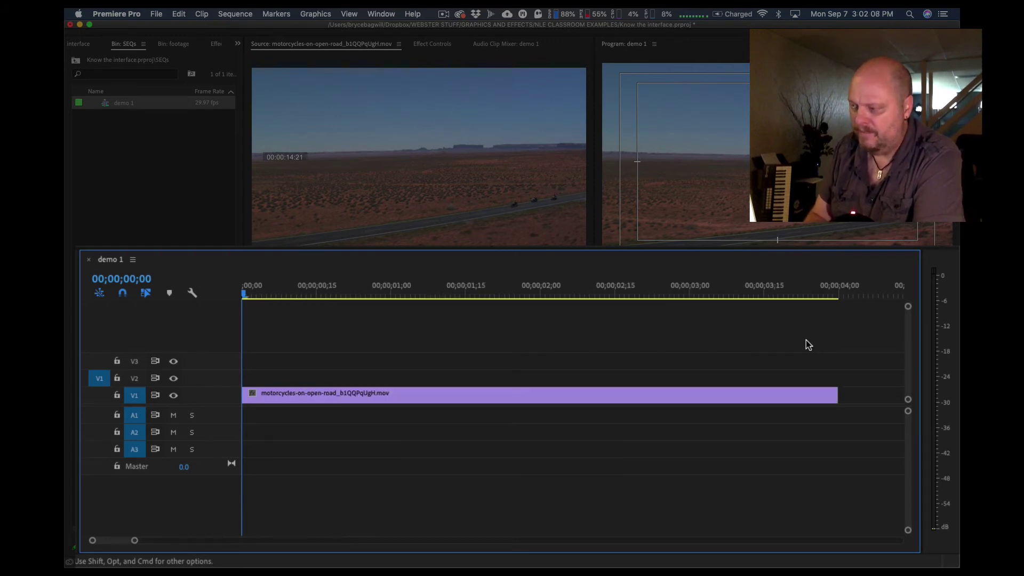
key(backslash)
key(backslash)
key(backslash)
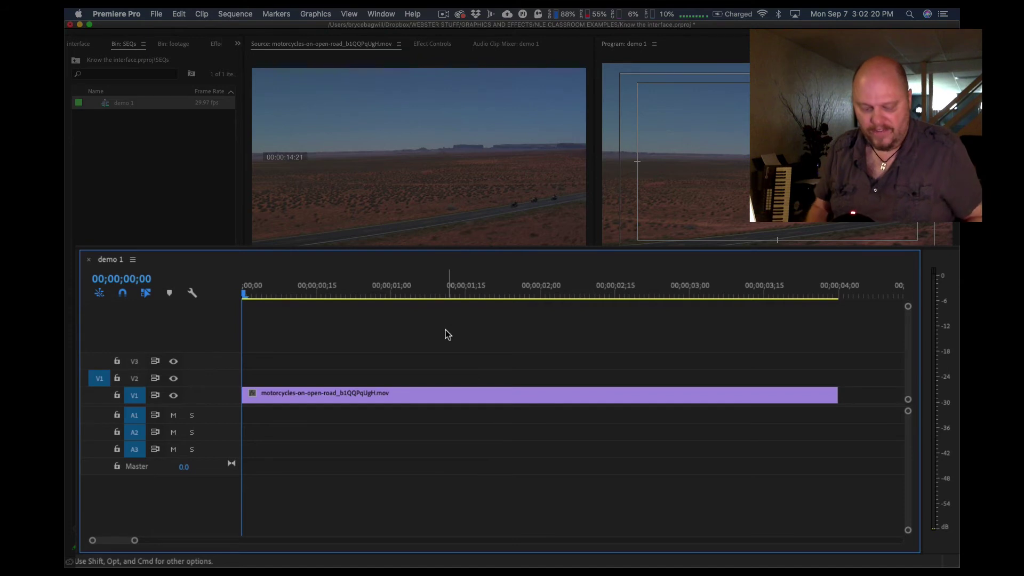
Step: Expand and shrink the height of the video tracks repeatedly, leaving them slightly taller than the audio tracks
key(super)
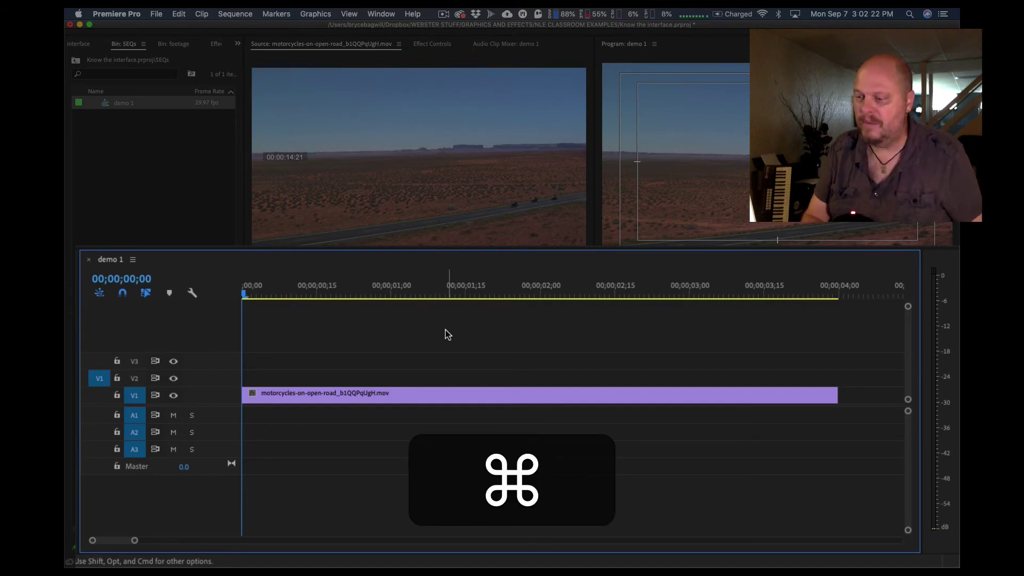
key(super+equal)
key(super+equal)
key(super+equal)
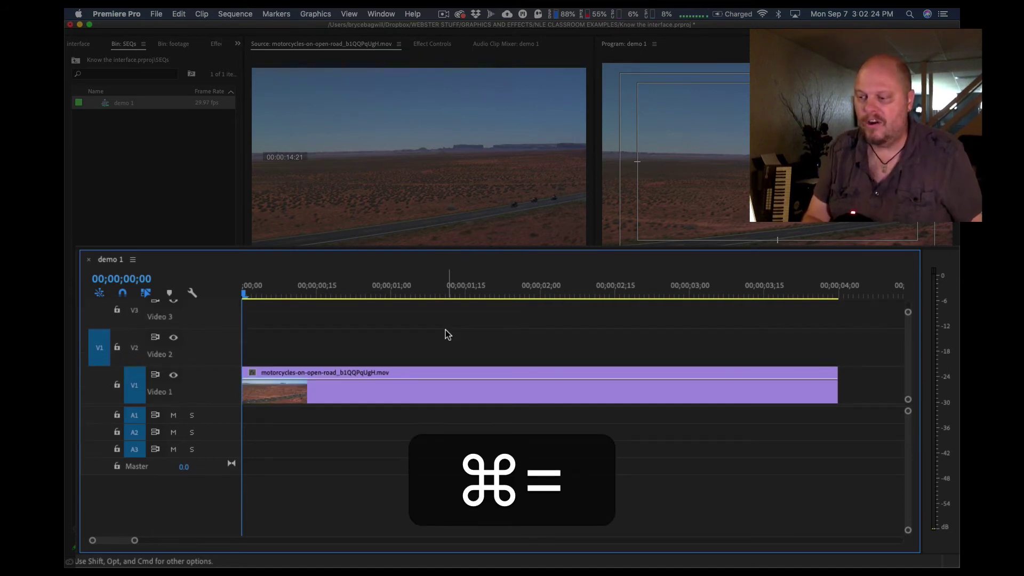
key(super+minus)
key(super+minus)
key(super+minus)
key(super+minus)
key(super+equal)
key(super+equal)
key(super+equal)
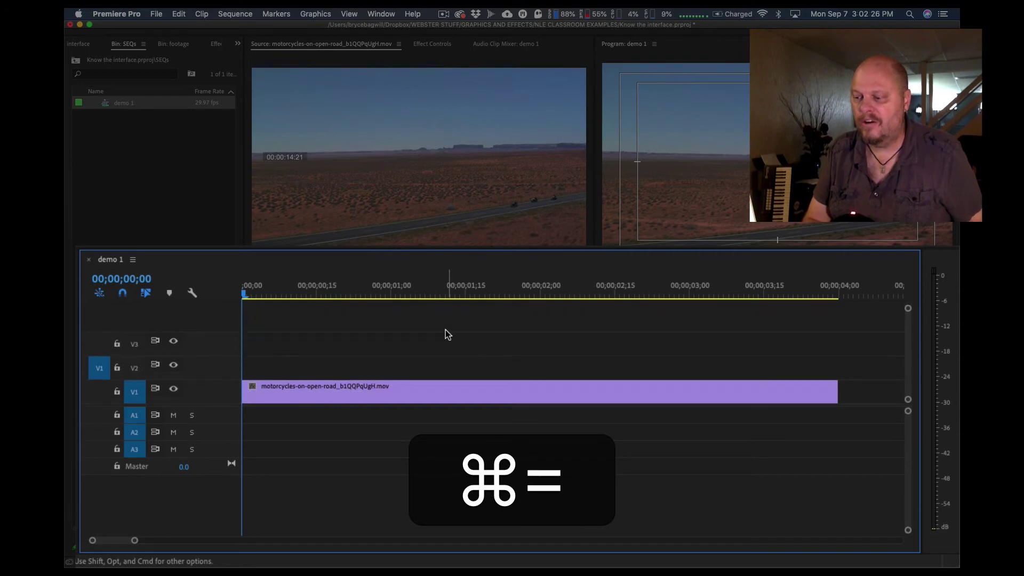
key(super+minus)
key(super+minus)
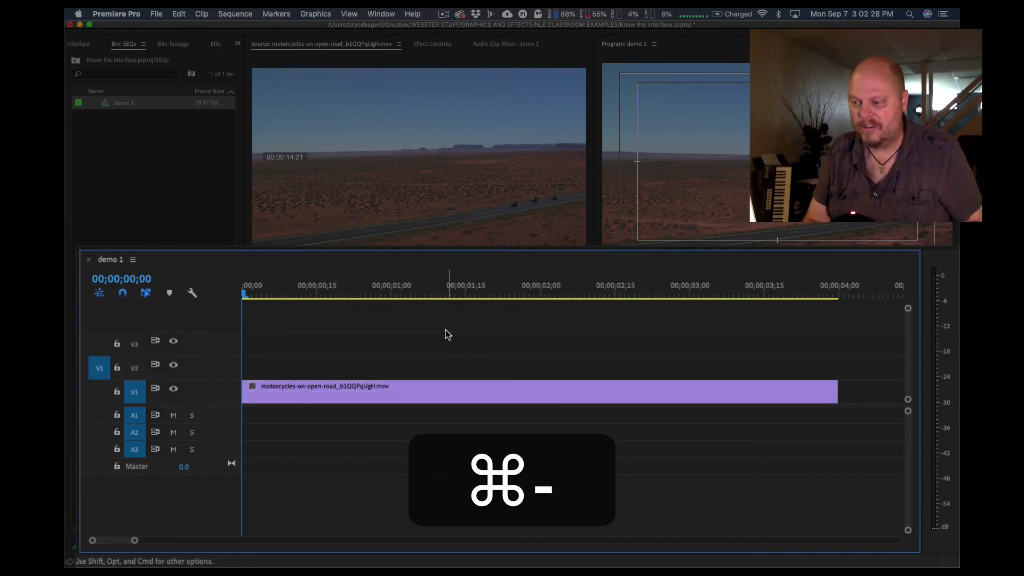
Step: Enlarge the video tracks until their track names show, and reduce them to a medium height that still displays the clip thumbnail
key(super+equal)
key(super+equal)
key(super+equal)
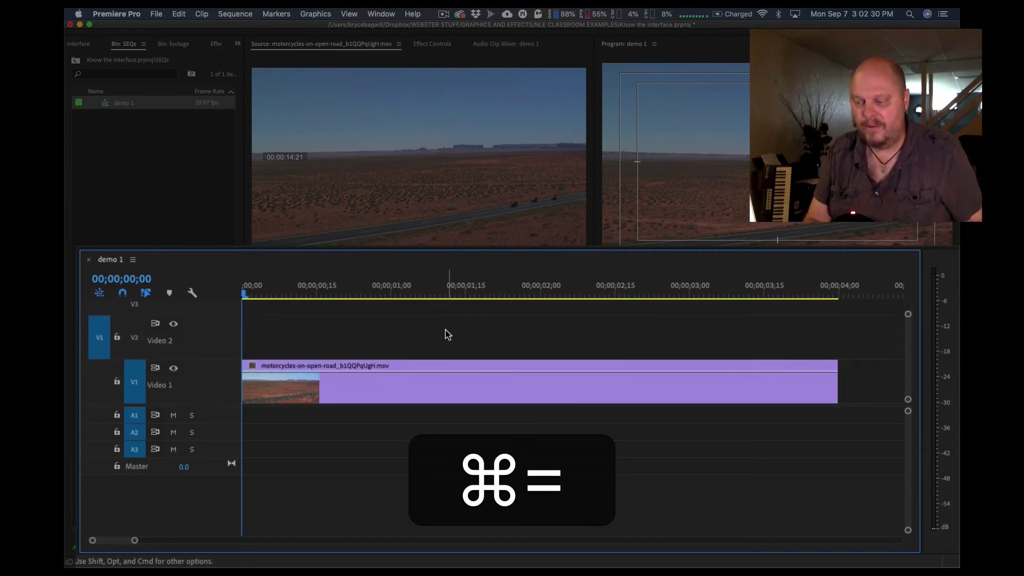
key(super+equal)
key(super+equal)
key(super+equal)
key(super+minus)
key(super+minus)
key(super+minus)
key(super+minus)
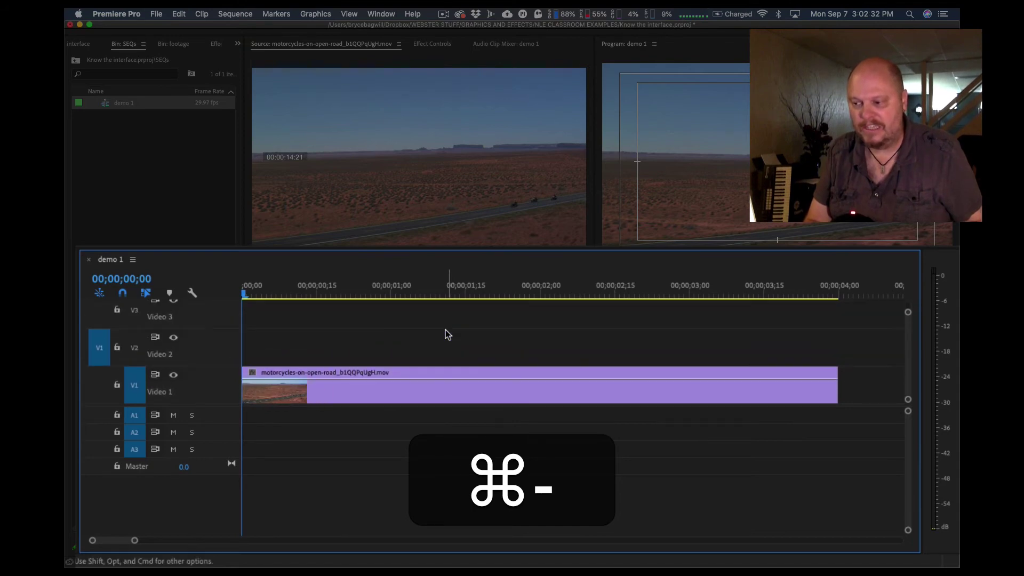
key(super+minus)
key(super+equal)
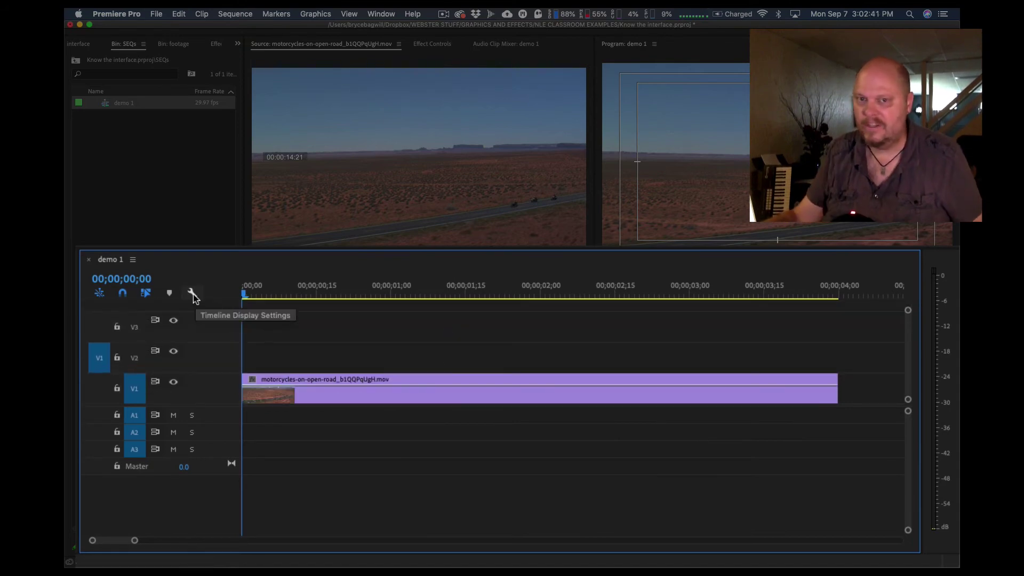
Step: Examine the settings options of the Source monitor and the display settings of the demo 1 timeline
key(grave)
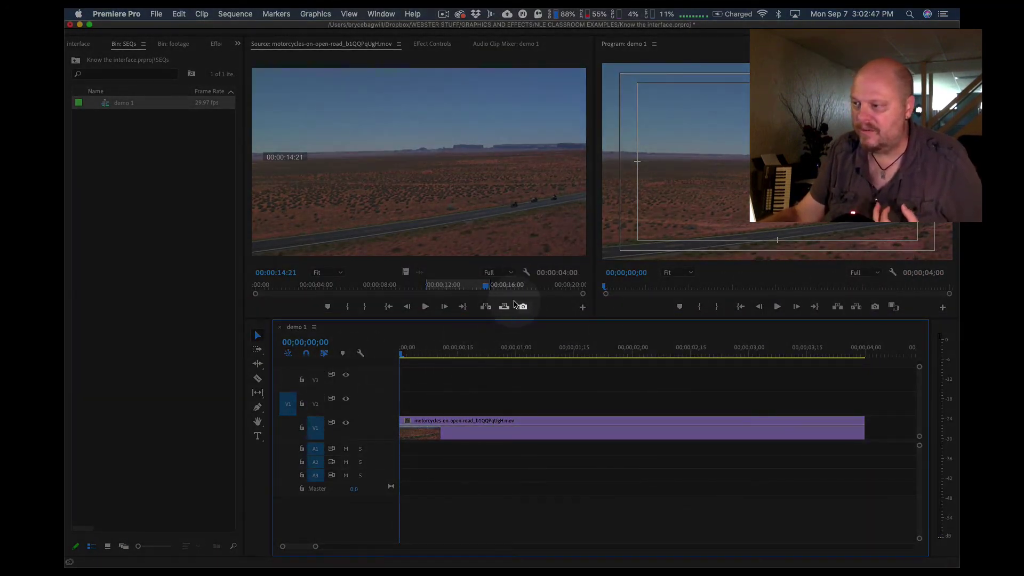
click(526, 273)
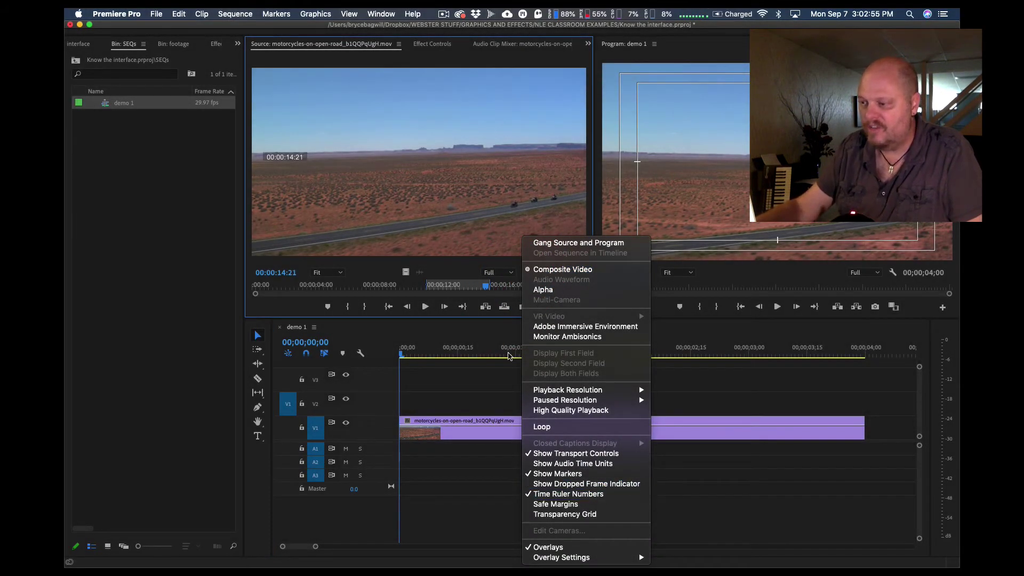
click(463, 266)
click(360, 353)
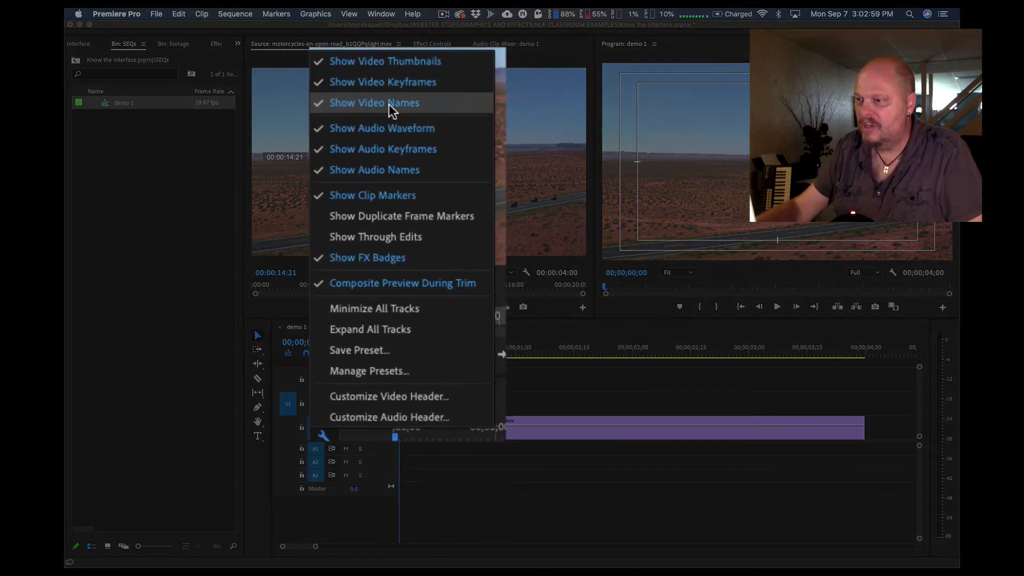
click(395, 152)
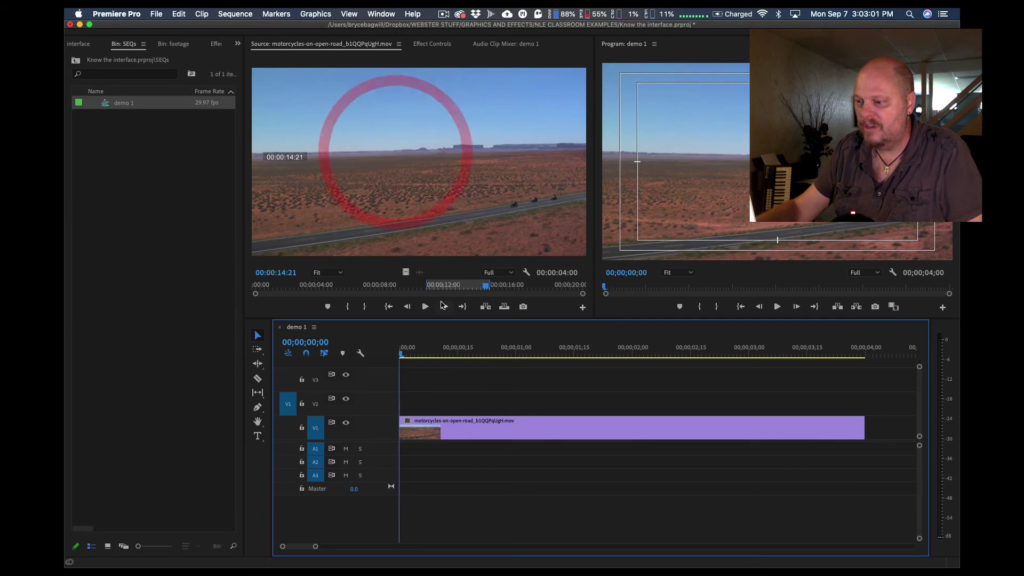
click(361, 352)
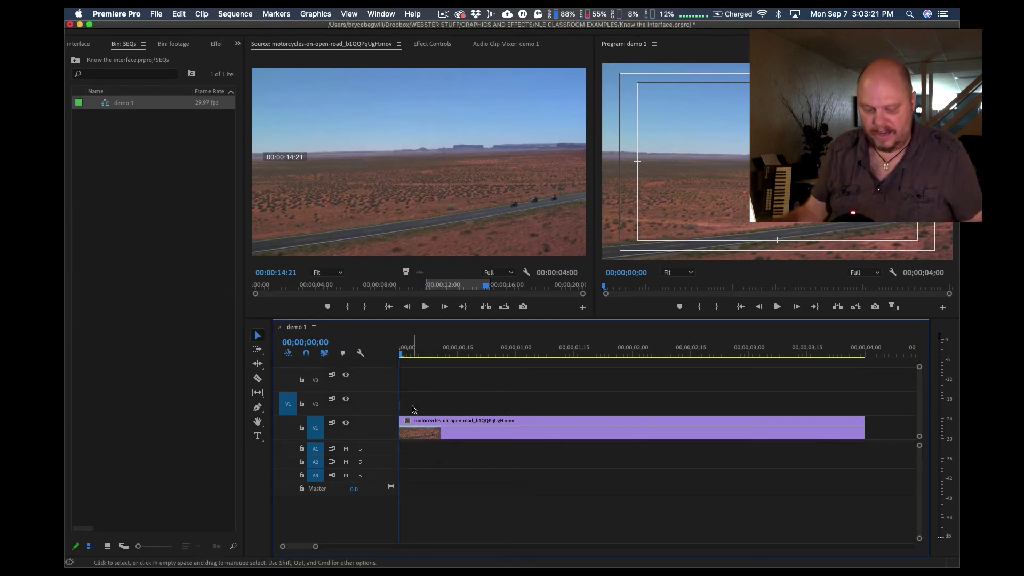
Step: Reduce the height of the video tracks by one level so the V1 clip shows without its thumbnail
key(super+minus)
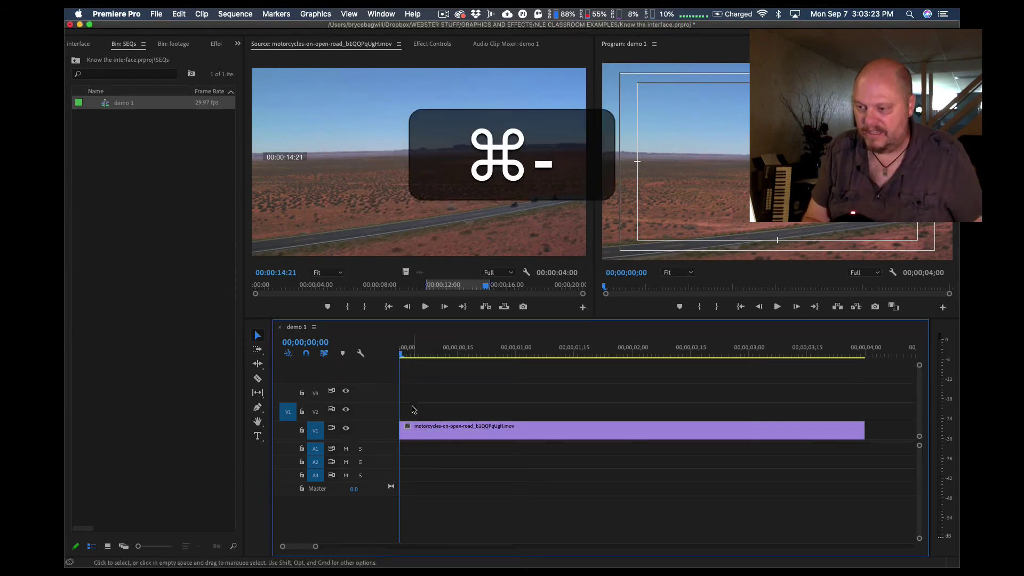
key(super+equal)
key(super+minus)
key(alt+super+minus)
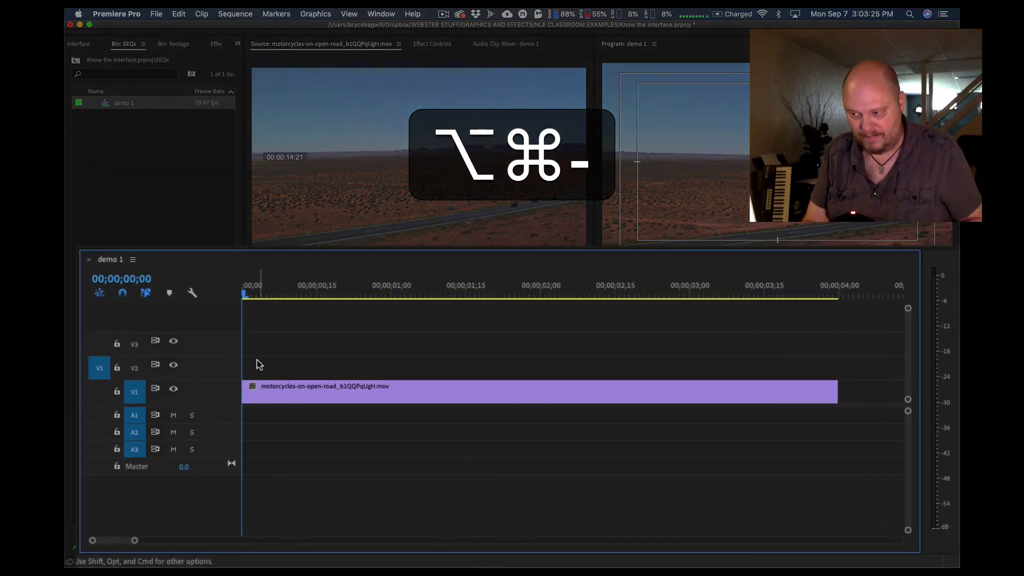
Step: Expand and shrink the height of the audio tracks repeatedly, ending with them at their smallest size
key(alt+equal)
key(alt+equal)
key(alt+equal)
key(alt+minus)
key(alt+minus)
key(alt+minus)
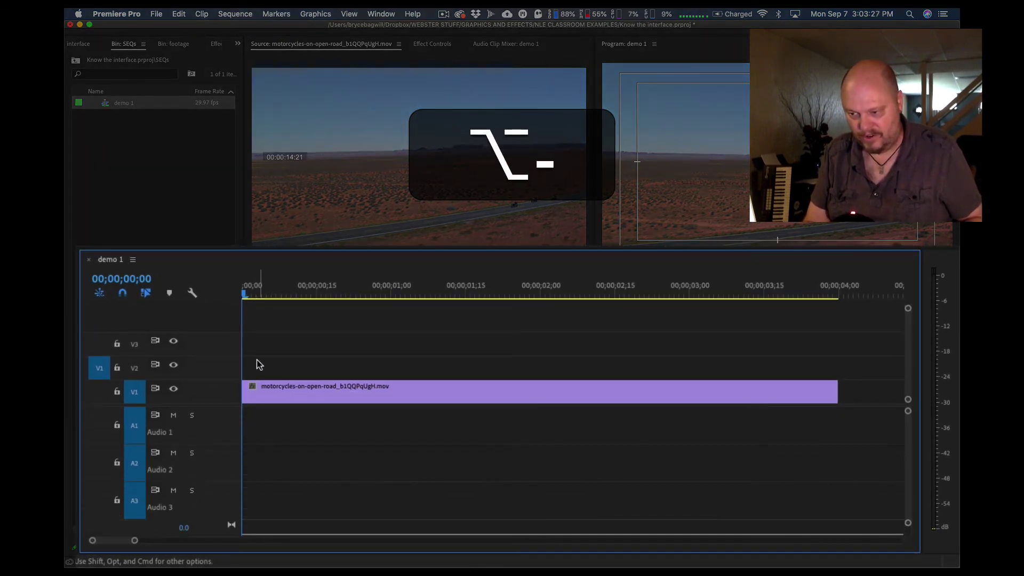
key(alt+equal)
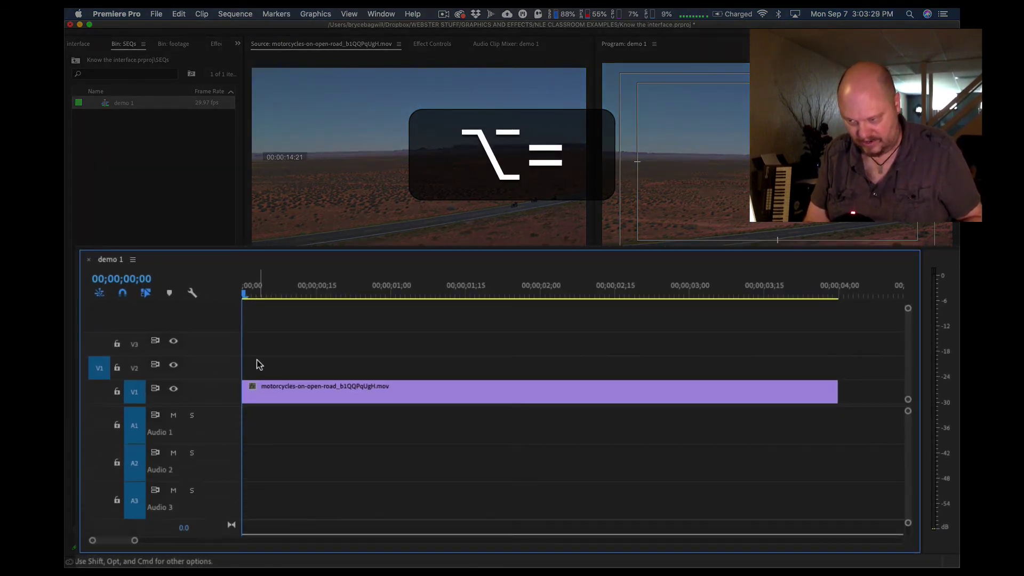
key(alt+minus)
key(alt+minus)
key(alt+equal)
key(alt+equal)
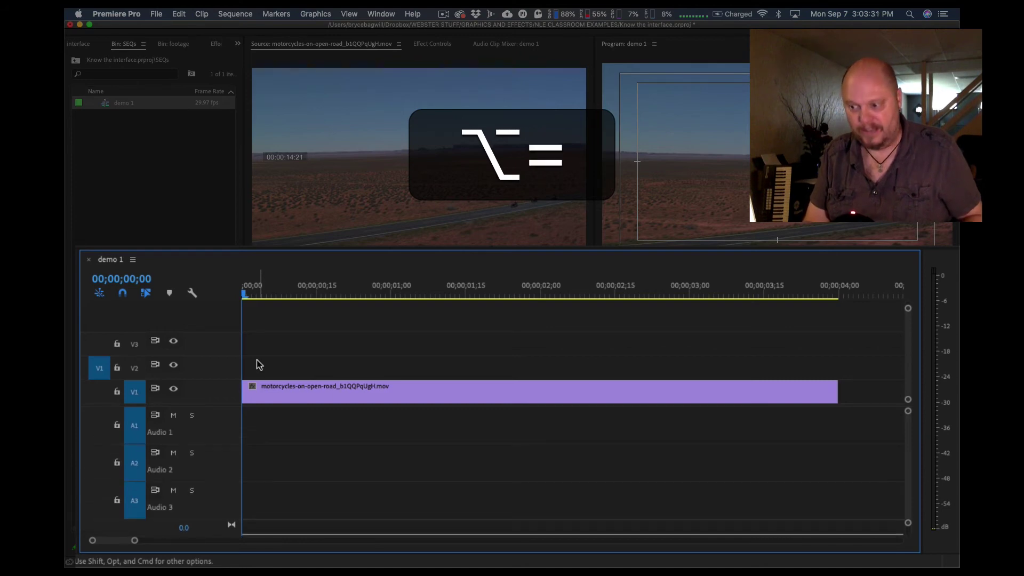
key(alt+minus)
key(alt+minus)
key(alt+minus)
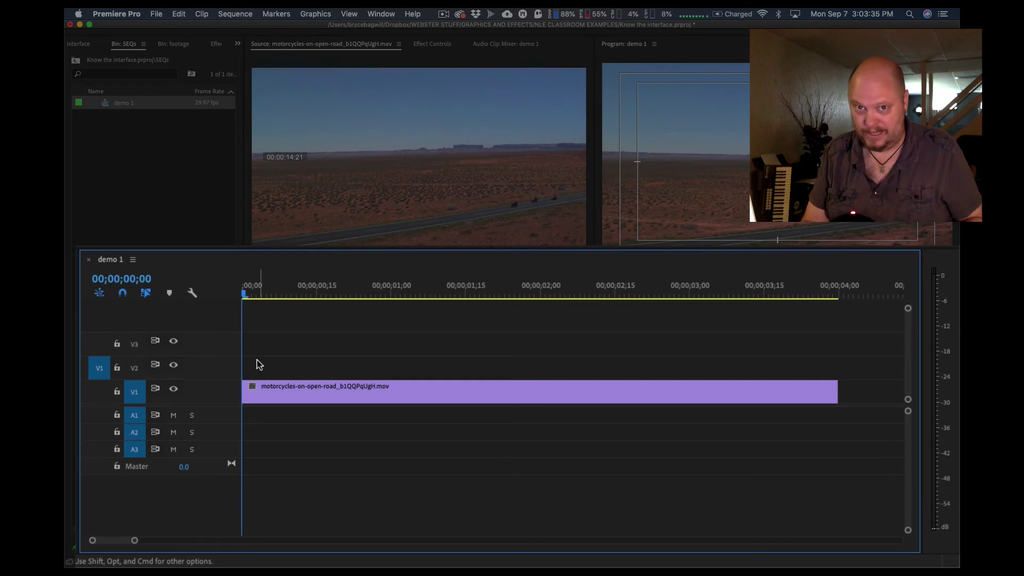
Step: Enlarge the audio tracks by two levels and the video tracks by one level in the demo 1 timeline
key(alt+equal)
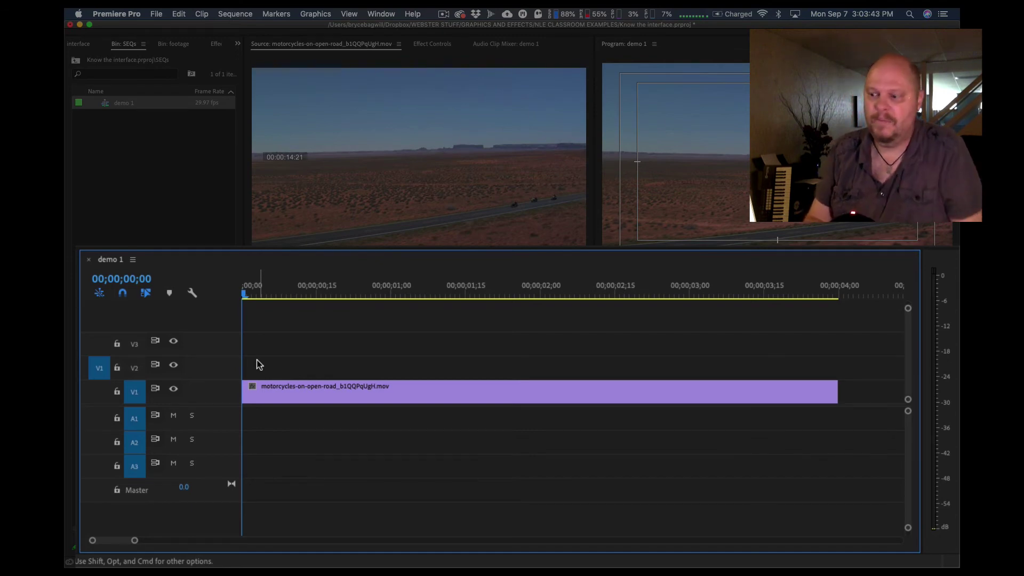
key(alt+minus)
key(alt+equal)
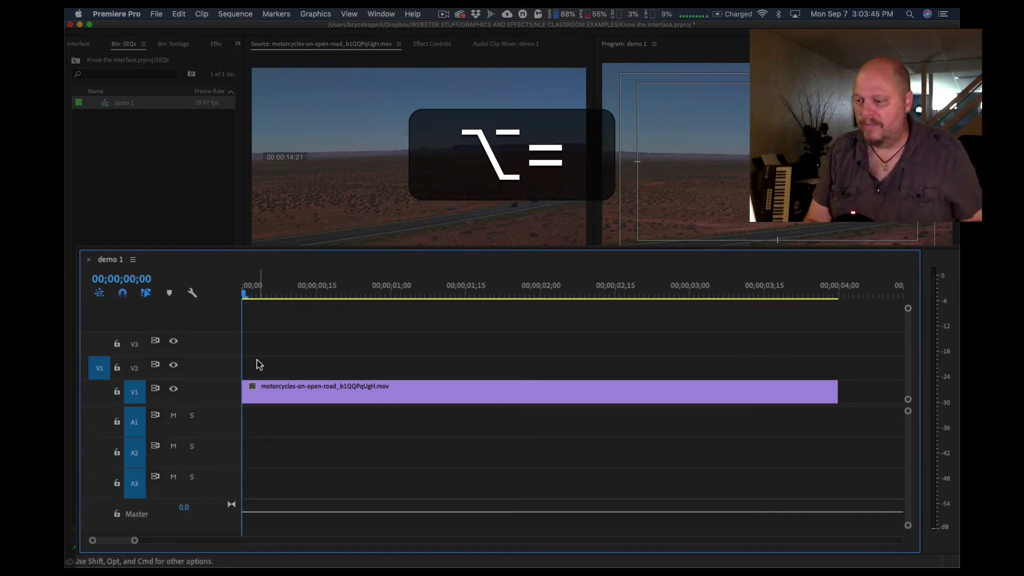
key(alt+super+equal)
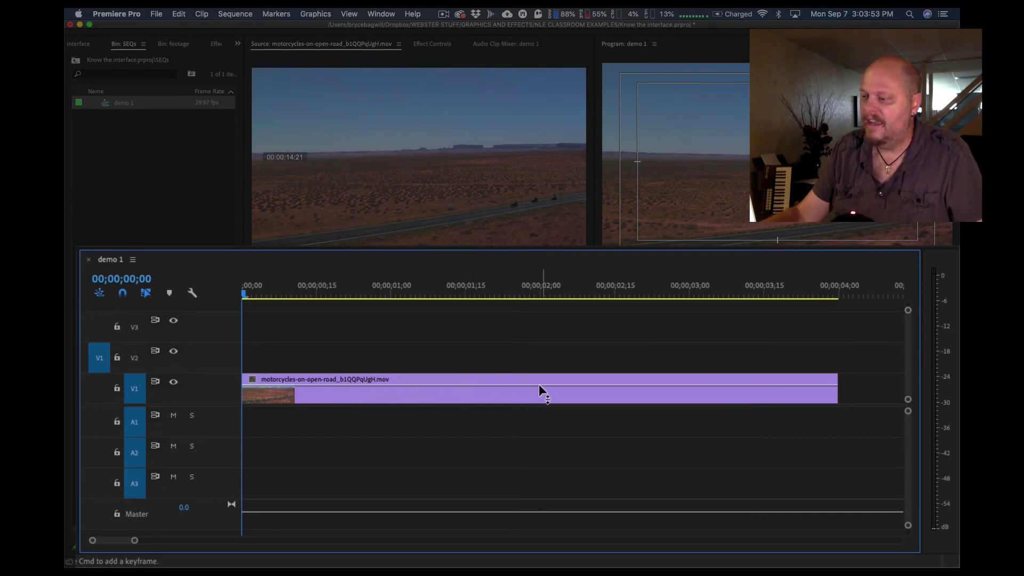
Step: Try lowering the opacity line of the motorcycles clip on V1 with the playhead at 00;00;01;17, and undo the change
drag(478, 296, 475, 296)
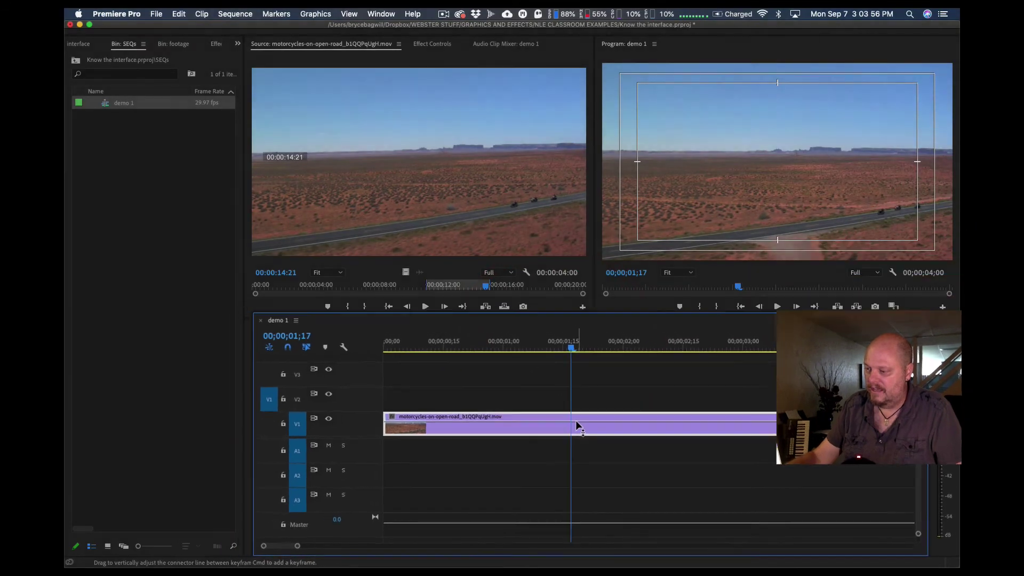
drag(587, 426, 588, 436)
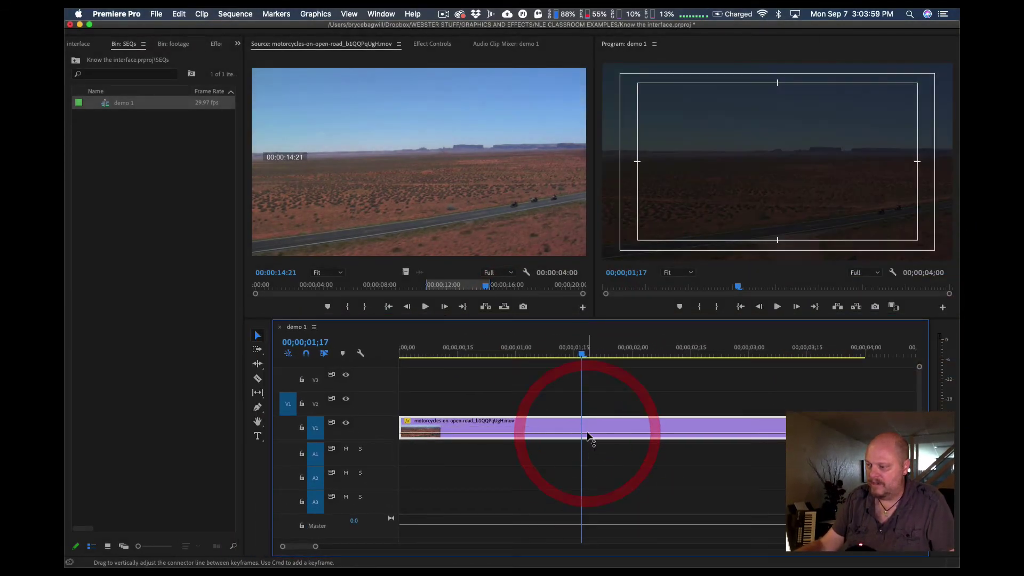
key(super+z)
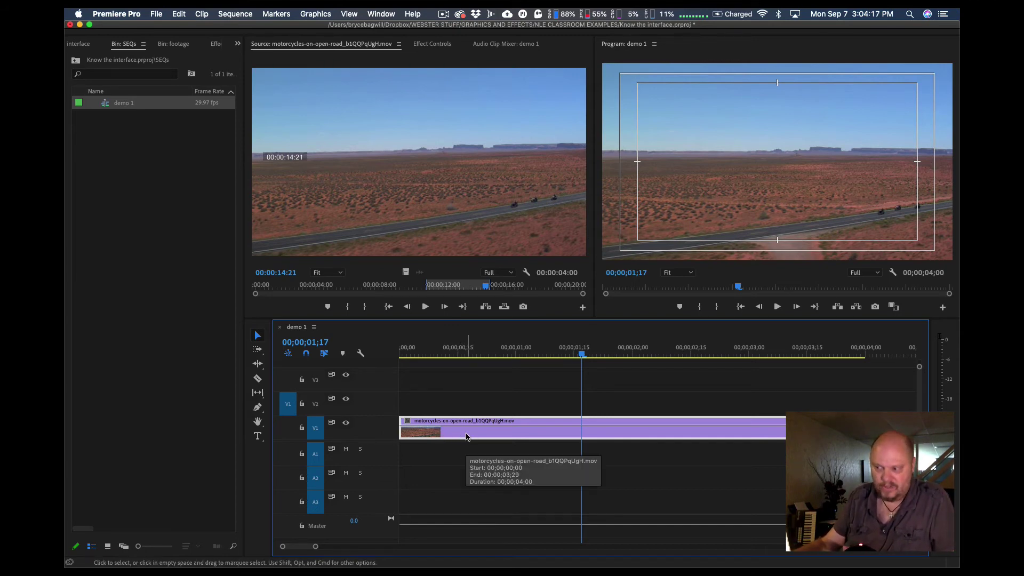
Step: Scrub the playhead back and forth over the motorcycles clip in demo 1, leaving it at 00;00;00;18
drag(534, 350, 452, 351)
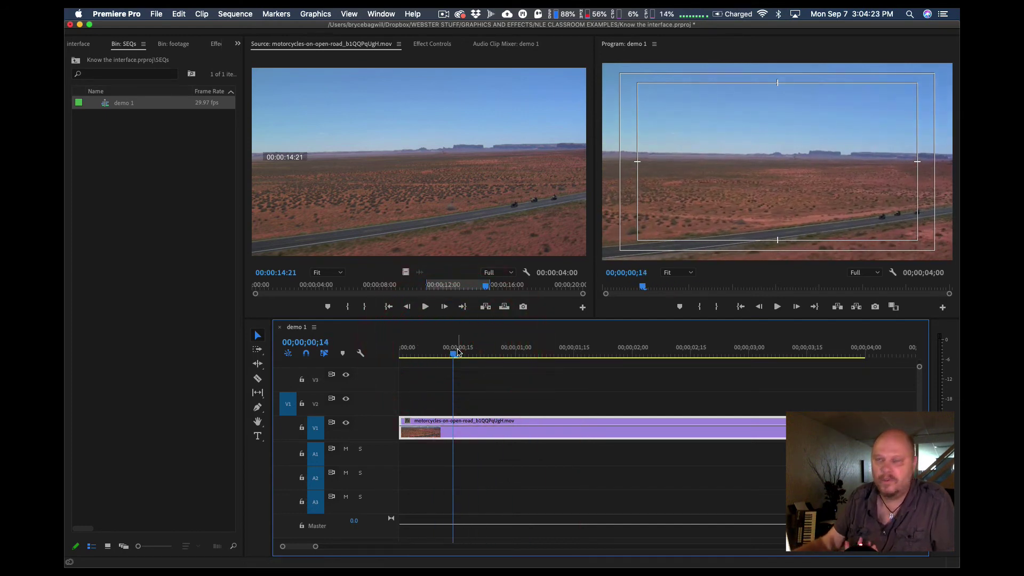
click(457, 350)
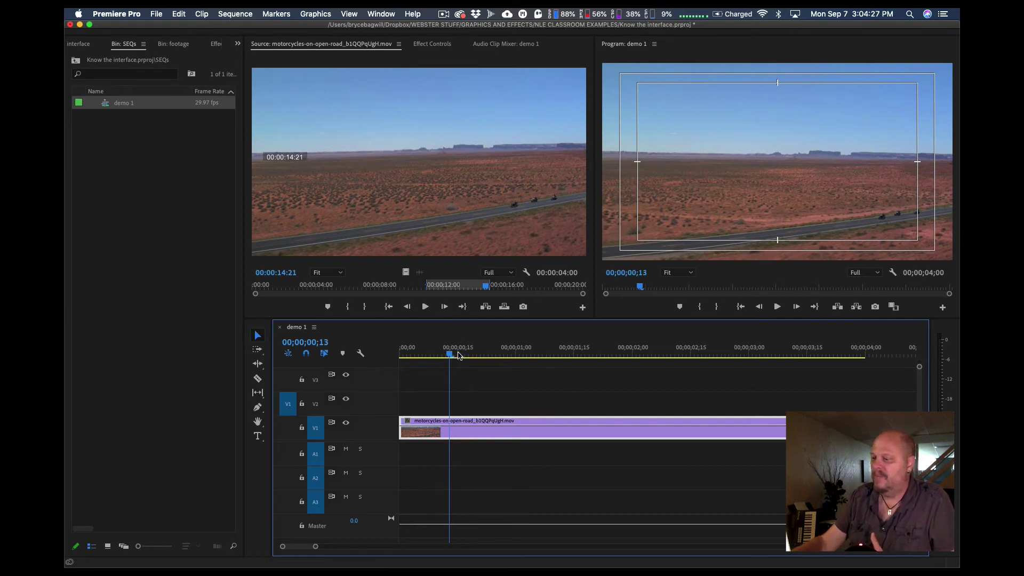
drag(472, 354, 531, 357)
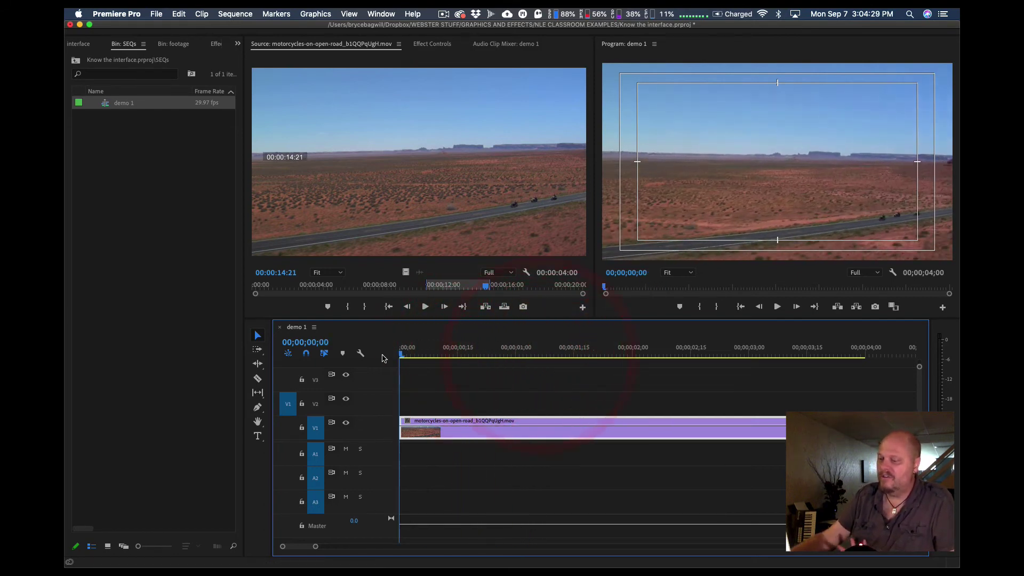
click(470, 354)
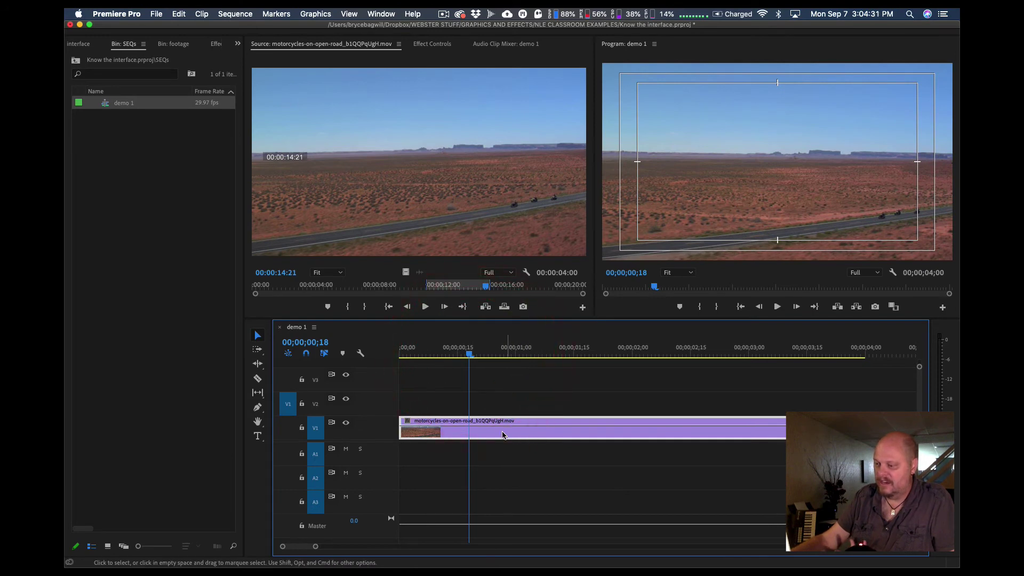
mouse_move(502, 437)
mouse_down()
mouse_move(502, 389)
mouse_move(508, 430)
mouse_move(508, 418)
mouse_up()
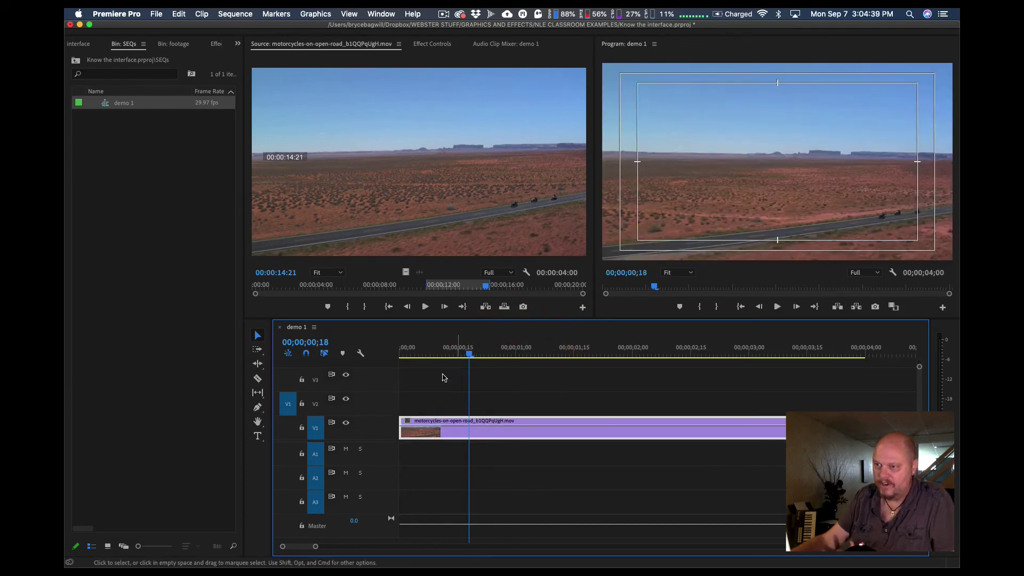
Step: Import the aerial-night-shot-panning-past-new-york-ge-building clip from the FOOTAGE folder into the footage bin
click(170, 44)
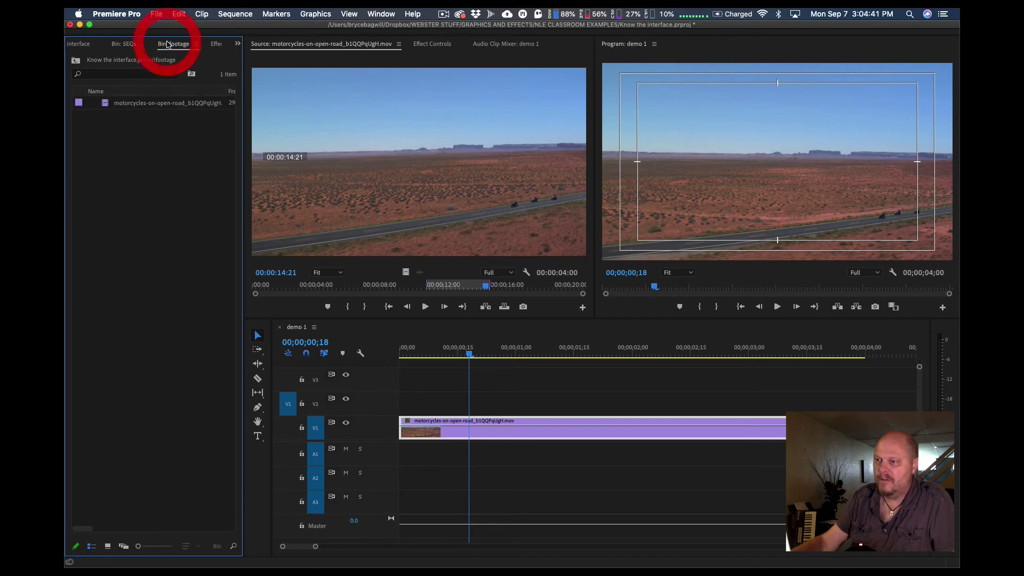
click(131, 136)
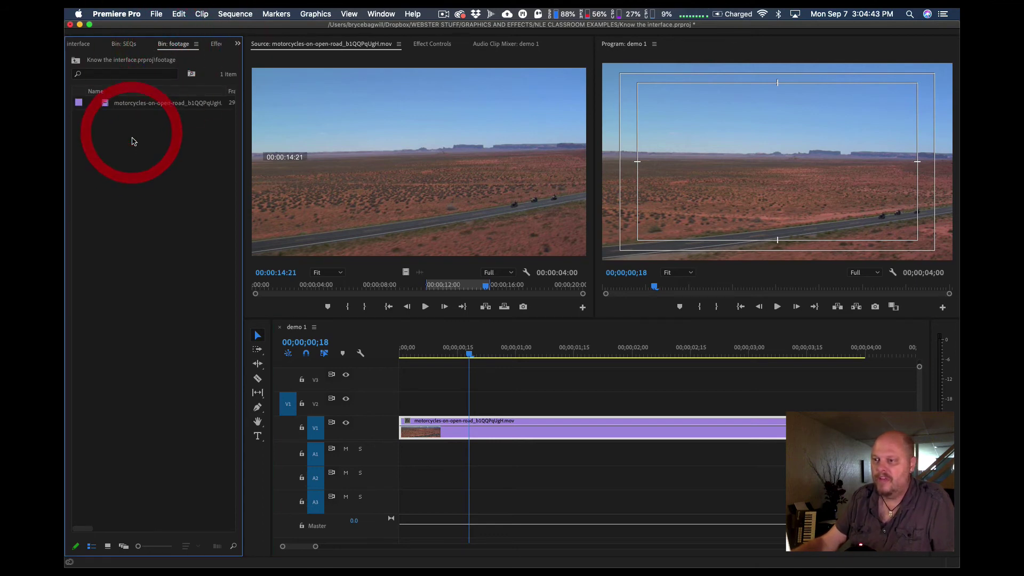
right_click(144, 176)
click(178, 252)
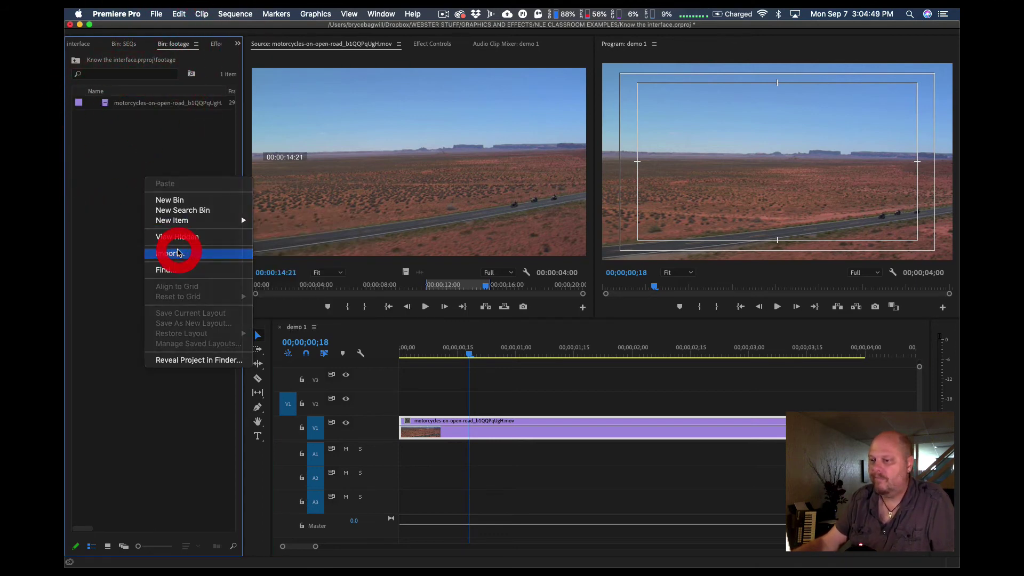
click(381, 238)
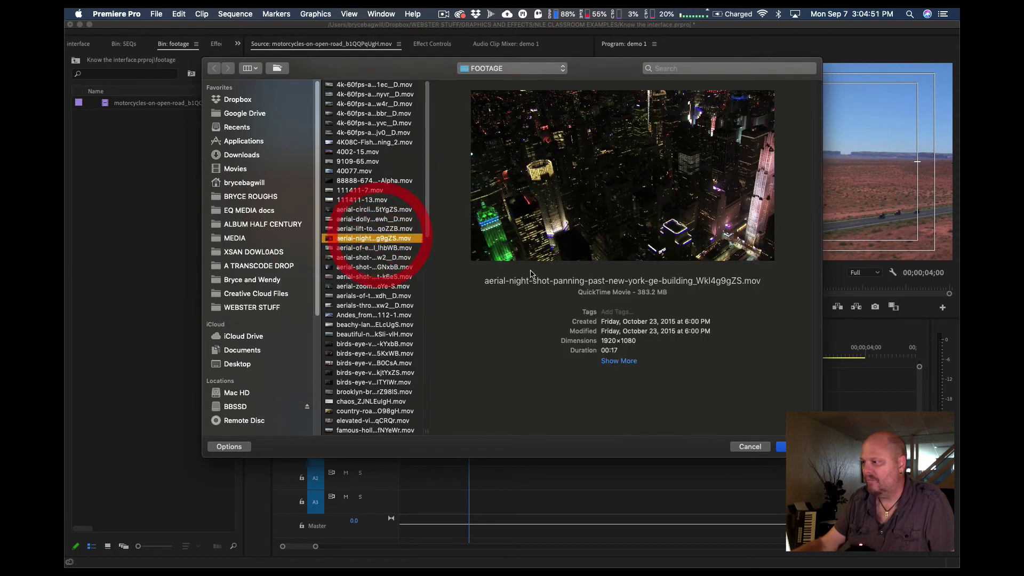
click(794, 446)
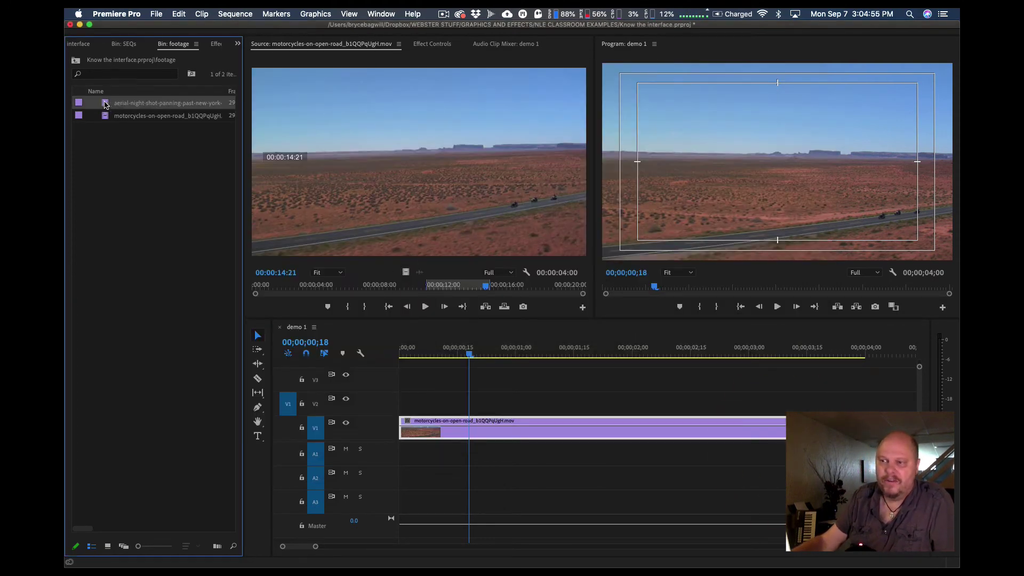
Step: Load the aerial night shot in the Source monitor and mark it from about 00:00:08:05 to 00:00:11:21
double_click(105, 104)
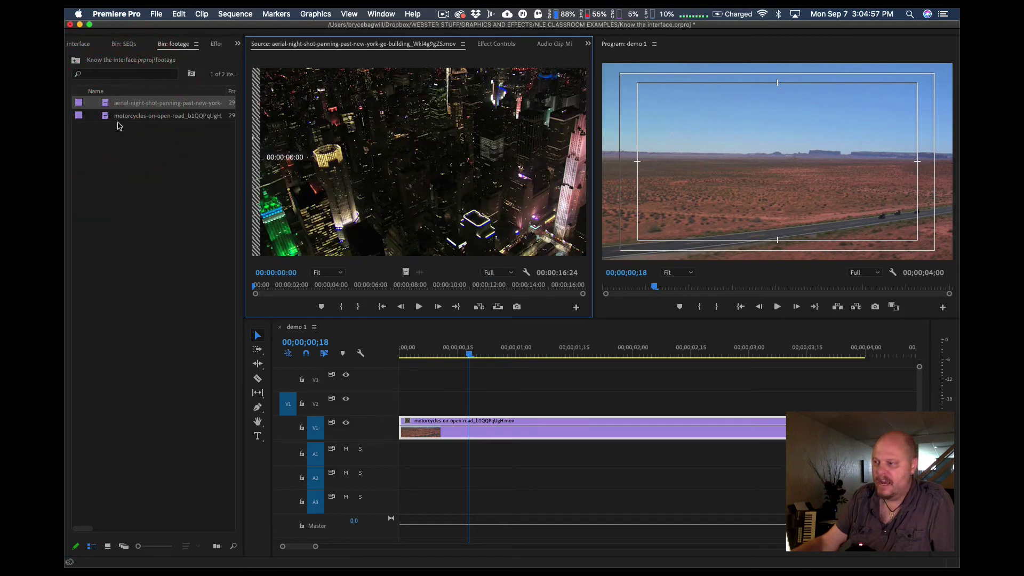
click(425, 285)
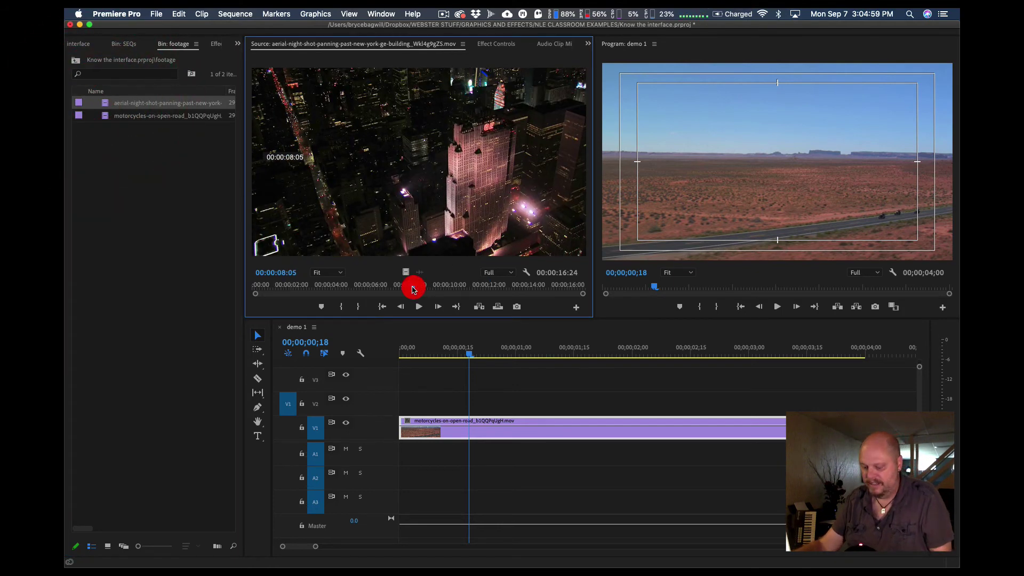
key(i)
drag(426, 286, 484, 285)
key(o)
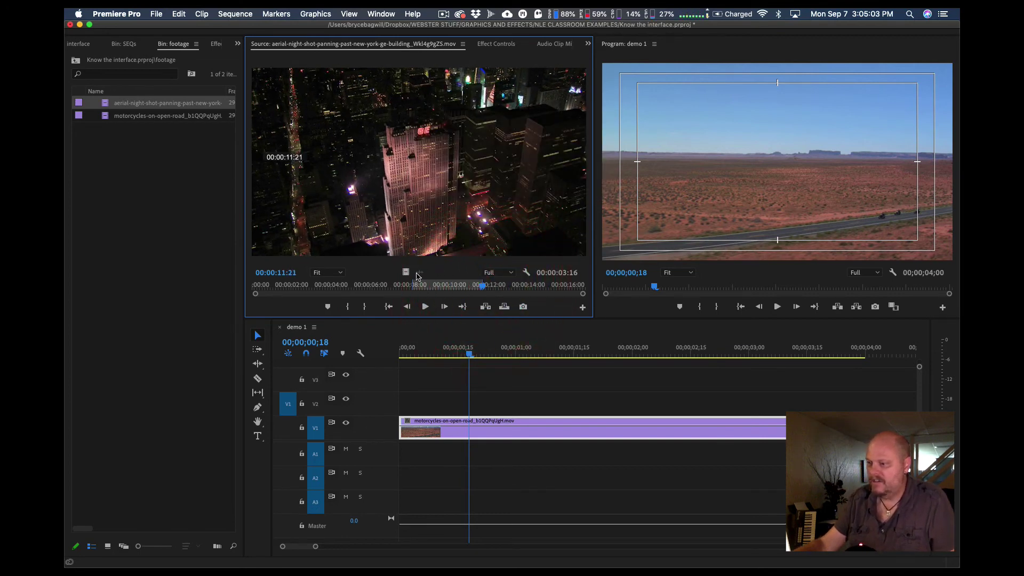
Step: Place only the video of the marked aerial night shot on track V2, and shift it to start at about 00;00;00;28
drag(406, 273, 405, 409)
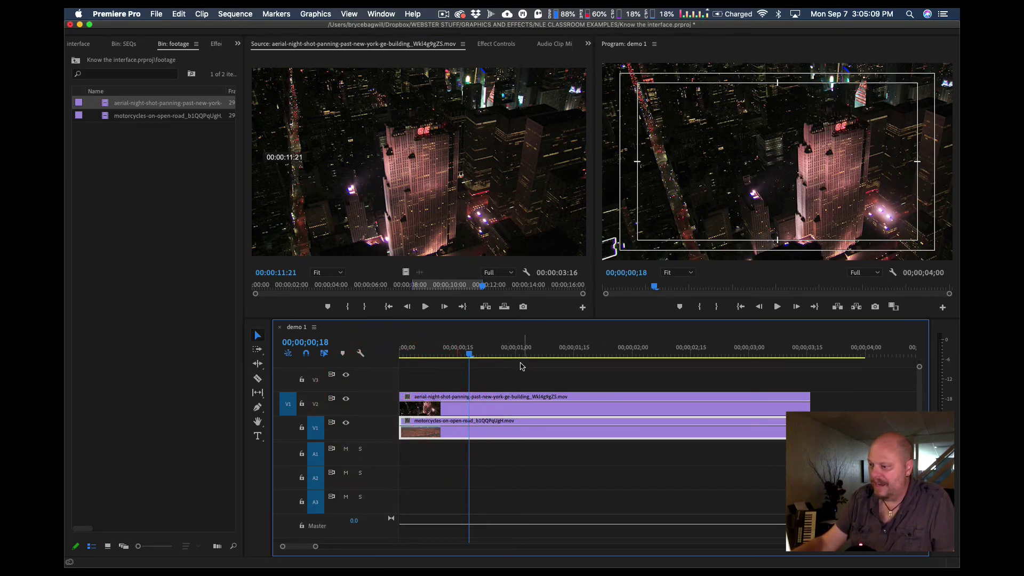
drag(515, 412, 623, 406)
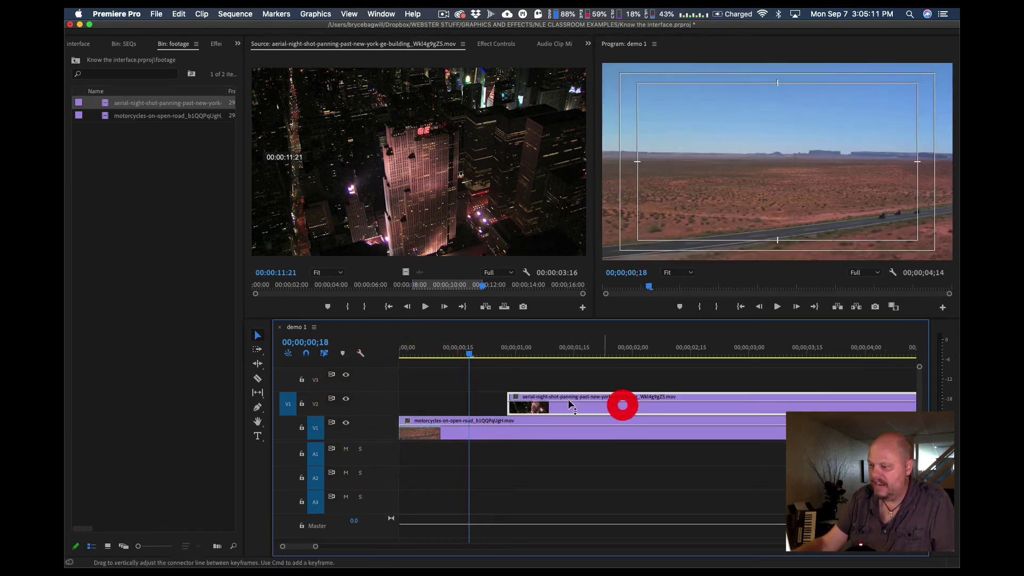
Step: Move the sequence playhead to 00;00;01;02 over both clips and turn off Safe Margins in the Program monitor
drag(476, 356, 523, 359)
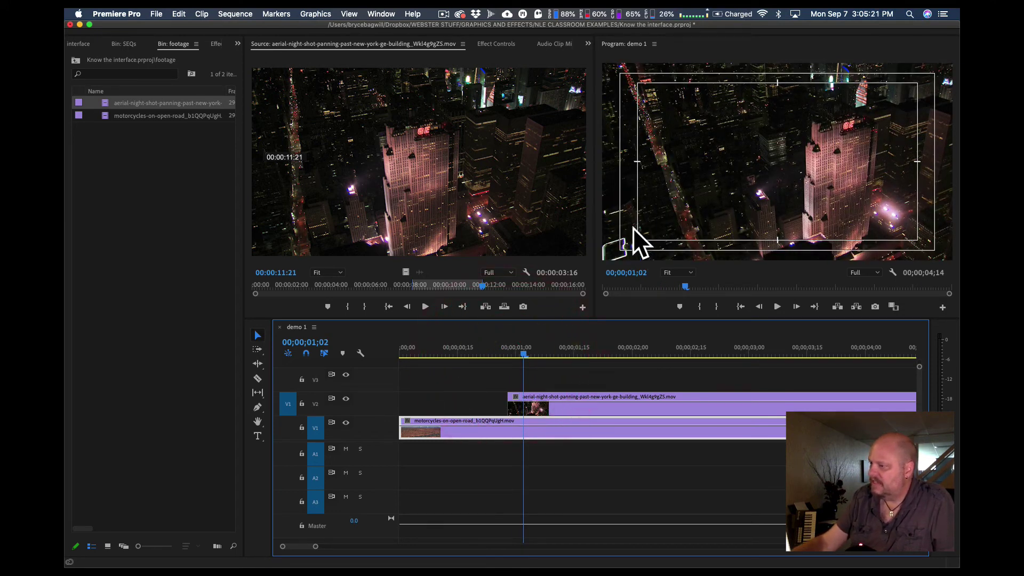
click(893, 274)
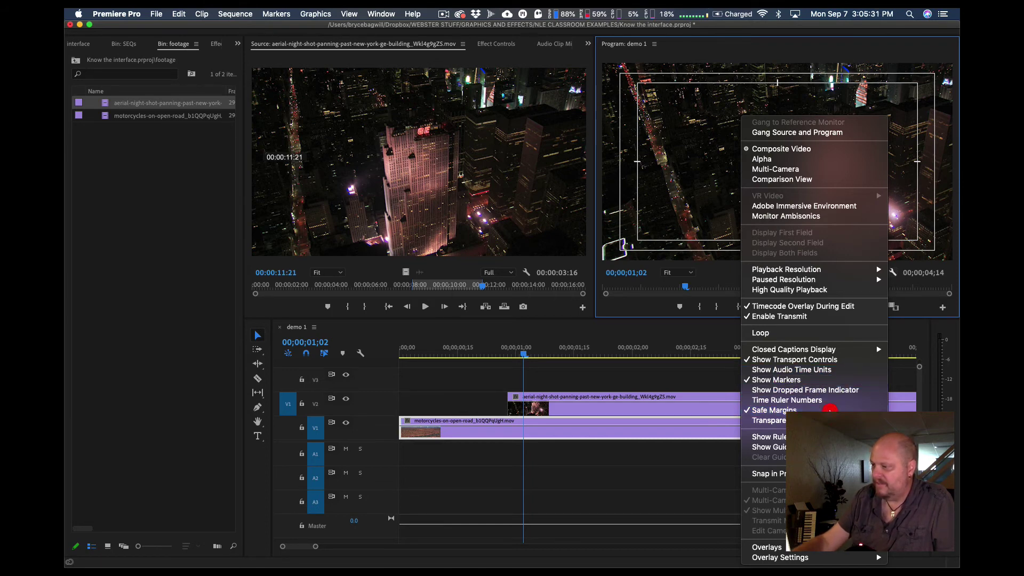
click(830, 411)
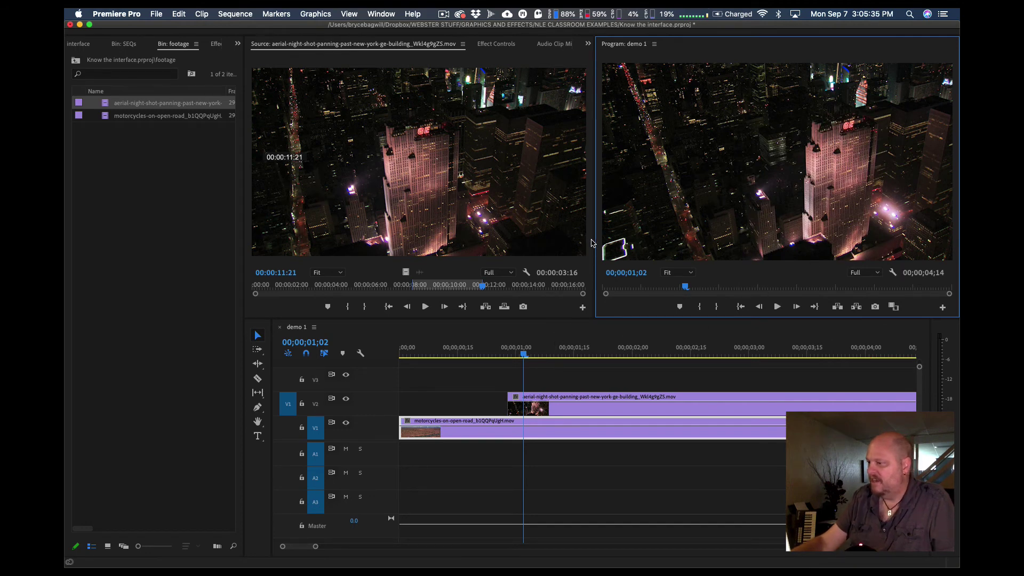
Step: Apply the default transition, a Cross Dissolve, to the start of the aerial night shot on track V2
drag(528, 353, 577, 357)
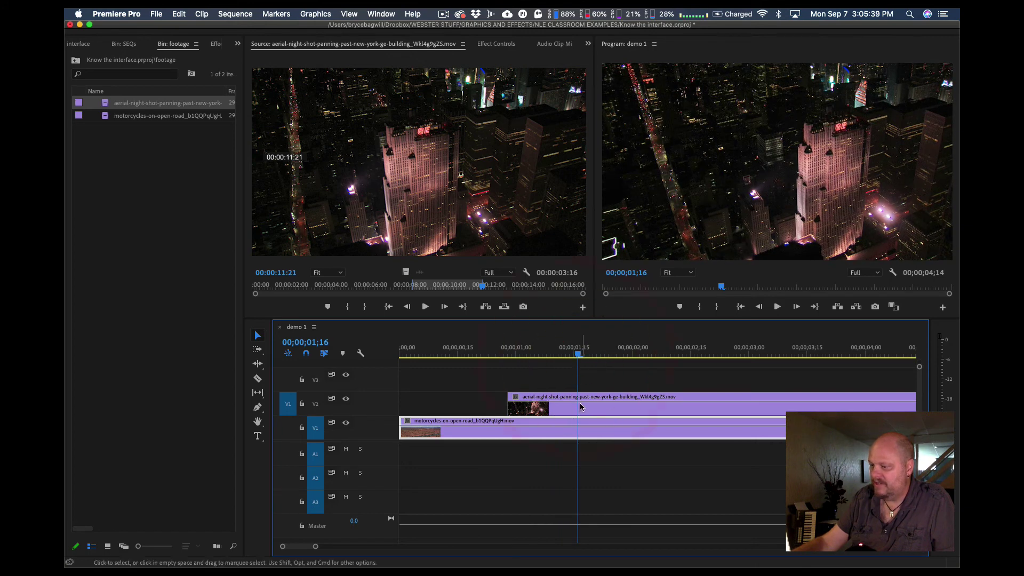
mouse_move(580, 396)
mouse_down()
mouse_move(576, 409)
mouse_move(581, 379)
mouse_up()
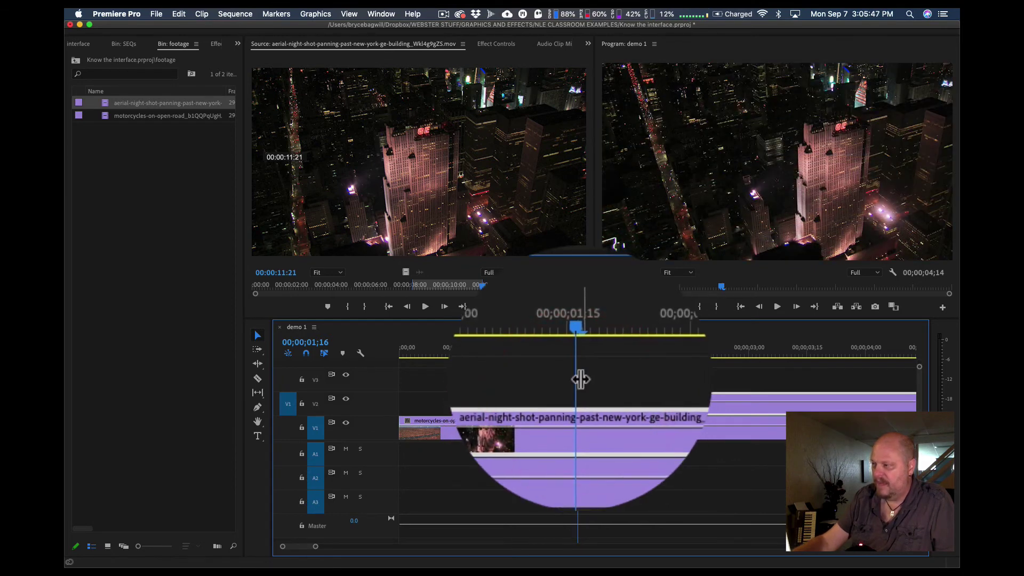
click(507, 411)
right_click(508, 411)
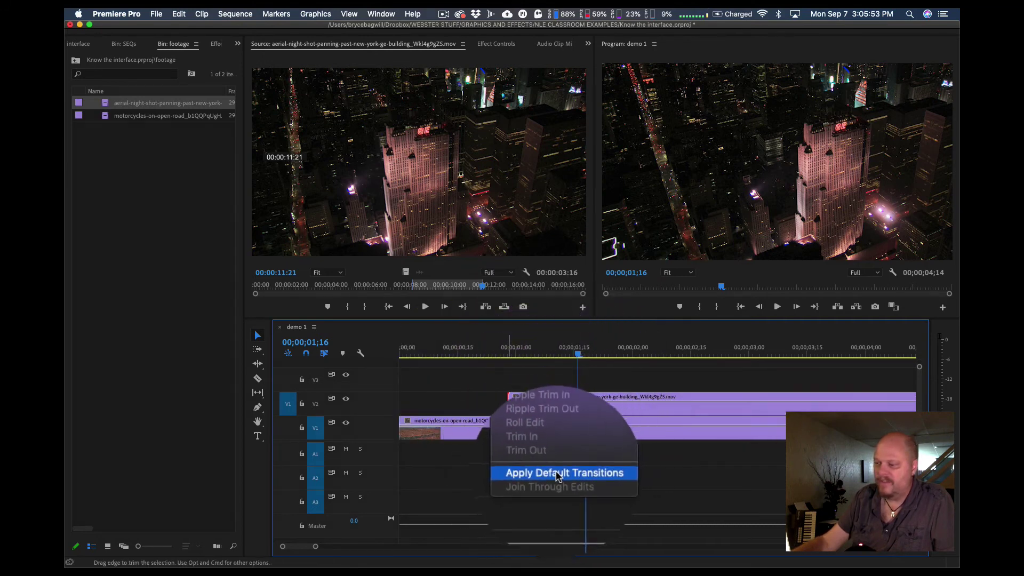
click(556, 473)
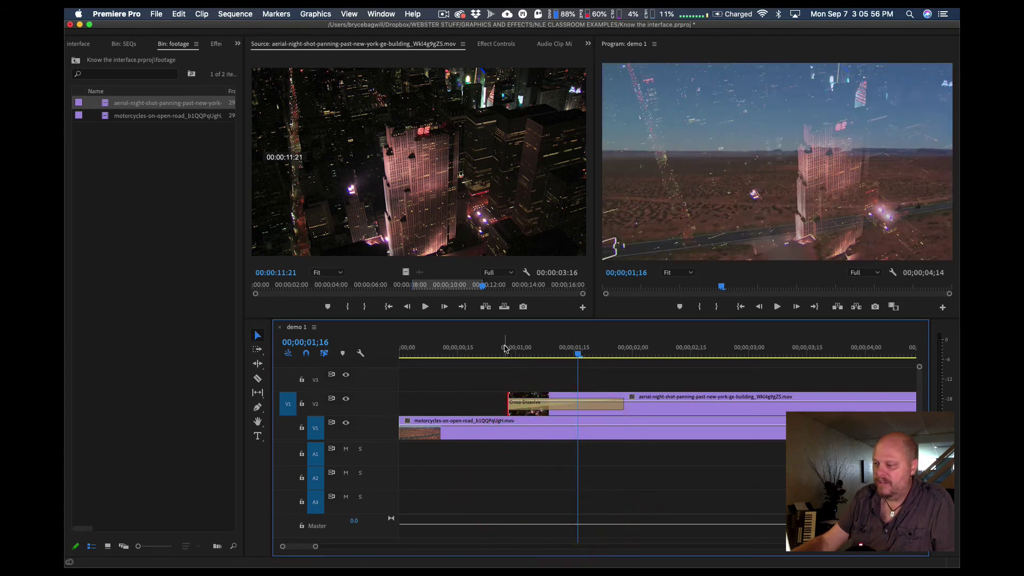
Step: Play the sequence repeatedly from before the Cross Dissolve to review the fade into the aerial shot, leaving the playhead at 00;00;01;00
click(485, 347)
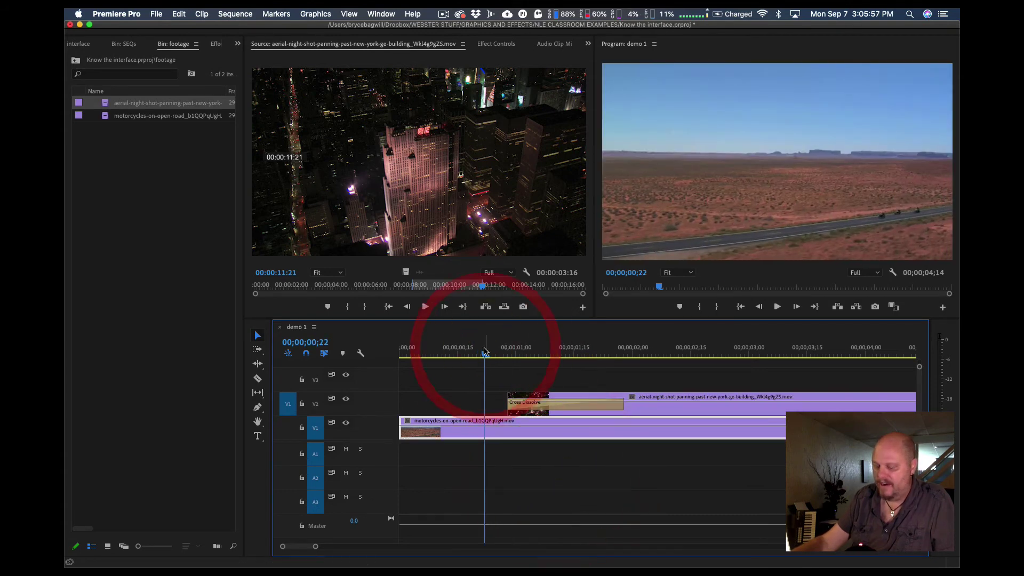
key(space)
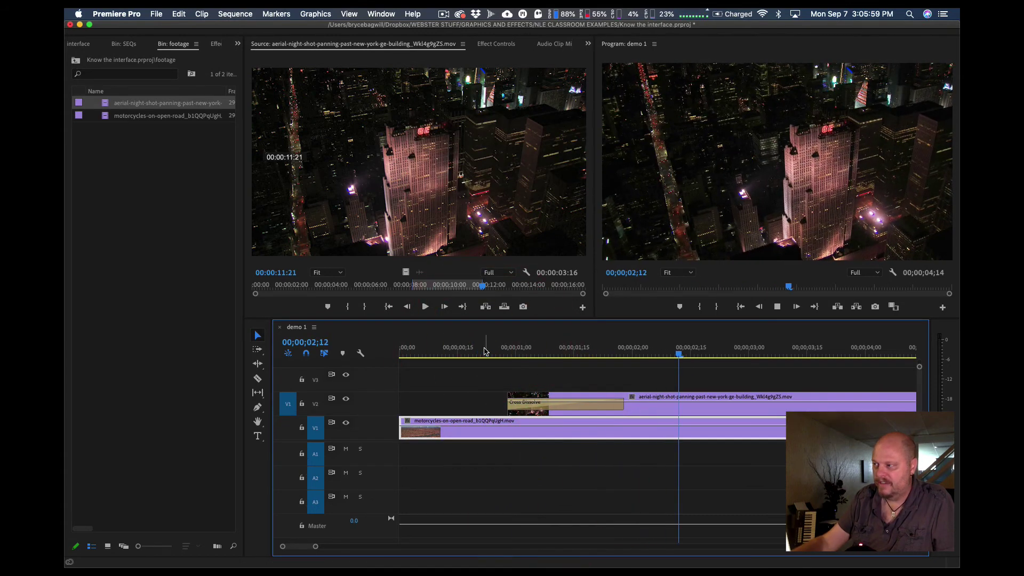
key(space)
click(469, 347)
key(space)
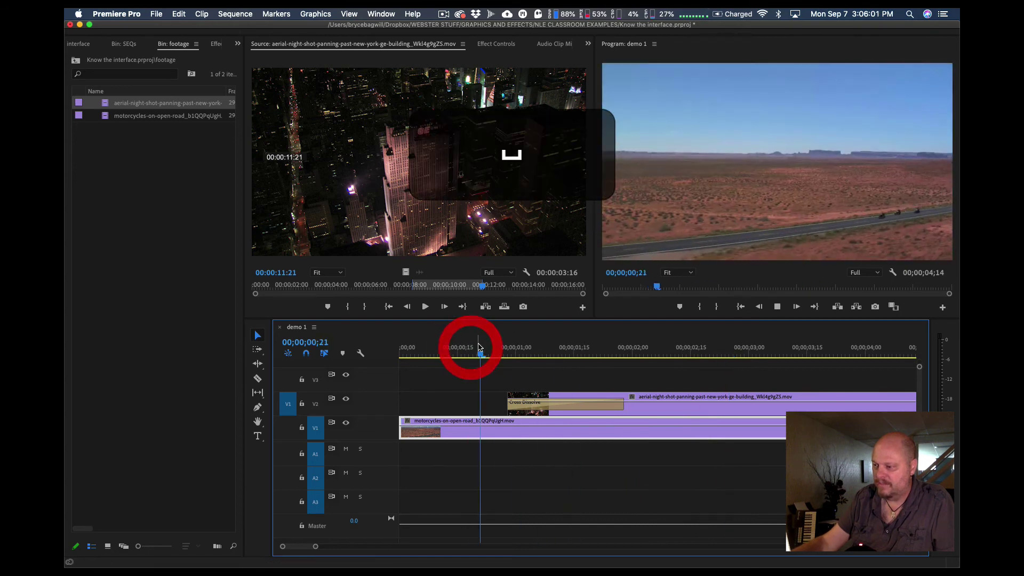
key(space)
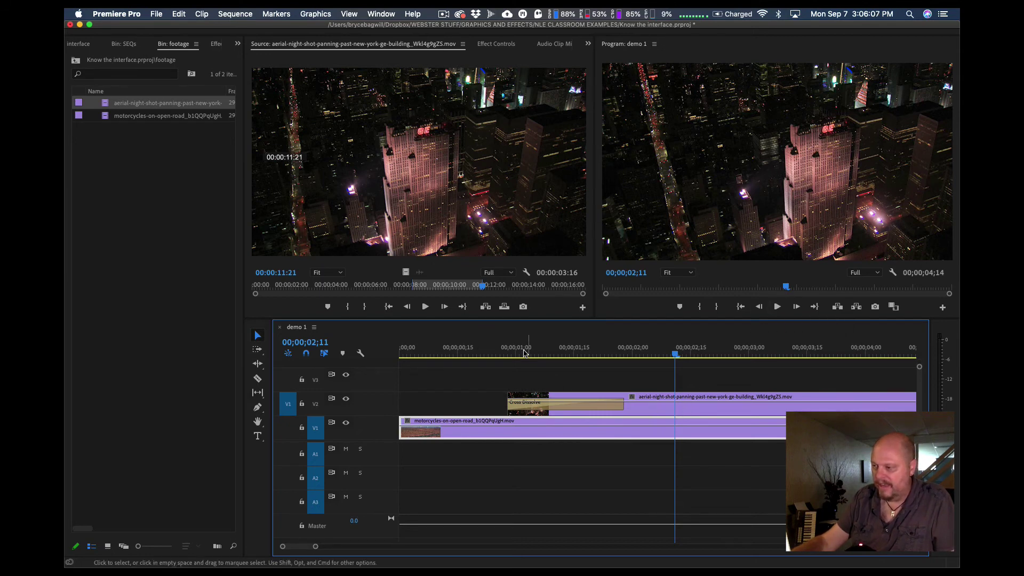
click(482, 345)
key(space)
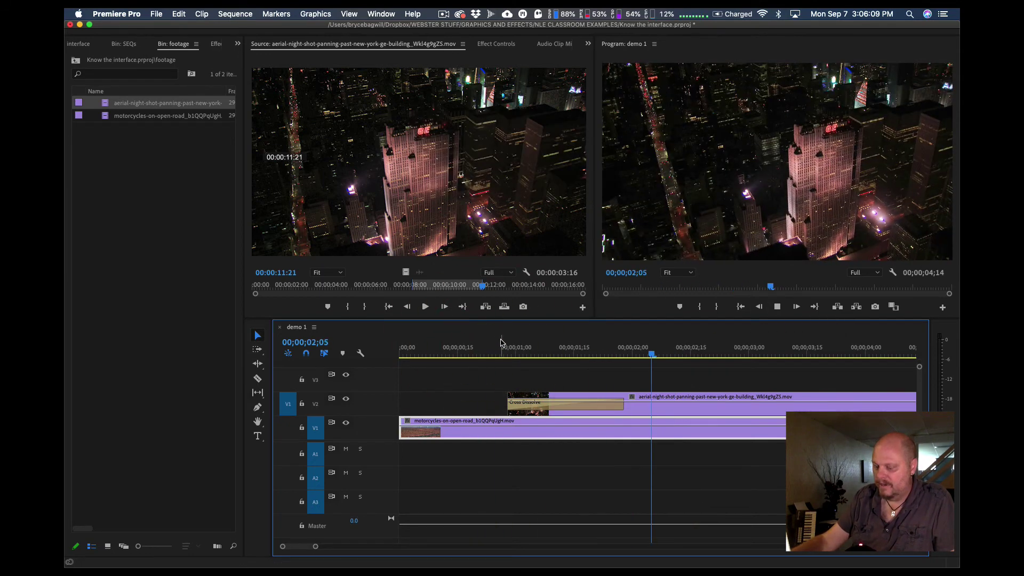
key(space)
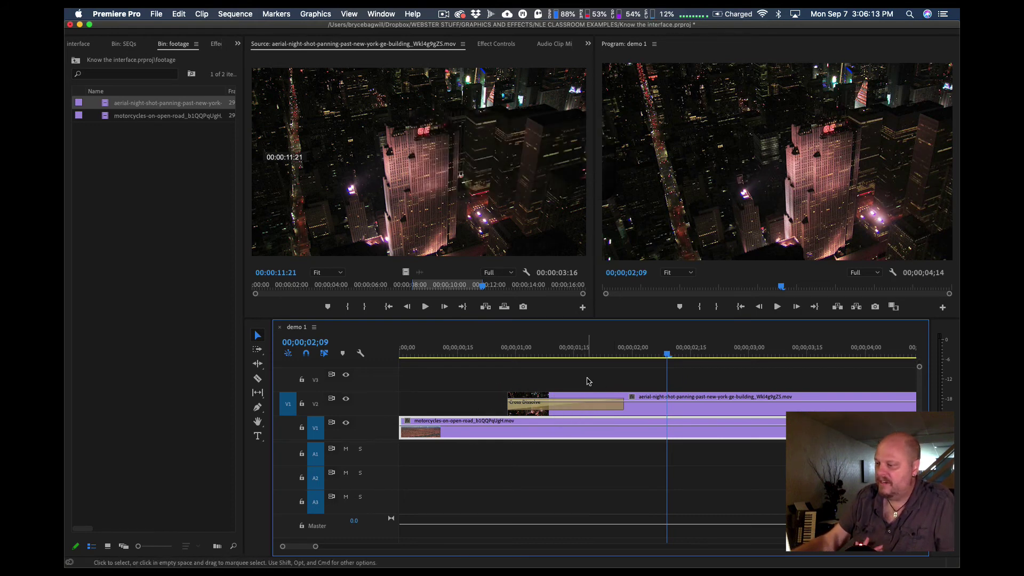
click(516, 354)
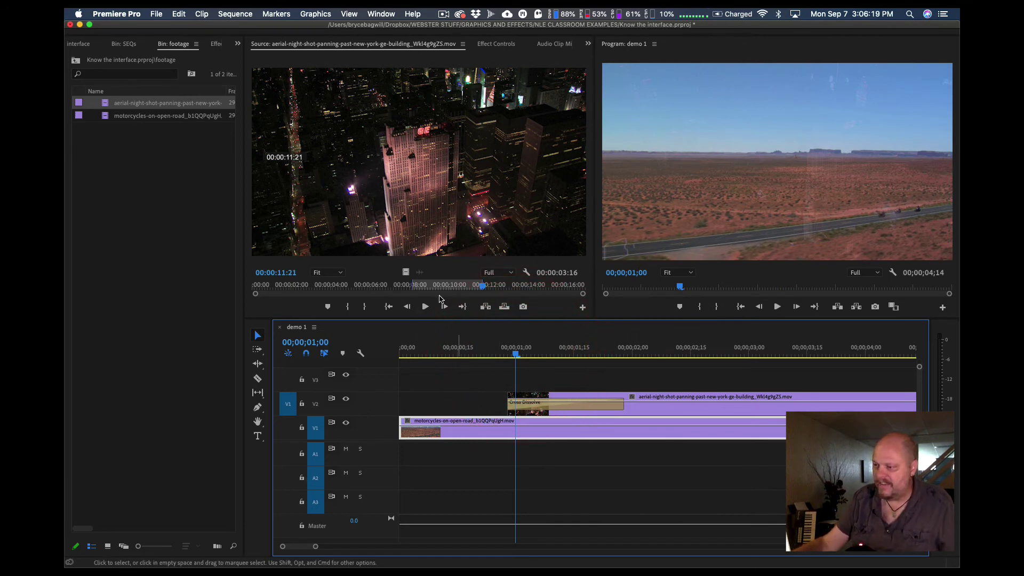
Step: Mark a new 00:00:05:12 range of the aerial night shot in the Source monitor, with its out point at 00:00:07:03
mouse_move(407, 286)
mouse_down()
mouse_move(285, 287)
mouse_move(391, 288)
mouse_up()
key(i)
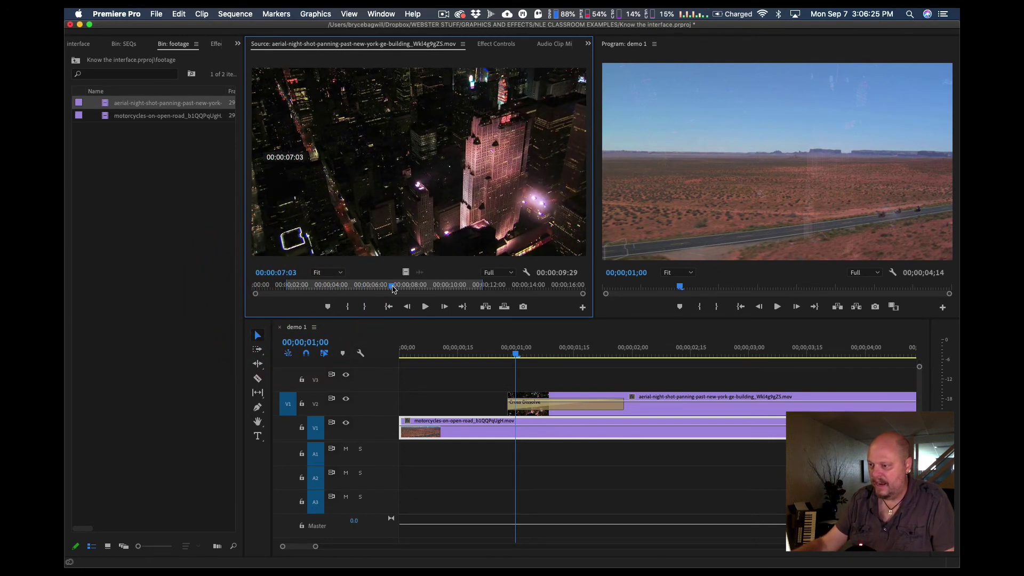
key(o)
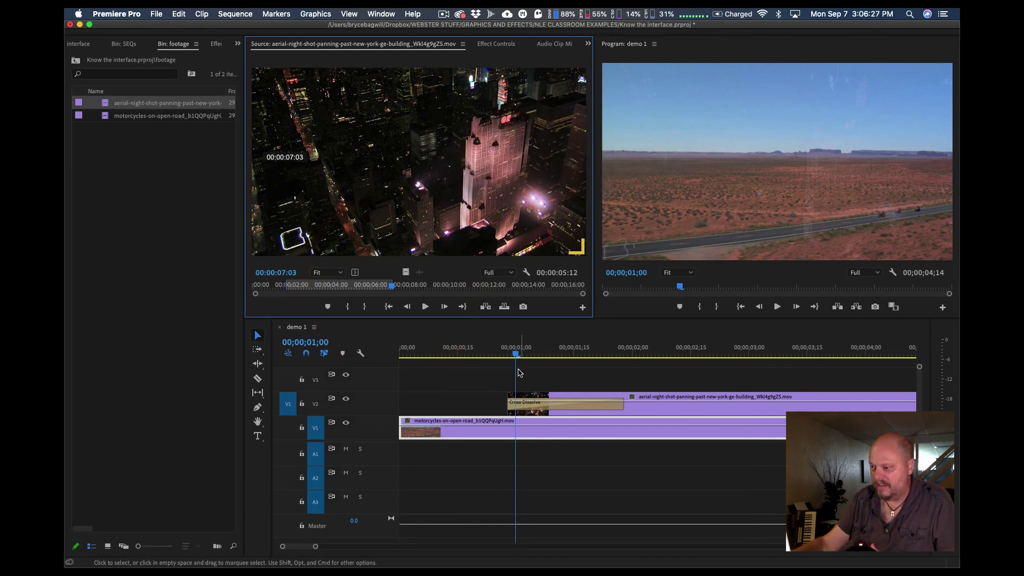
Step: Extend the head of the V2 aerial clip earlier, shift the clip later, and extend its head again to about 00;00;00;09
click(516, 355)
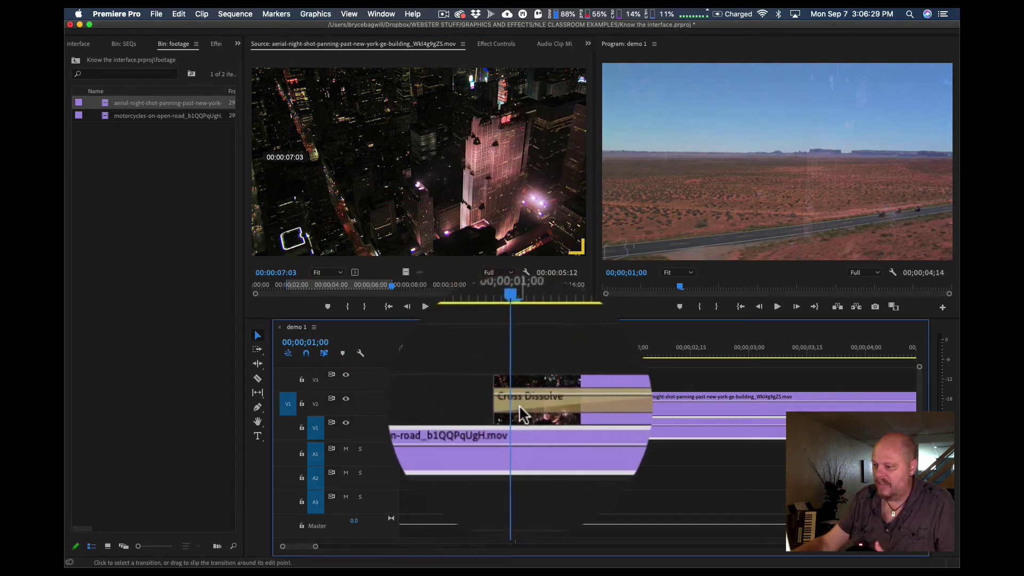
drag(502, 401, 409, 401)
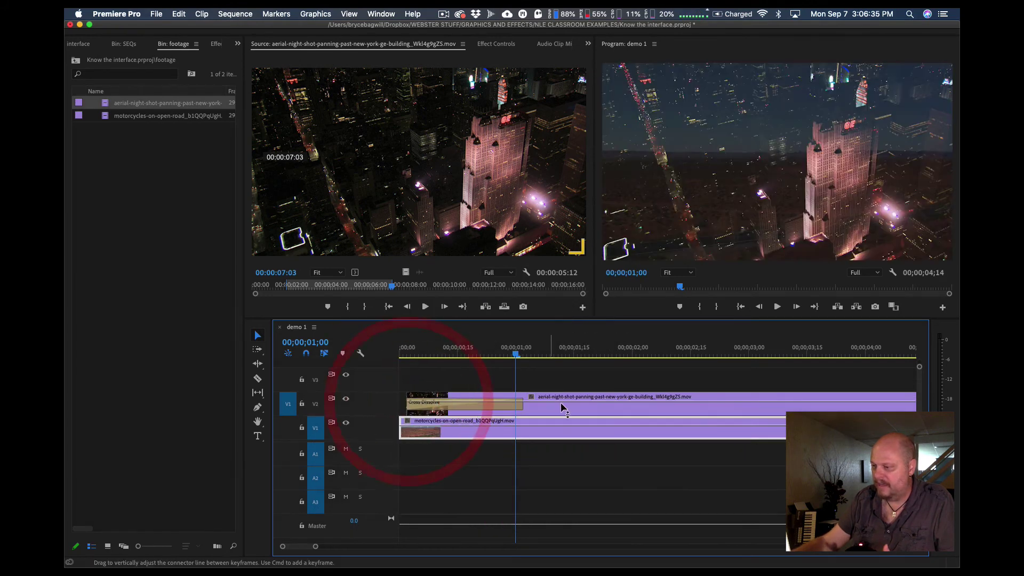
drag(561, 405, 562, 406)
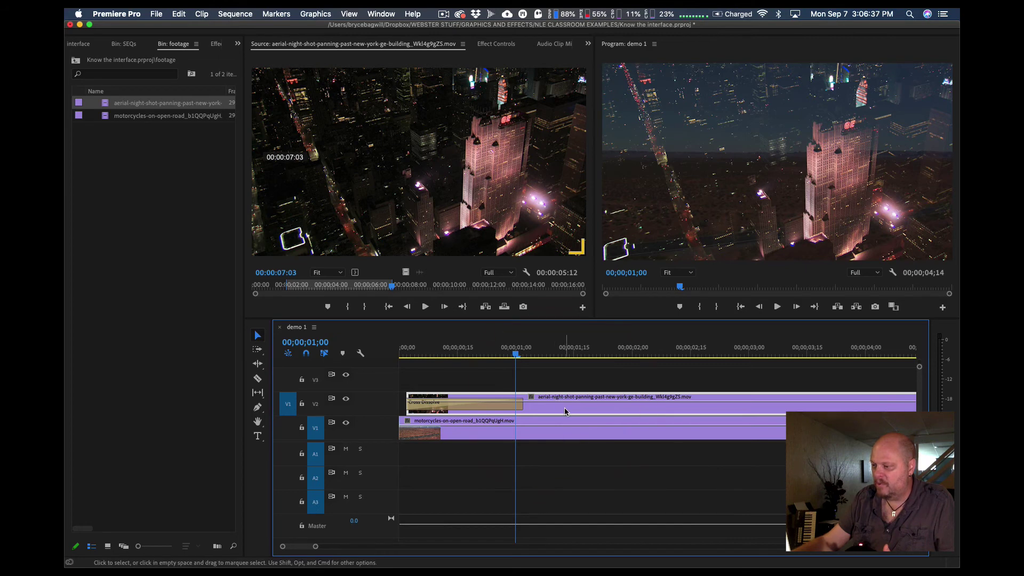
drag(567, 408, 702, 411)
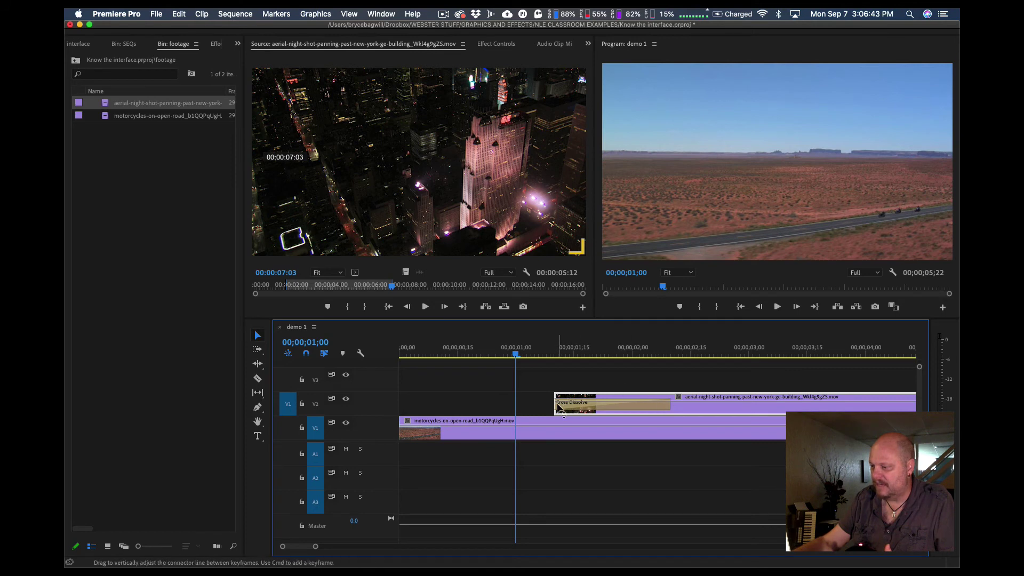
drag(559, 402, 435, 403)
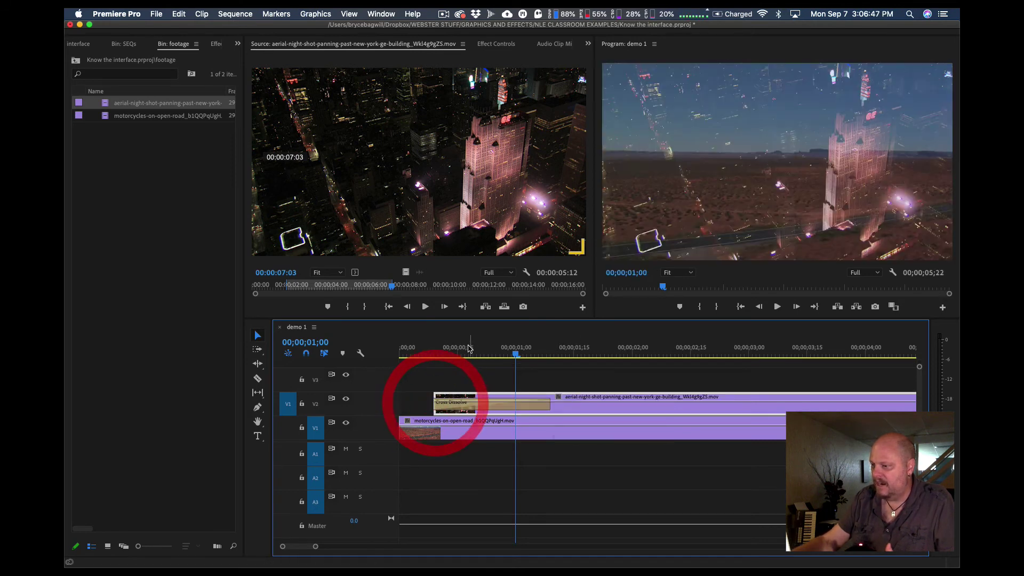
Step: Slide and re-trim the aerial clip with its dissolve along V2 until it starts at about 00;00;00;14
drag(472, 354, 511, 354)
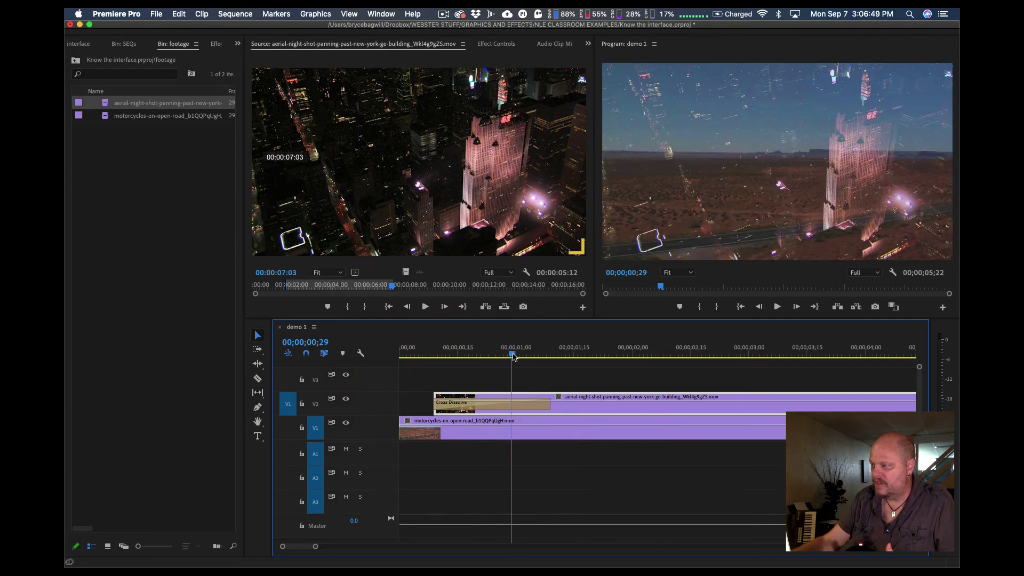
drag(581, 406, 651, 403)
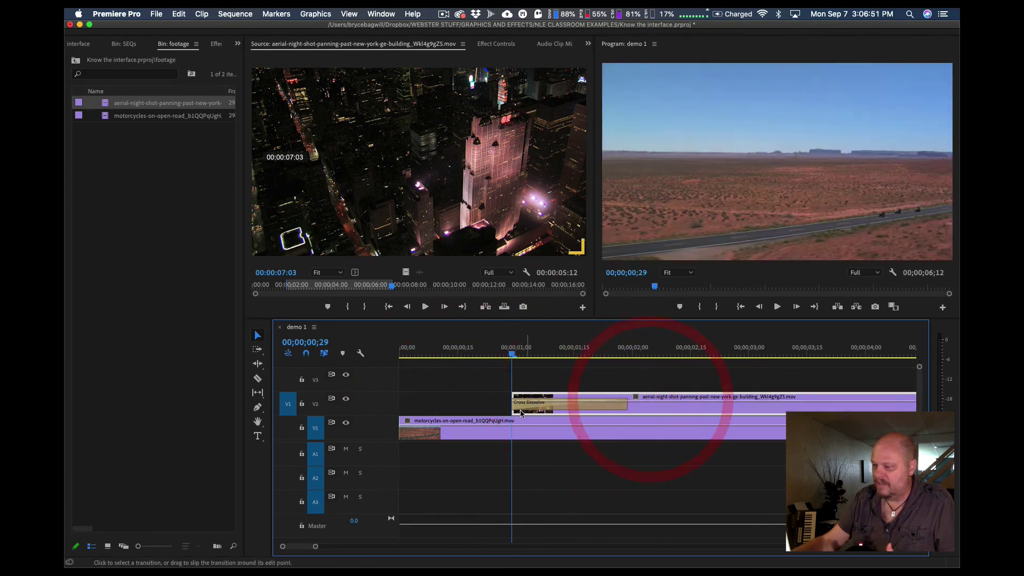
drag(514, 410, 443, 410)
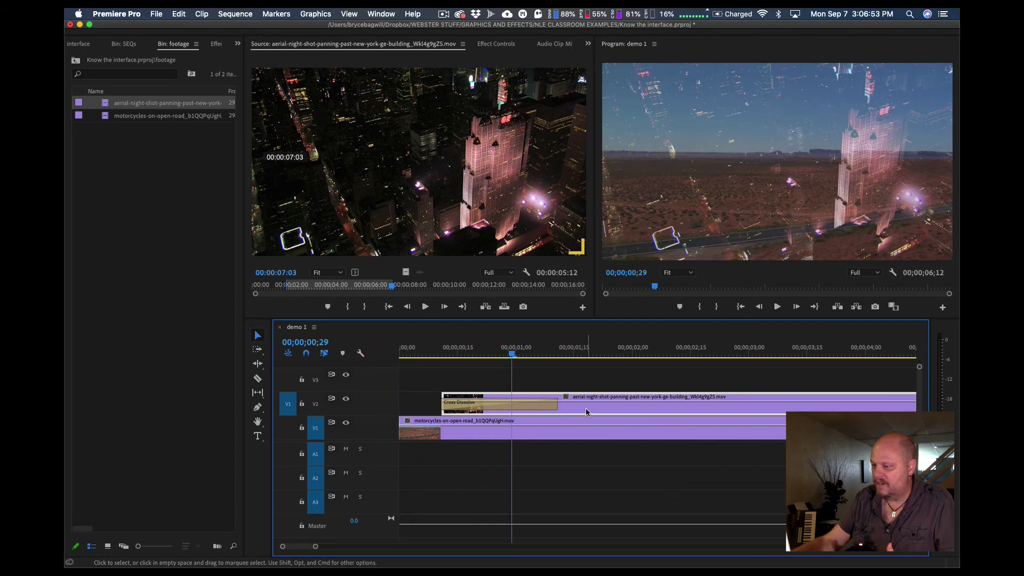
drag(599, 413, 682, 401)
click(506, 352)
drag(506, 352, 599, 354)
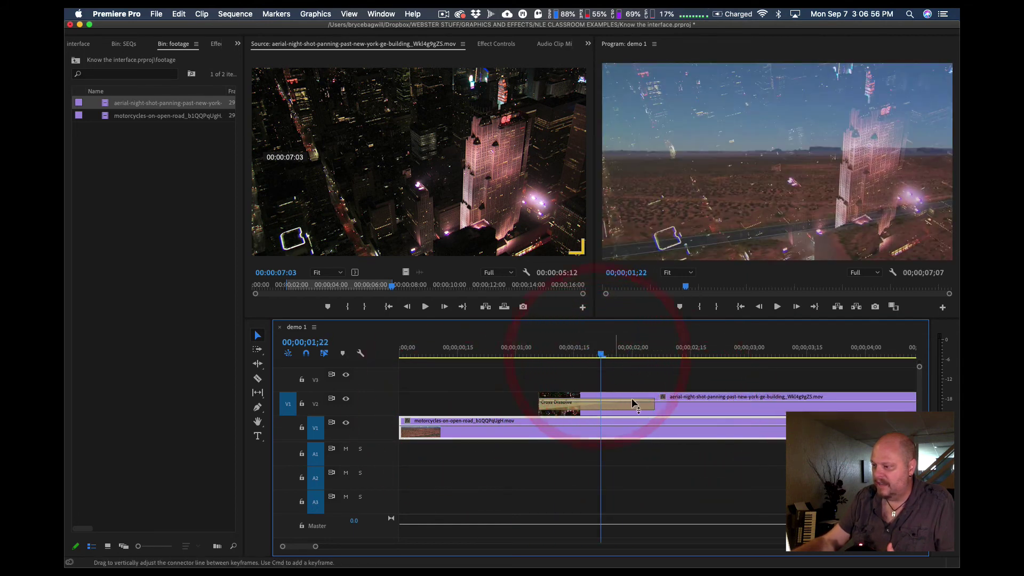
drag(633, 403, 630, 408)
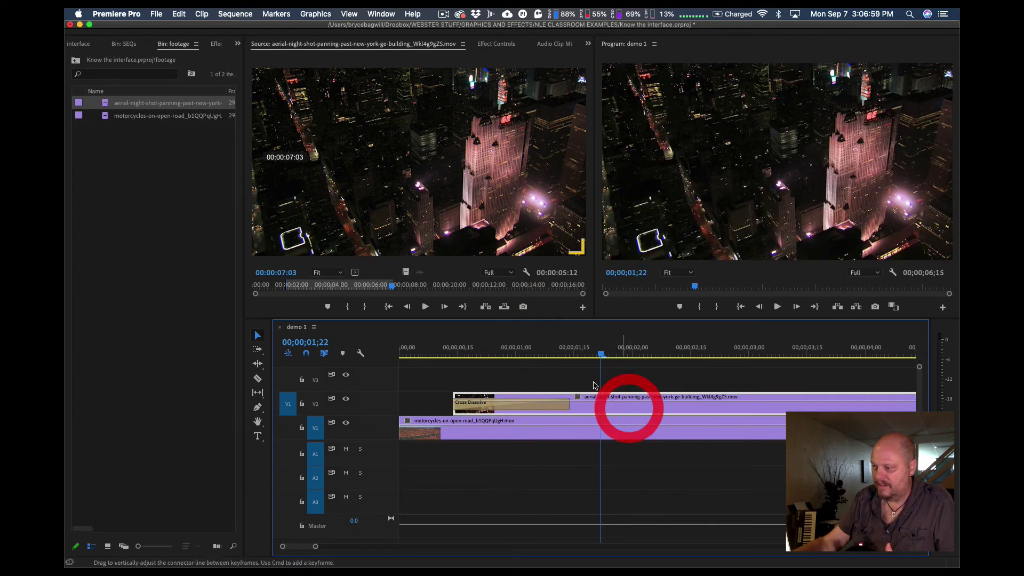
Step: Move the playhead to 00;00;00;17 and delete the aerial clip with its Cross Dissolve from track V2
drag(601, 352, 465, 352)
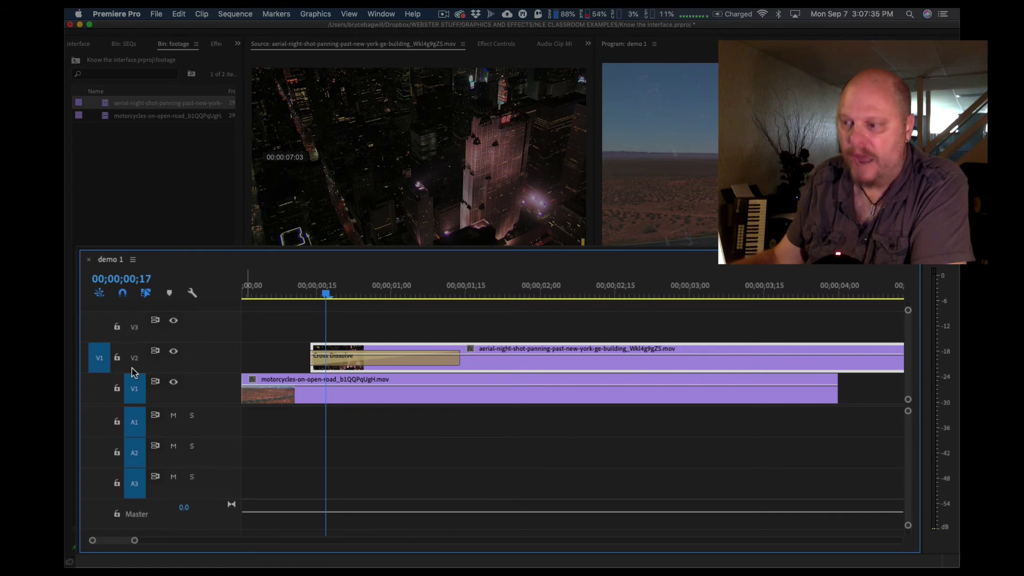
click(384, 355)
key(BackSpace)
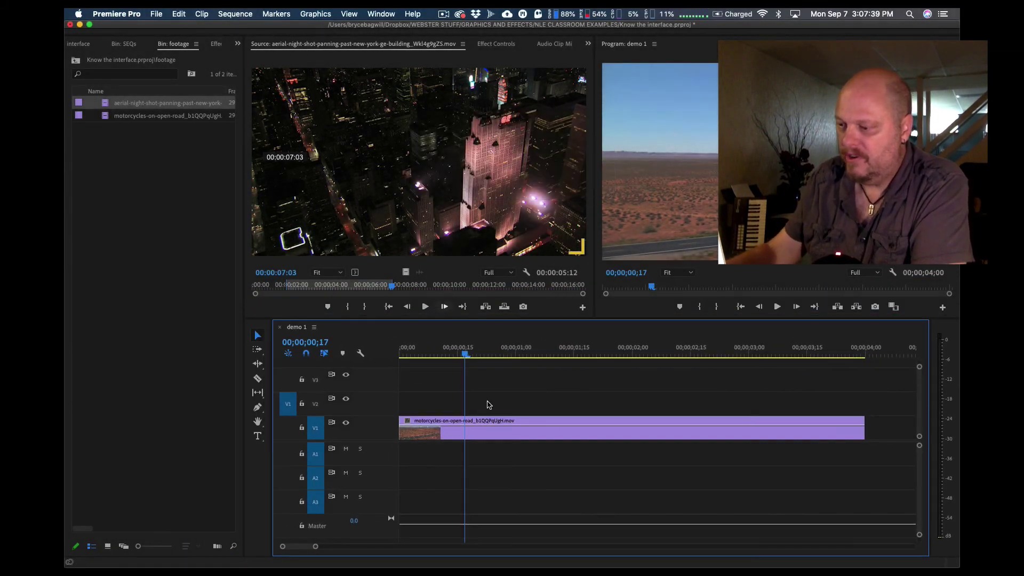
Step: Overwrite the marked aerial night shot onto V2 at 00;00;00;17, and delete the placed clip again
click(331, 286)
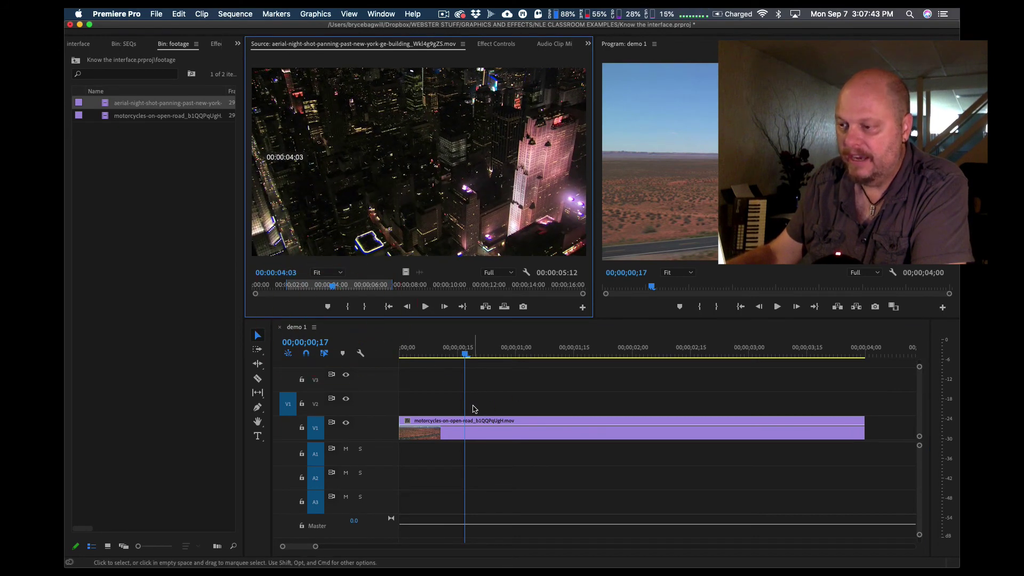
click(504, 307)
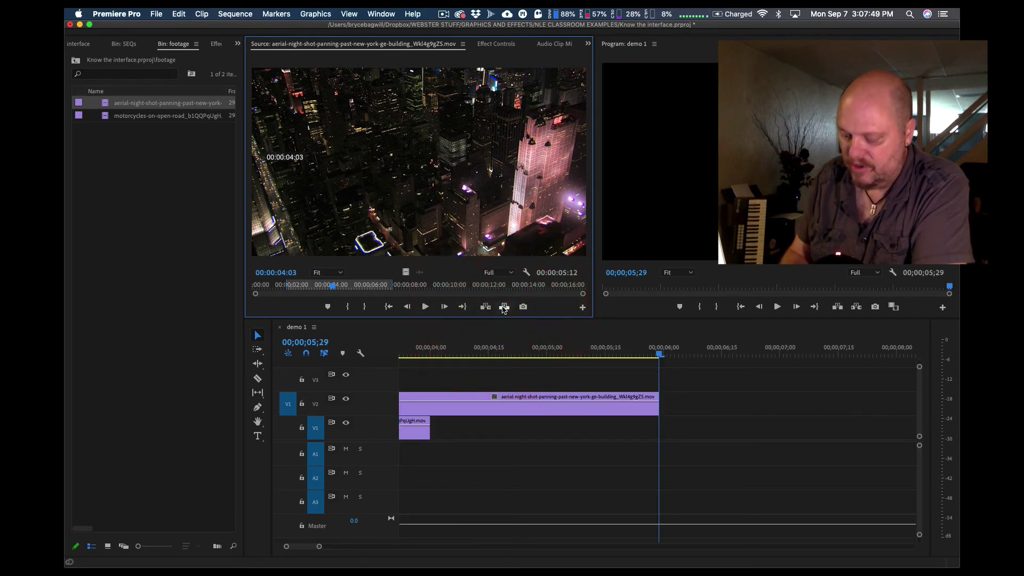
key(backslash)
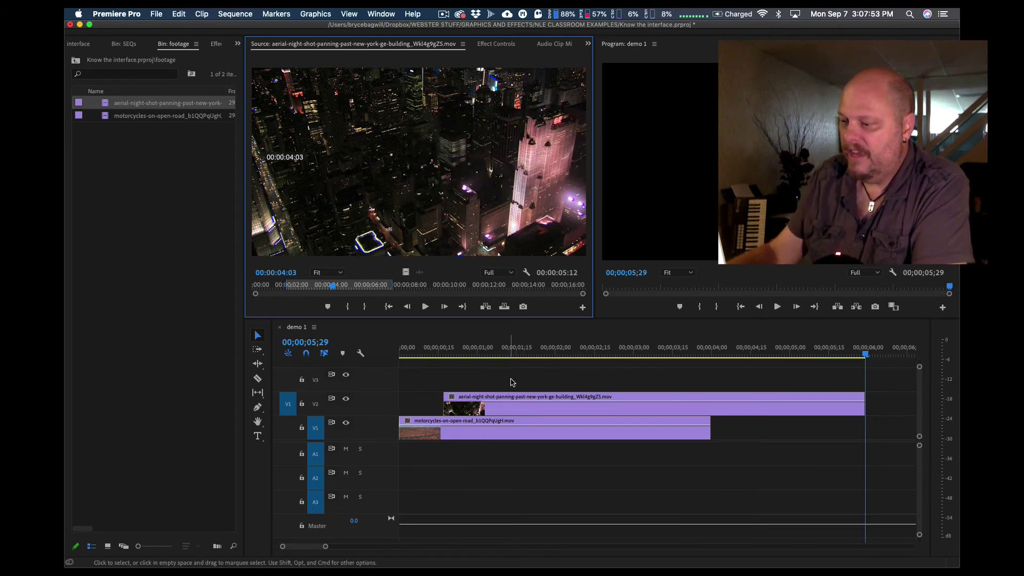
click(512, 406)
key(BackSpace)
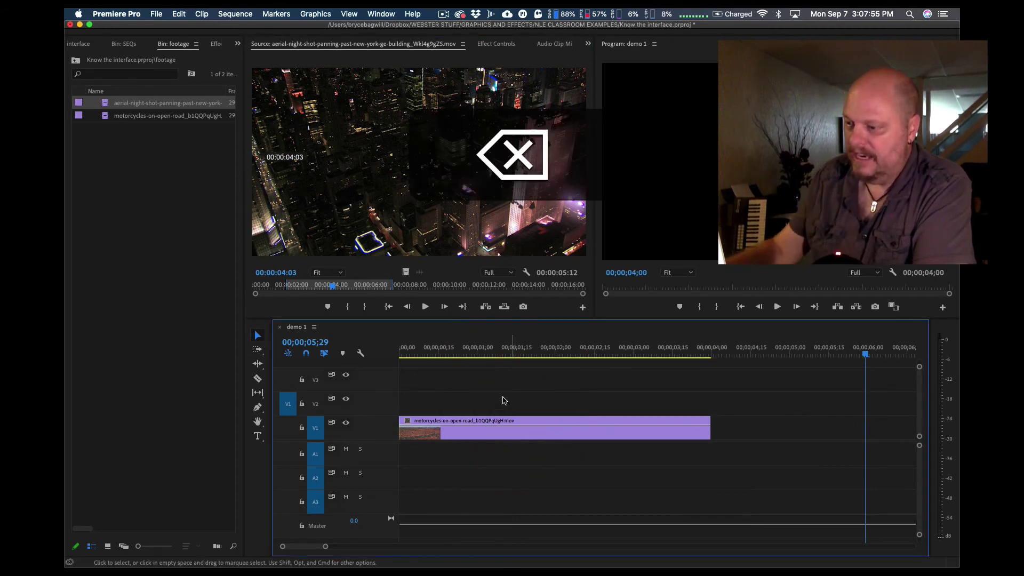
Step: Overwrite the marked aerial night shot onto track V2 with the playhead set to 00;00;01;04
click(451, 352)
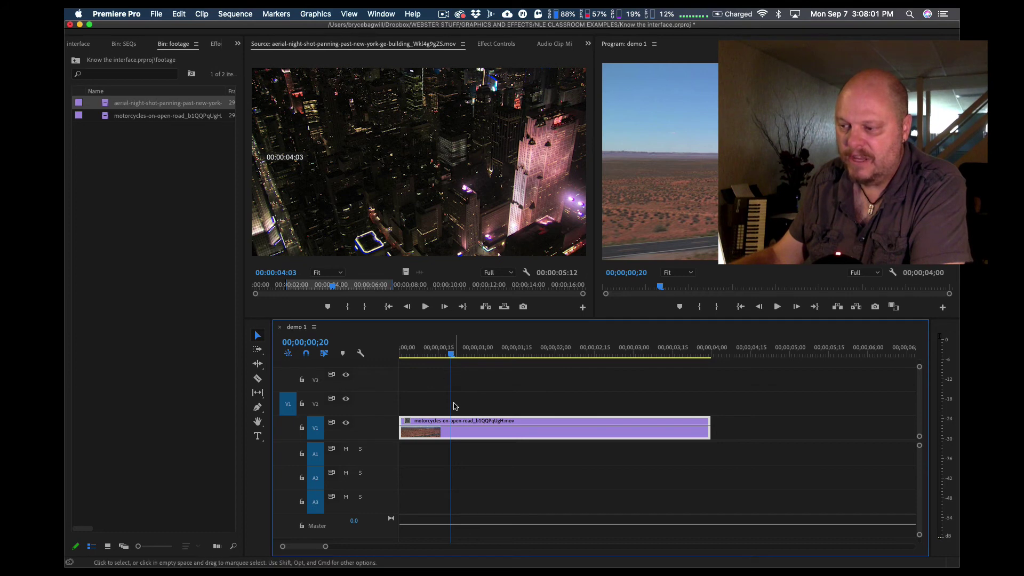
key(shift+Left)
drag(462, 357, 489, 356)
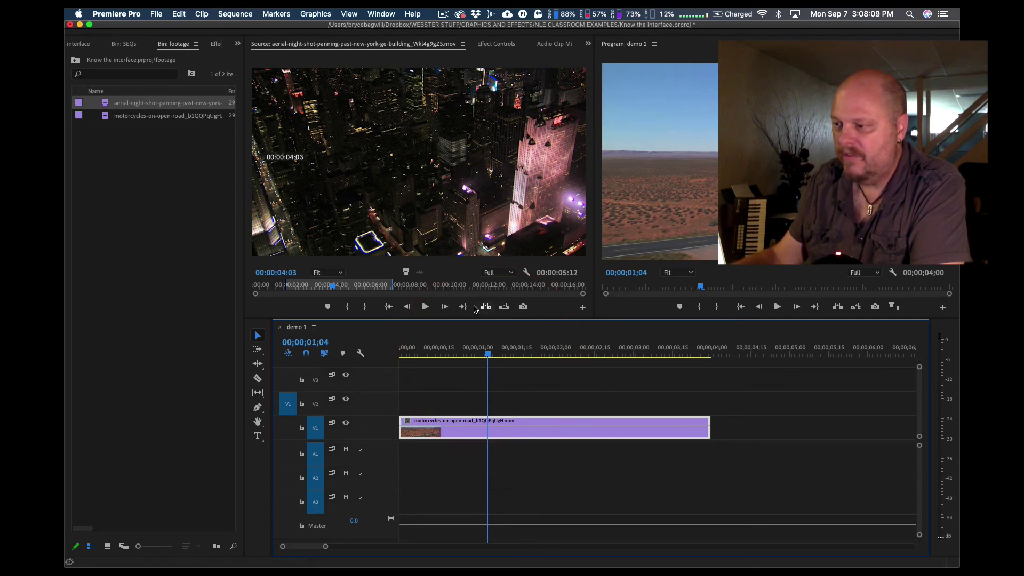
click(504, 307)
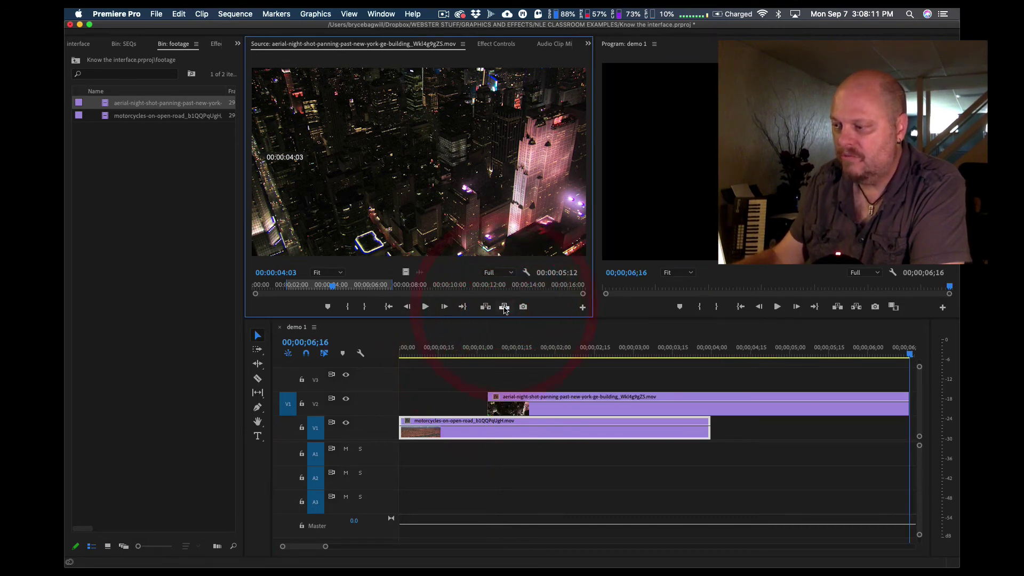
Step: Undo the last overwrite and insert the marked aerial night shot onto V2 at 00;00;01;04 instead
click(489, 355)
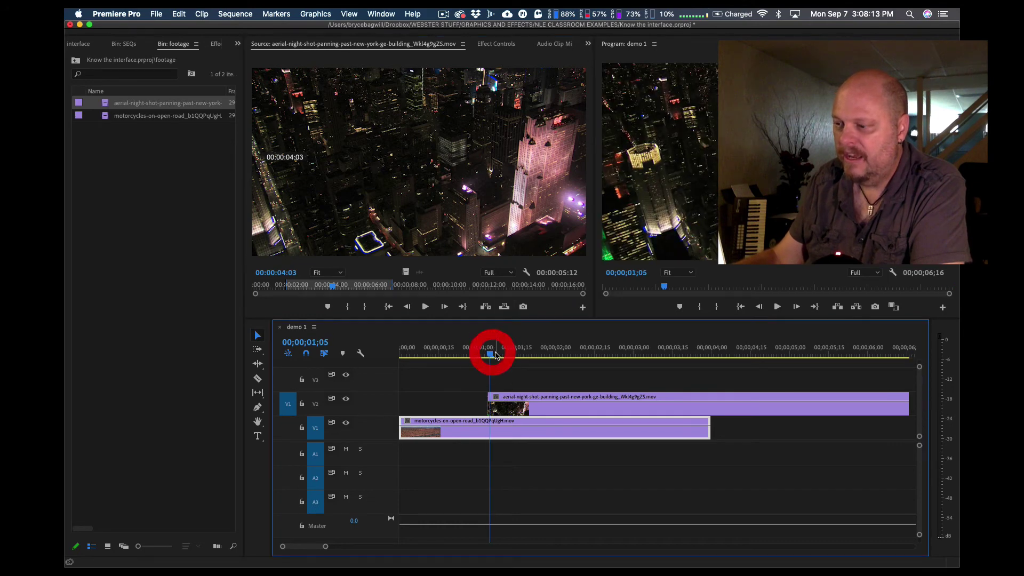
key(super+z)
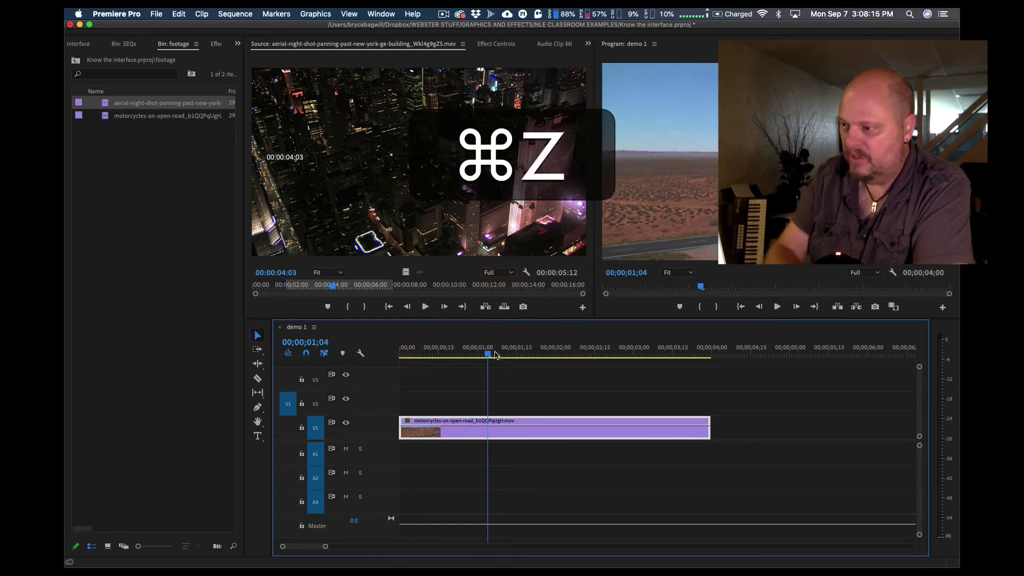
click(486, 307)
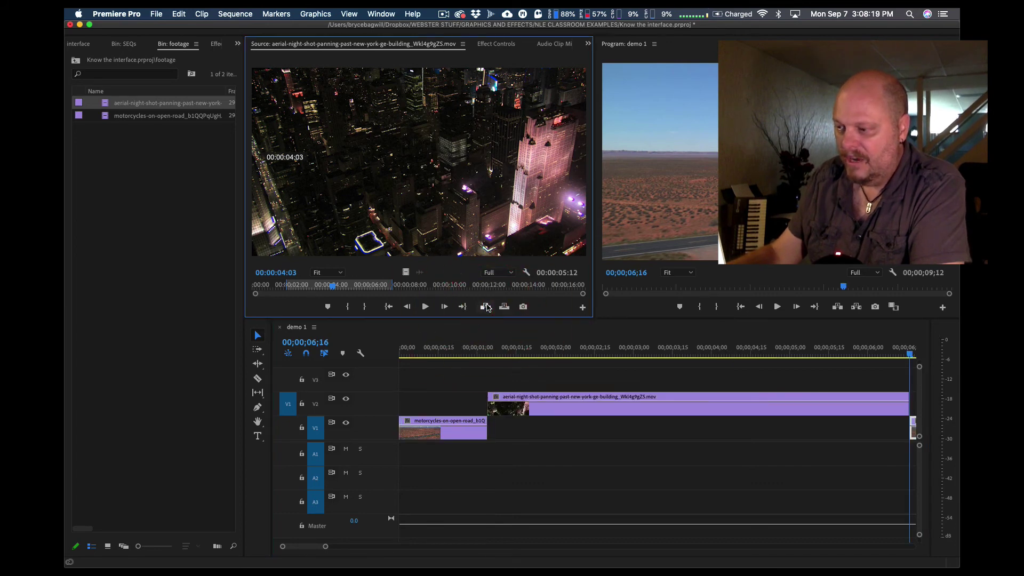
key(backslash)
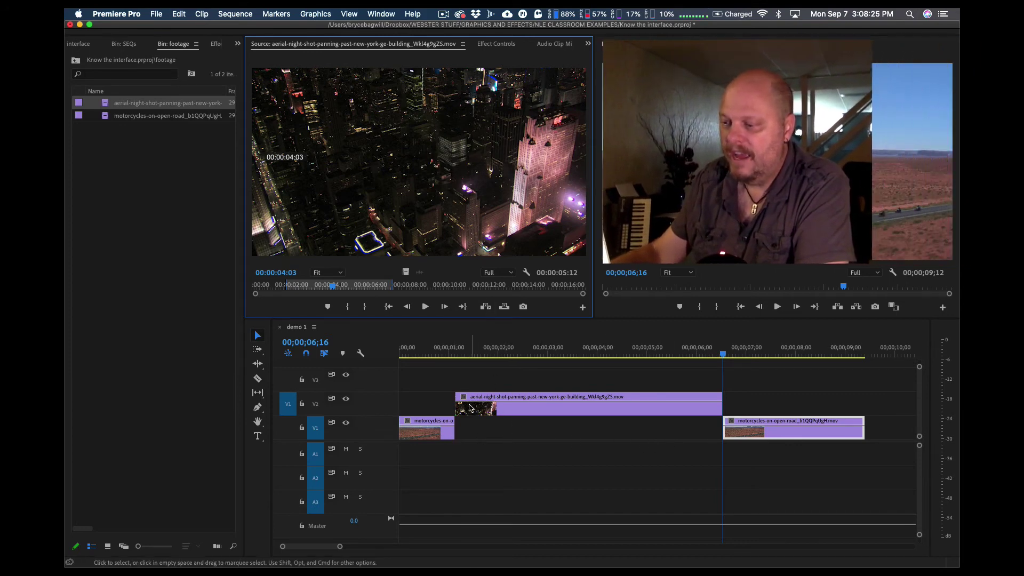
Step: Scrub across the inserted aerial clip and the split motorcycles clip to 00;00;07;04, and undo the insert
click(449, 354)
drag(449, 354, 752, 357)
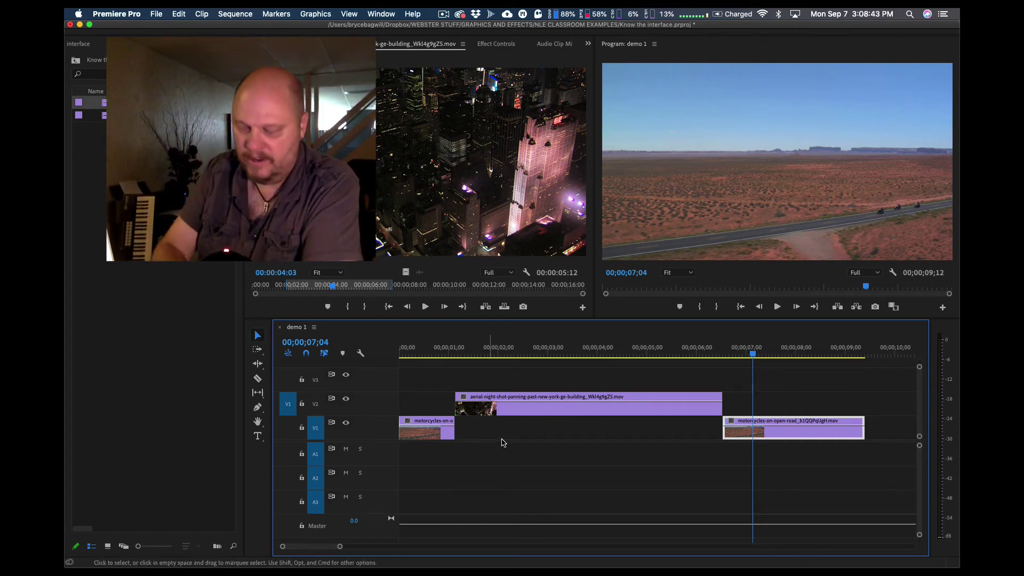
key(super)
key(super+z)
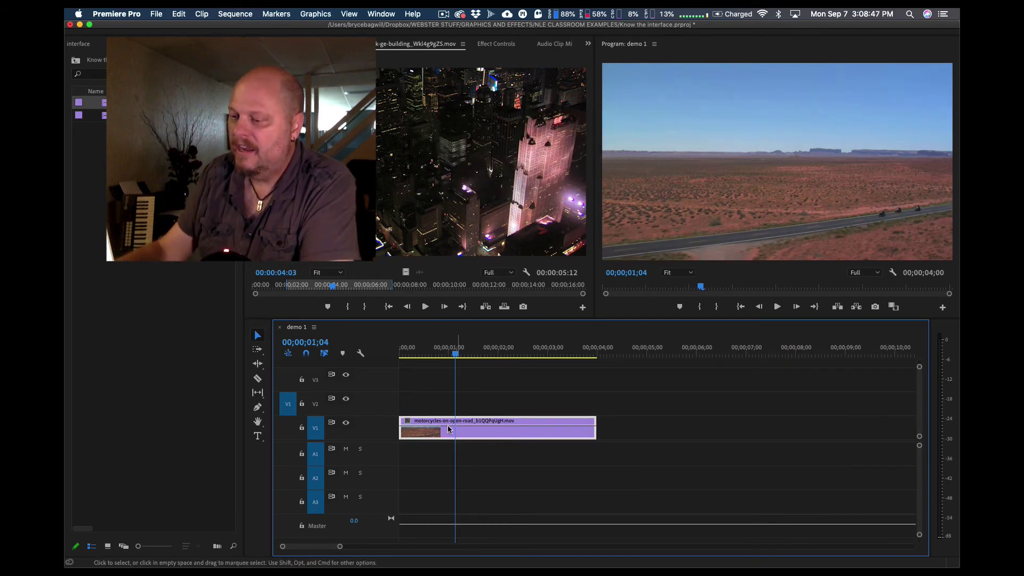
Step: Overwrite the marked aerial night shot onto V2 three times in a row, starting at 00;00;01;04
click(504, 307)
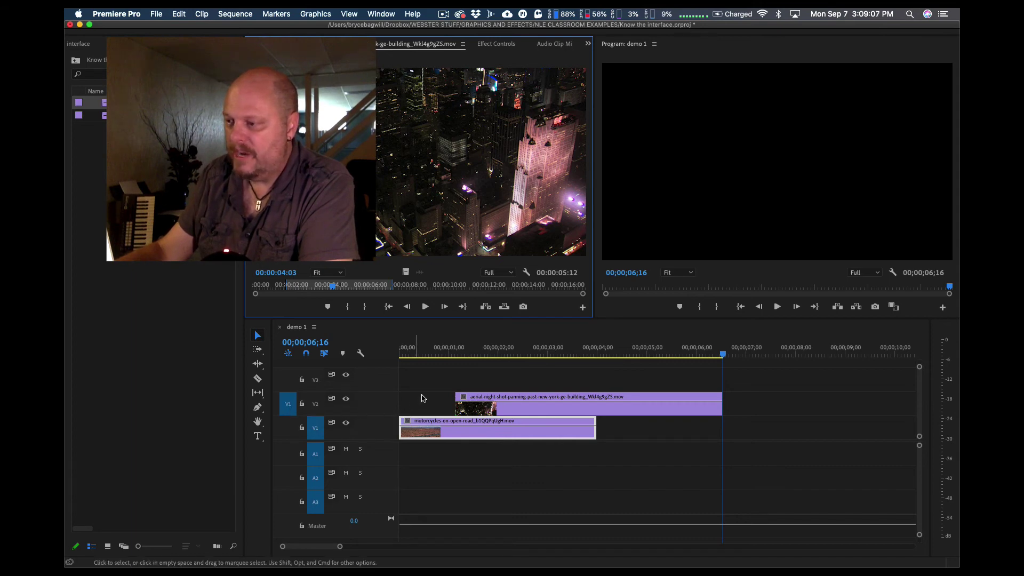
click(504, 306)
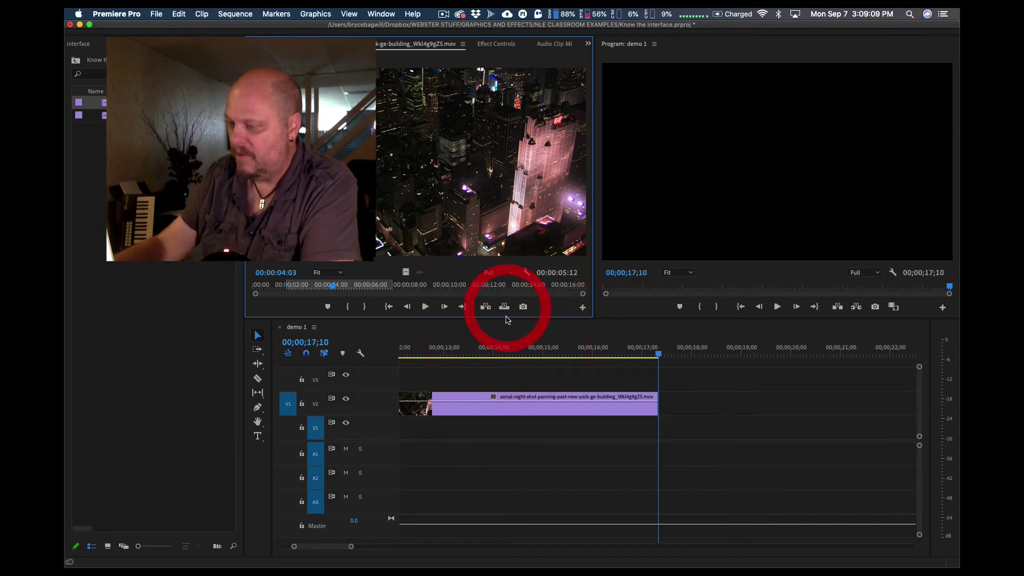
key(period)
key(backslash)
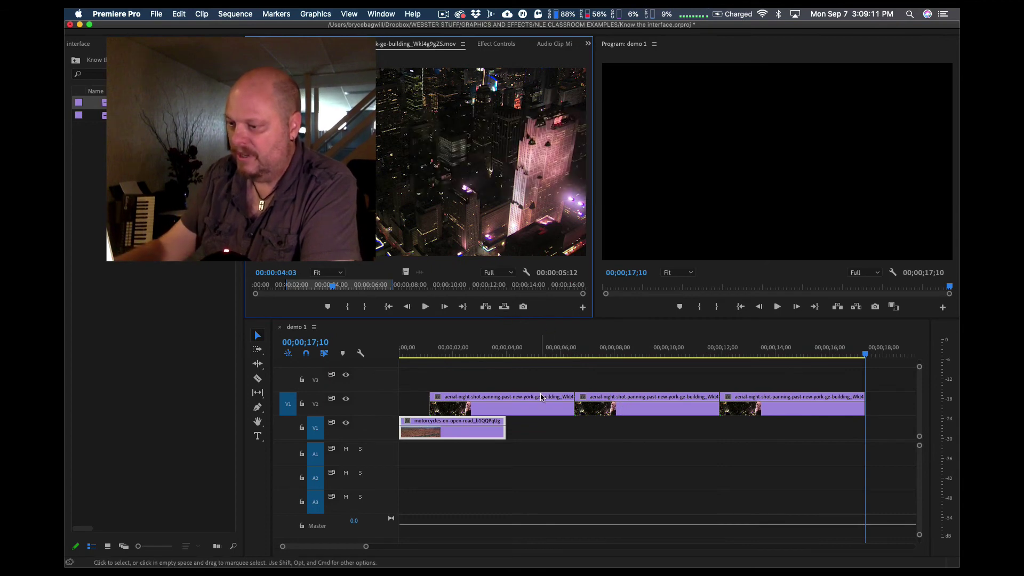
Step: Patch the source video to track V3 and overwrite the aerial shot there twice in a row from 00;00;17;10
click(288, 380)
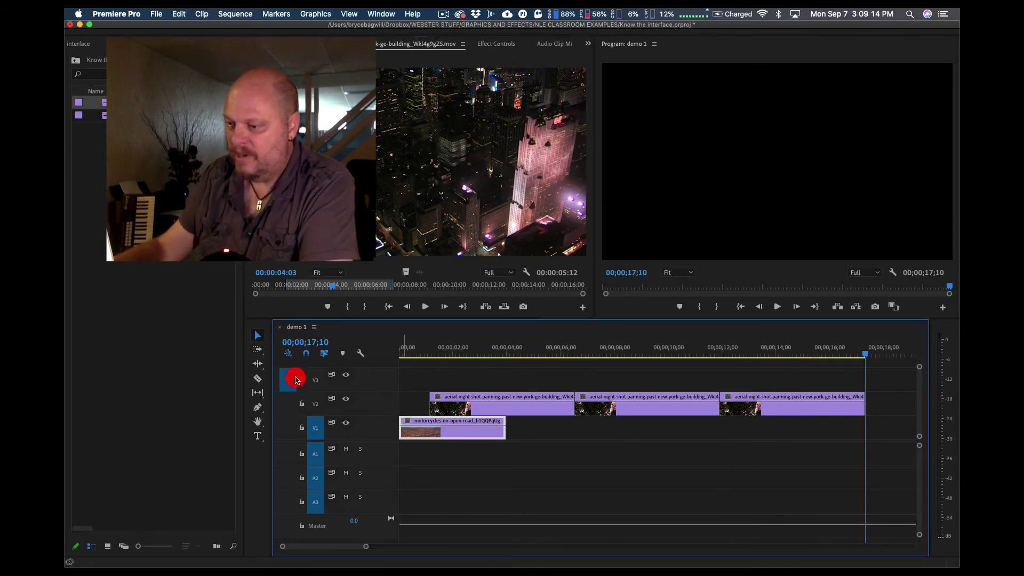
click(504, 306)
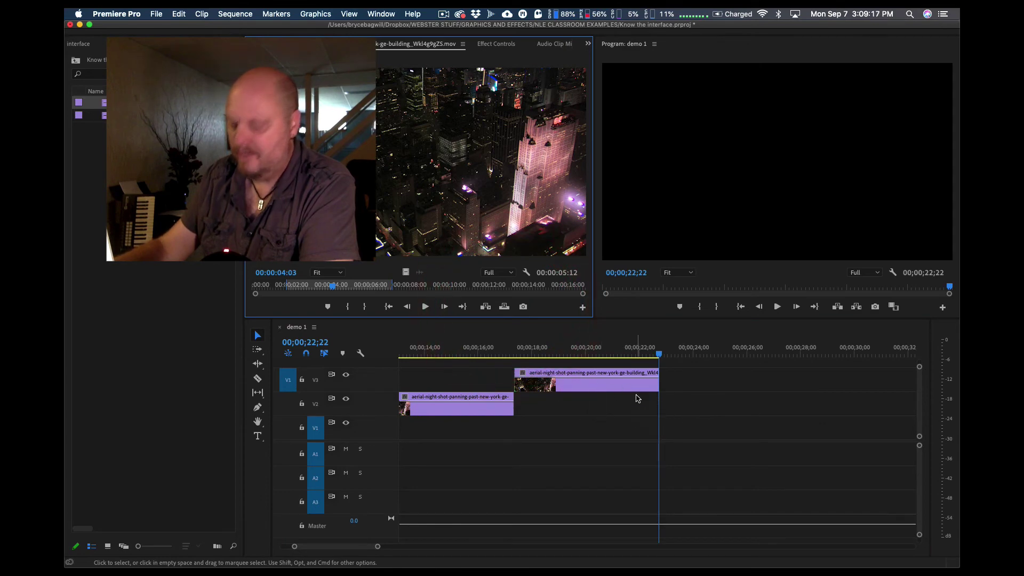
key(backslash)
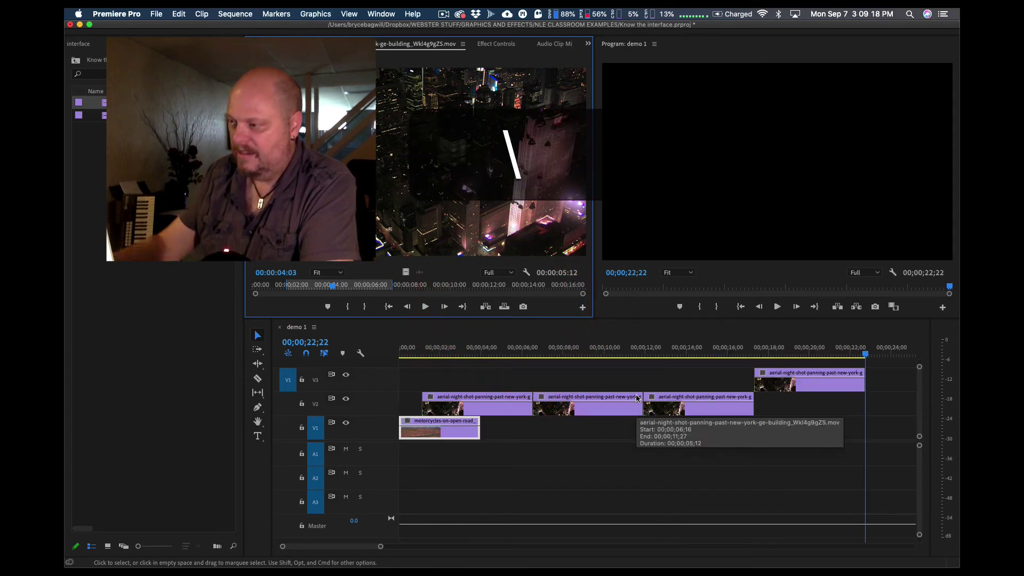
click(504, 307)
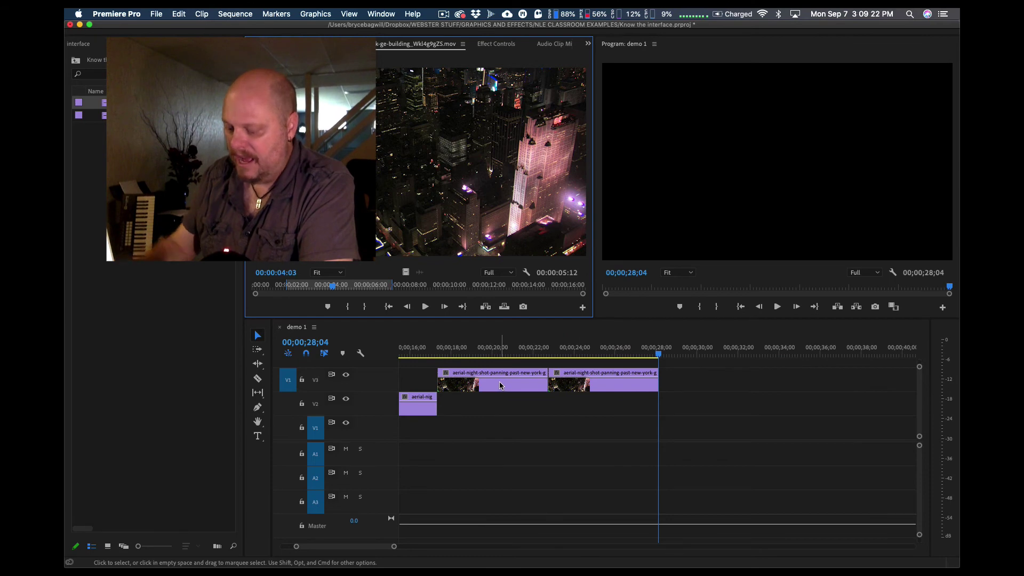
key(backslash)
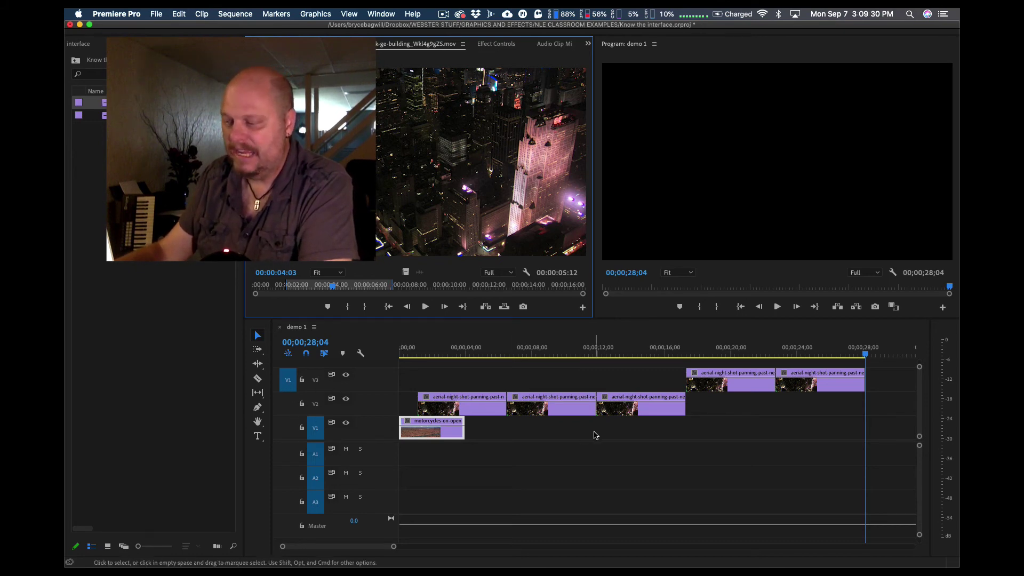
Step: Copy the motorcycles clip on V1 and move the playhead to 00;00;29;07, past the last clip
click(480, 406)
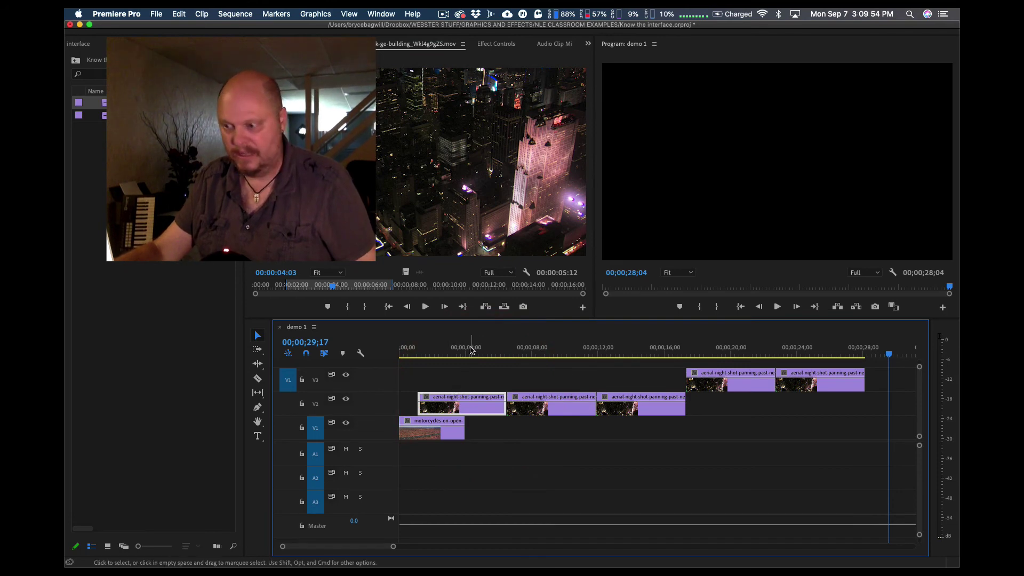
click(468, 349)
click(406, 349)
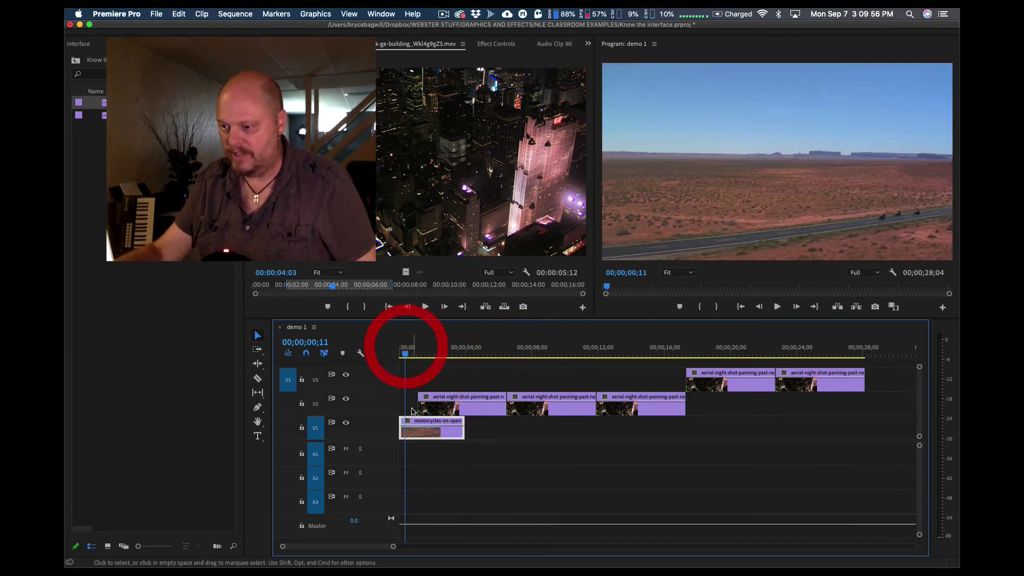
click(412, 429)
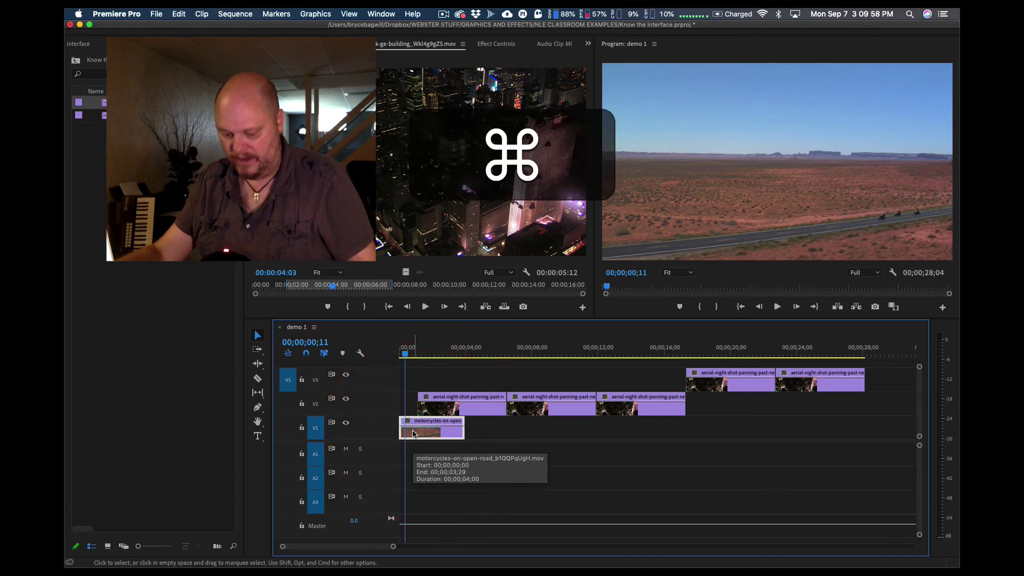
key(ctrl+c)
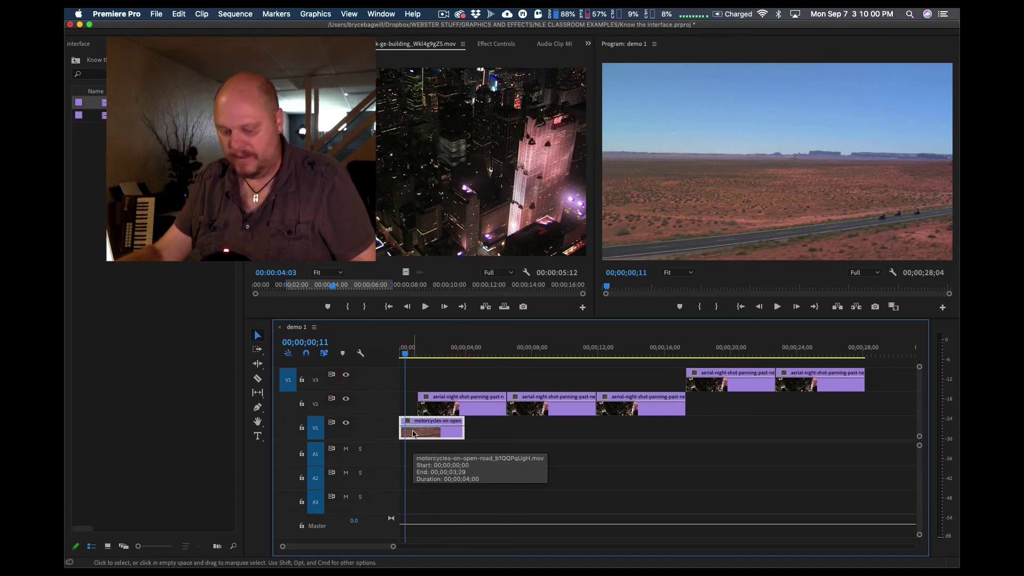
drag(422, 354, 879, 351)
Step: Paste the copied motorcycles clip onto V1 at the playhead, and undo the paste
key(cmd+v)
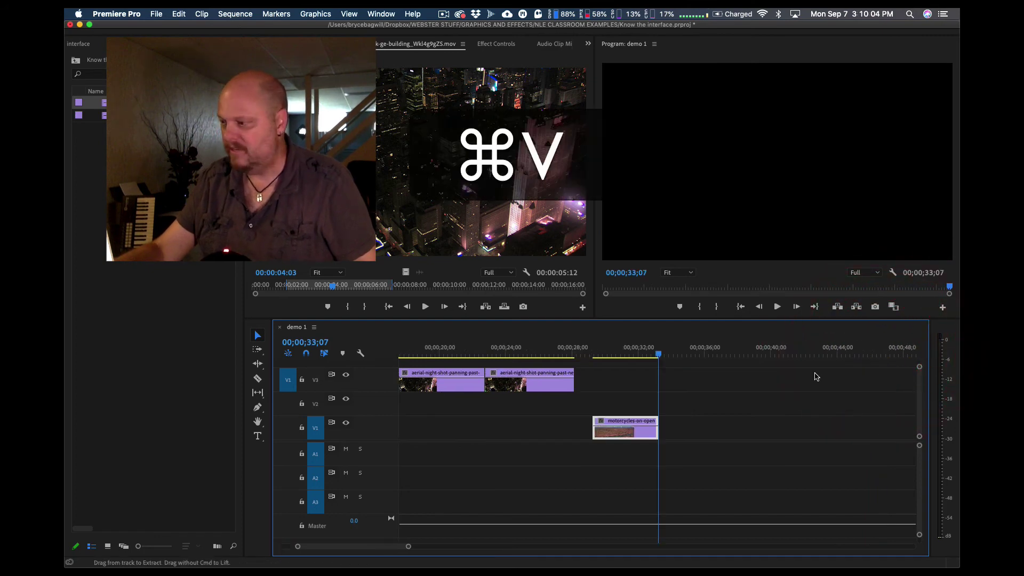
key(backslash)
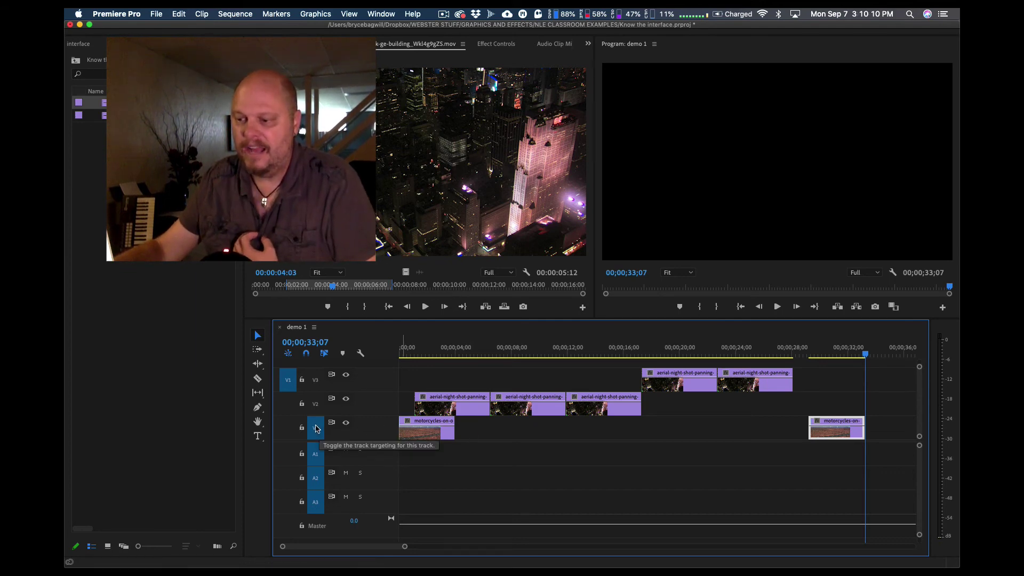
key(cmd+z)
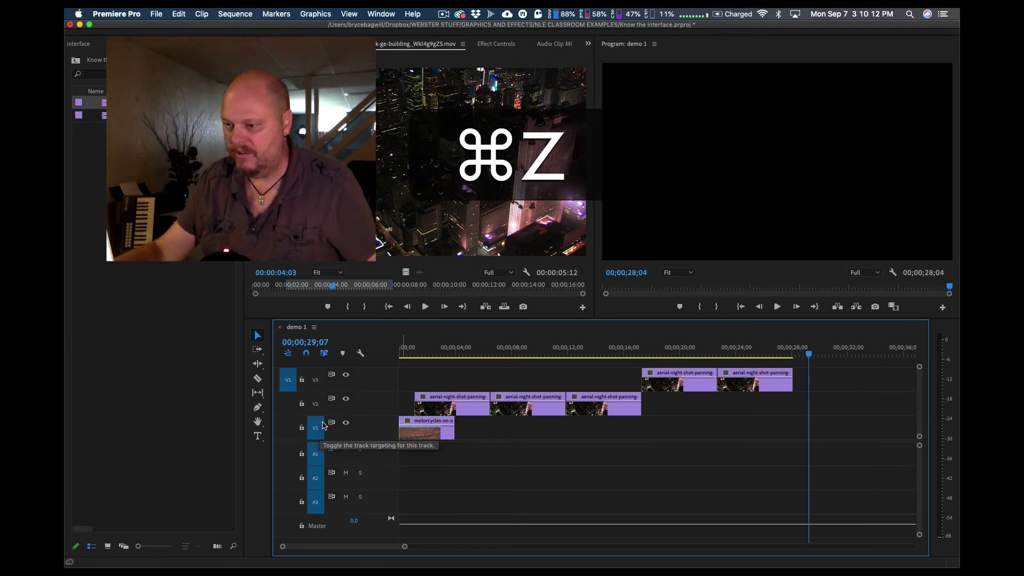
Step: Switch track targeting from V1 to V2 and paste the motorcycles clip at 00;00;29;07, and paste another right after it with V3 targeted
click(315, 403)
click(316, 427)
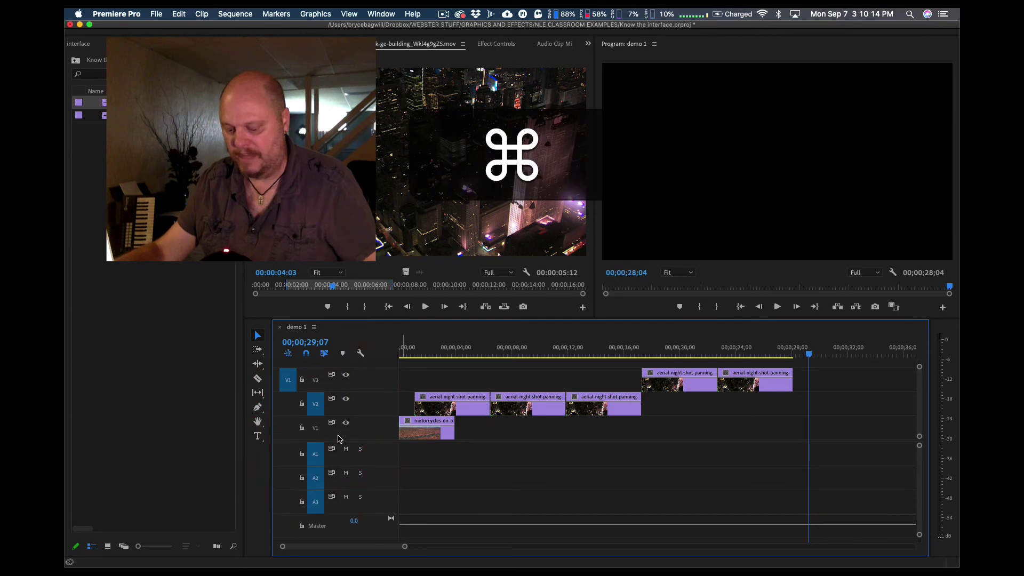
key(super+v)
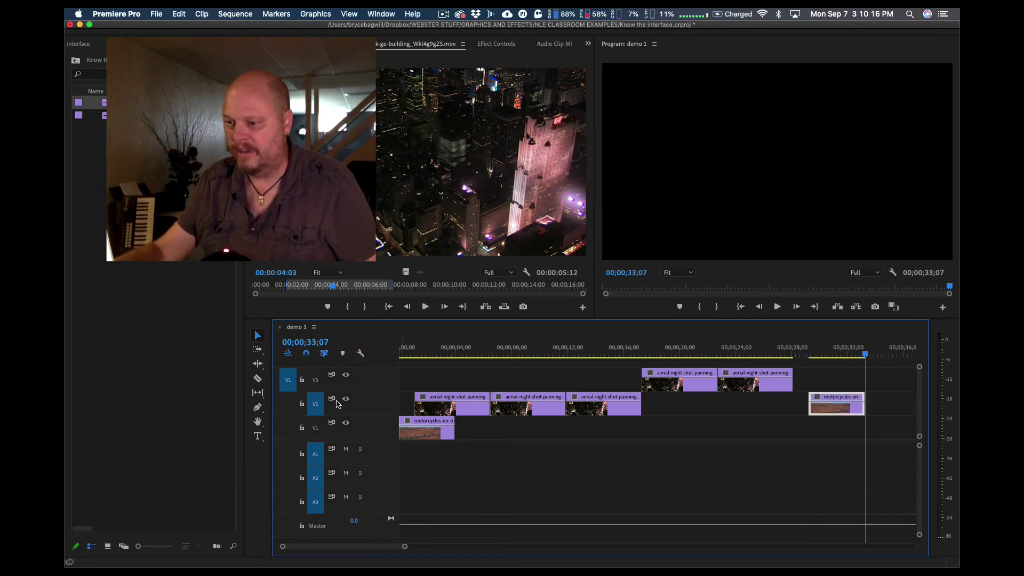
click(315, 380)
key(super+v)
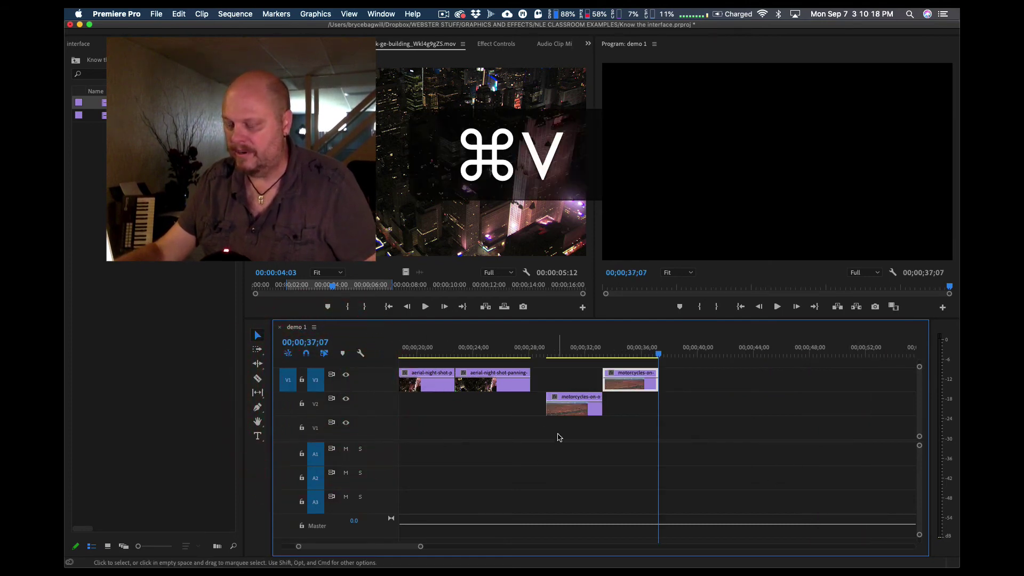
key(super+backslash)
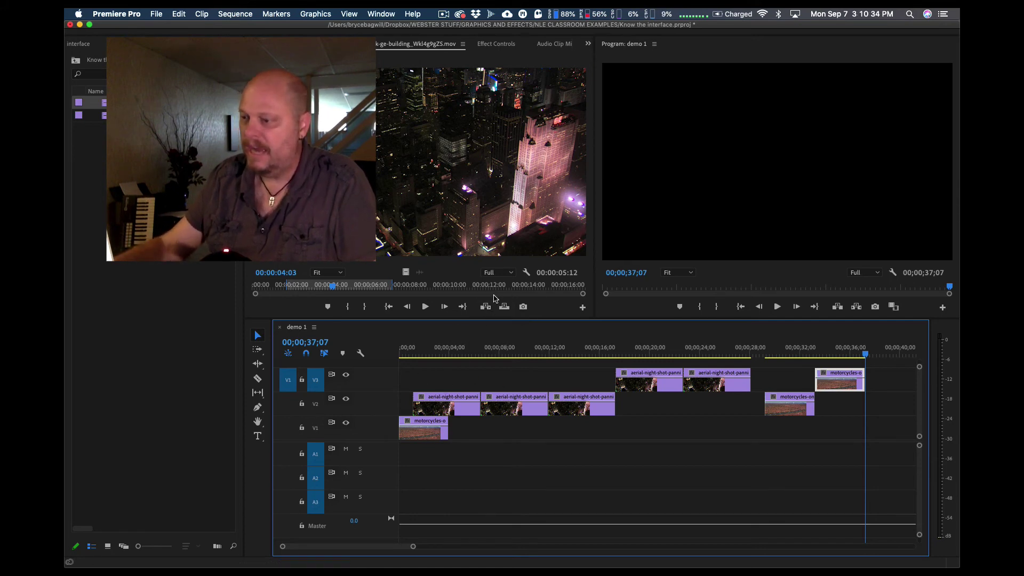
Step: Delete the extra clips on V2 and V3, keeping only the first aerial clip and the original motorcycles clip
click(445, 351)
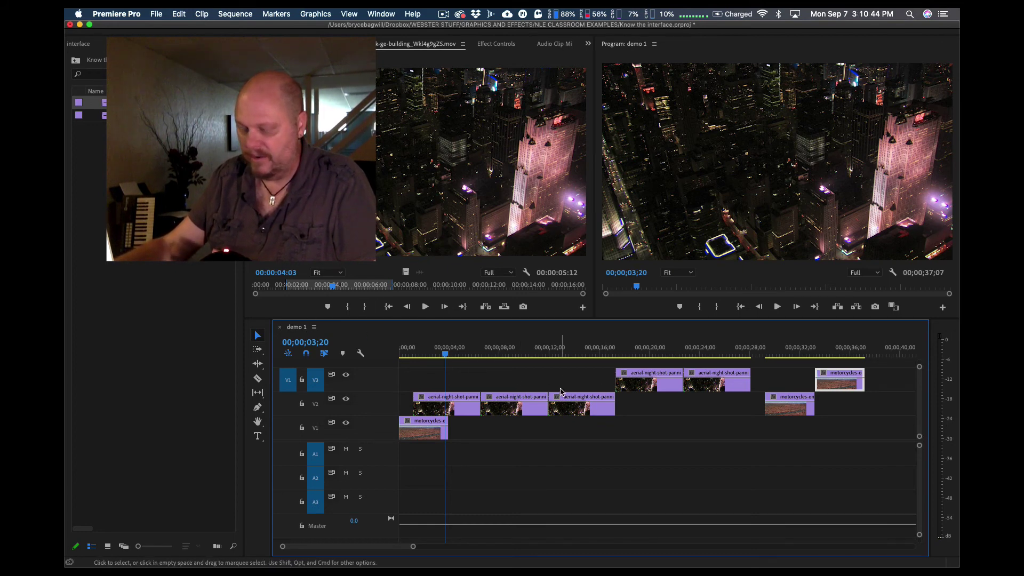
drag(894, 371, 512, 427)
key(BackSpace)
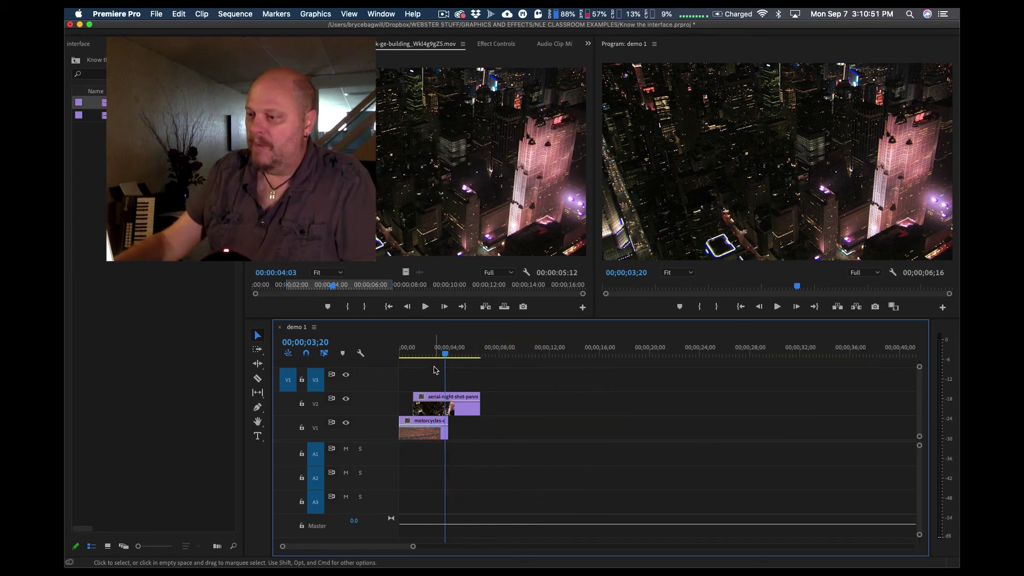
Step: Place a video-only copy of the aerial shot on V2, slide it toward the first aerial clip, and delete it
drag(406, 273, 625, 400)
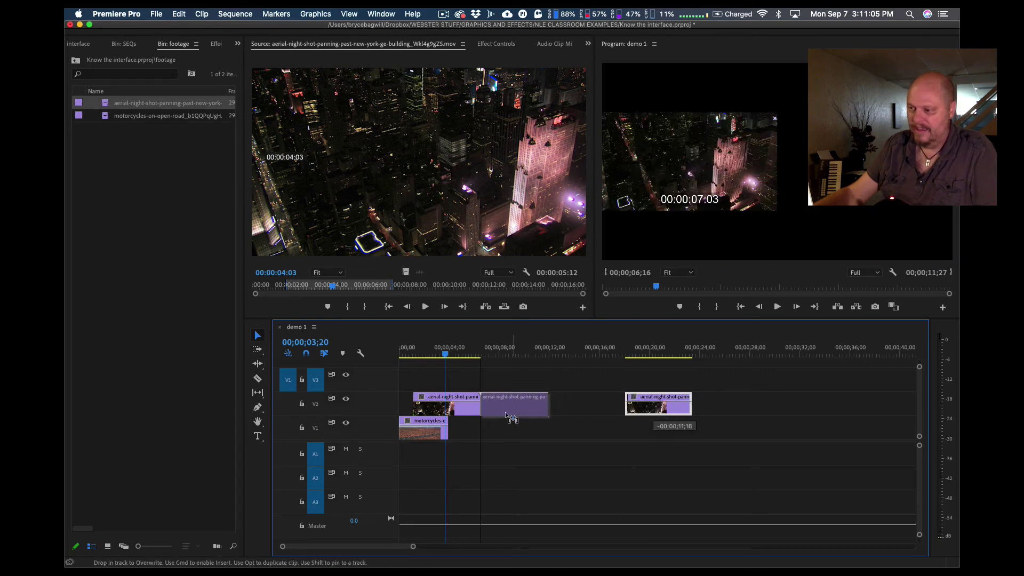
key(=)
click(693, 423)
key(BackSpace)
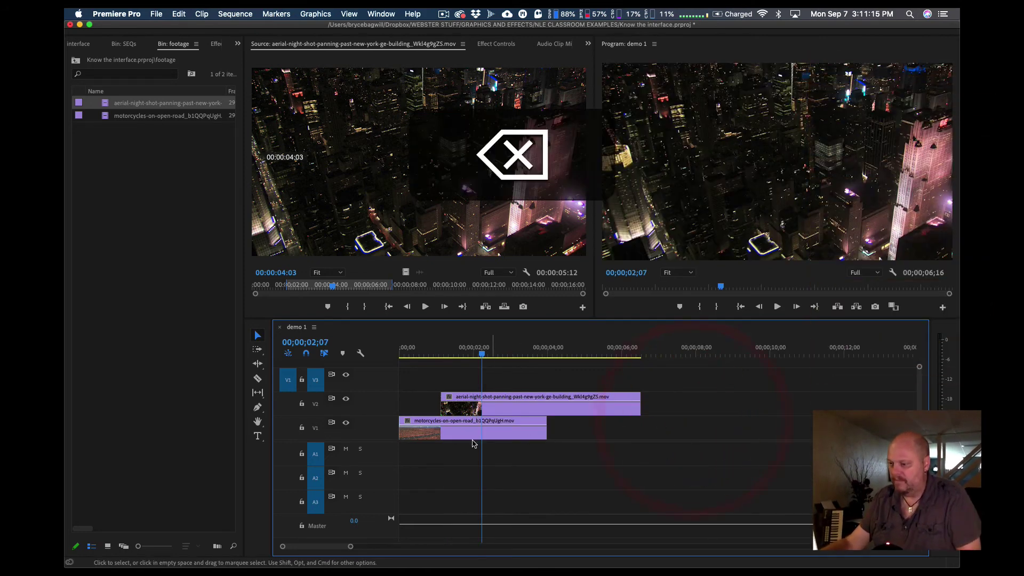
Step: Move the aerial clip from V2 to V1 directly after the motorcycles clip, and bring the playhead to the cut at 00;00;03;29
drag(511, 410, 580, 437)
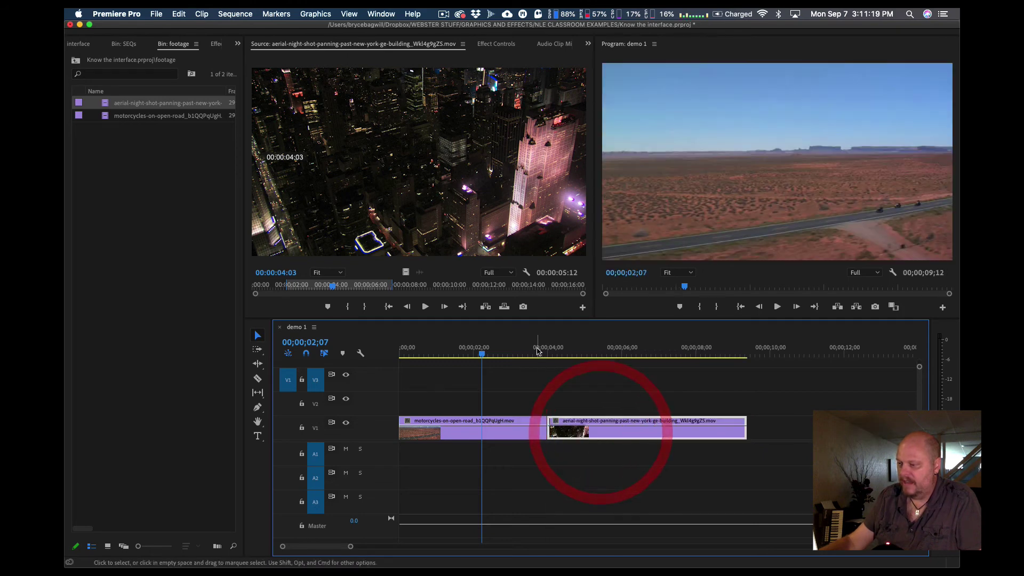
drag(520, 353, 546, 363)
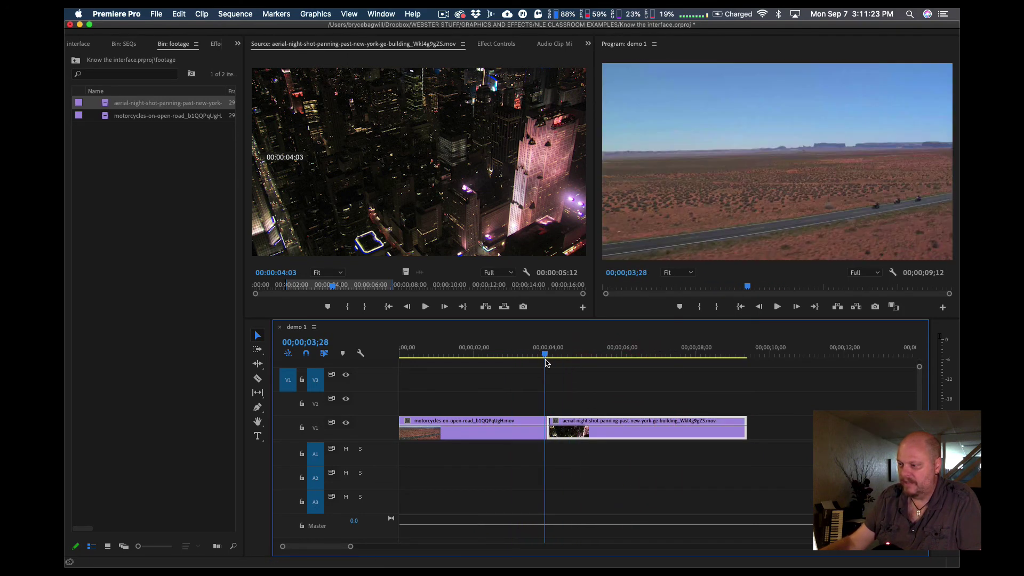
click(546, 437)
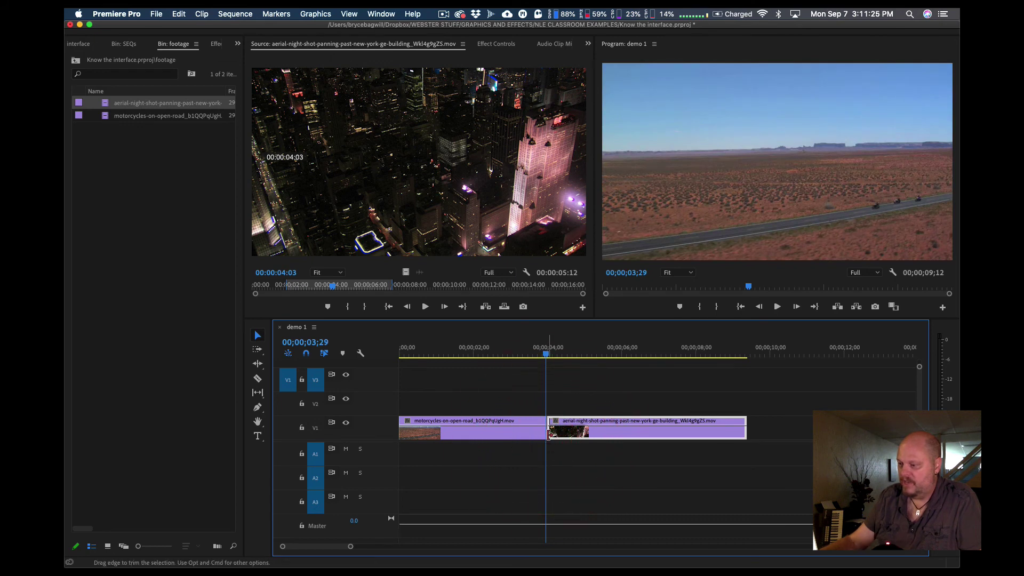
Step: Trim the aerial clip's start to leave about one second, move it against the motorcycles clip, and play across the cut
drag(552, 434, 566, 433)
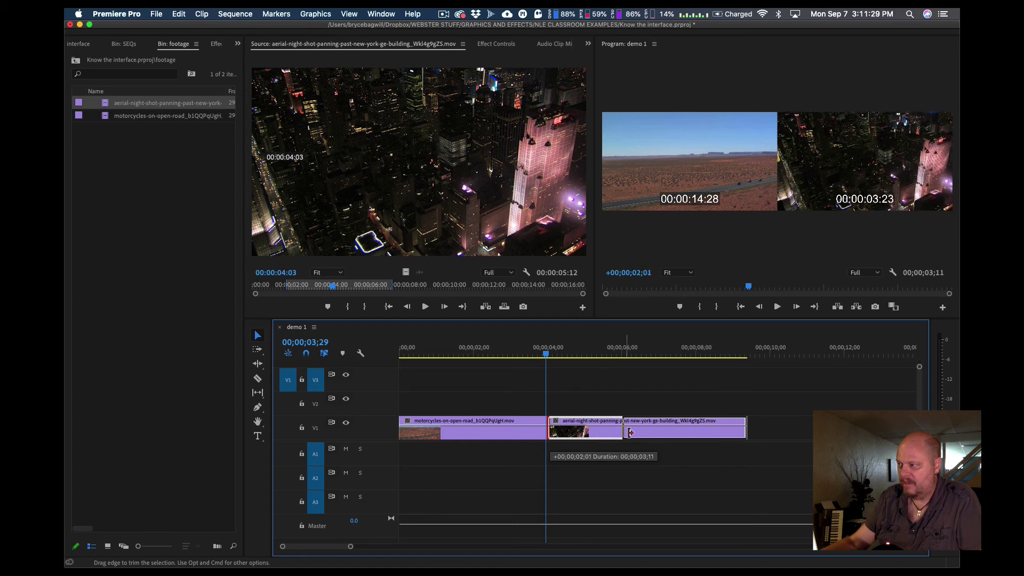
drag(661, 432, 567, 437)
click(521, 353)
key(space)
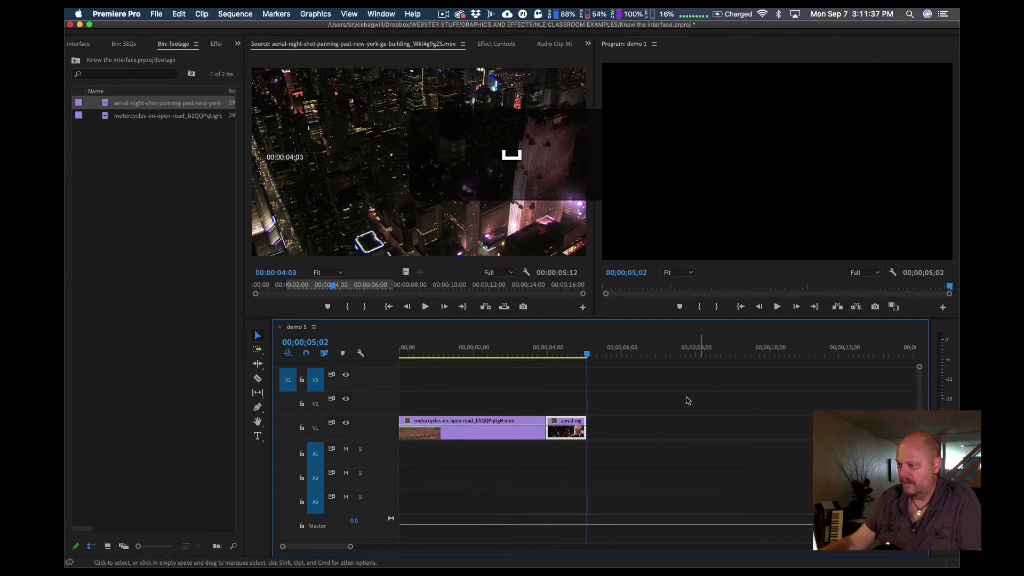
Step: Extend the end of the aerial clip on V1 to 00;00;08;16 and play back the extended part
drag(589, 437, 714, 437)
click(592, 353)
key(space)
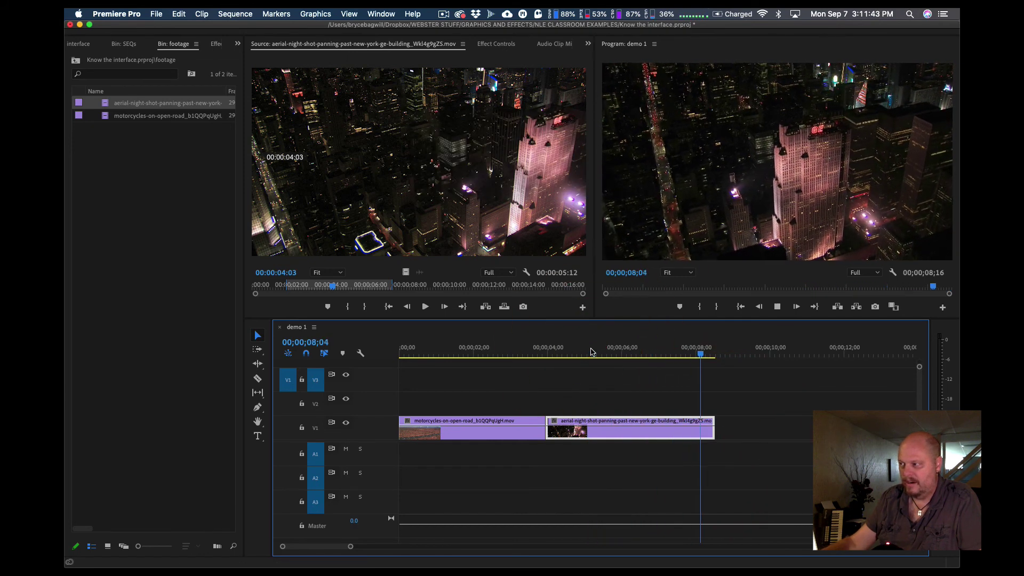
Step: Trim the start of the aerial clip slightly and move the clip to V2 so it begins at 00;00;02;07
key(space)
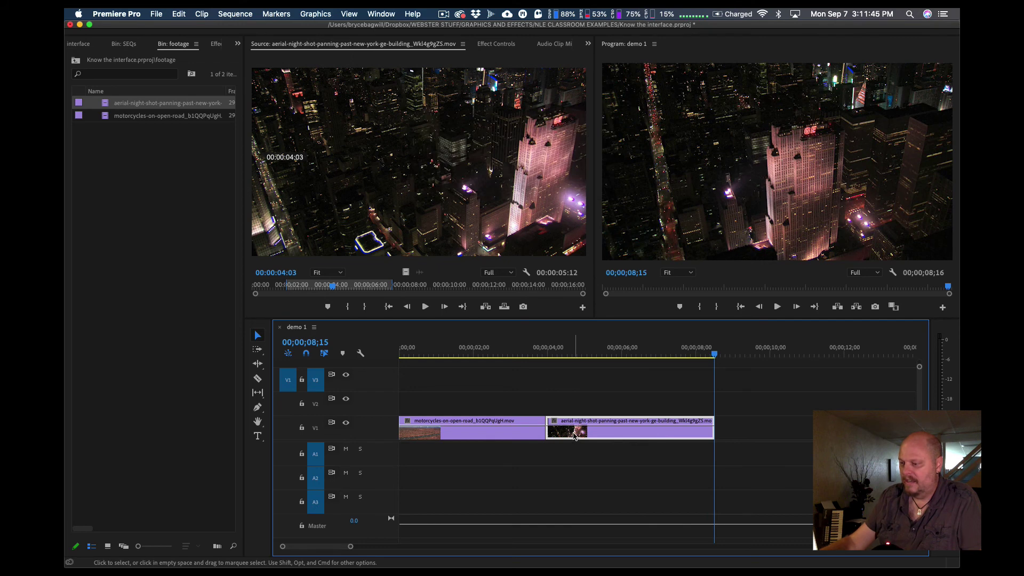
drag(552, 433, 562, 433)
drag(509, 353, 480, 353)
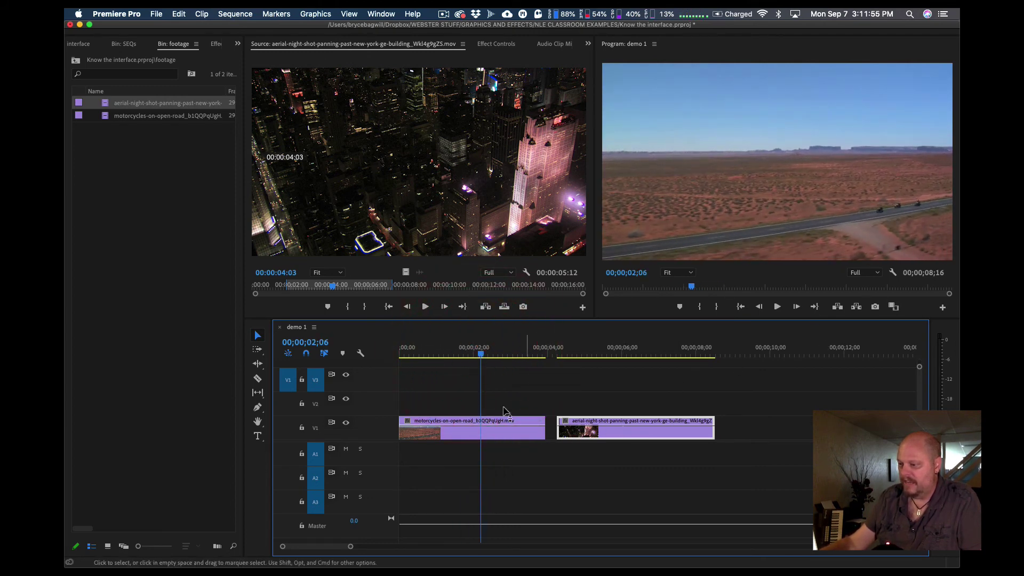
drag(481, 355, 482, 354)
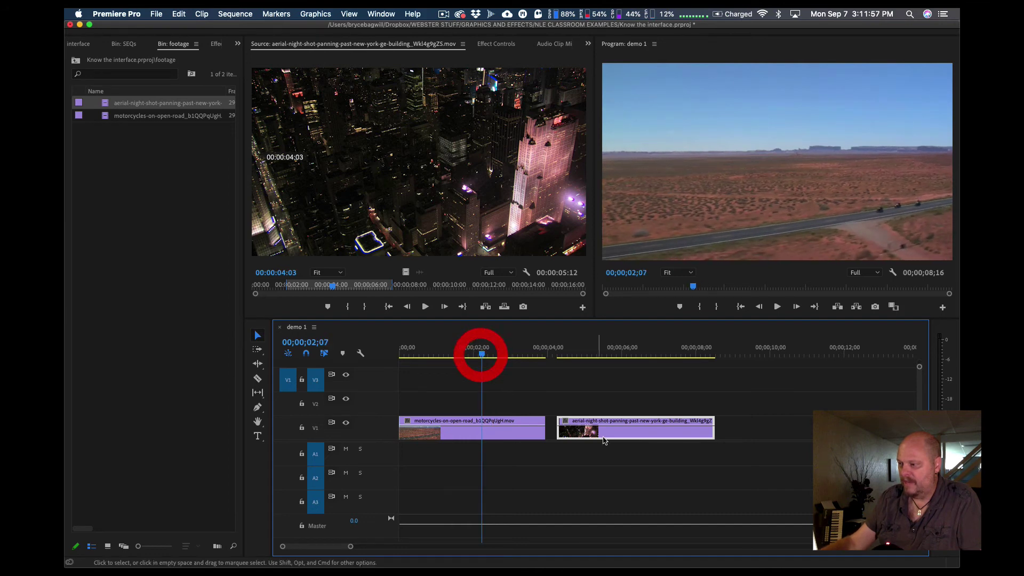
drag(595, 437, 527, 409)
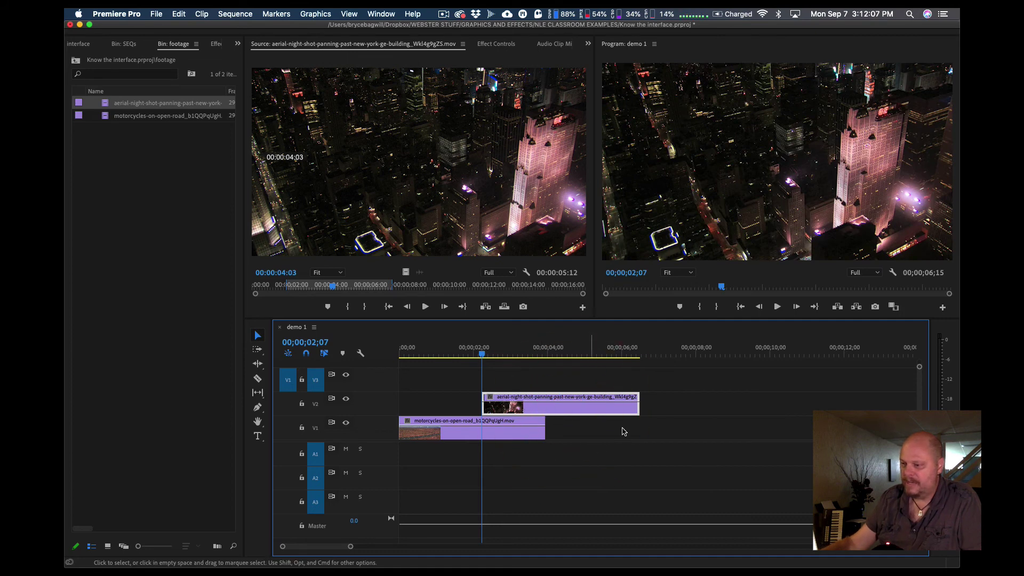
Step: Slide the aerial clip slightly later on V2 with snapping off, undo the move, and turn snapping back on
click(307, 354)
drag(498, 412, 518, 407)
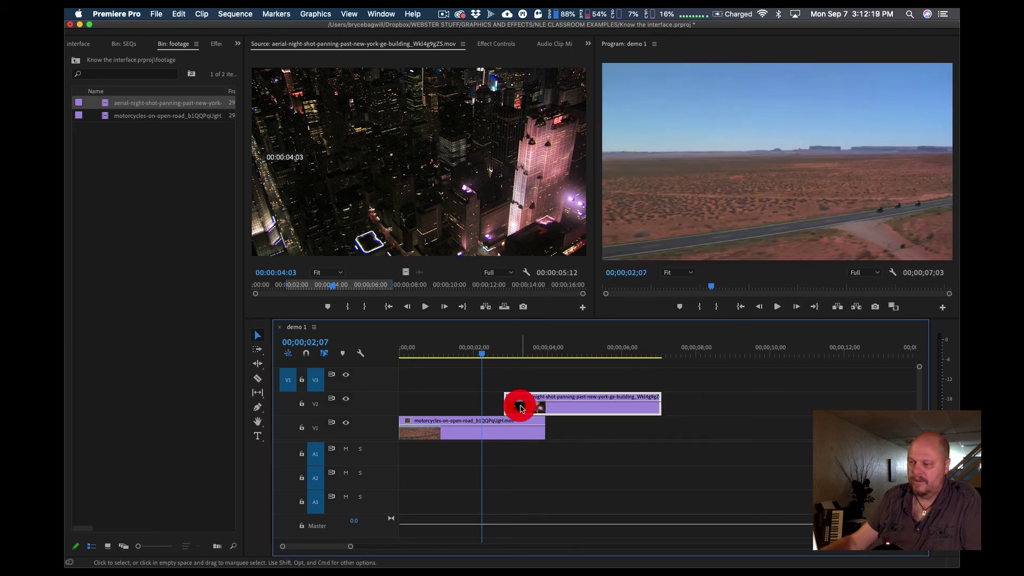
key(super+z)
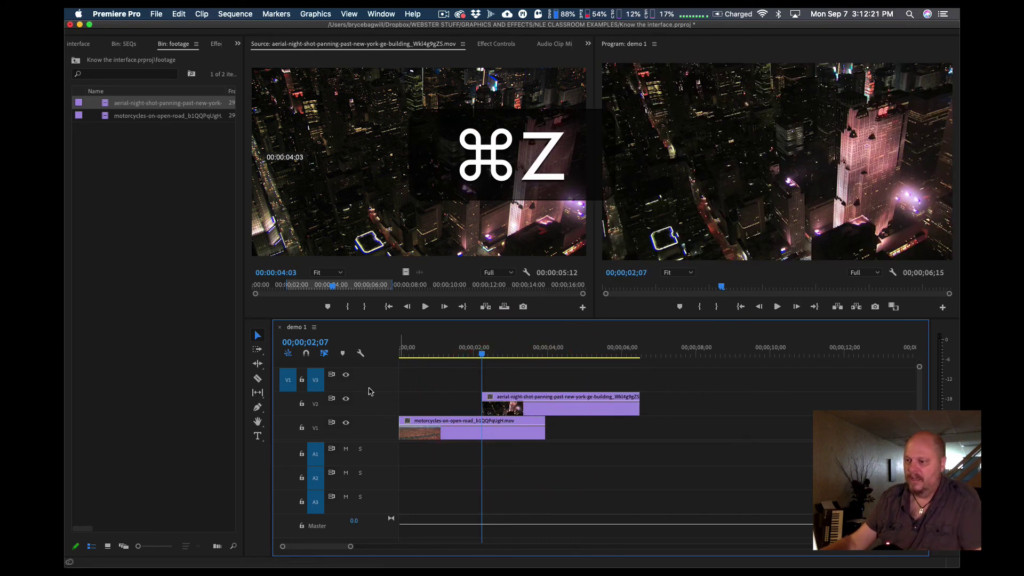
click(307, 354)
Step: Play the sequence from 00;00;01;11 across the start of the aerial clip on V2
click(467, 353)
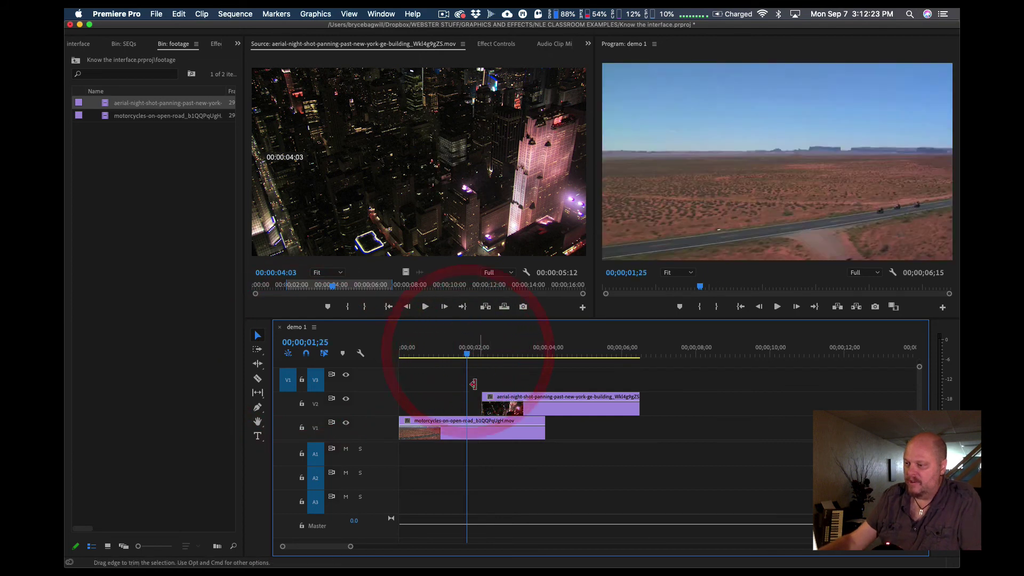
drag(466, 353, 450, 351)
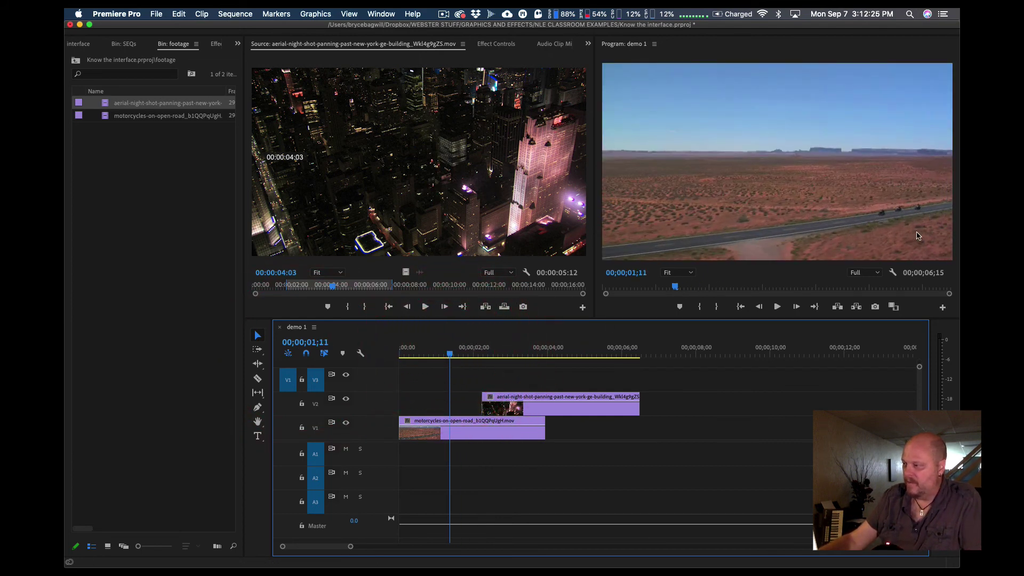
key(space)
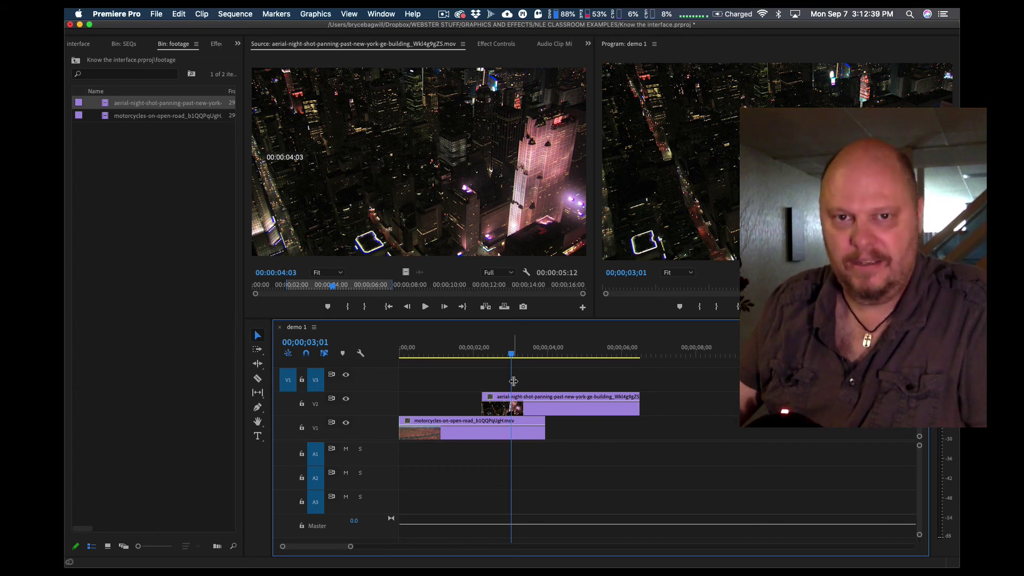
Step: Overwrite the end of the motorcycles clip with the aerial clip on V1, and undo that placement
drag(577, 412, 534, 433)
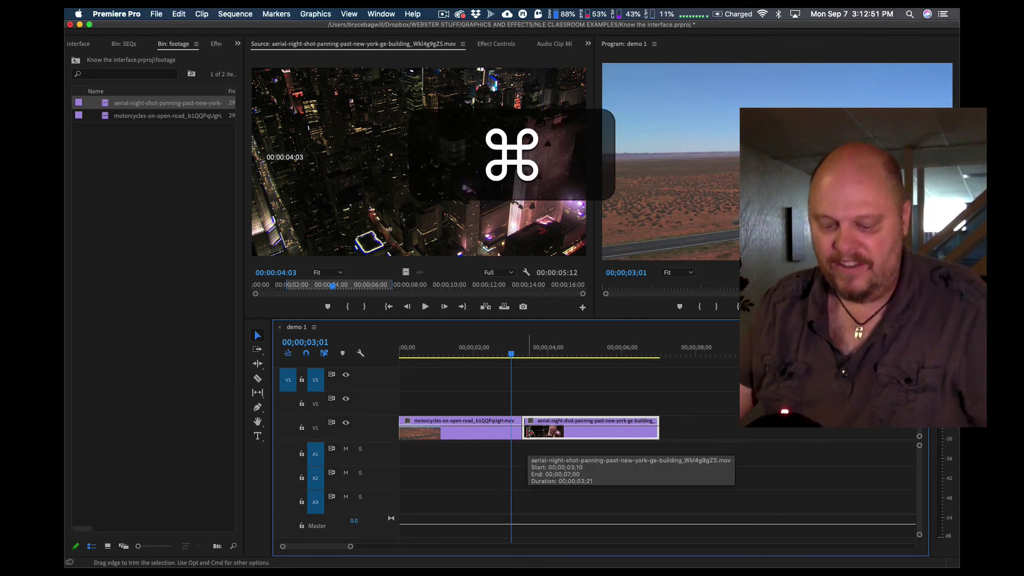
key(super+z)
key(super+z)
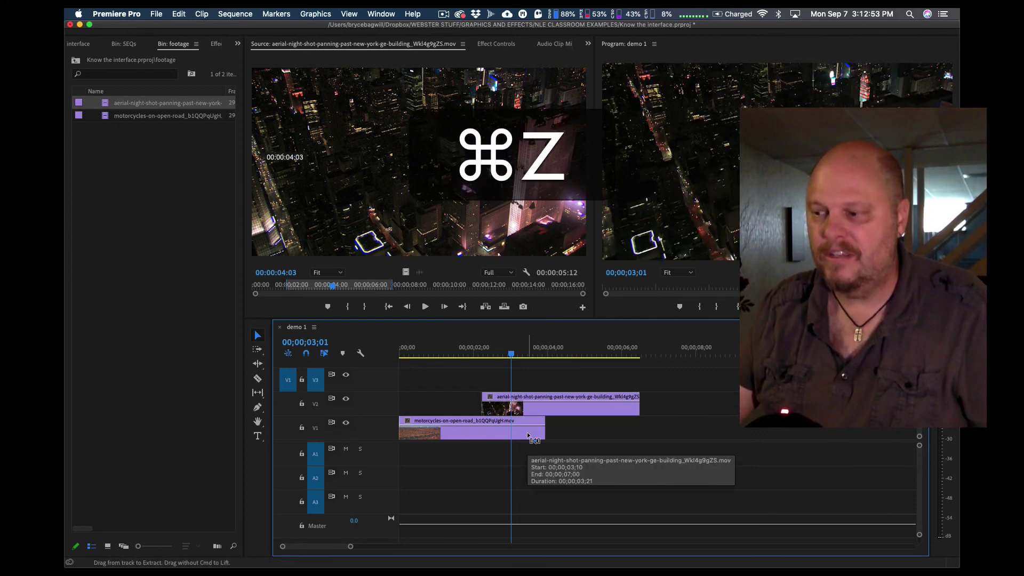
Step: Slide the aerial clip a little later on V2, play across its start from 00;00;02;03, and undo the move
mouse_move(495, 350)
mouse_down()
mouse_move(469, 350)
mouse_move(486, 350)
mouse_move(477, 350)
mouse_up()
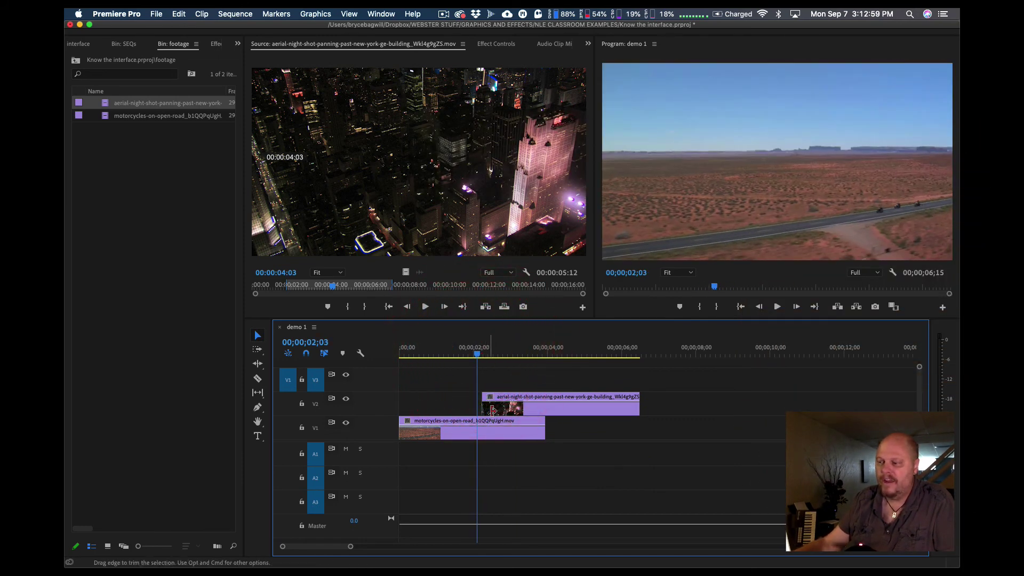
drag(494, 413, 504, 413)
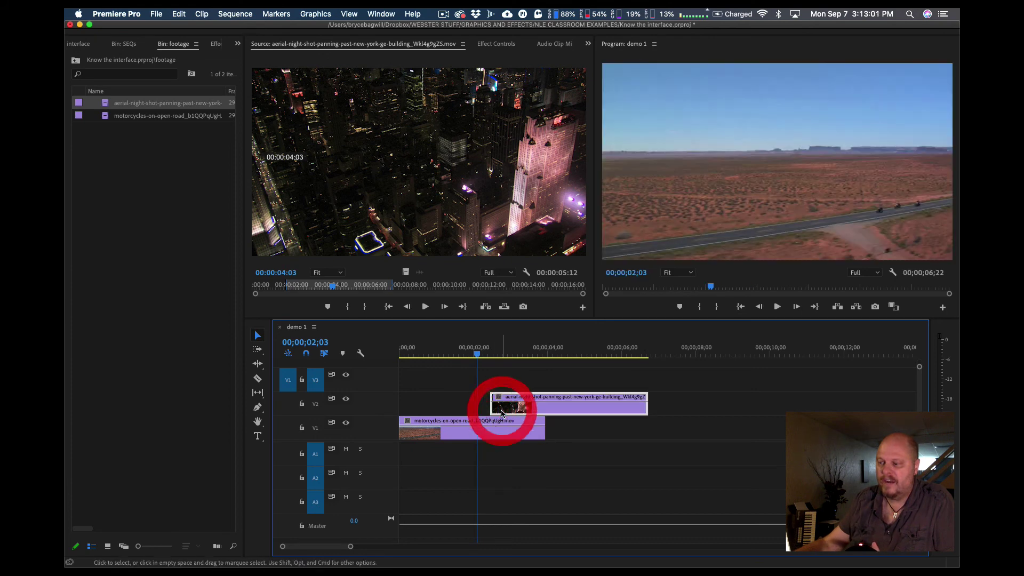
key(space)
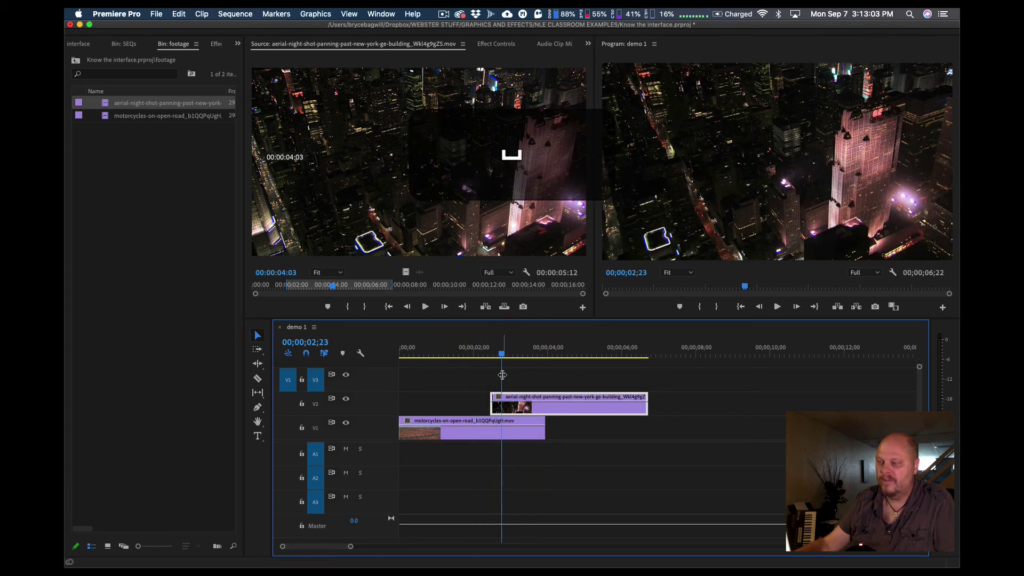
key(super+z)
key(super+z)
Step: Trim the start of the aerial clip on V2 to about 00;00;02;13 and play across the cut
drag(481, 404, 489, 404)
click(478, 357)
key(space)
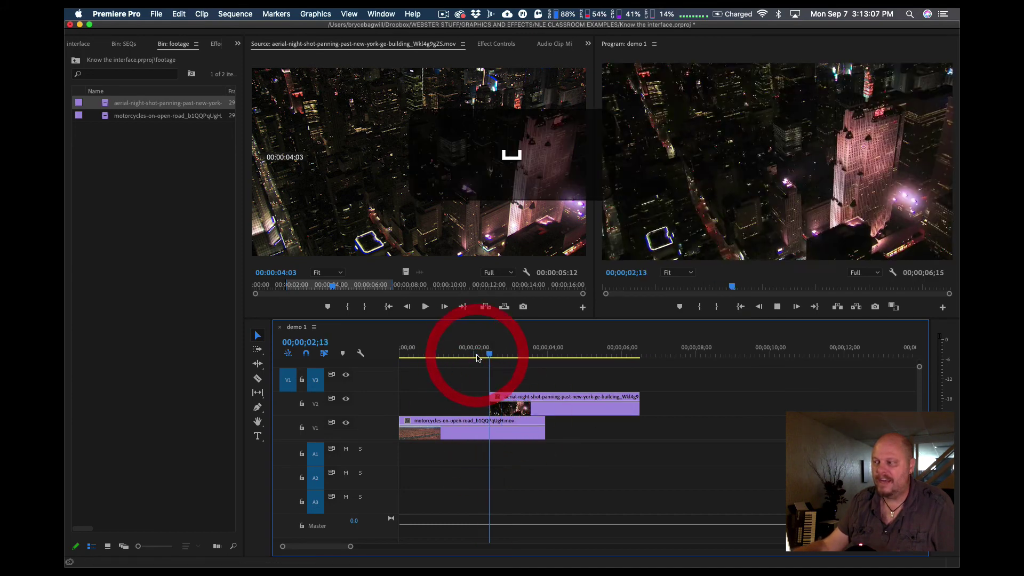
click(474, 356)
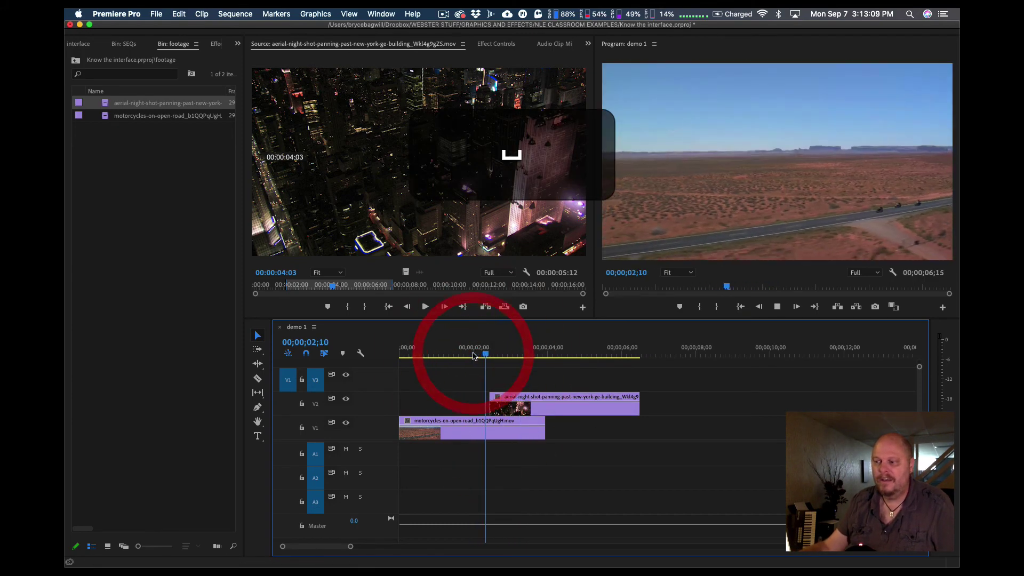
key(space)
click(474, 356)
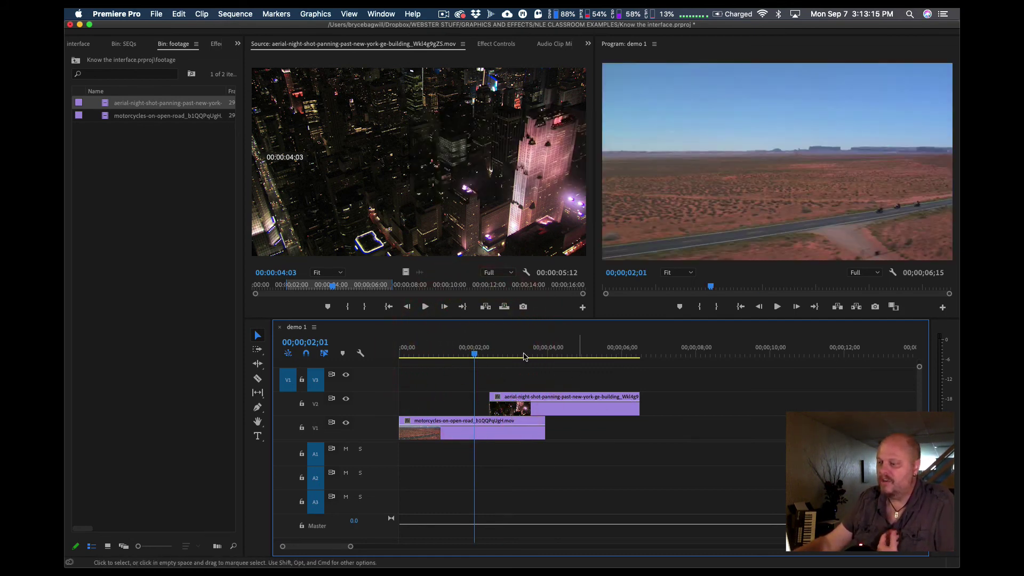
Step: Place a second motorcycles clip on V1 beneath the aerial clip's end, shift it slightly earlier, and scrub across the overlap
drag(105, 122, 596, 425)
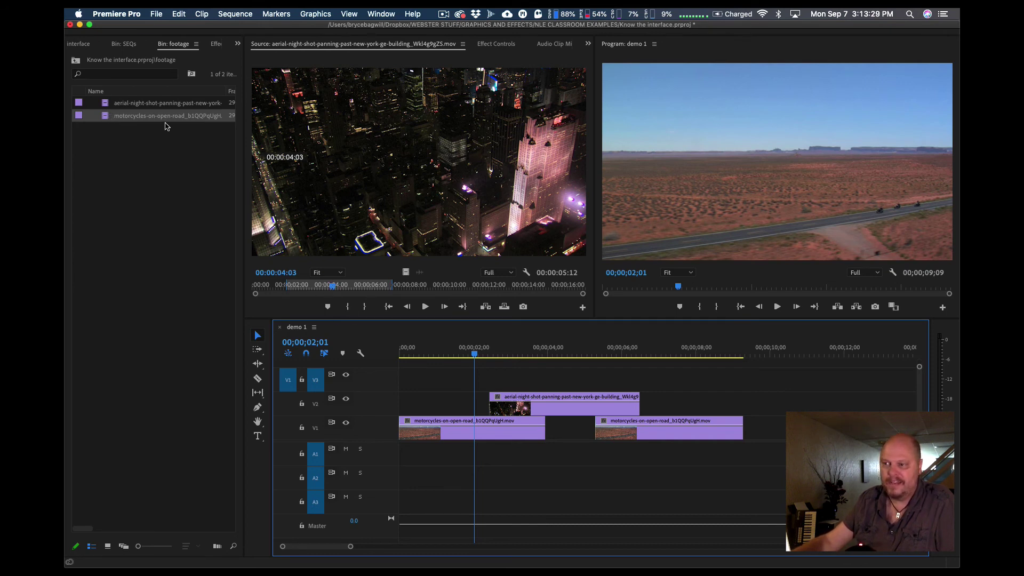
double_click(103, 116)
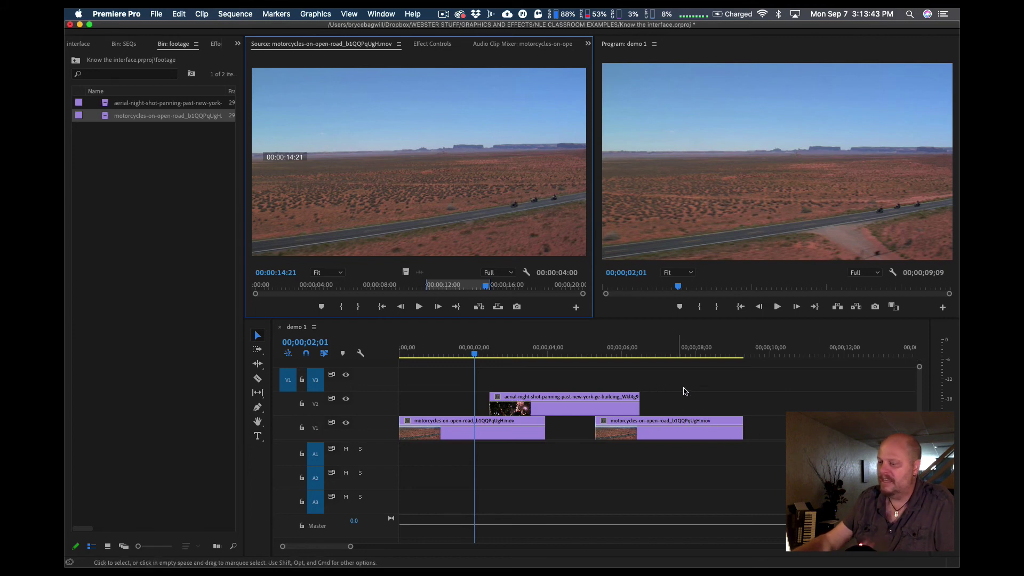
click(571, 348)
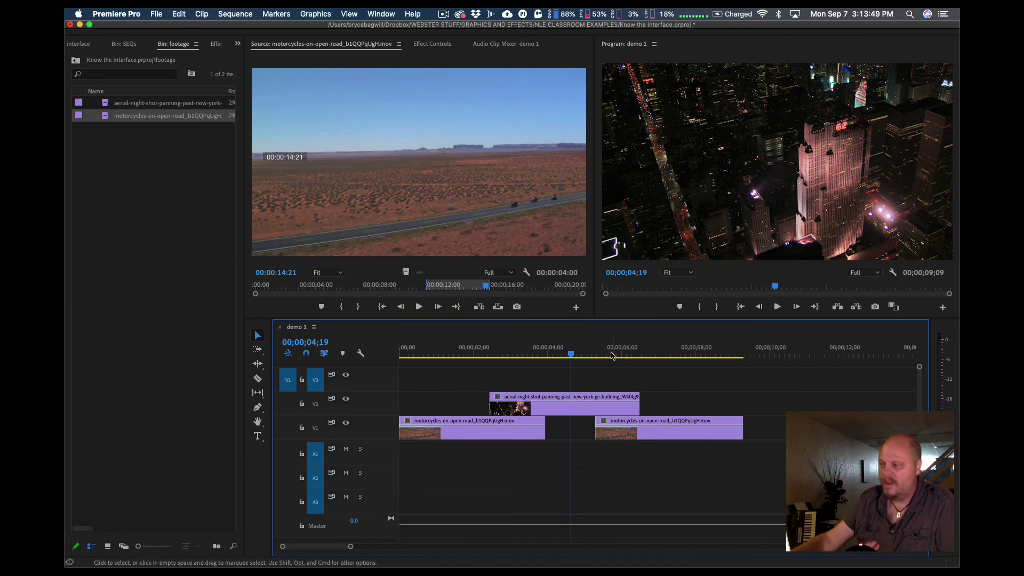
mouse_move(611, 356)
mouse_down()
mouse_move(647, 354)
mouse_move(619, 356)
mouse_up()
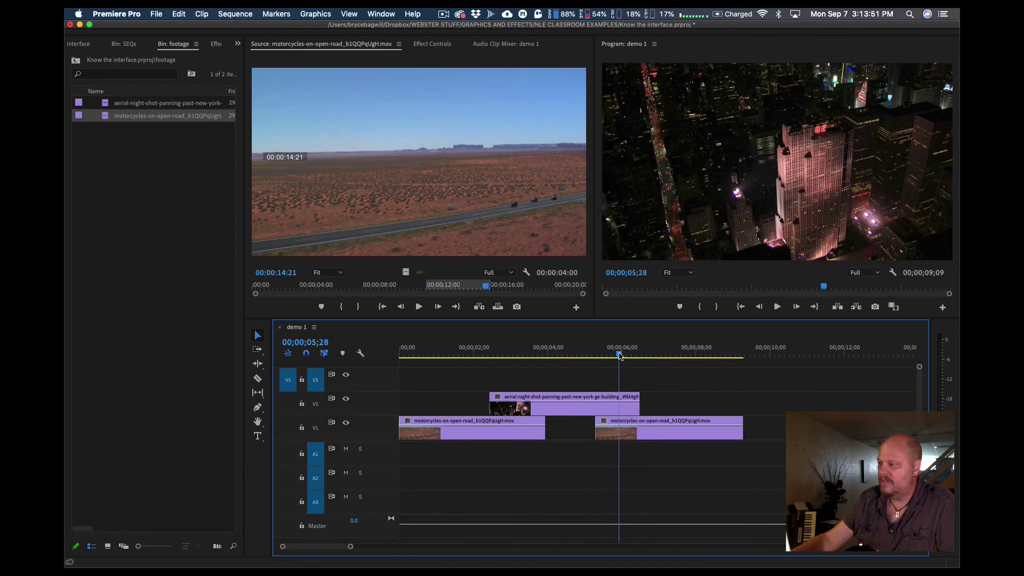
drag(649, 428, 640, 428)
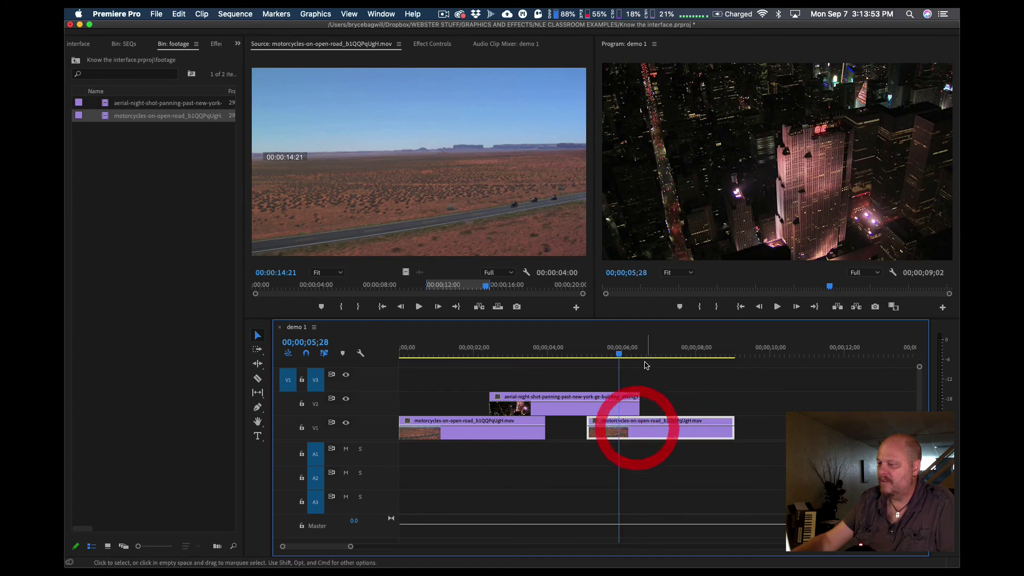
click(649, 353)
drag(653, 354, 688, 351)
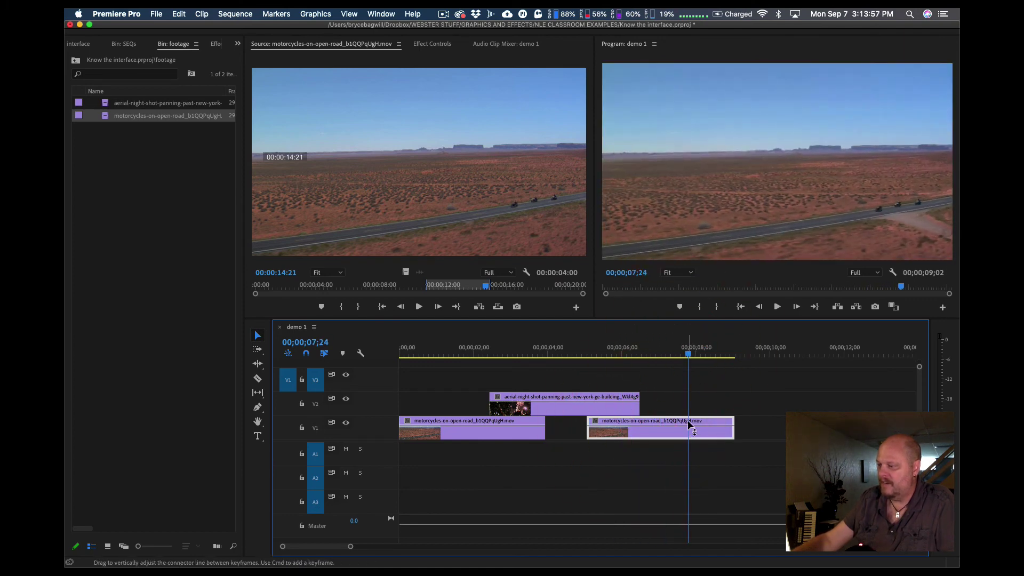
Step: Shorten the second motorcycles clip on V1 so it ends at about 00;00;07;13, and play past the aerial clip's end
drag(688, 433, 659, 430)
drag(563, 433, 629, 431)
click(629, 349)
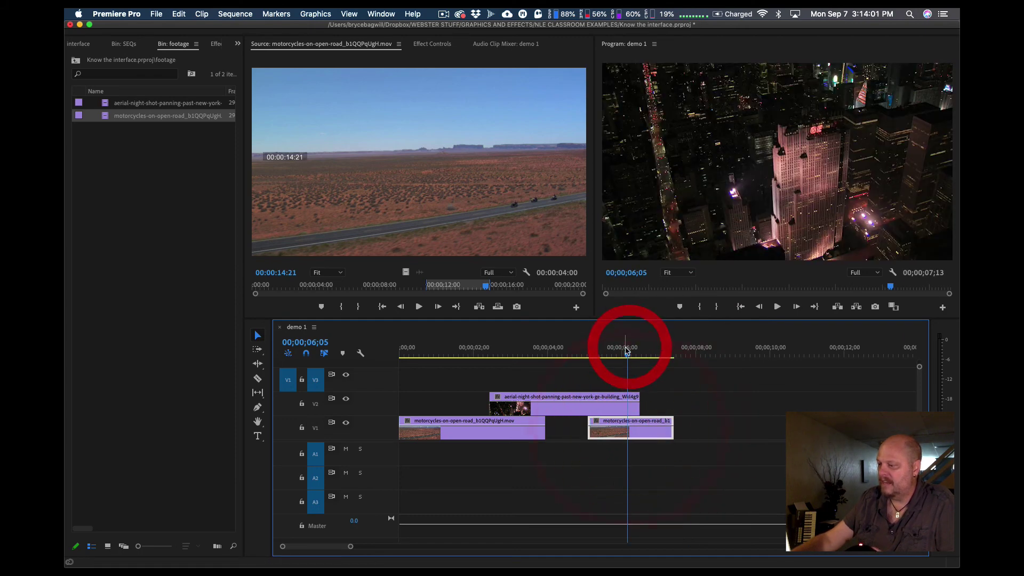
key(space)
key(space)
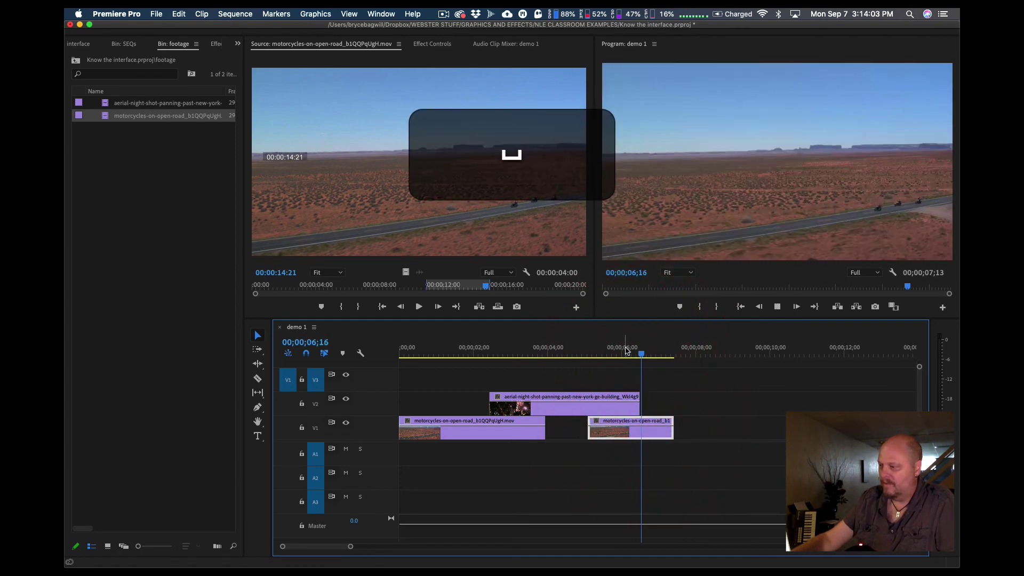
click(646, 353)
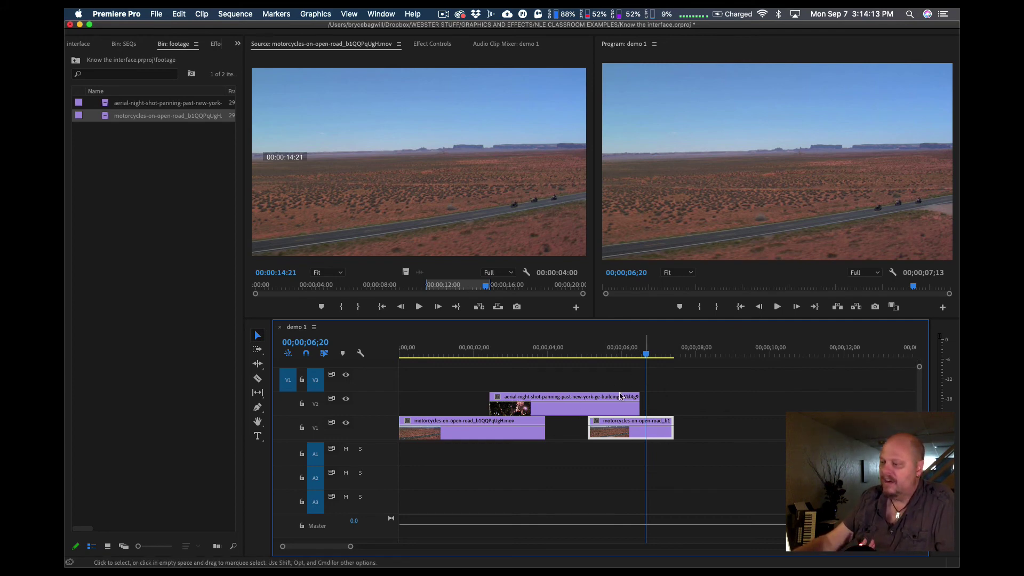
click(661, 355)
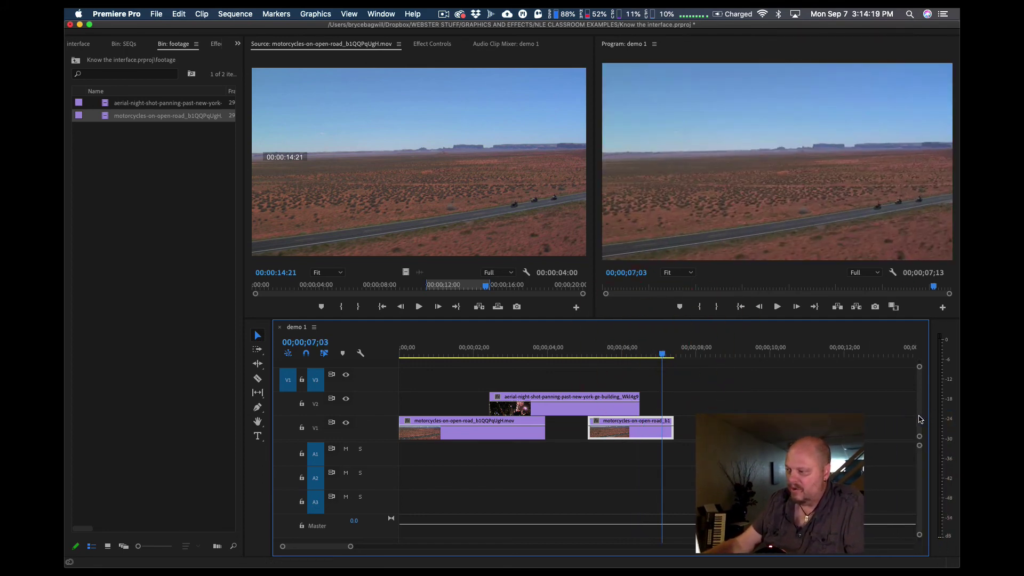
Step: Resize the workspace to make the timeline taller, the project area wider, and the Source and Program monitors similar in width
drag(919, 416, 927, 437)
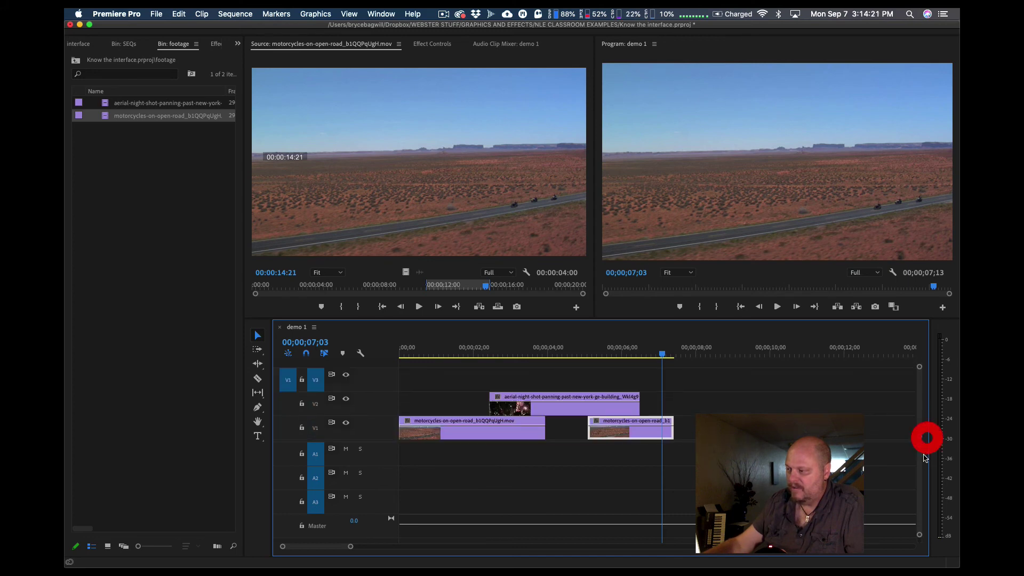
click(922, 454)
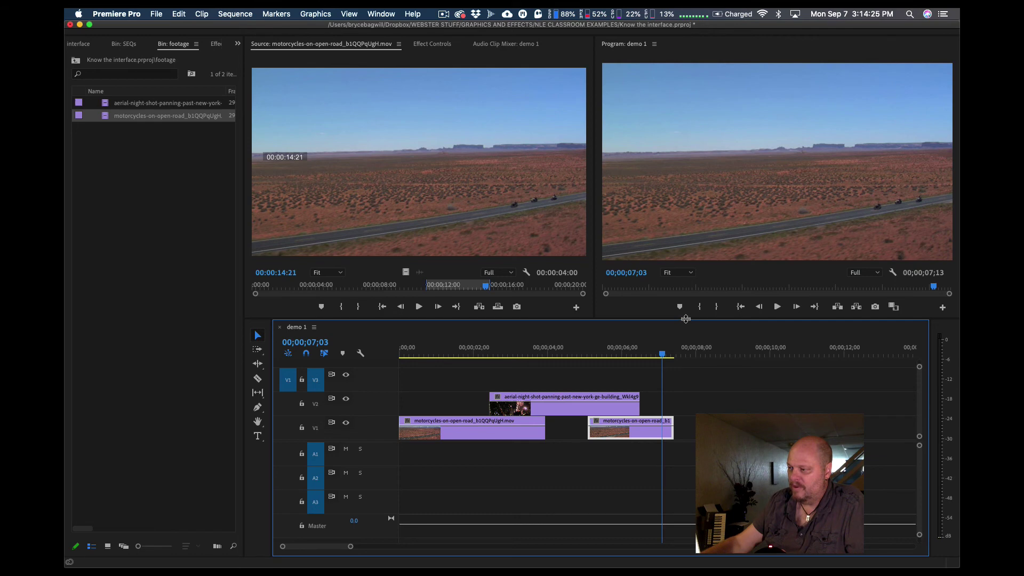
drag(686, 318, 681, 277)
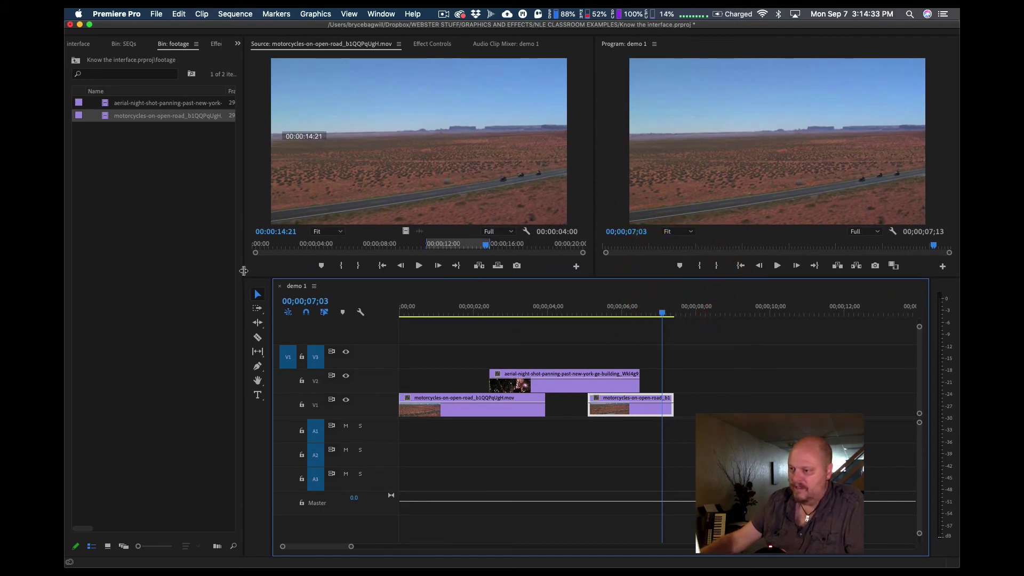
drag(243, 271, 281, 271)
drag(594, 248, 623, 247)
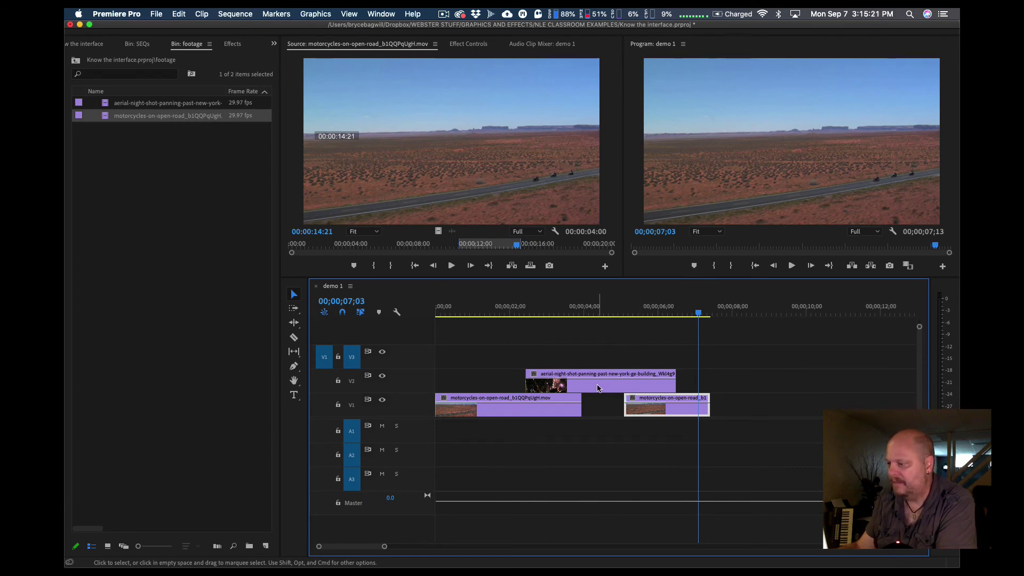
Step: Move the aerial clip from V2 to the end of V1, delete it, and scrub across the gap to 00;00;05;22
drag(589, 388, 786, 408)
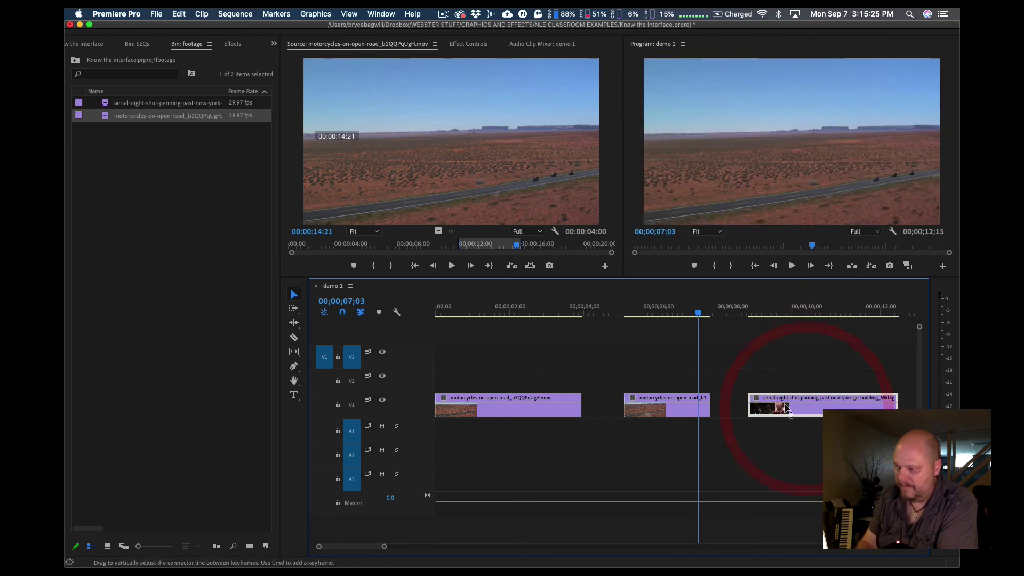
key(BackSpace)
click(551, 312)
drag(551, 312, 648, 322)
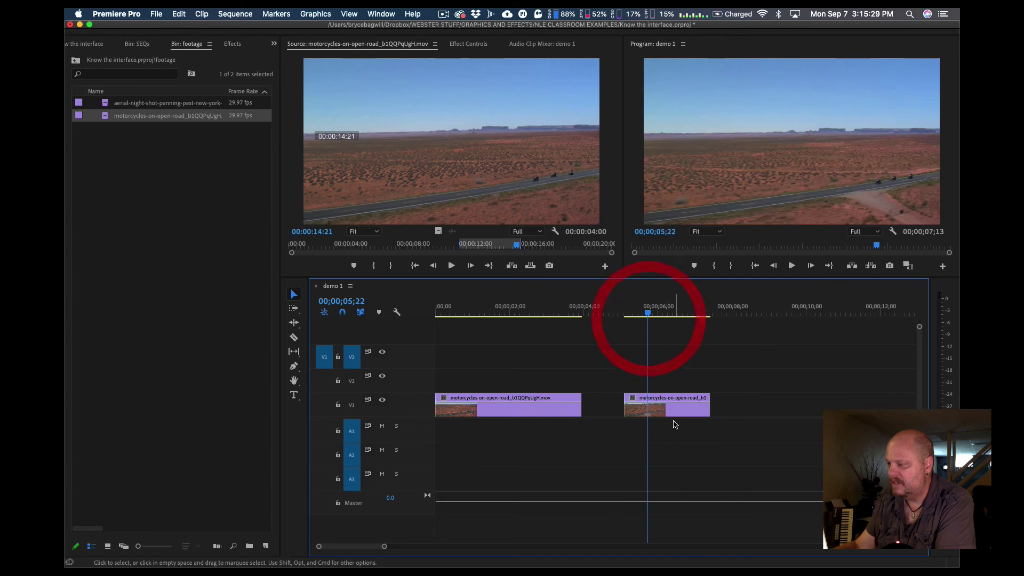
Step: Lengthen the second motorcycles clip on V1 so it ends at about 00;00;09;07, and scrub the sequence to 00;00;06;29
drag(689, 411, 771, 407)
drag(596, 410, 648, 403)
drag(478, 312, 636, 335)
click(626, 382)
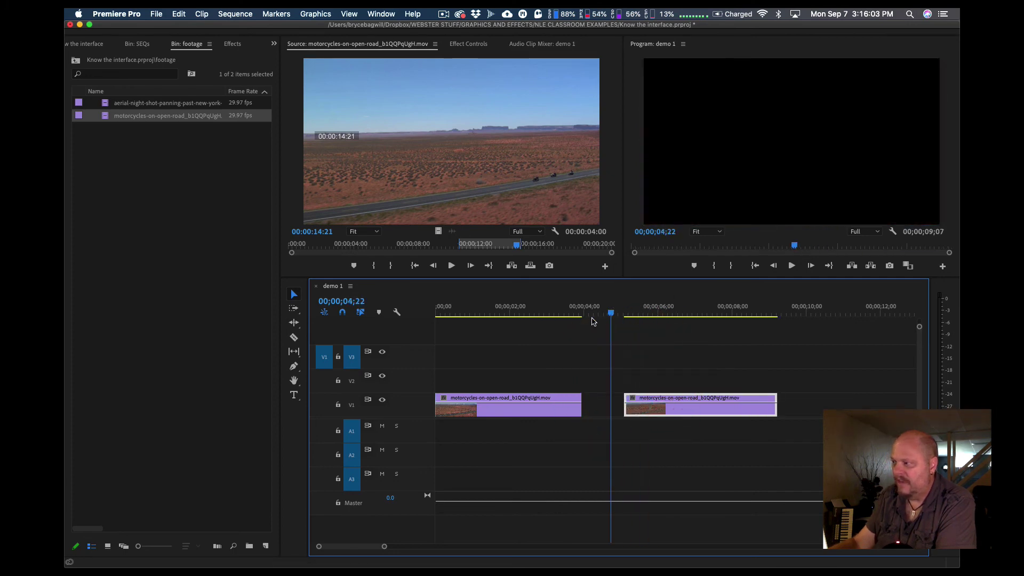
drag(592, 320, 726, 331)
click(694, 319)
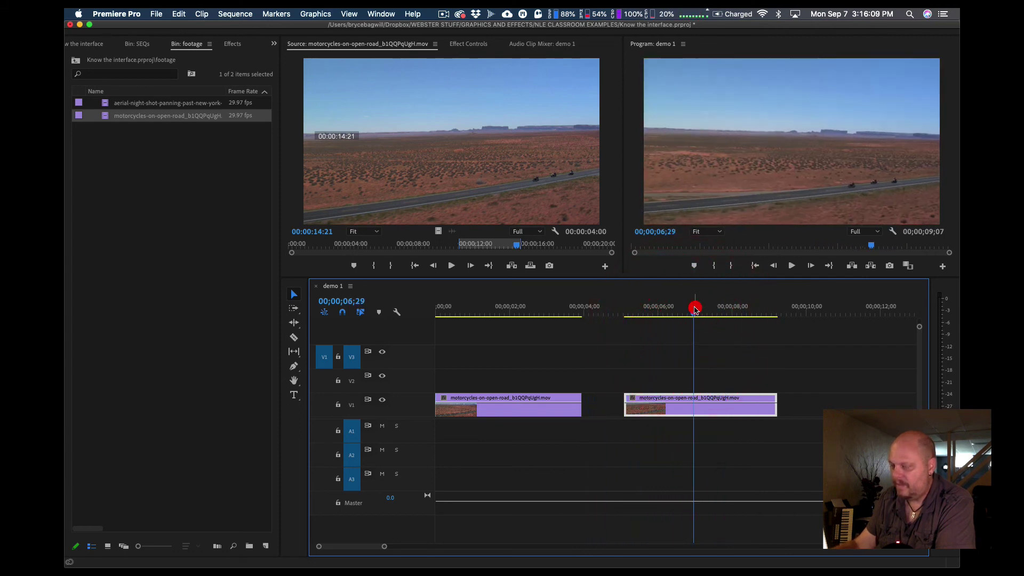
Step: Open the aerial night shot in the Source monitor and mark an in-to-out section ending at 00:00:11:29
click(585, 315)
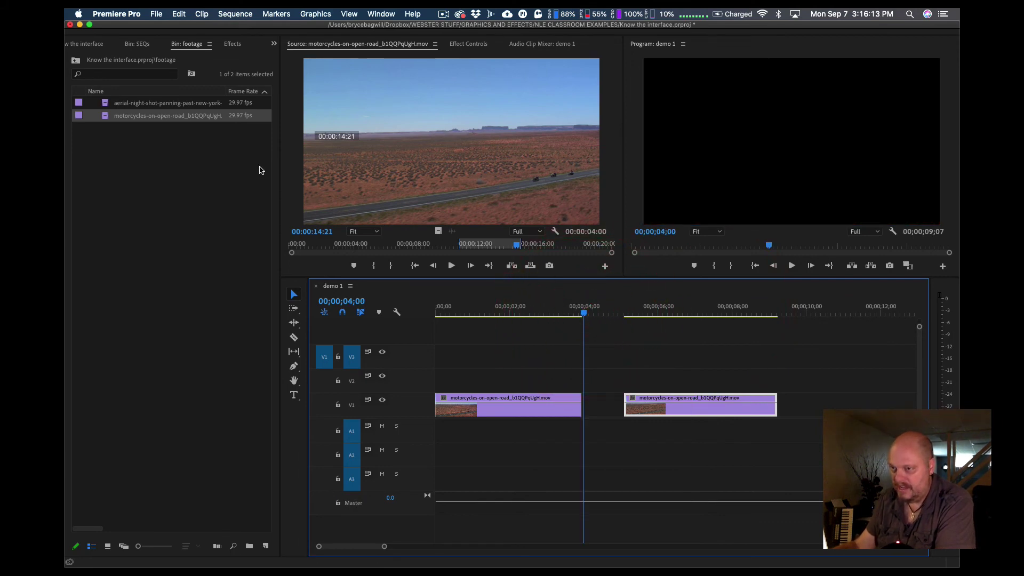
double_click(106, 105)
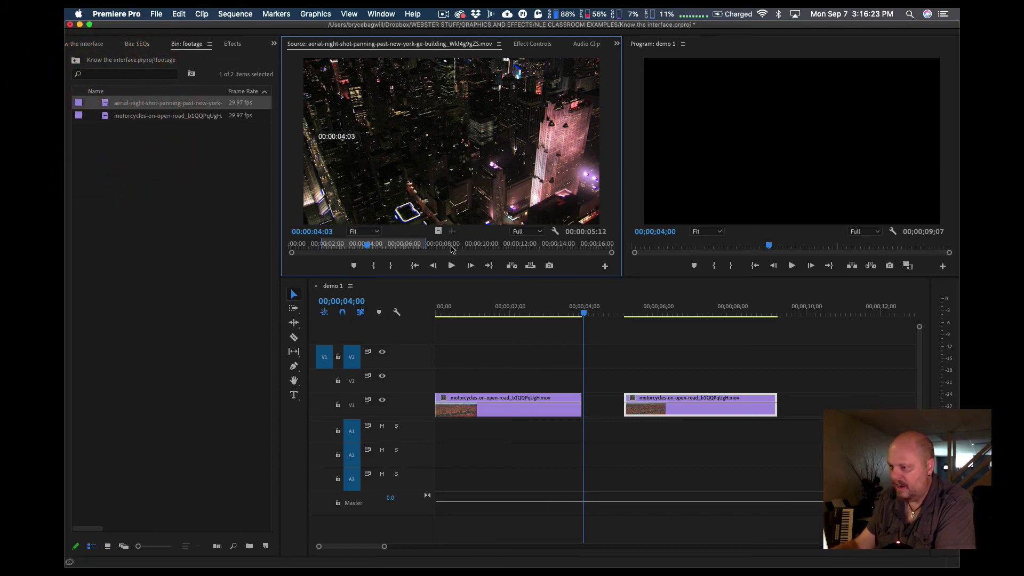
drag(451, 250, 518, 247)
key(i)
key(o)
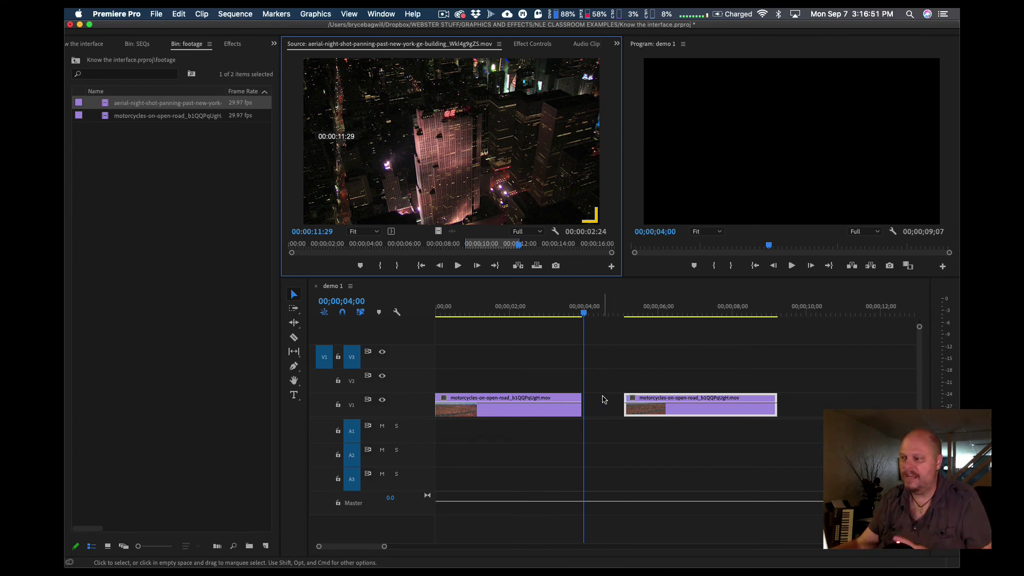
Step: Patch the source video to V1, and make V1 the targeted video track instead of V3
drag(584, 314, 579, 313)
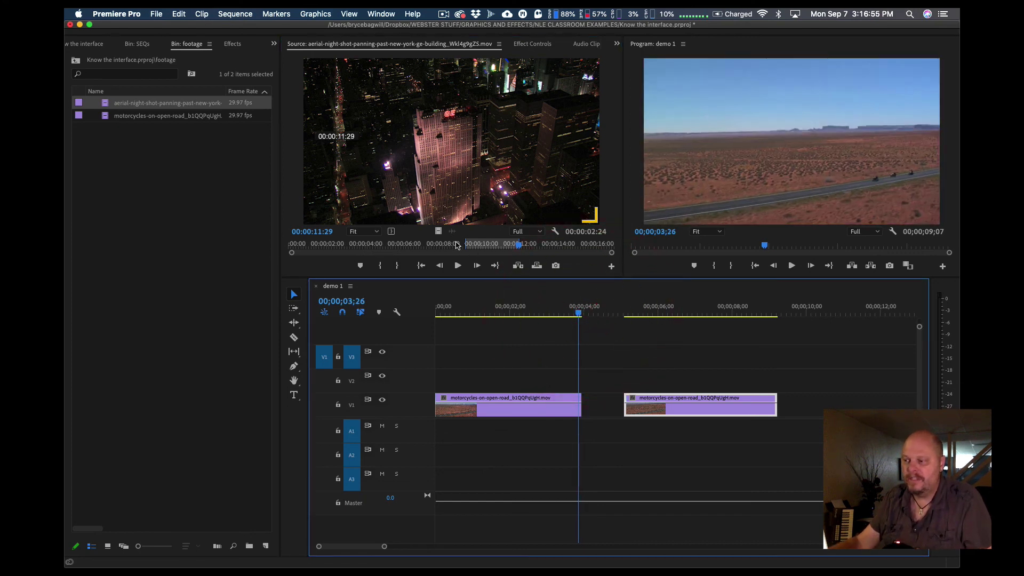
drag(456, 245, 527, 251)
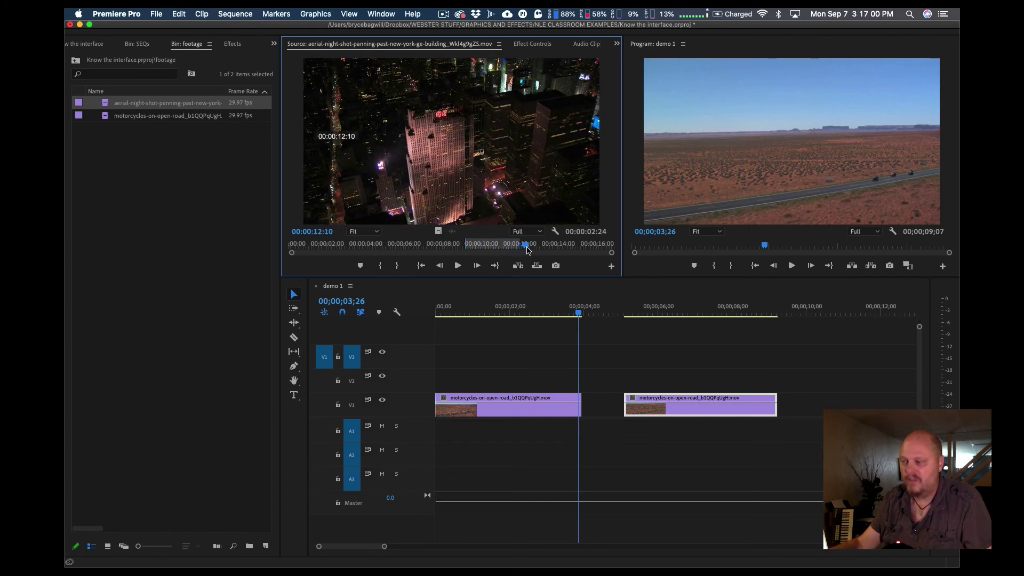
mouse_move(589, 315)
mouse_down()
mouse_move(629, 314)
mouse_move(596, 316)
mouse_up()
click(595, 315)
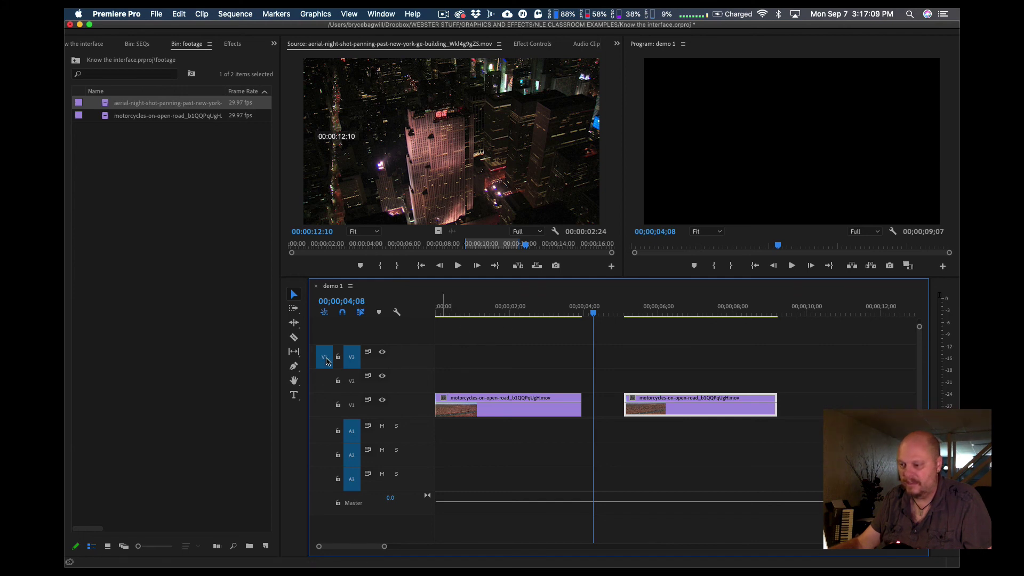
click(323, 405)
click(351, 406)
click(353, 356)
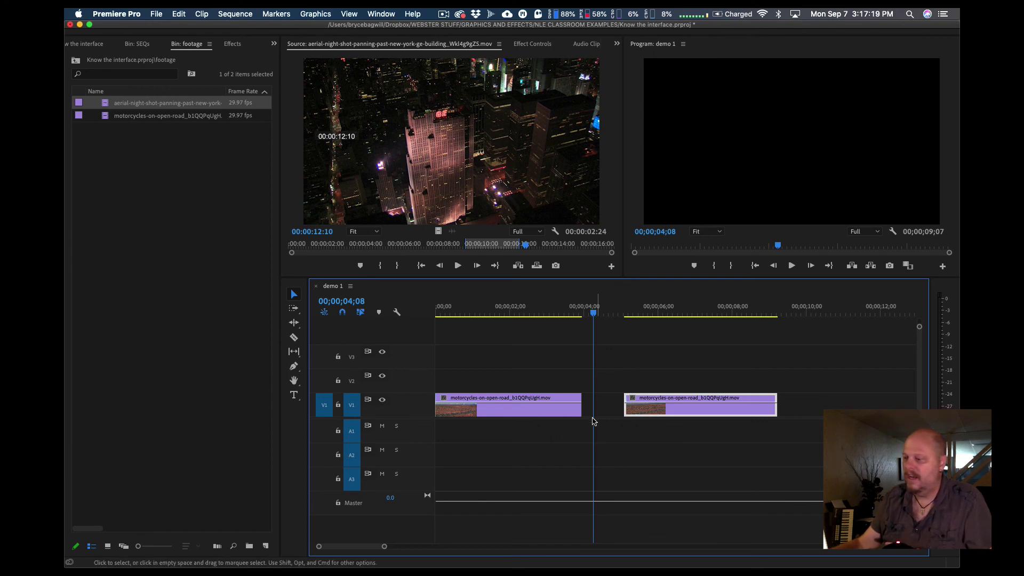
Step: Try overwriting the marked aerial section onto V1 at 00;00;04;09, and undo the edit
click(601, 316)
click(597, 314)
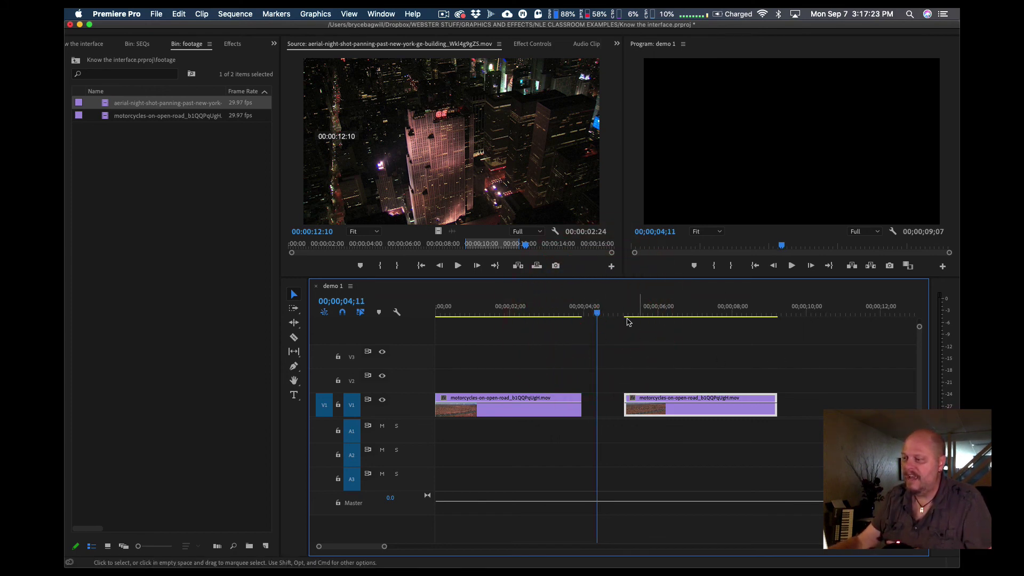
drag(597, 314, 594, 313)
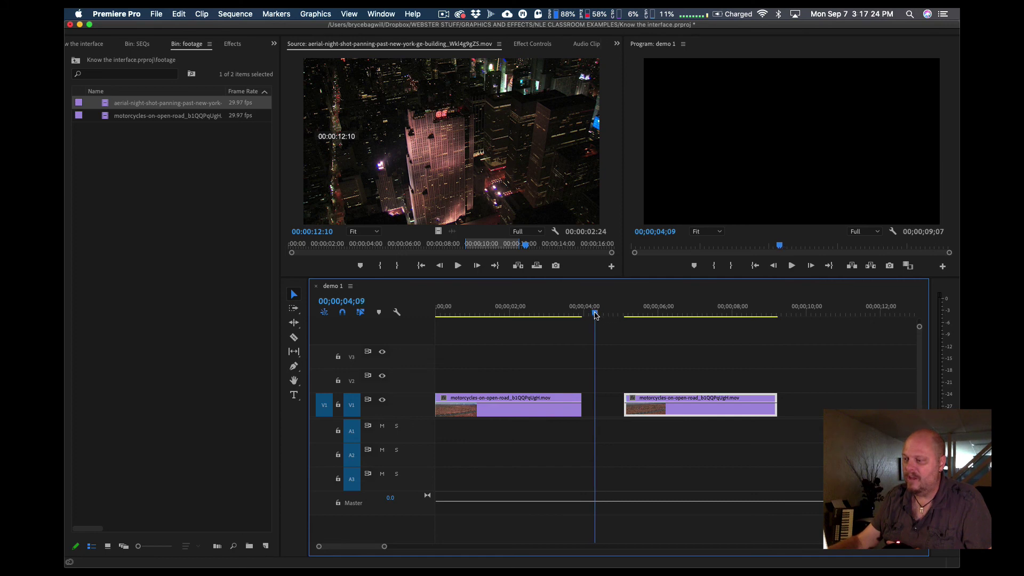
click(537, 266)
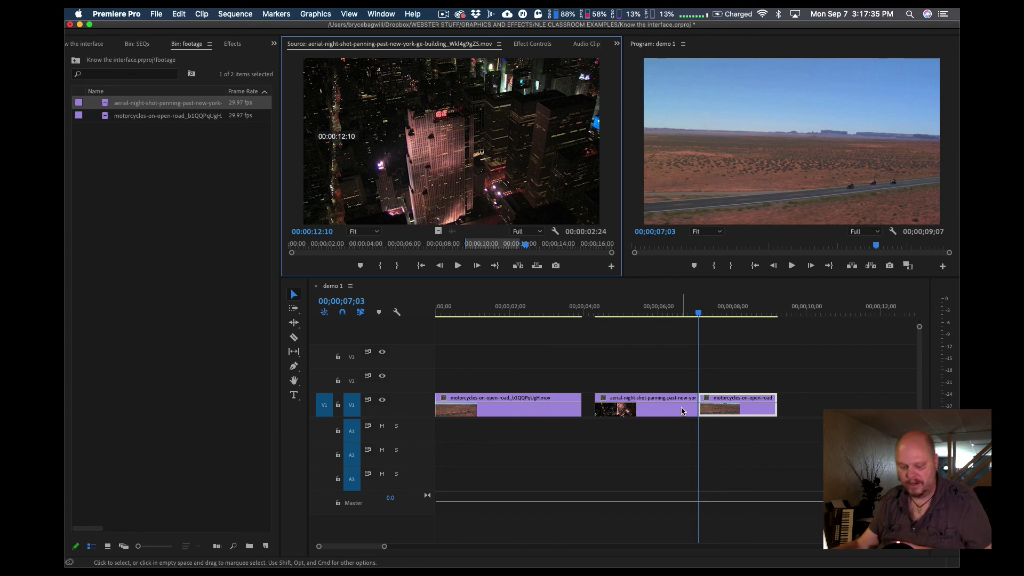
key(super+z)
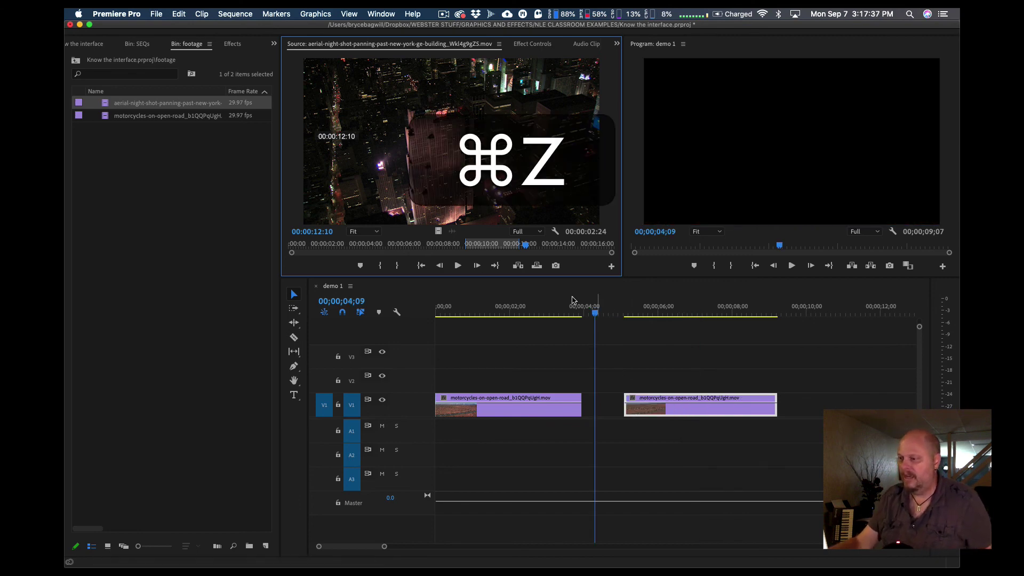
Step: Try inserting the marked aerial section on V1 at 00;00;04;09, scrub into the shifted motorcycles clip, and undo the insert
click(517, 266)
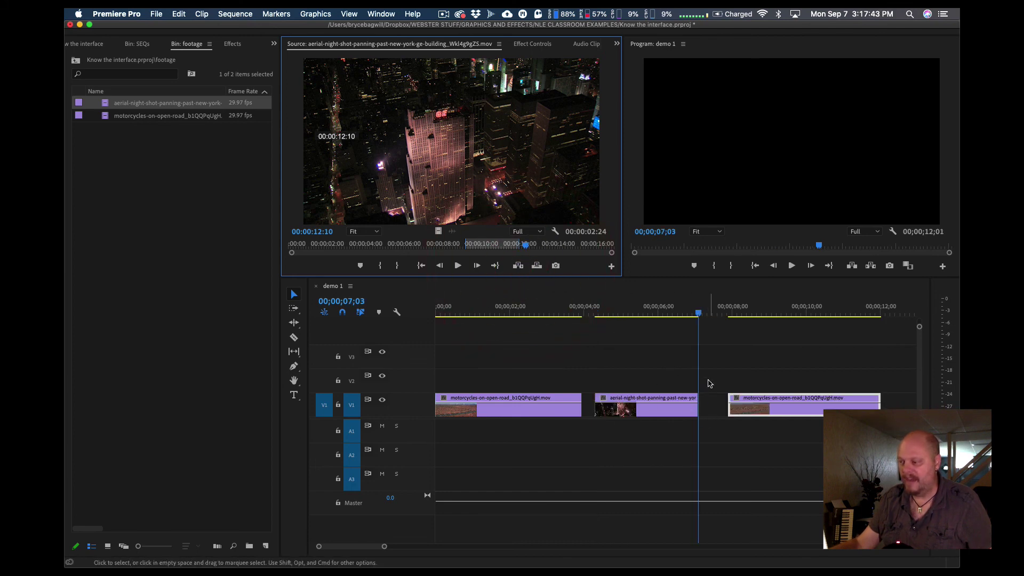
drag(686, 311, 753, 316)
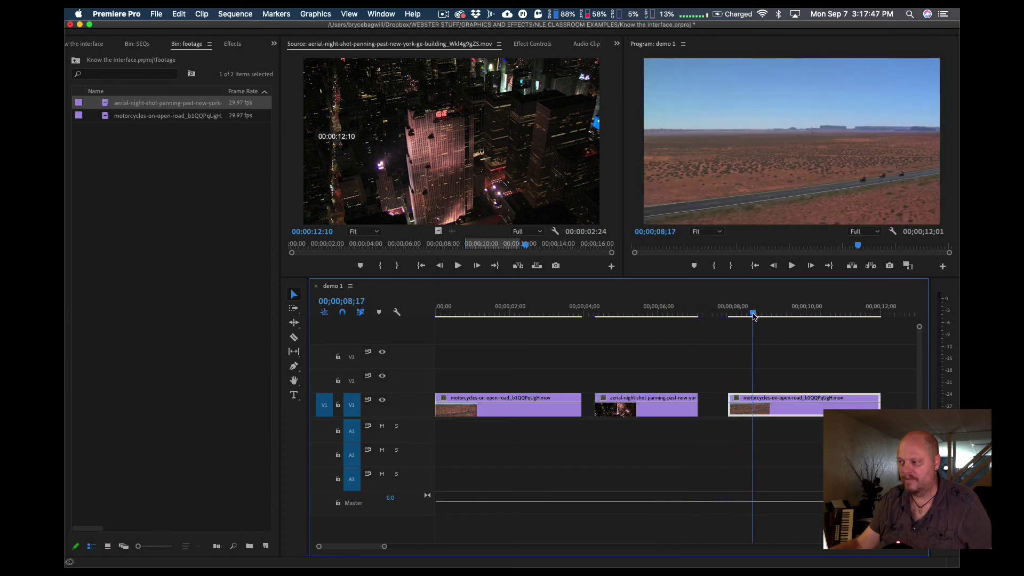
click(753, 315)
key(super+z)
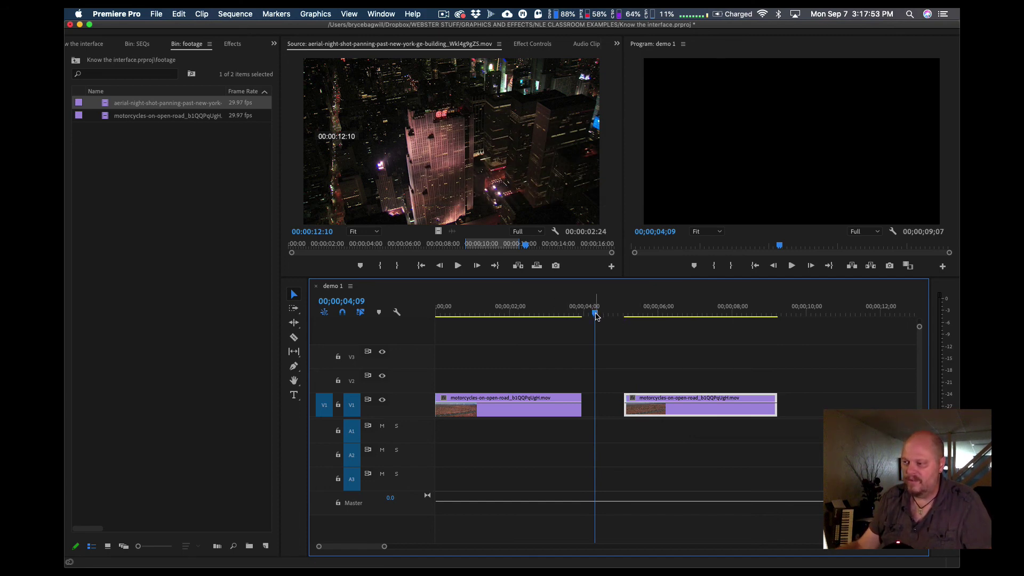
Step: Place the sequence playhead at the end of the first motorcycles clip, at 00;00;03;28
drag(596, 317, 600, 314)
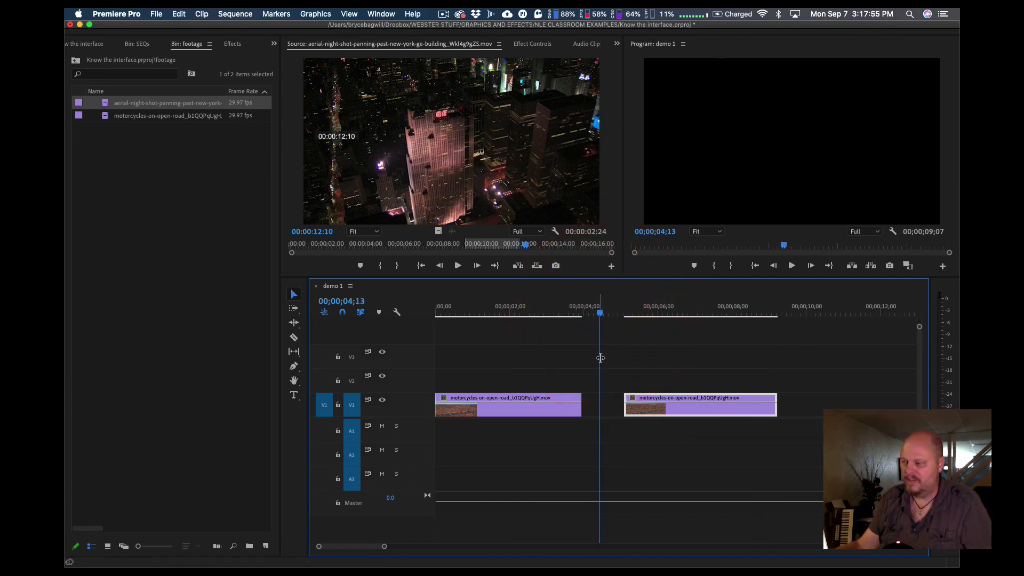
click(600, 316)
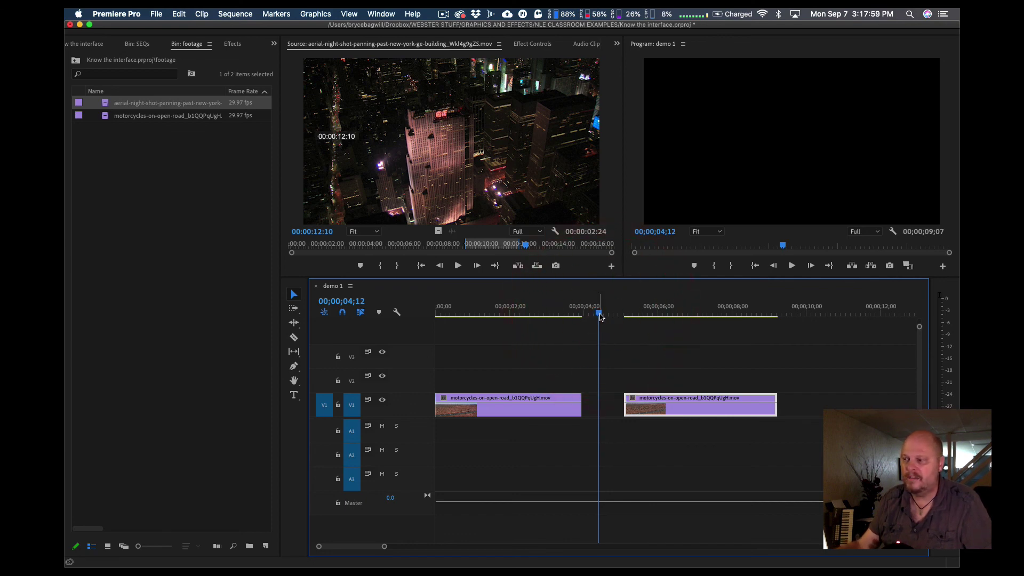
drag(600, 315, 580, 314)
click(581, 314)
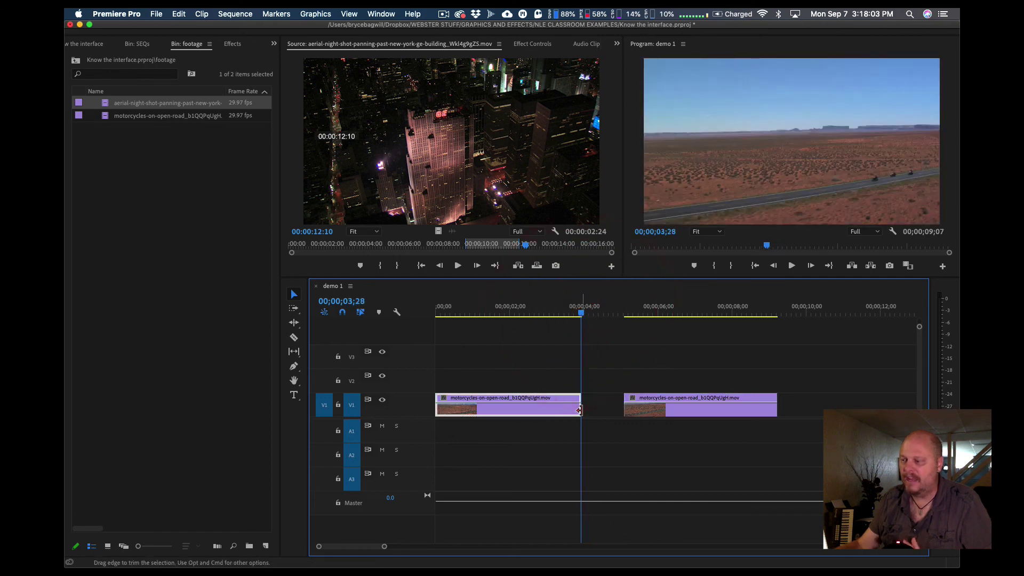
Step: Try an insert and an overwrite of the aerial section at the first motorcycles clip's end, undoing each edit
click(517, 265)
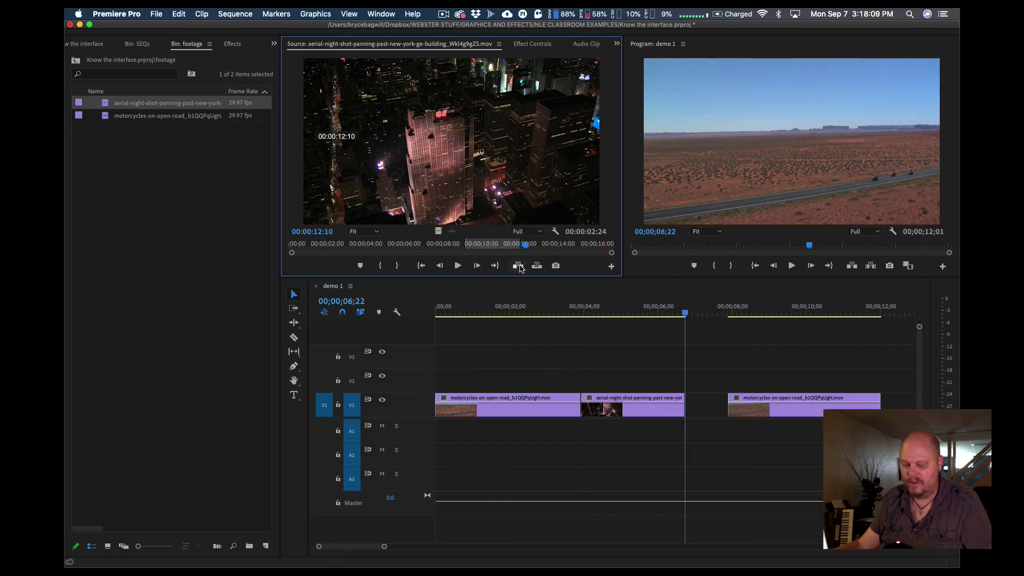
key(super+z)
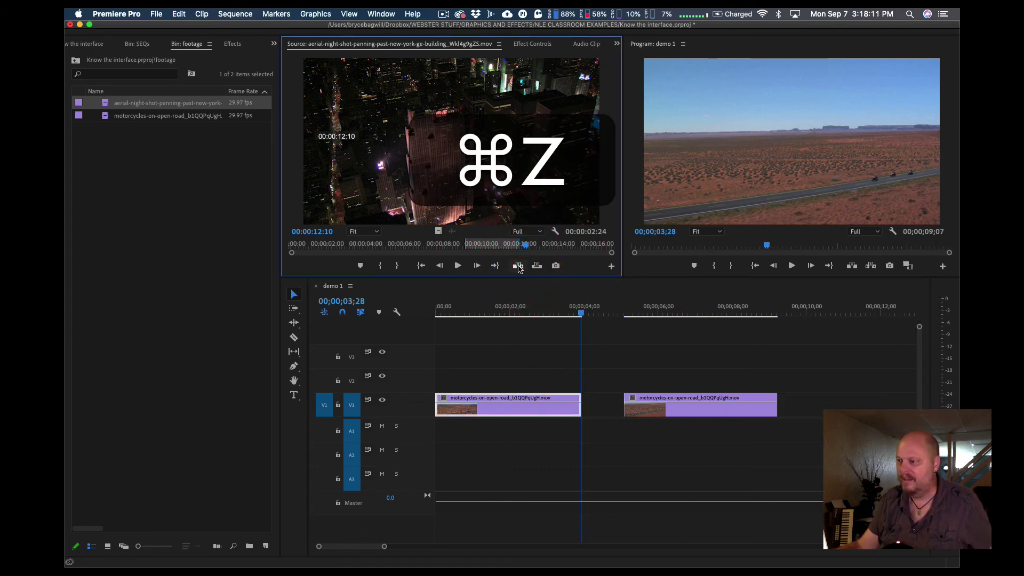
click(537, 266)
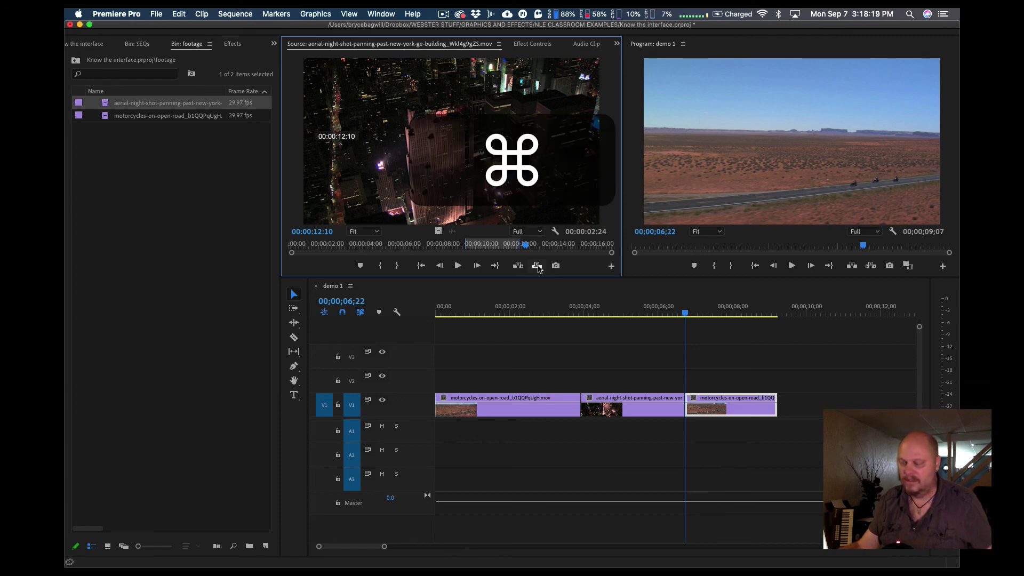
key(cmd+z)
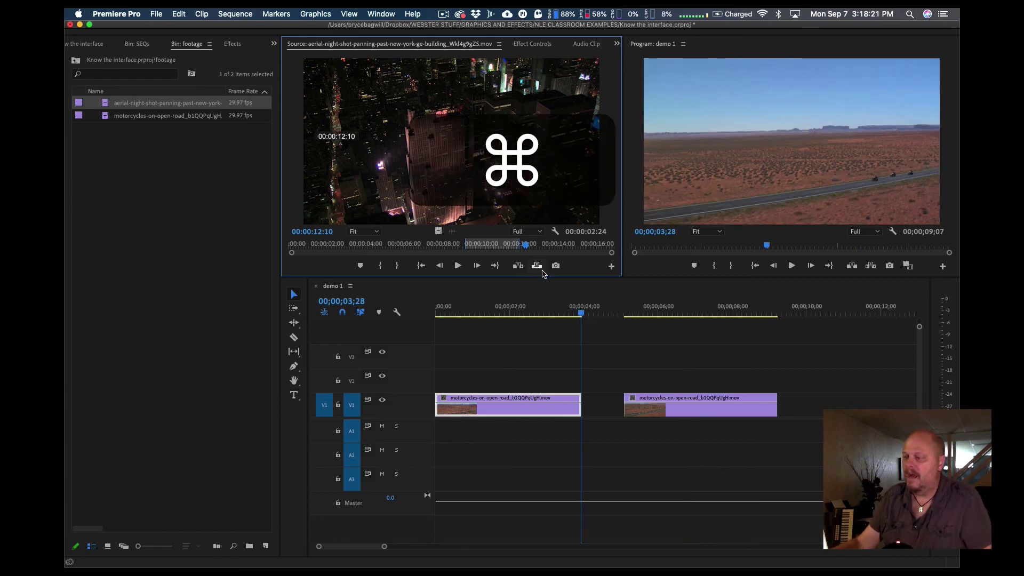
Step: Mark the gap between the two motorcycles clips with a sequence in point at 00;00;03;28 and out point at 00;00;05;03
drag(581, 312, 581, 312)
key(i)
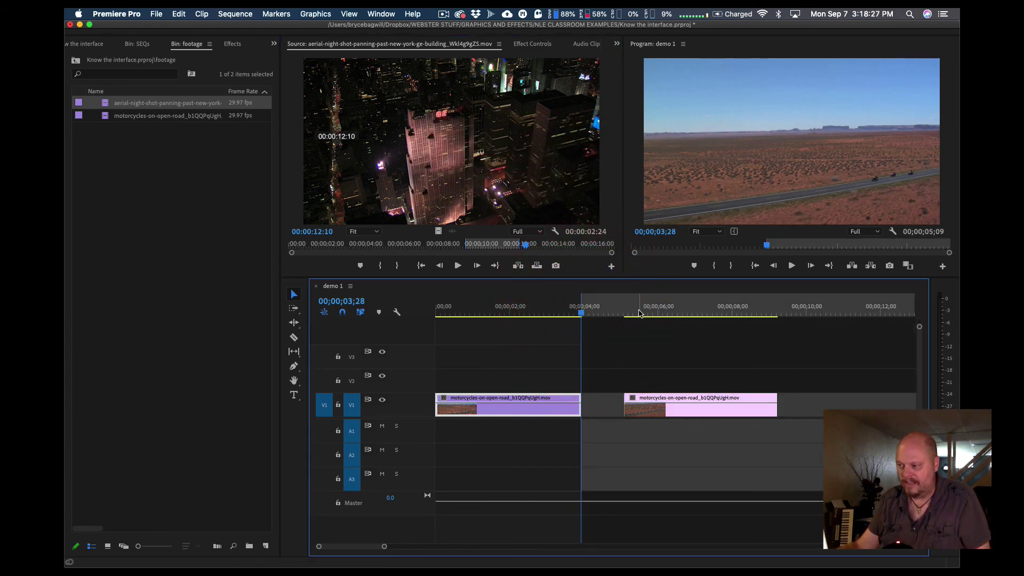
drag(599, 308, 624, 308)
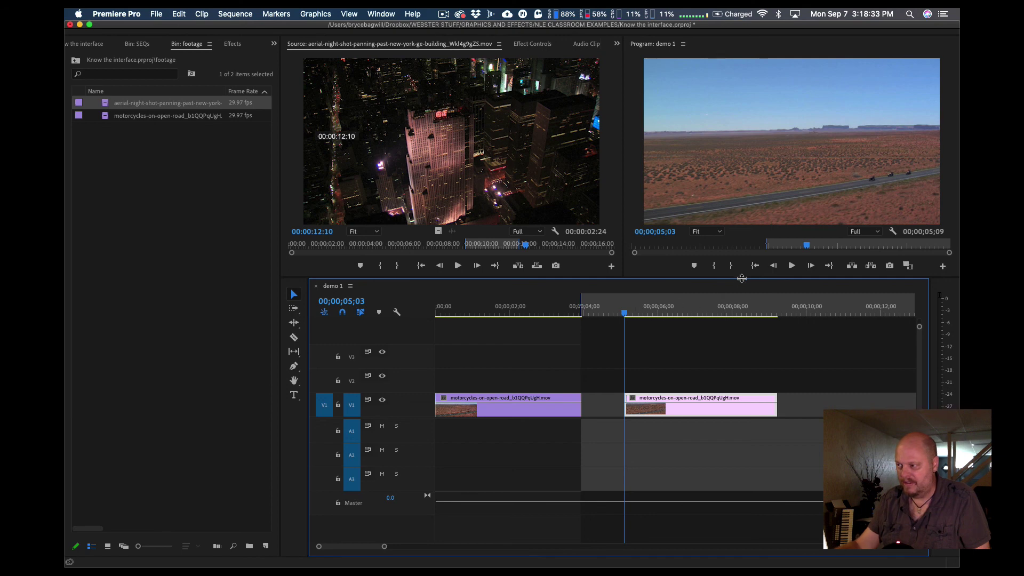
key(o)
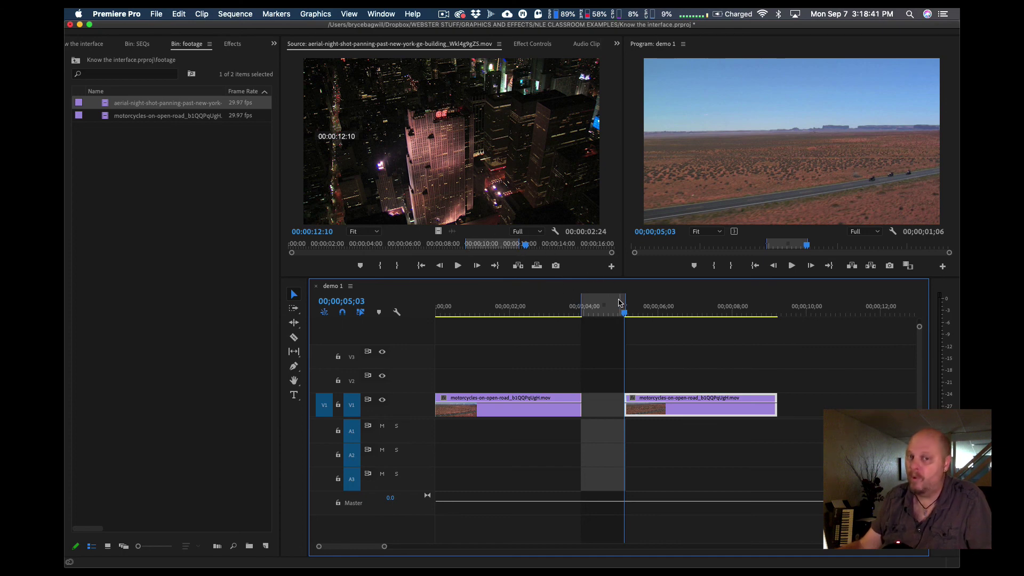
key(super+s)
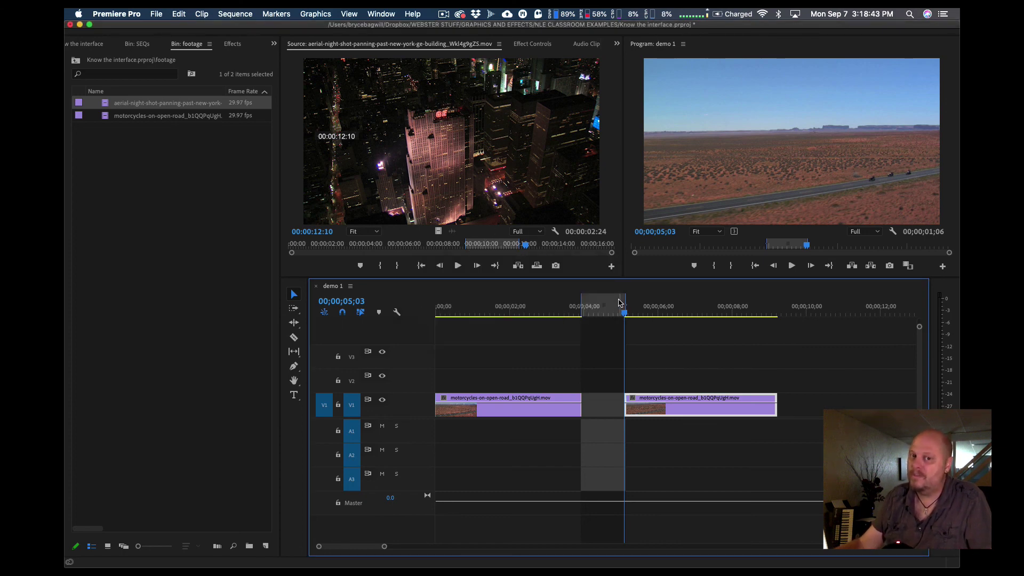
Step: Try overwriting the marked gap with the aerial section, select Ignore Source Out Point in Fit Clip, and cancel
click(535, 268)
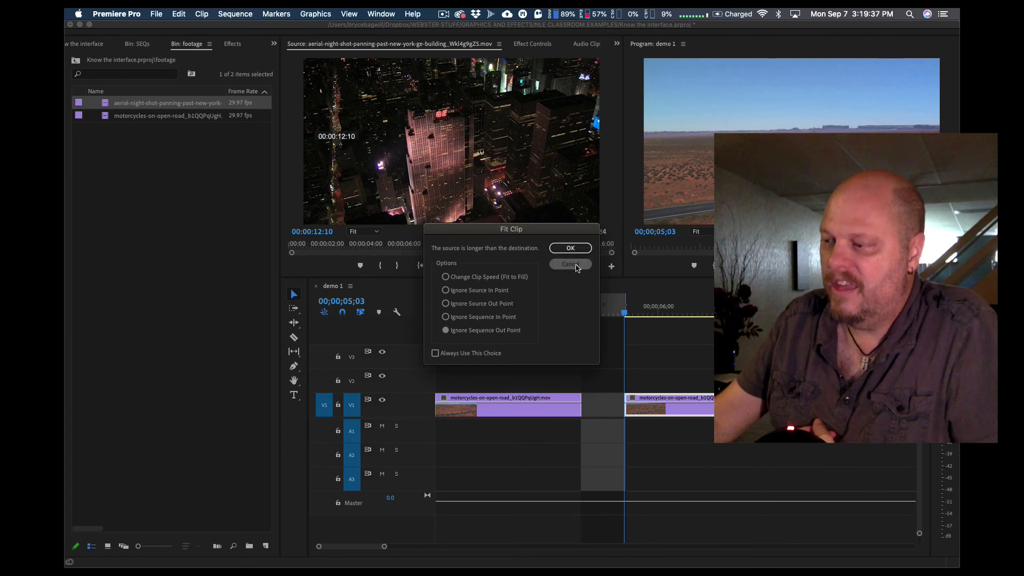
click(574, 267)
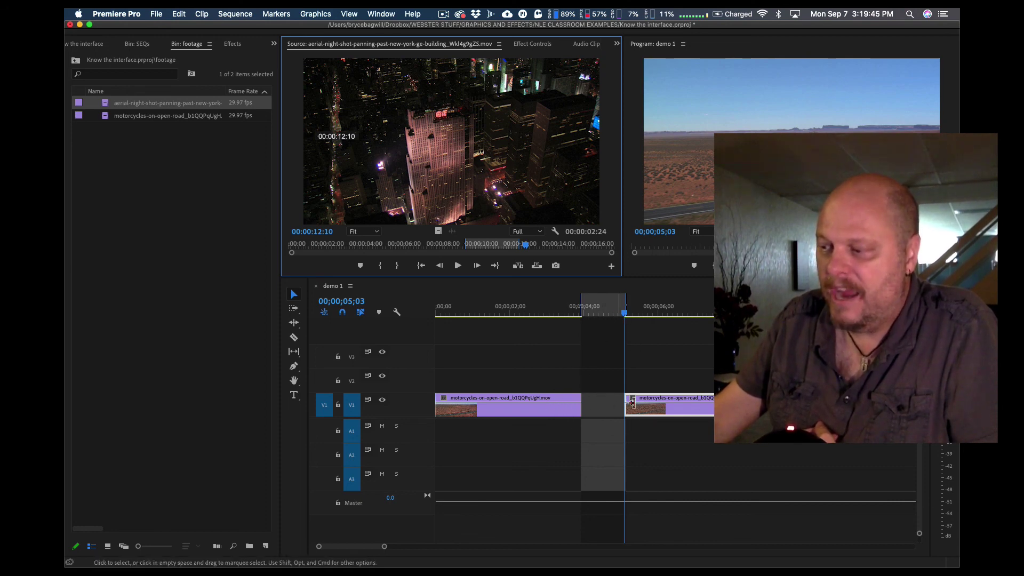
drag(518, 246, 516, 246)
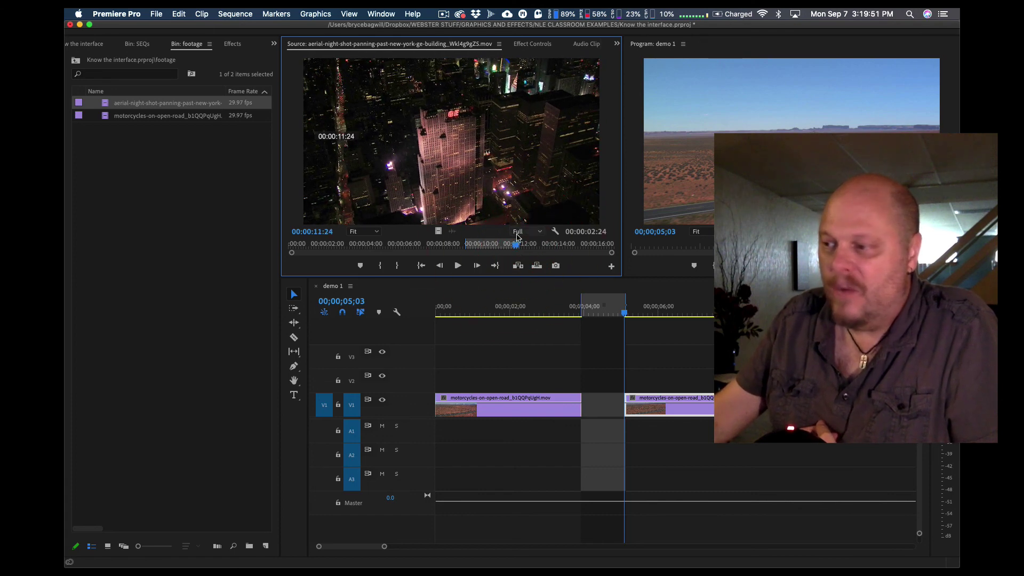
click(537, 267)
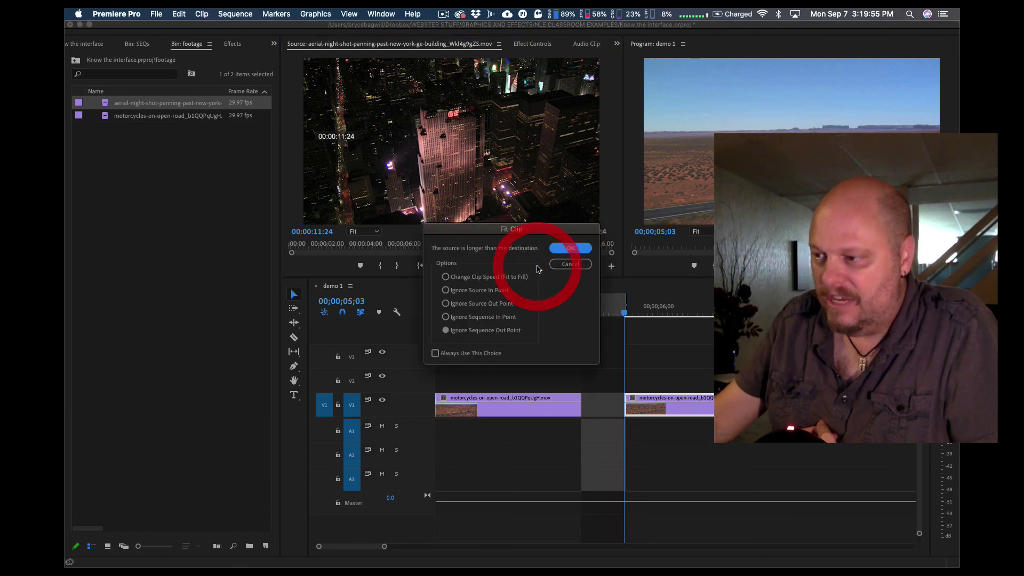
click(482, 305)
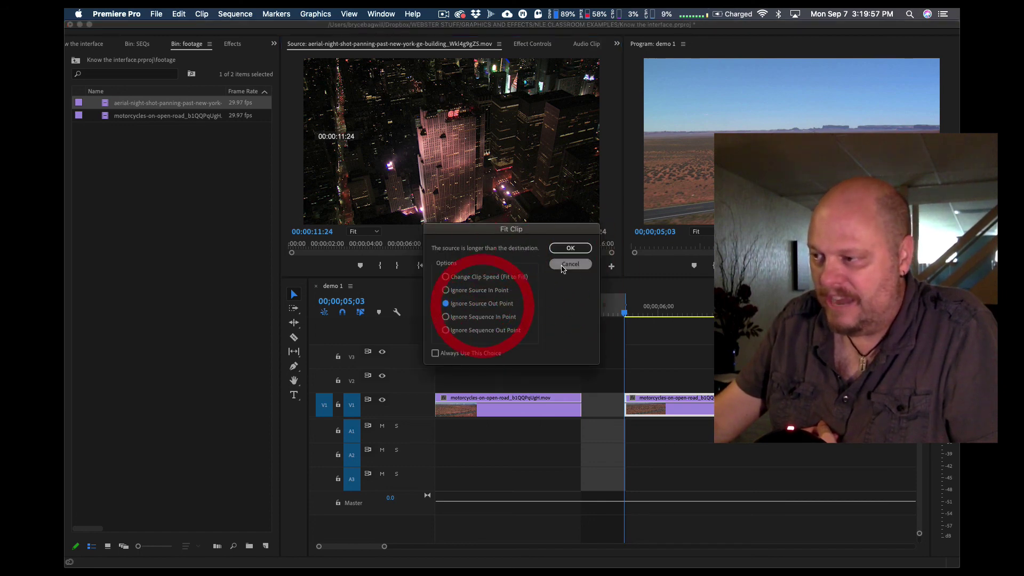
click(570, 264)
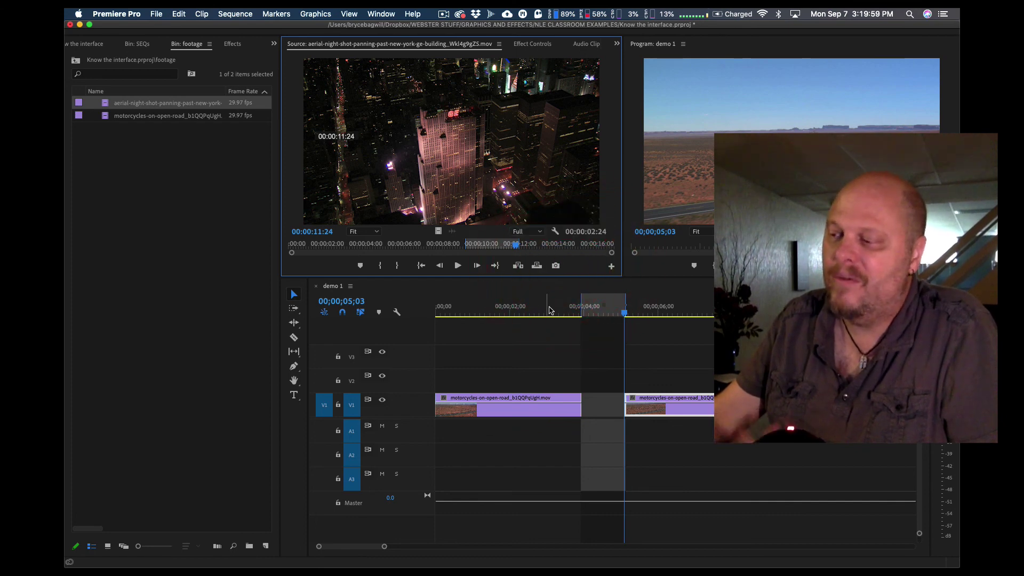
Step: Clear the aerial clip's source out point, overwrite the marked gap on V1 with it, and play across the edit
click(511, 205)
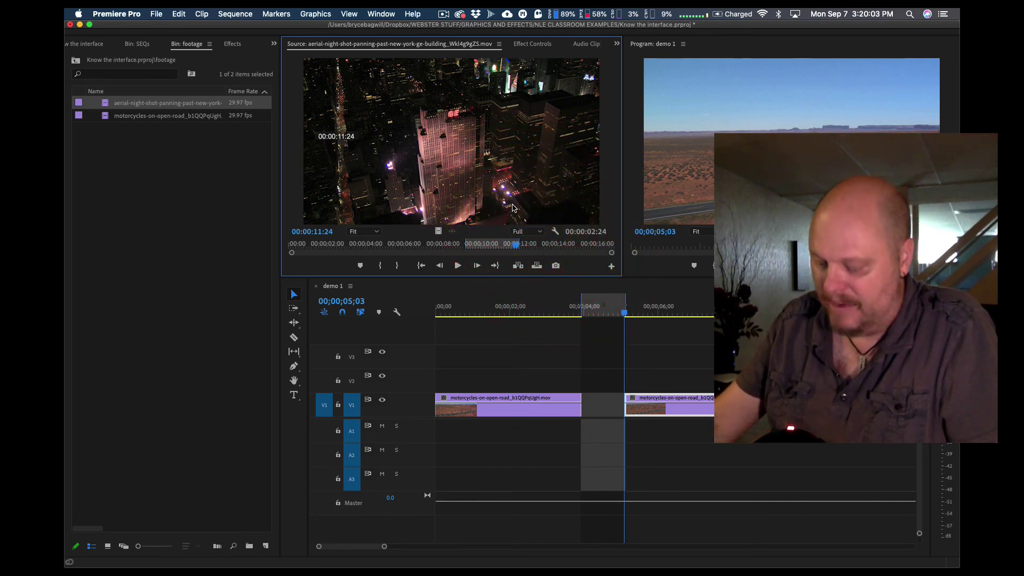
key(alt)
key(alt+o)
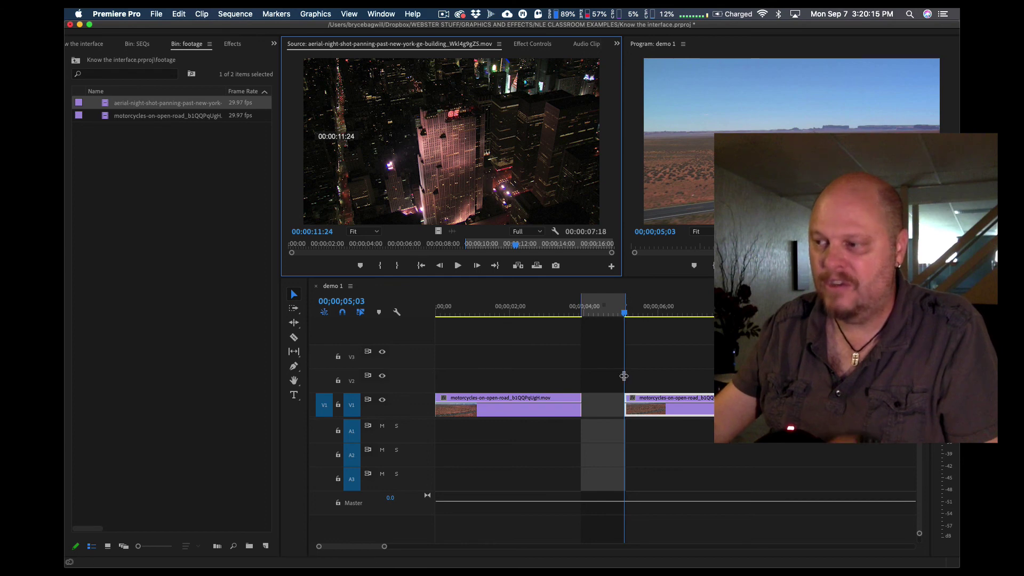
click(538, 266)
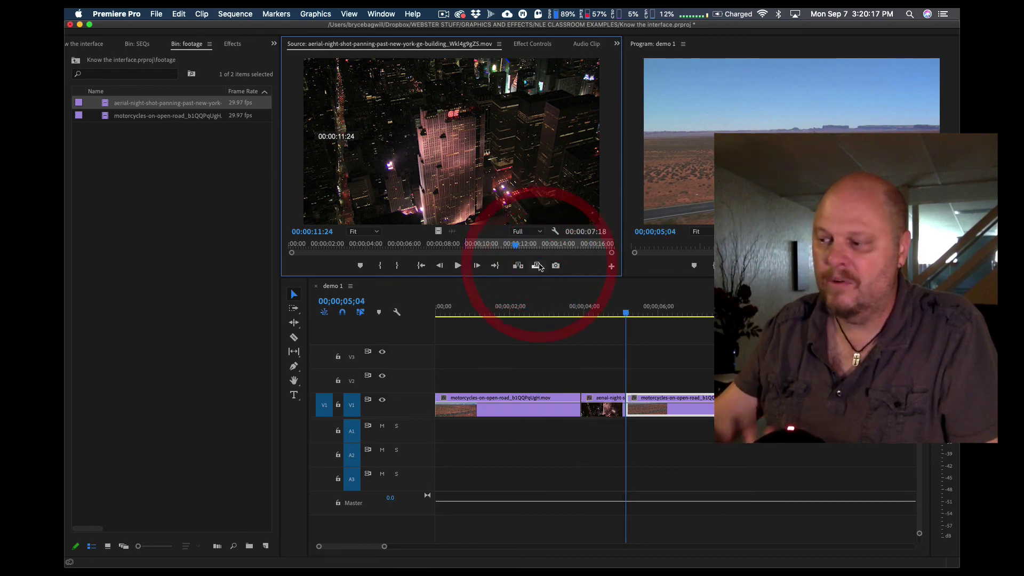
drag(609, 306, 569, 315)
key(space)
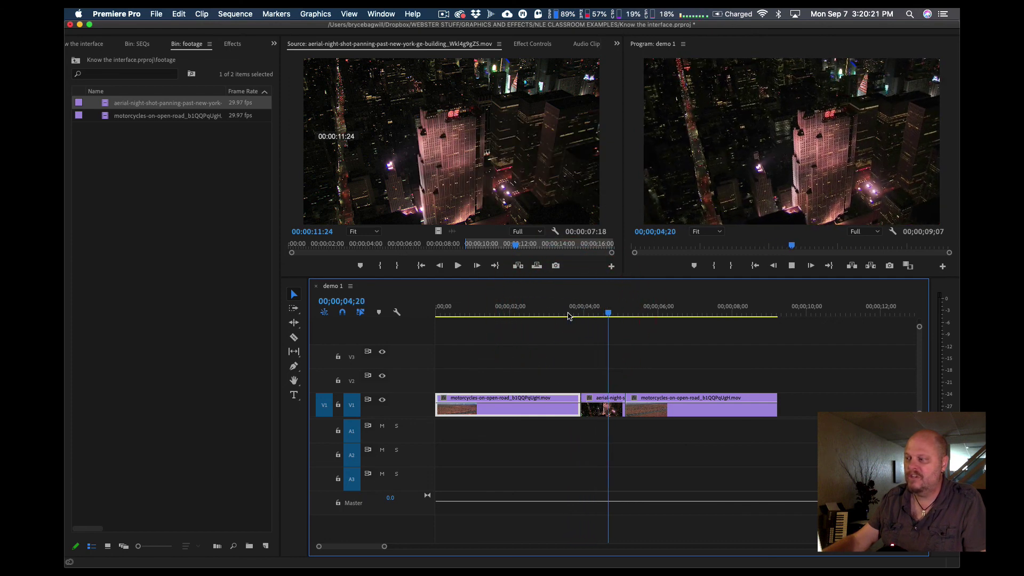
Step: Review the filled gap at the first motorcycles clip's end and scrub the aerial source back to 00:00:11:18
key(space)
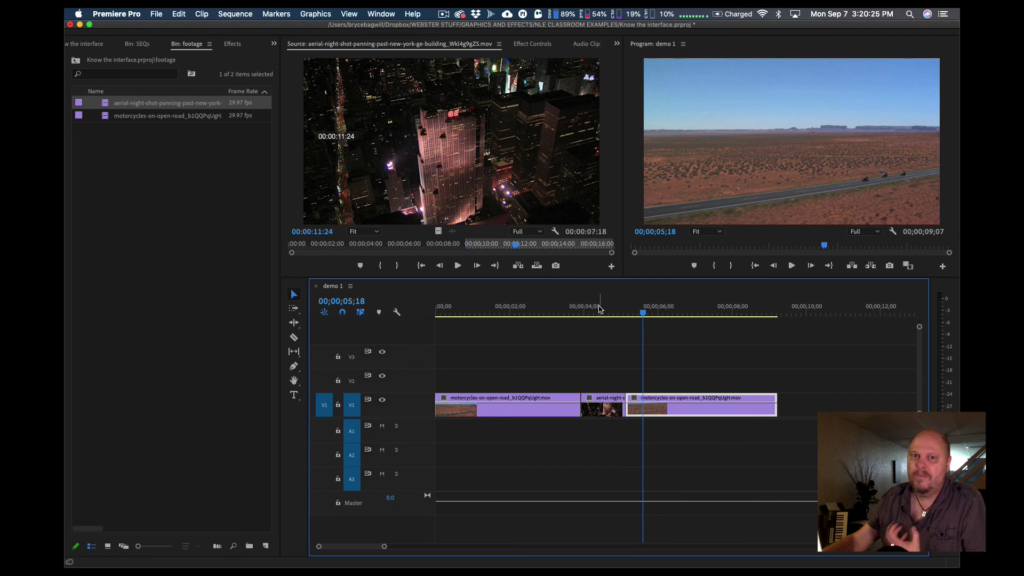
drag(599, 308, 581, 312)
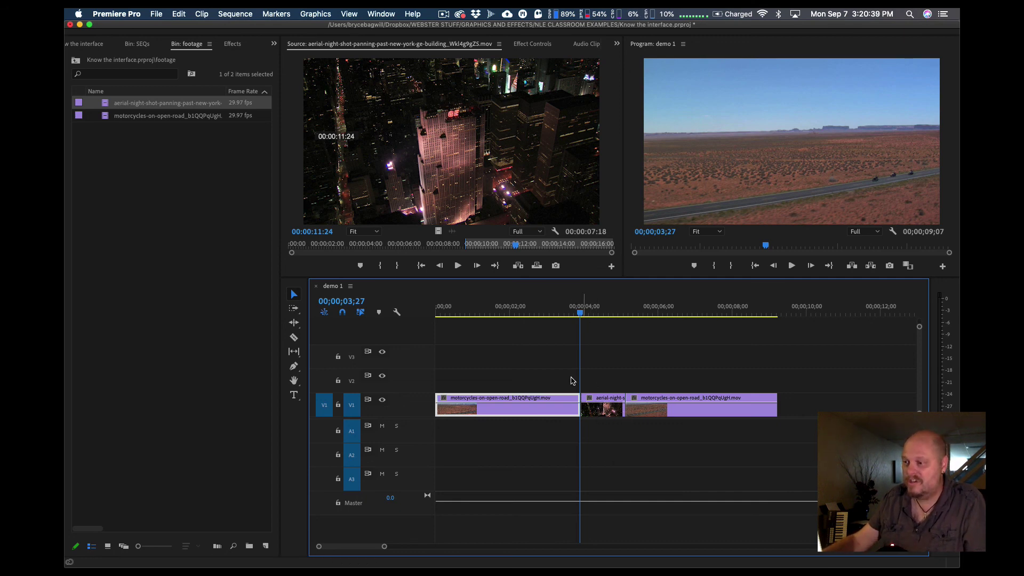
click(517, 246)
click(513, 246)
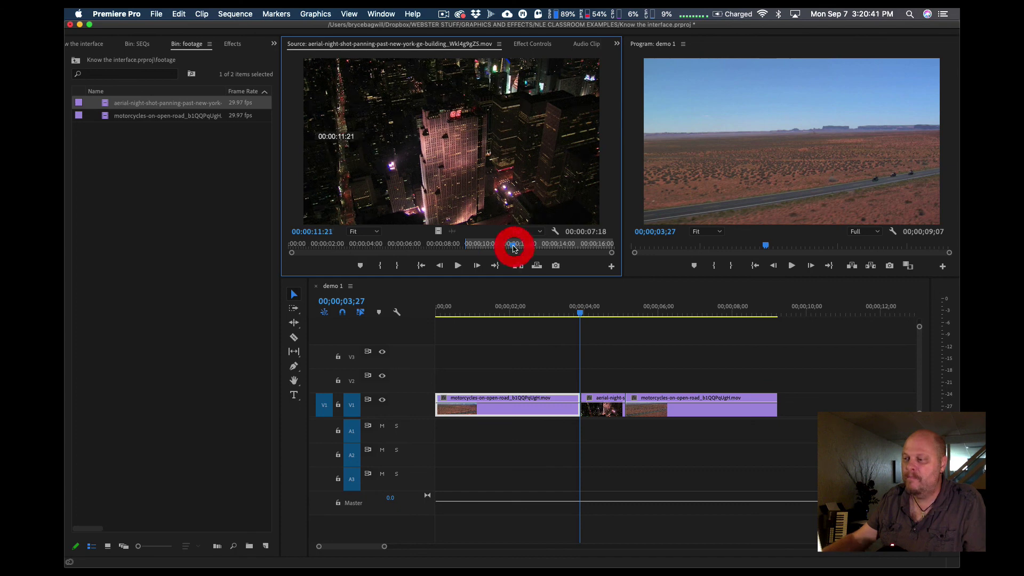
click(513, 247)
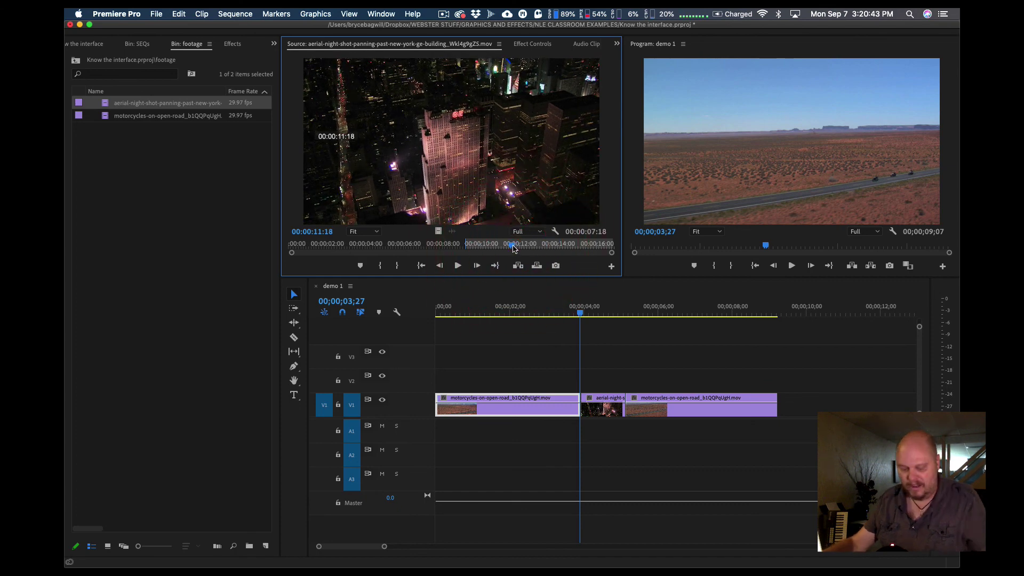
Step: Undo the gap-filling overwrite, the cleared aerial source out point and the sequence in and out marks
key(super+z)
key(super+z)
key(super+z)
key(super+z)
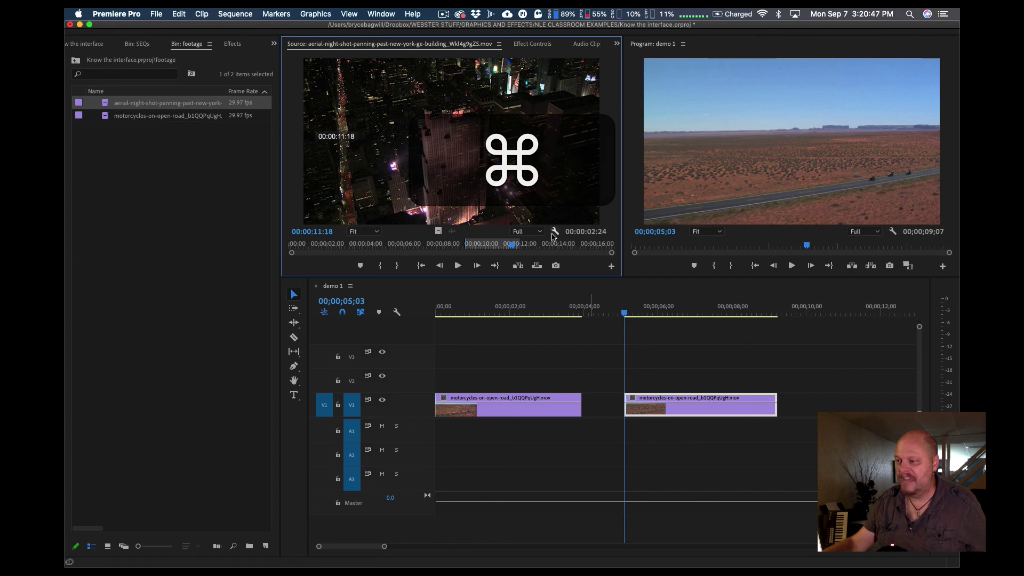
Step: Place the marked aerial section's video on V2 over the gap, overlapping both motorcycles clips, and play across it
mouse_move(513, 246)
mouse_down()
mouse_move(484, 246)
mouse_move(516, 245)
mouse_up()
drag(440, 230, 611, 379)
click(541, 313)
click(561, 313)
click(559, 313)
key(space)
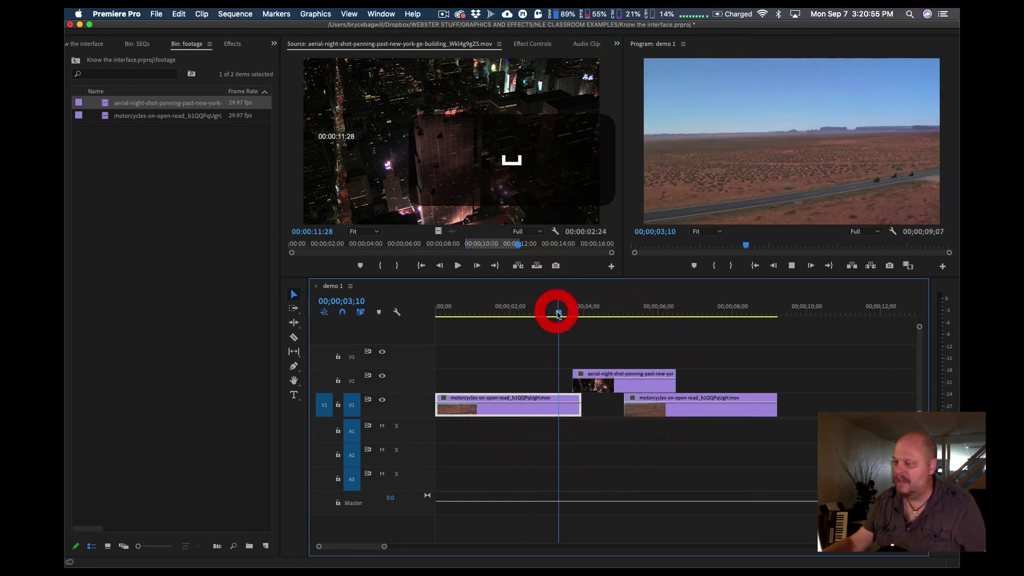
click(593, 385)
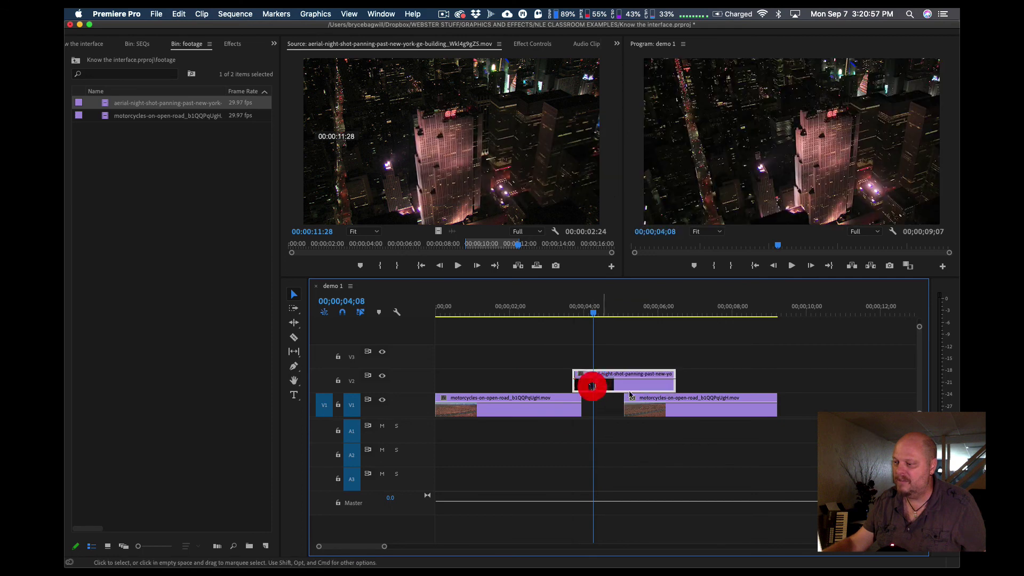
key(space)
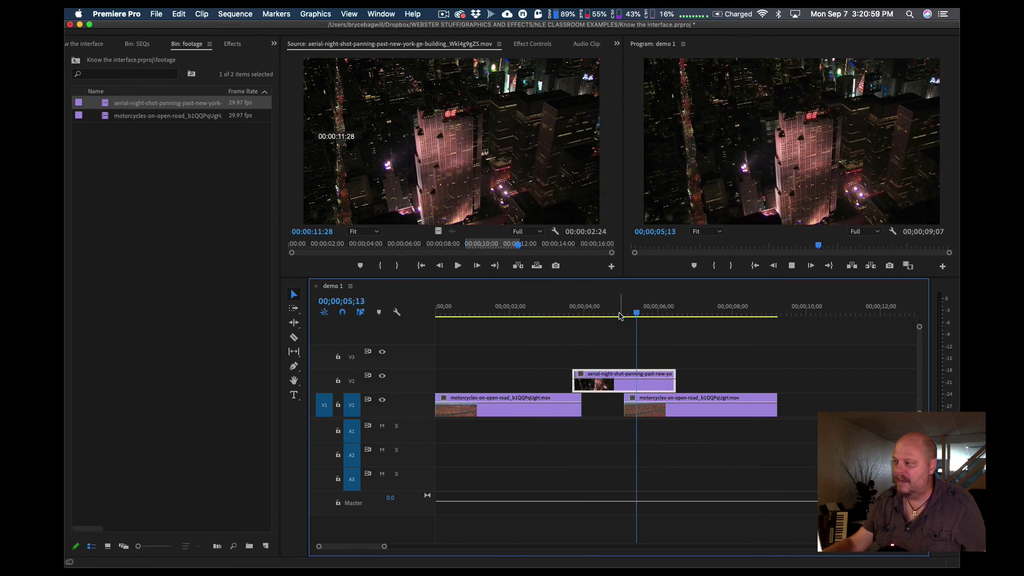
key(space)
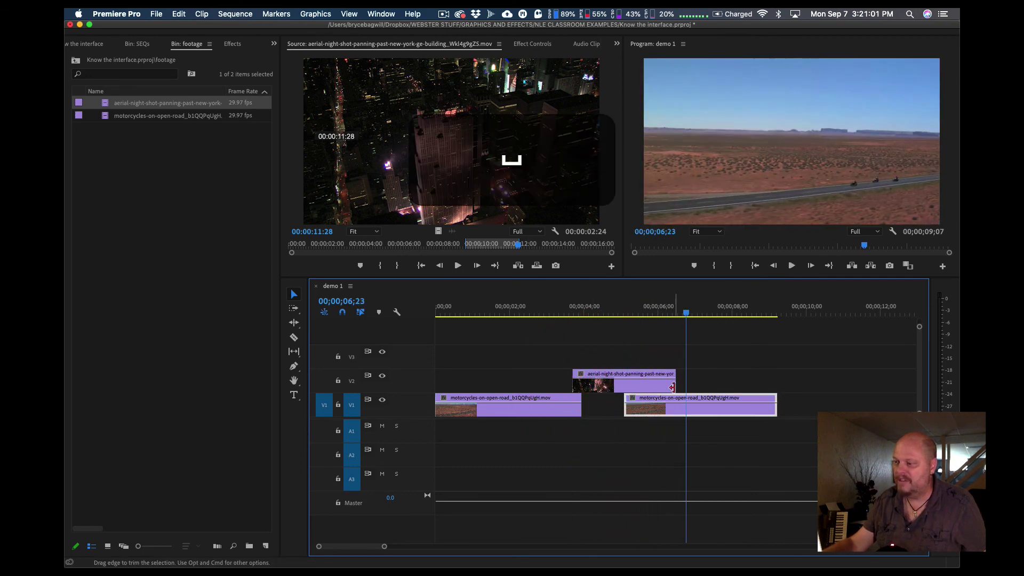
Step: Try trimming the V2 aerial clip's end to just past the second motorcycles clip's start, play it back, and undo the trim
drag(675, 385, 634, 385)
click(612, 313)
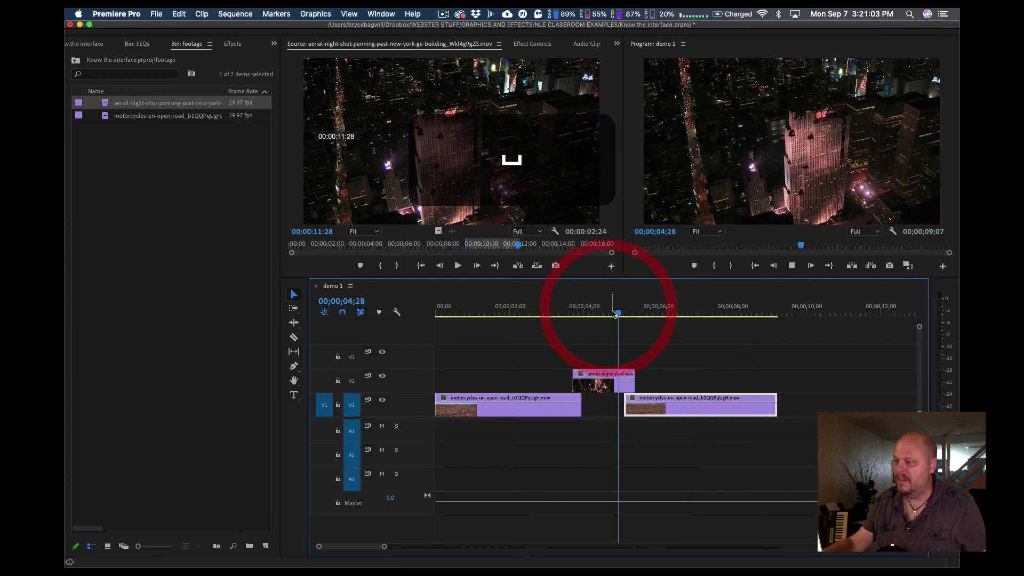
key(space)
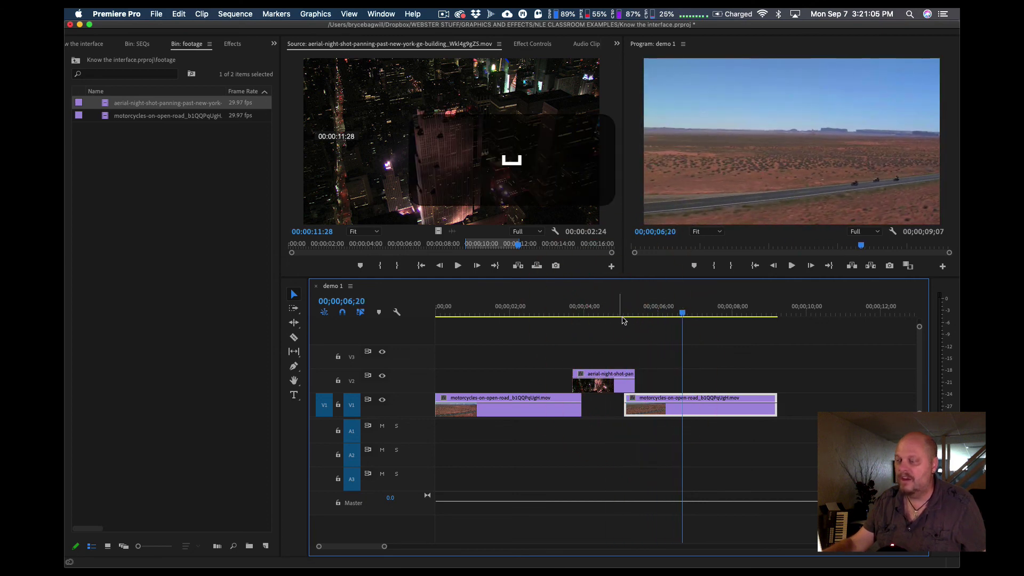
key(super+z)
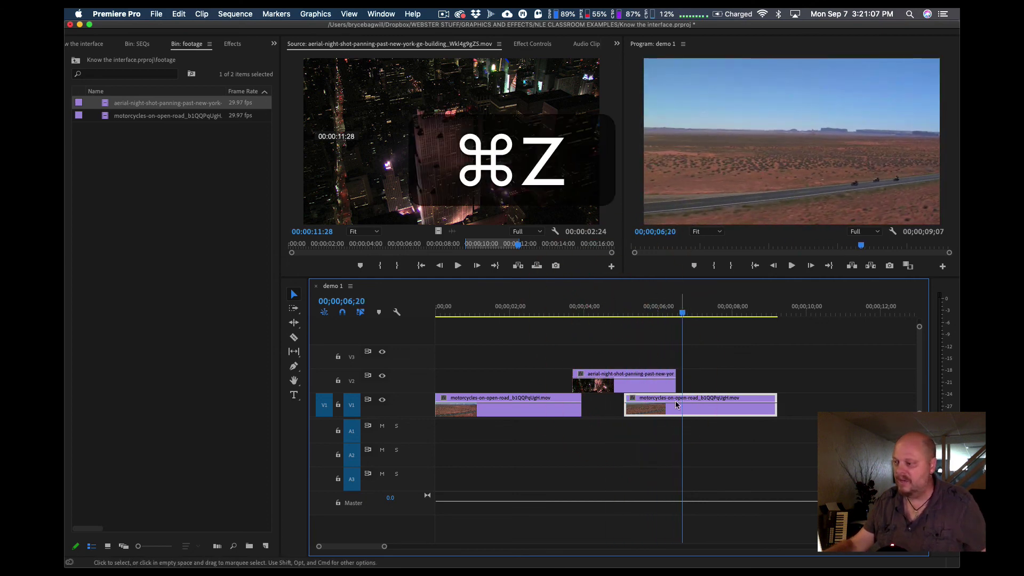
Step: Move the second motorcycles clip about one second later on V1, keeping its start under the aerial clip's end, and play it back
drag(674, 410, 710, 410)
drag(661, 308, 582, 304)
key(space)
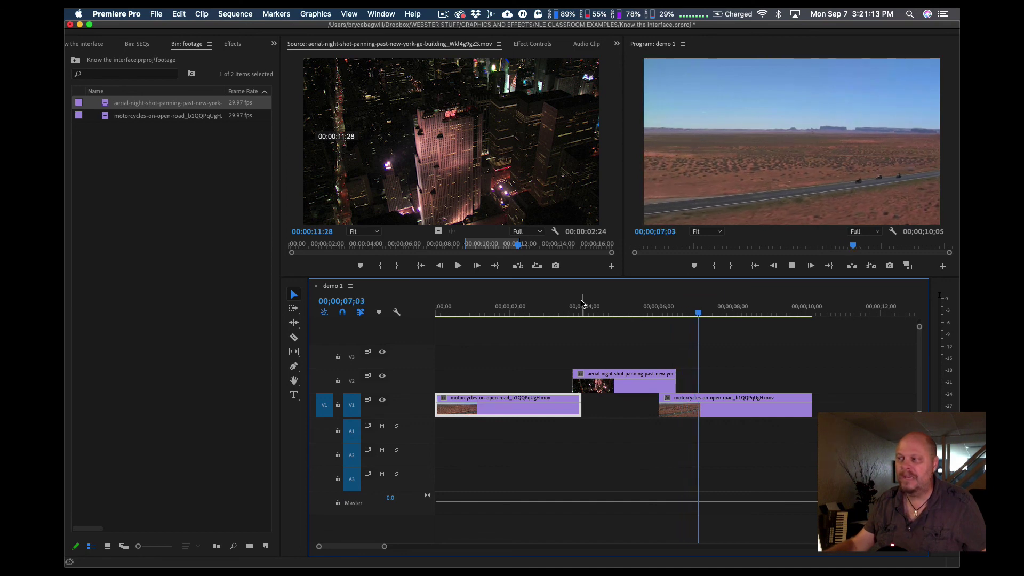
key(space)
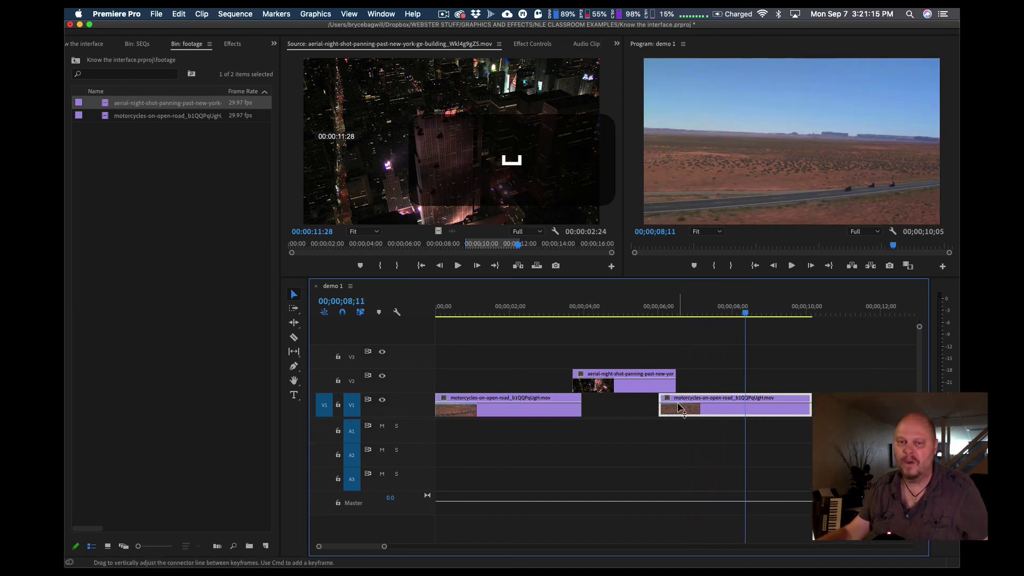